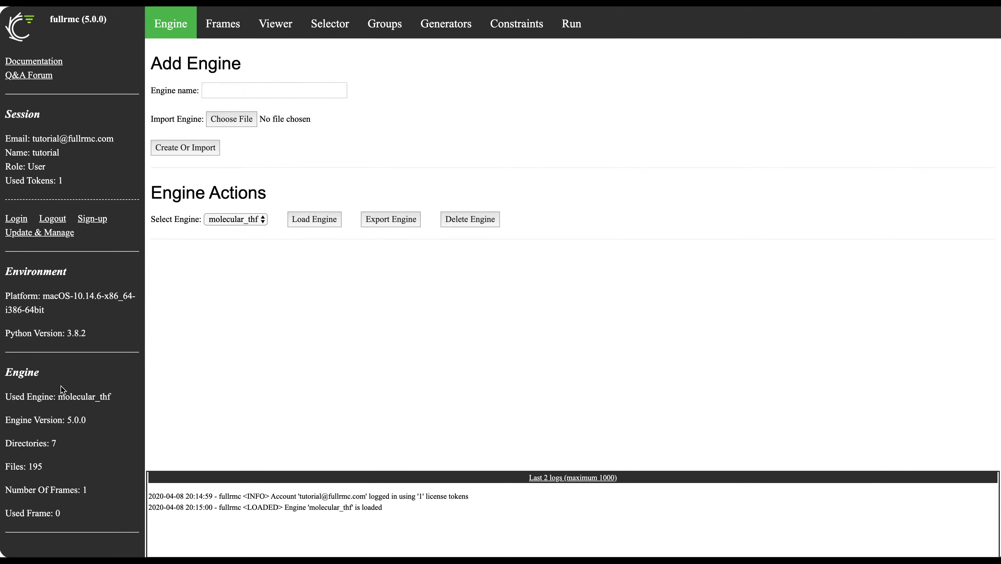
# Open the Generators page and review the available move generator types without choosing one
pyautogui.click(438, 31)
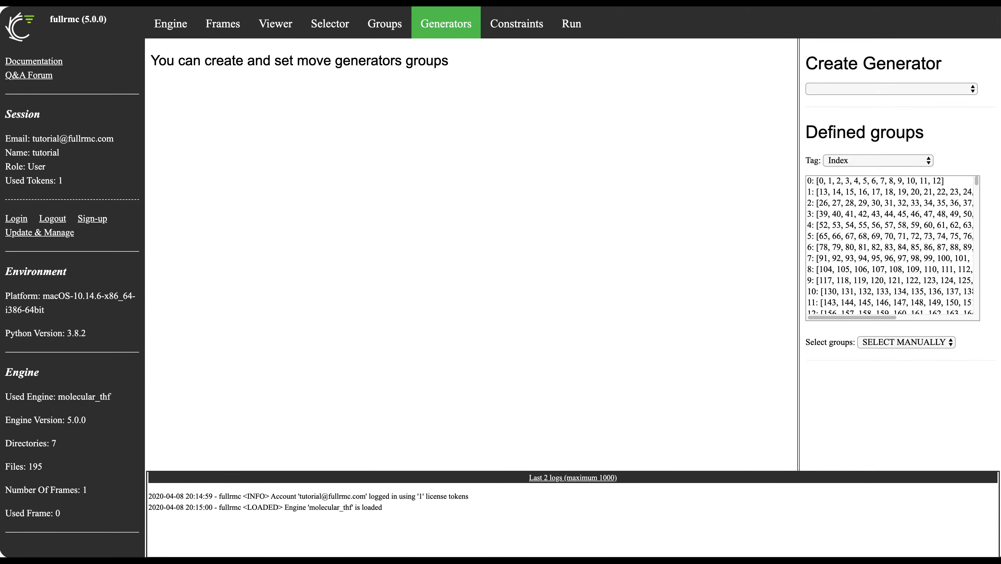
pyautogui.click(969, 91)
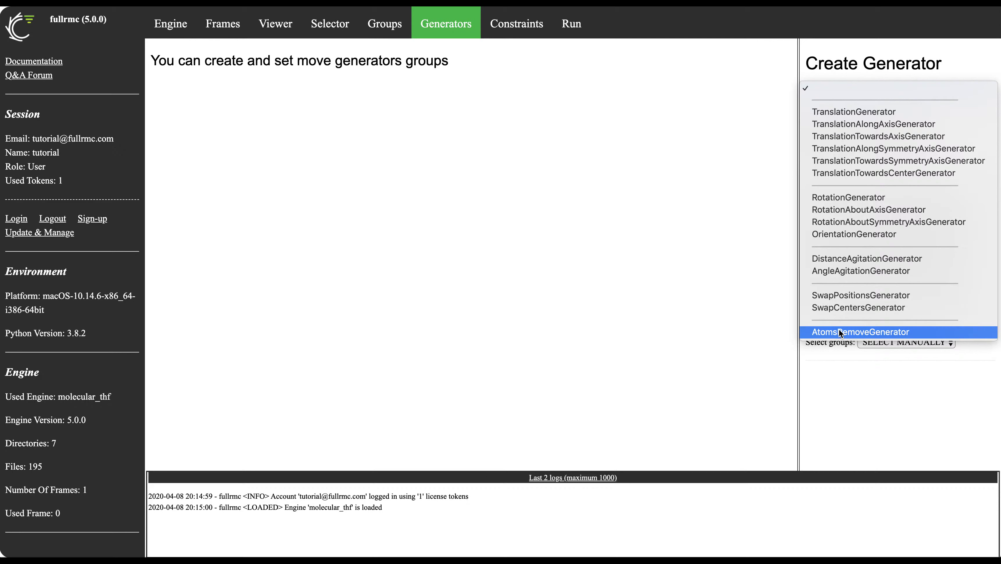
pyautogui.click(835, 373)
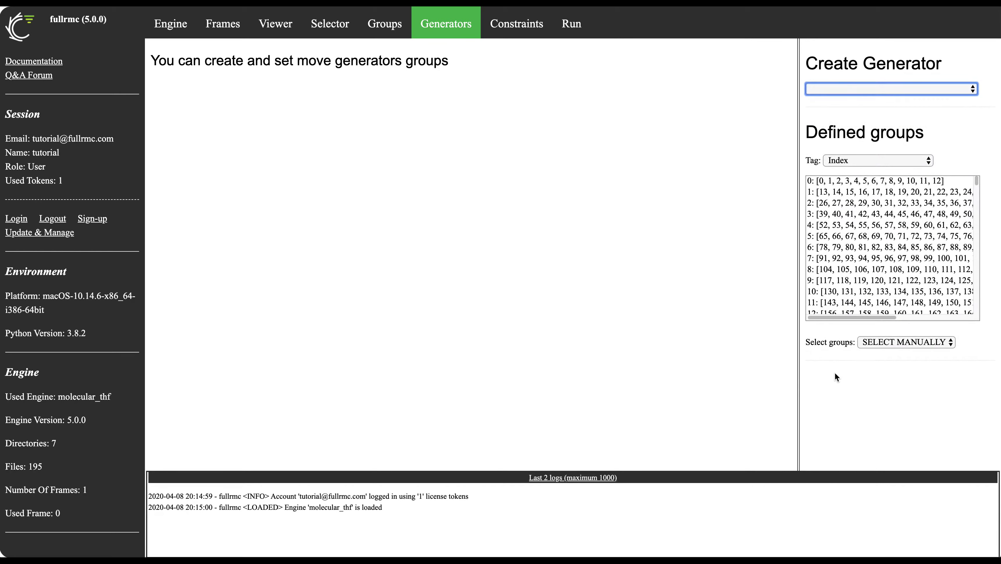
pyautogui.click(978, 181)
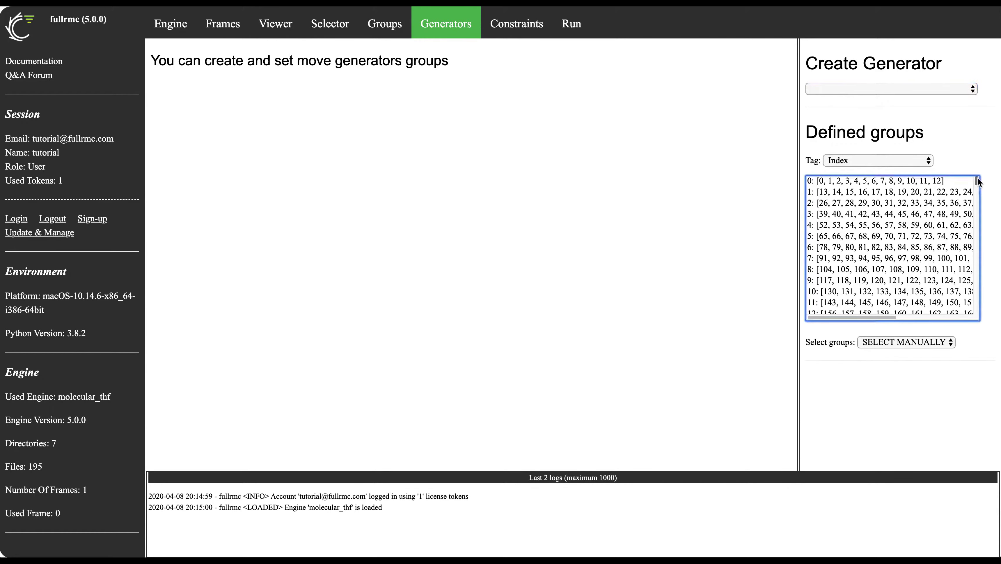
pyautogui.moveTo(978, 181)
pyautogui.mouseDown()
pyautogui.moveTo(973, 311)
pyautogui.moveTo(967, 167)
pyautogui.mouseUp()
pyautogui.moveTo(823, 162); pyautogui.dragTo(805, 162)
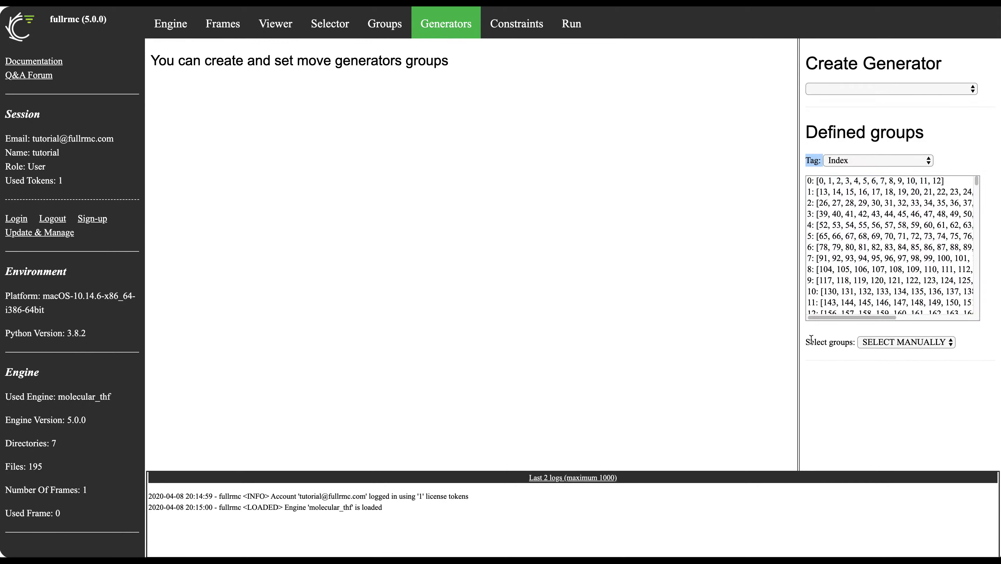
pyautogui.moveTo(805, 341); pyautogui.dragTo(832, 342)
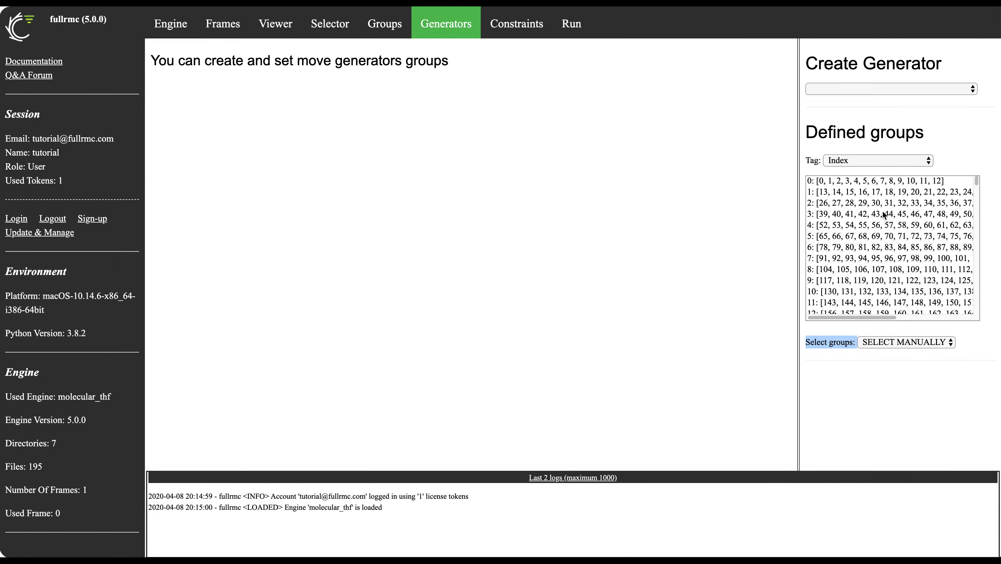
pyautogui.moveTo(977, 181)
pyautogui.mouseDown()
pyautogui.moveTo(969, 315)
pyautogui.moveTo(977, 181)
pyautogui.mouseUp()
# Inspect the move generator and parameters of the defined groups one by one, from index 0 through index 4
pyautogui.click(936, 180)
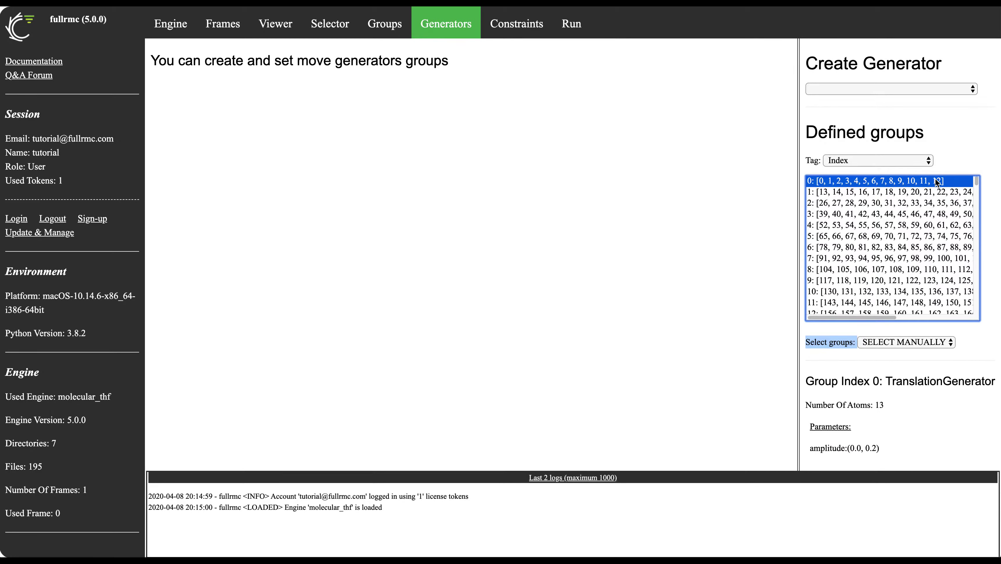
pyautogui.press('Down')
pyautogui.press('Down')
pyautogui.press('Down')
pyautogui.press('Down')
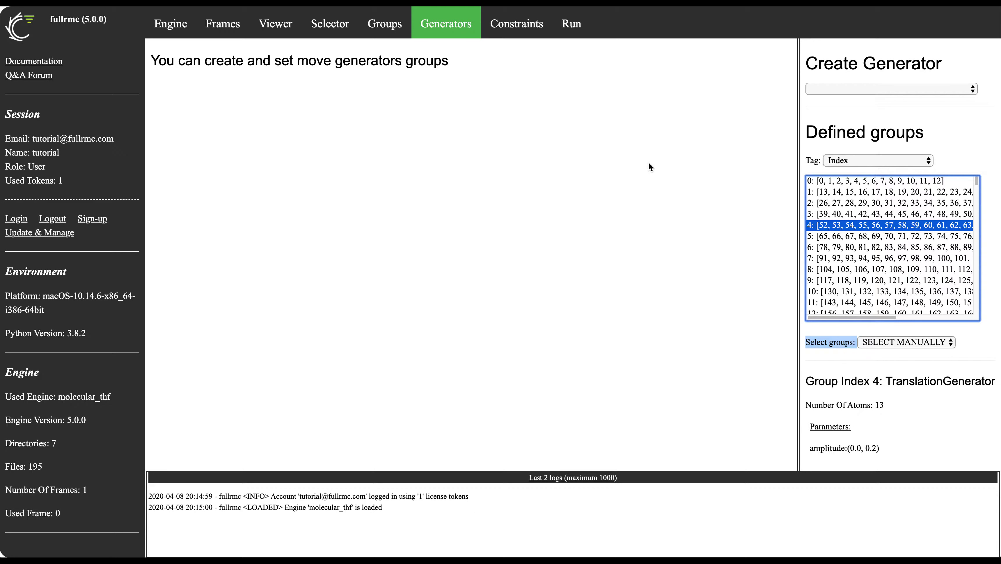
# Set the tag of the defined groups list to Group Class
pyautogui.click(847, 158)
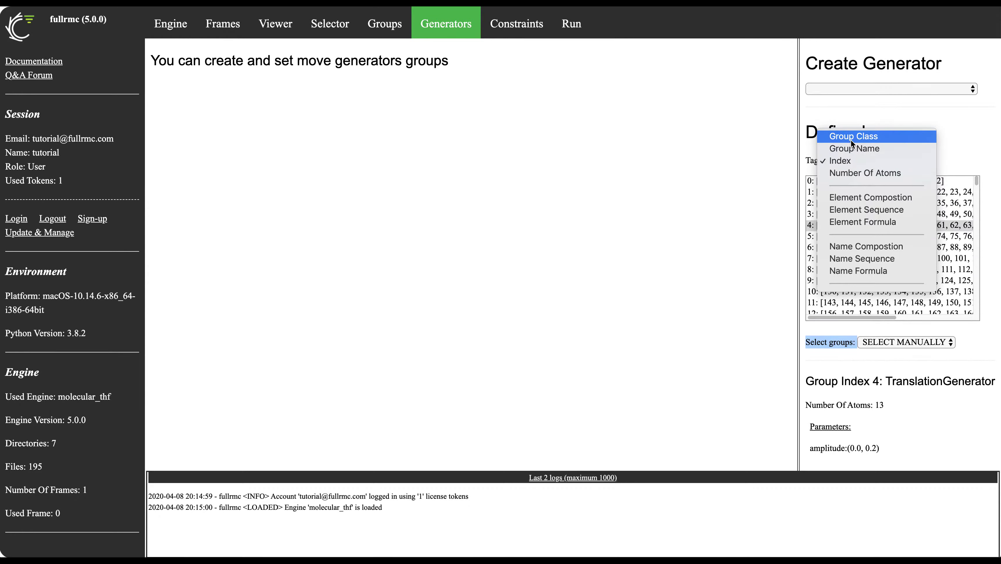
pyautogui.click(858, 161)
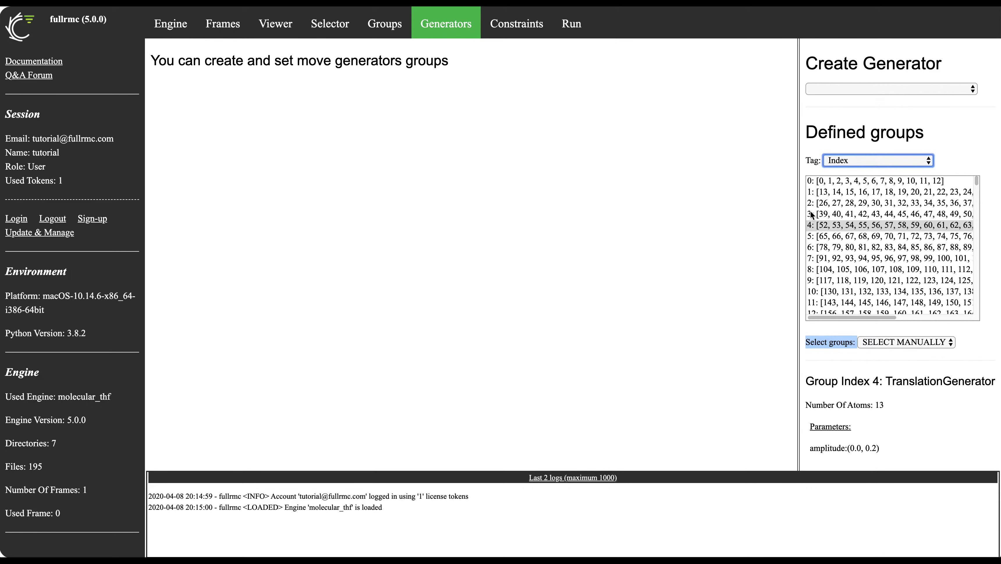
pyautogui.click(851, 160)
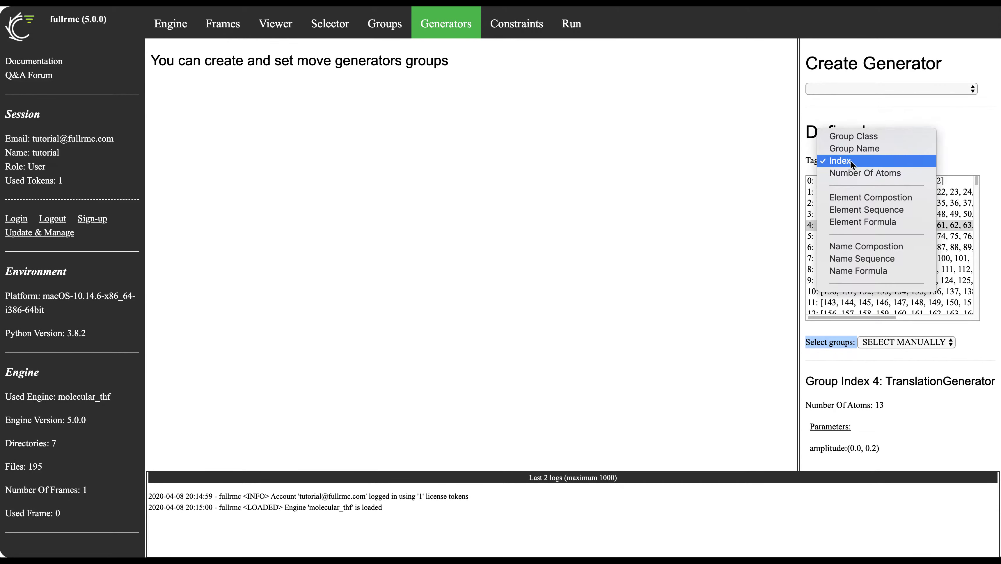
pyautogui.click(865, 140)
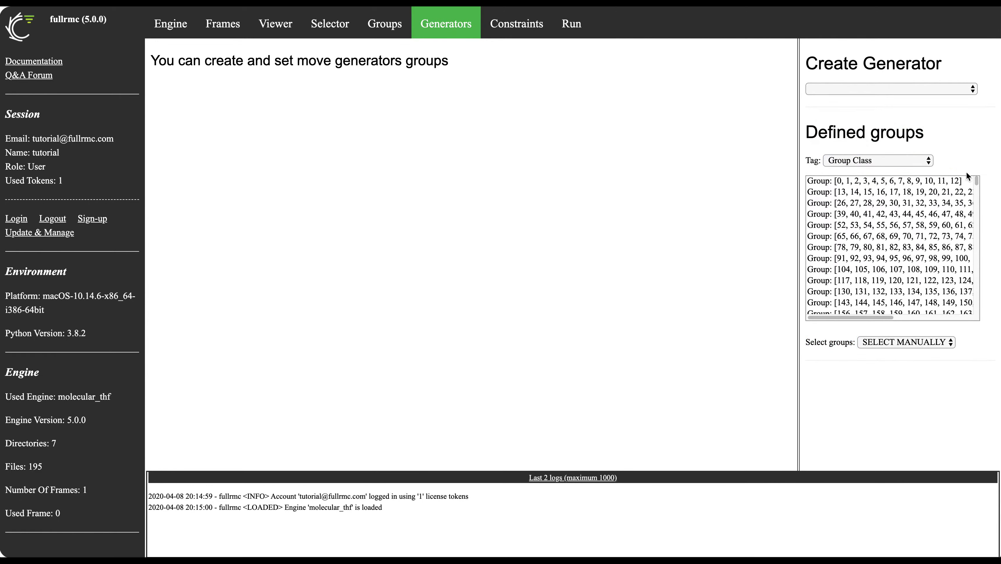
pyautogui.moveTo(978, 181)
pyautogui.mouseDown()
pyautogui.moveTo(984, 300)
pyautogui.moveTo(984, 175)
pyautogui.mouseUp()
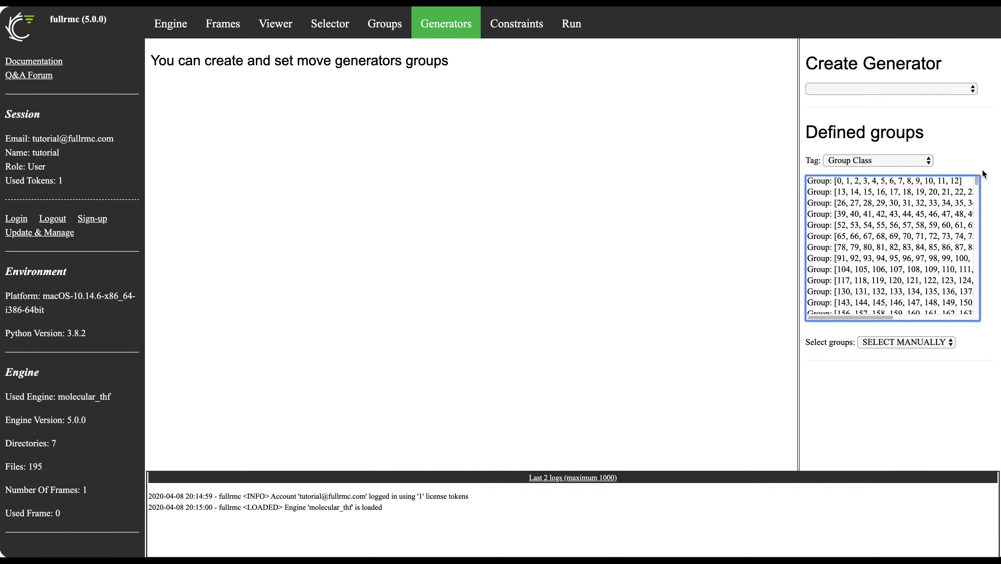
# Tag the defined groups by Group Name and select all groups named molecule
pyautogui.click(901, 160)
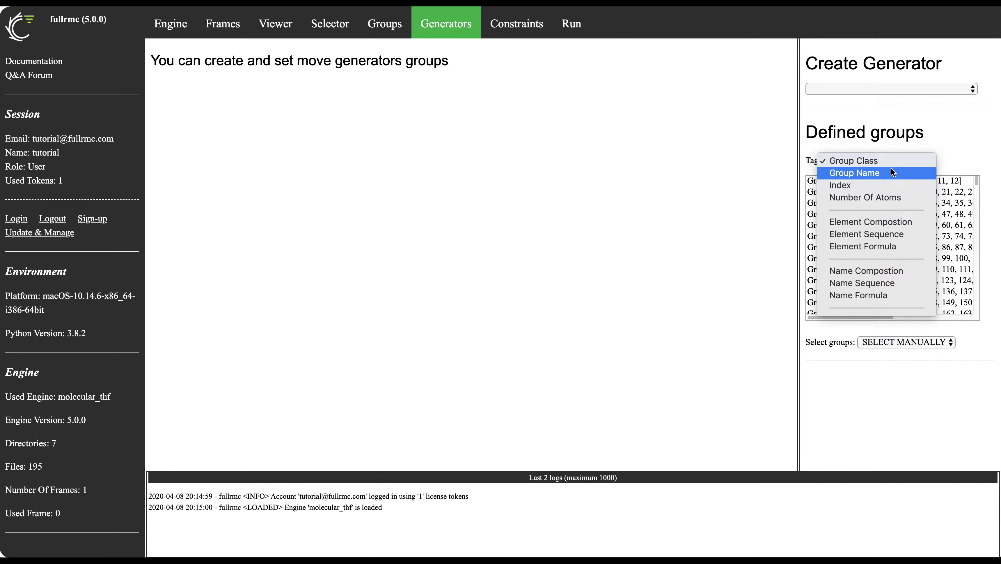
pyautogui.click(892, 168)
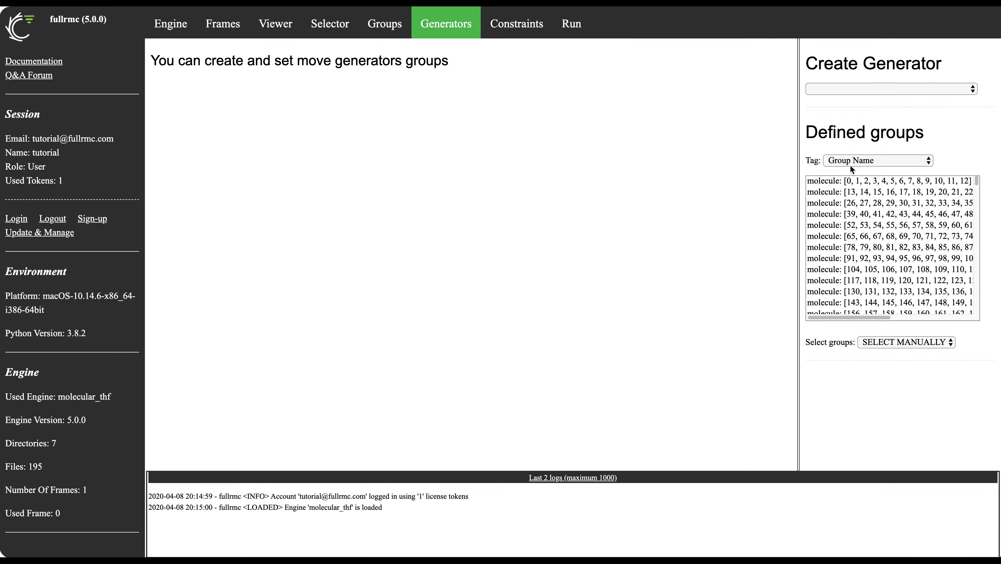
pyautogui.click(894, 341)
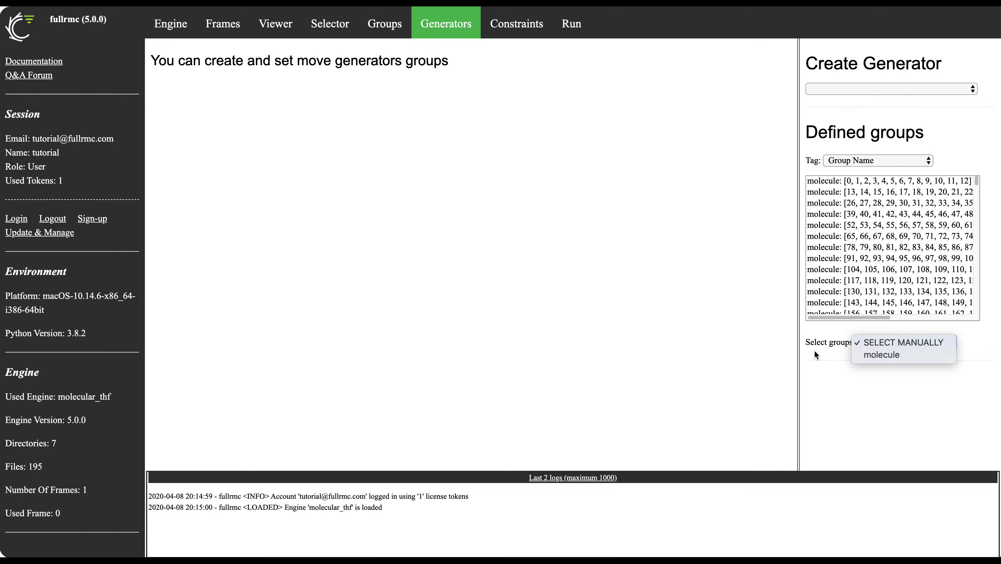
pyautogui.click(878, 358)
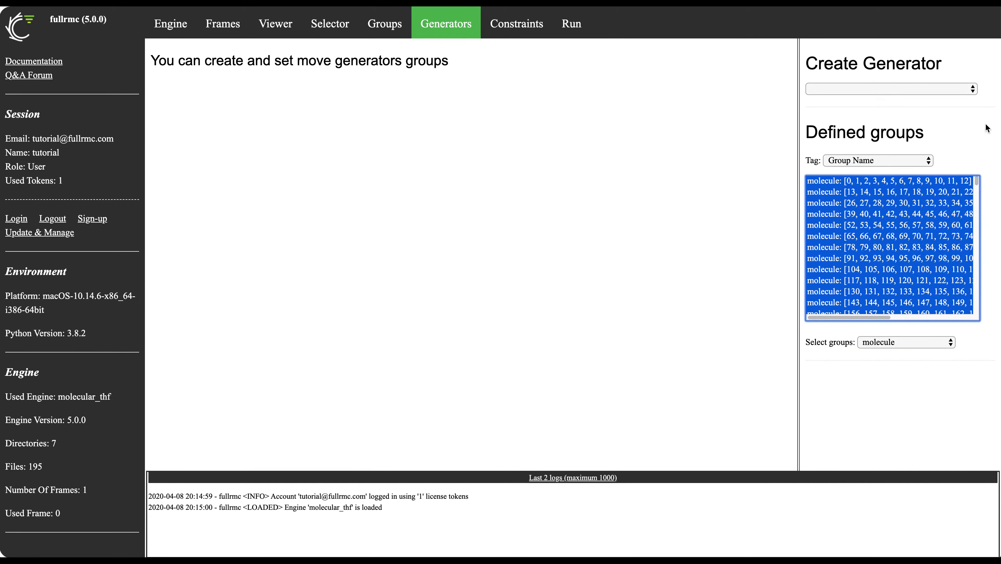
# Tag the defined groups by Number Of Atoms, and after that by Element Compostion
pyautogui.click(904, 162)
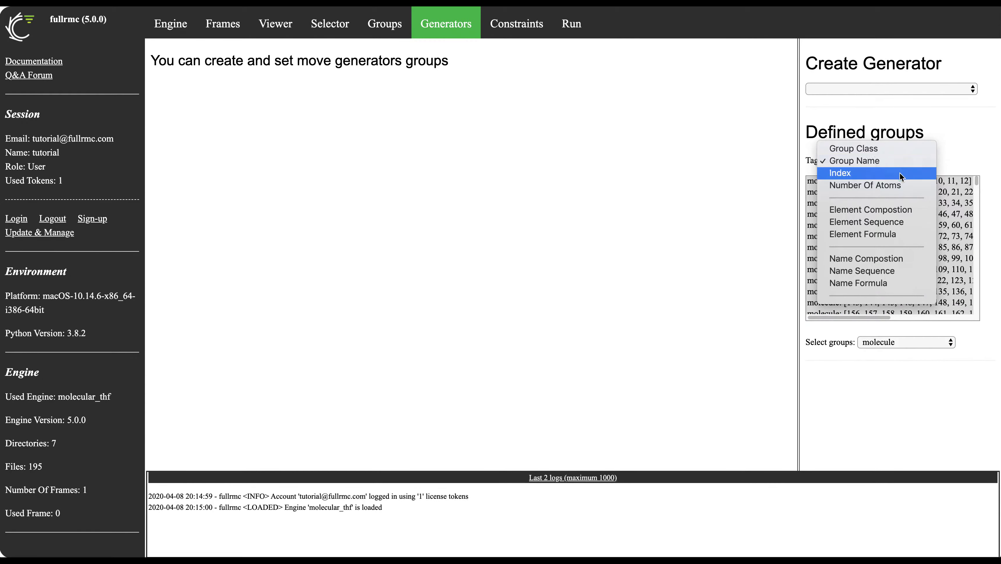
pyautogui.click(897, 185)
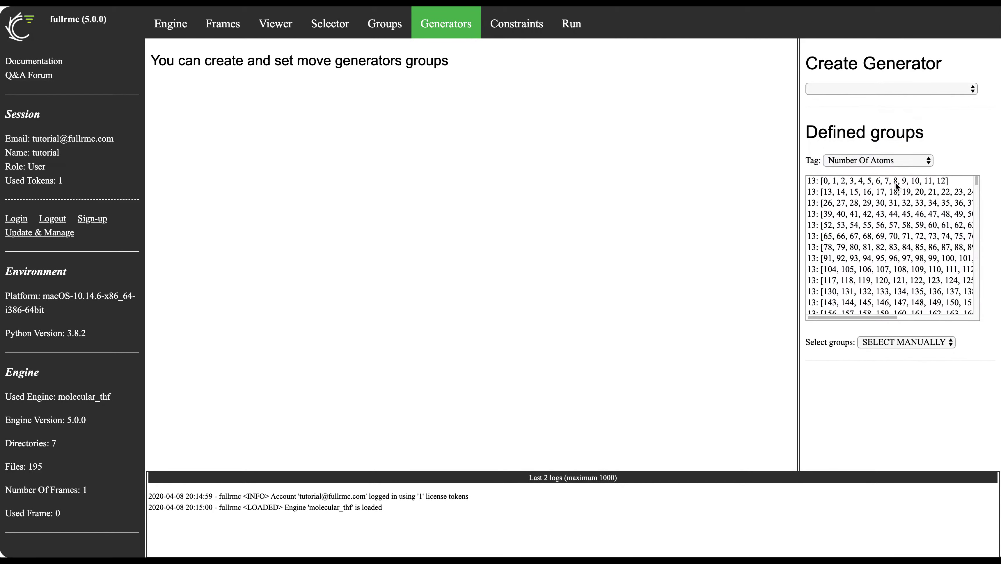
pyautogui.click(925, 161)
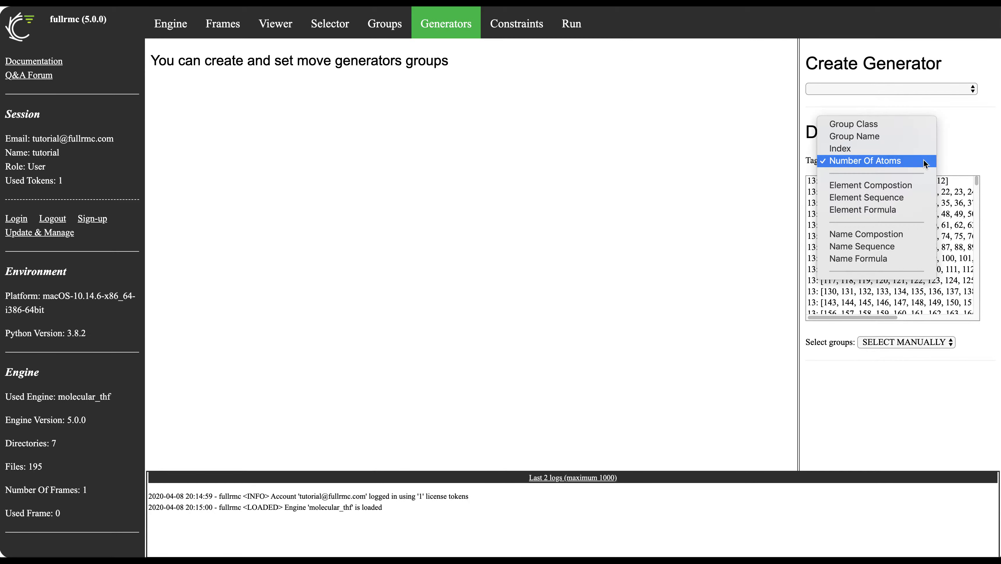
pyautogui.click(911, 186)
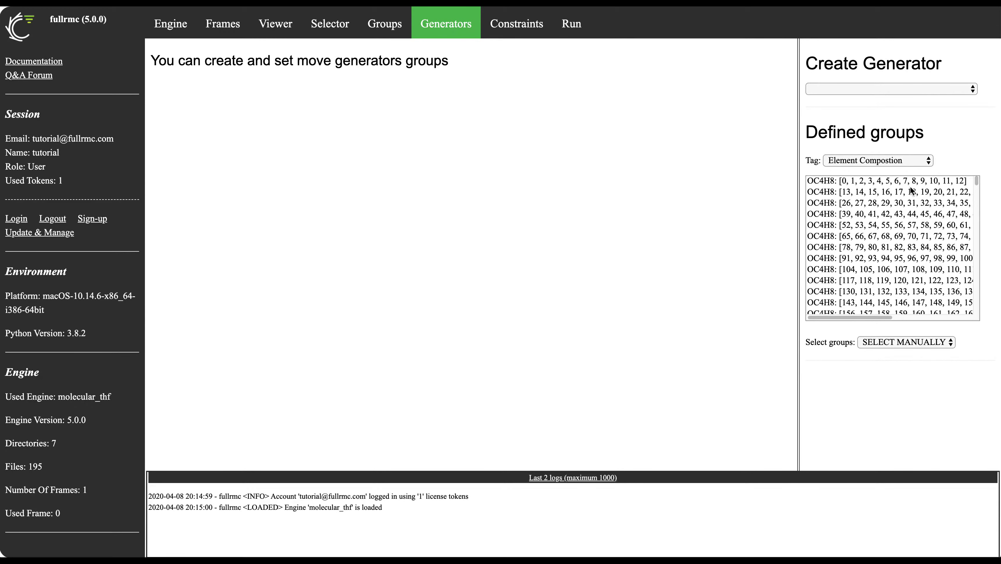
# Tag the defined groups by Element Sequence, and after that by Element Formula
pyautogui.click(913, 162)
pyautogui.click(908, 171)
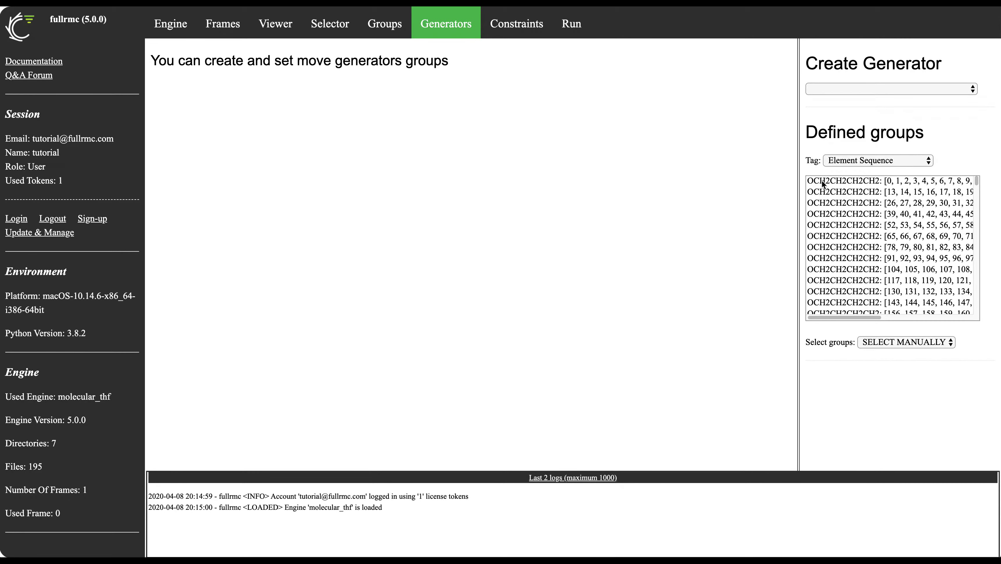
pyautogui.click(850, 161)
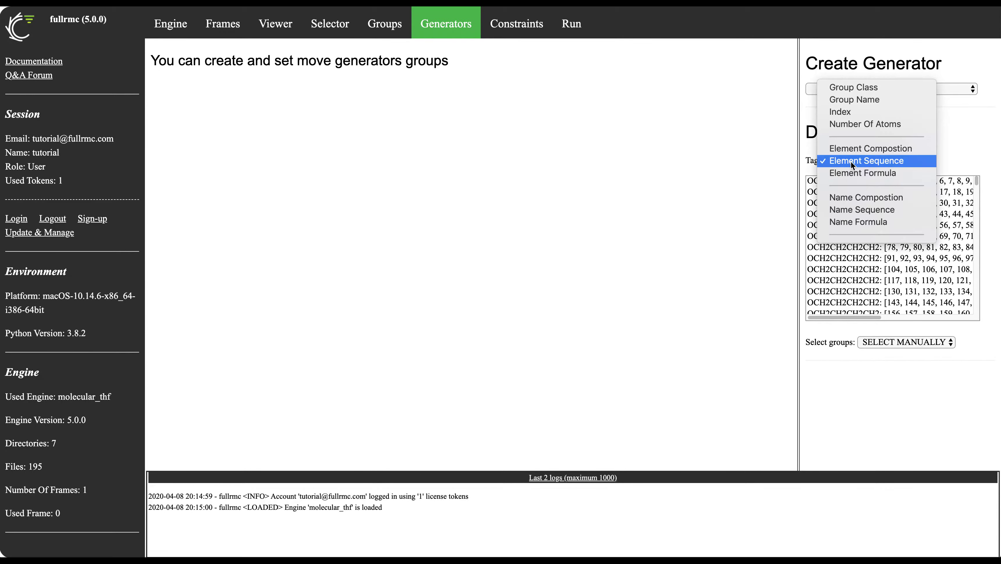
pyautogui.click(850, 171)
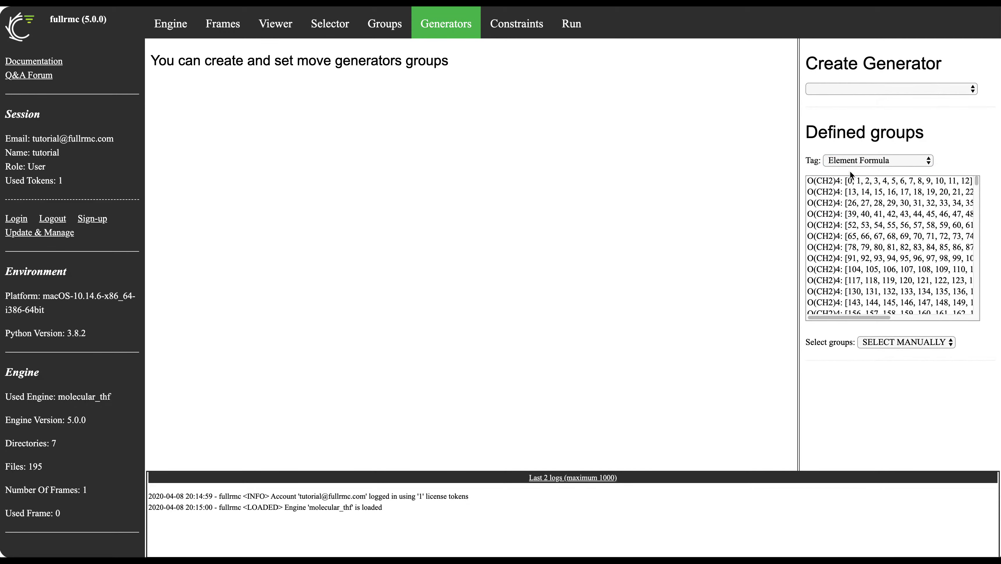
pyautogui.click(849, 159)
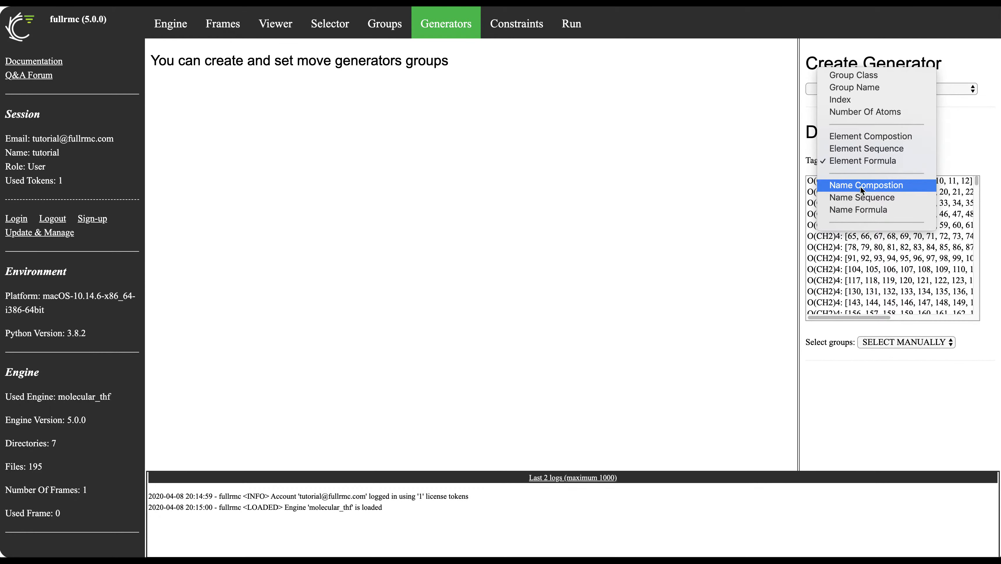
pyautogui.click(956, 156)
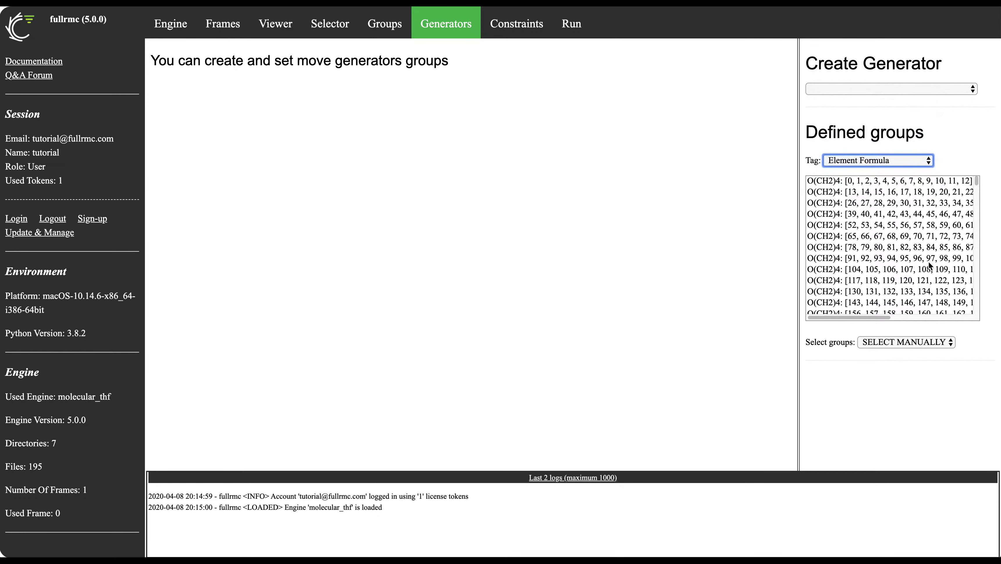
pyautogui.click(891, 160)
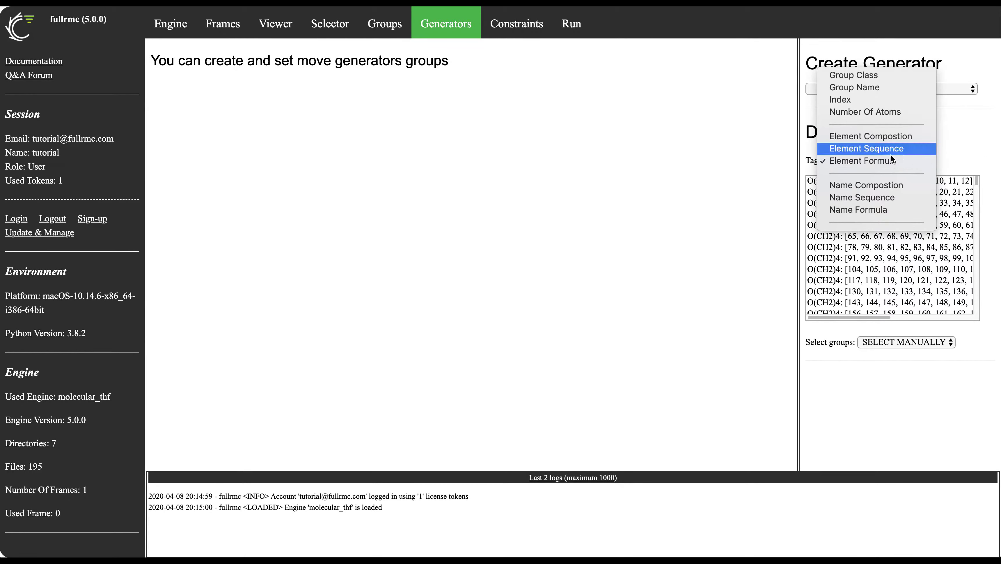
pyautogui.click(952, 142)
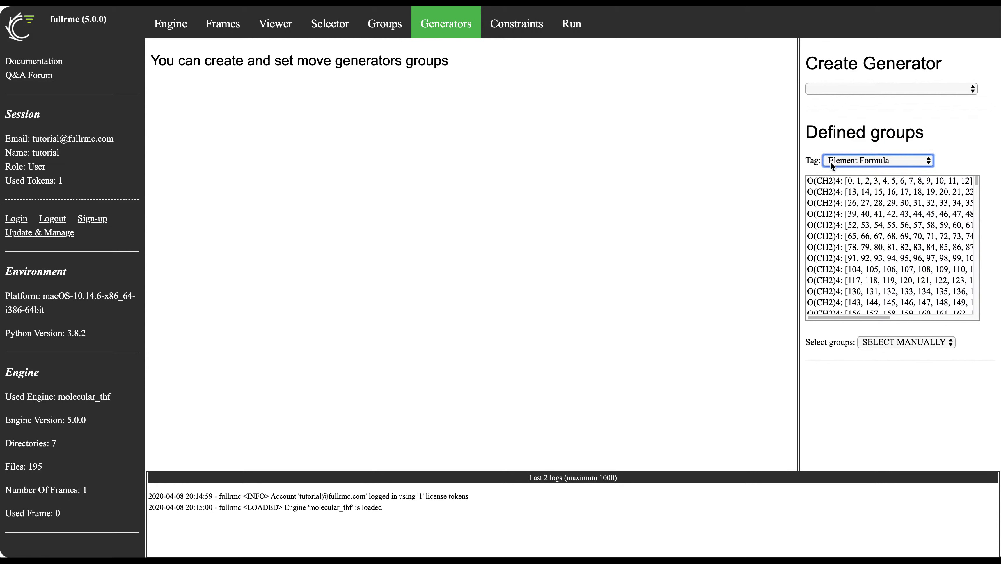
# Select several separate groups together in the defined groups list: those starting at atoms 26, 52, 78, 91 and 130
pyautogui.click(811, 181)
pyautogui.press('Down')
pyautogui.press('Down')
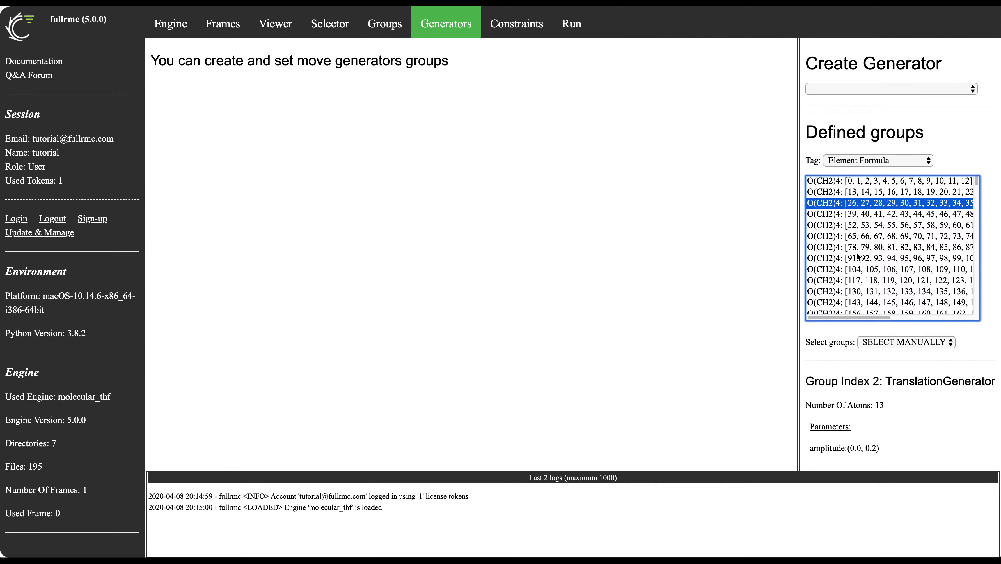
pyautogui.keyDown('super'); pyautogui.click(852, 258); pyautogui.keyUp('super')
pyautogui.keyDown('super'); pyautogui.click(831, 293); pyautogui.keyUp('super')
pyautogui.keyDown('super'); pyautogui.click(838, 225); pyautogui.keyUp('super')
pyautogui.keyDown('super'); pyautogui.click(835, 247); pyautogui.keyUp('super')
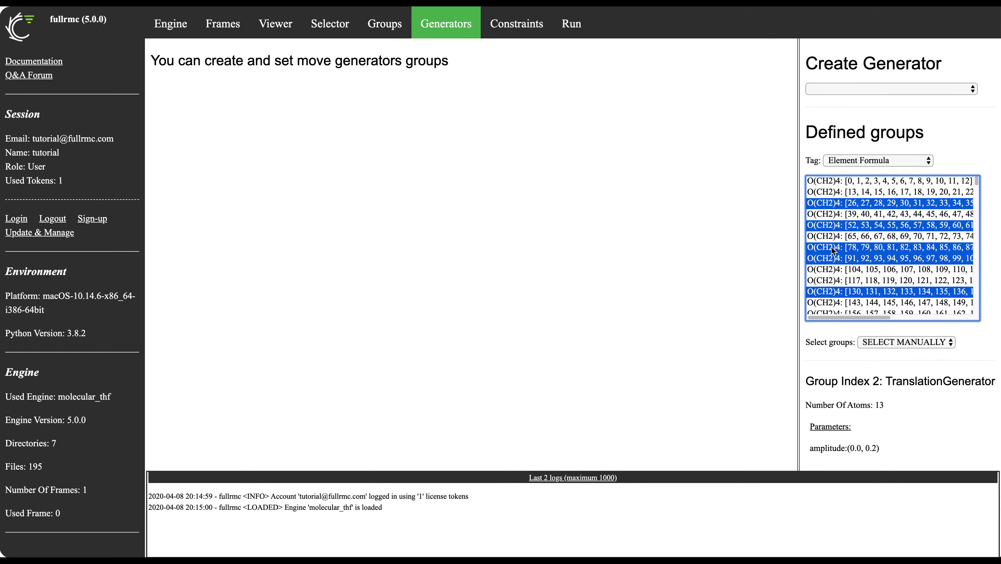
# Select the first nine consecutive defined groups and check the group selection options without choosing one
pyautogui.click(833, 182)
pyautogui.moveTo(833, 182); pyautogui.dragTo(832, 269)
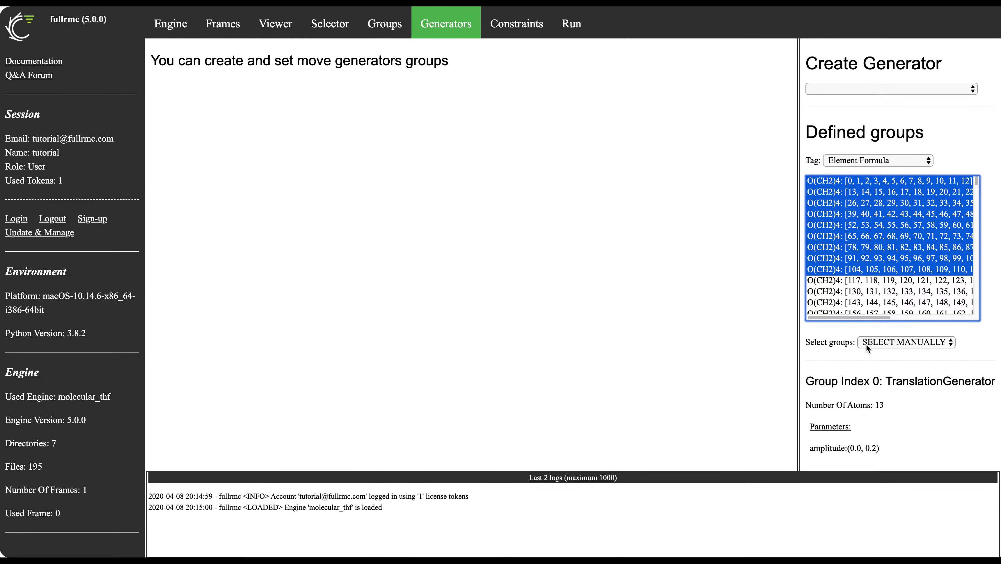
pyautogui.click(867, 344)
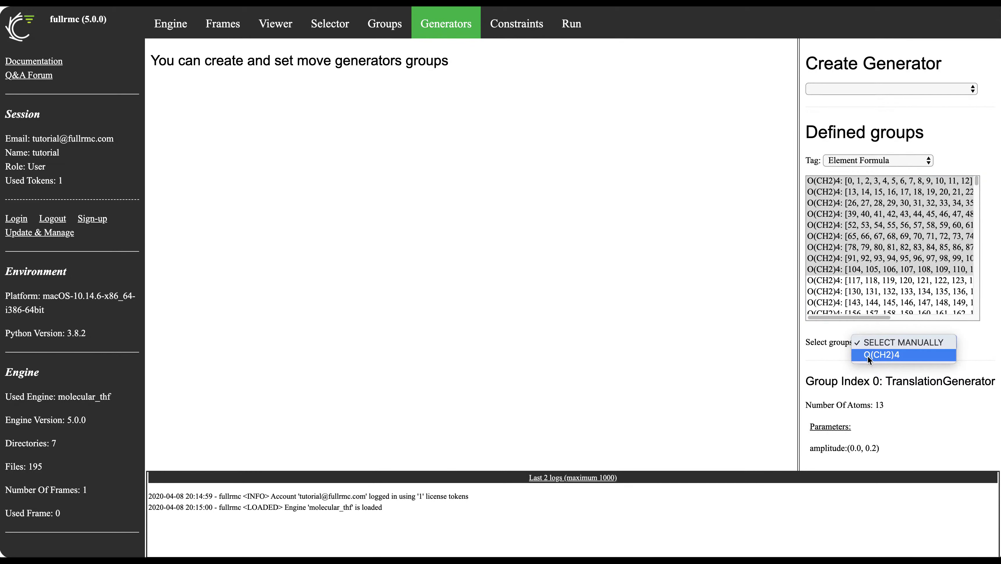
pyautogui.click(908, 411)
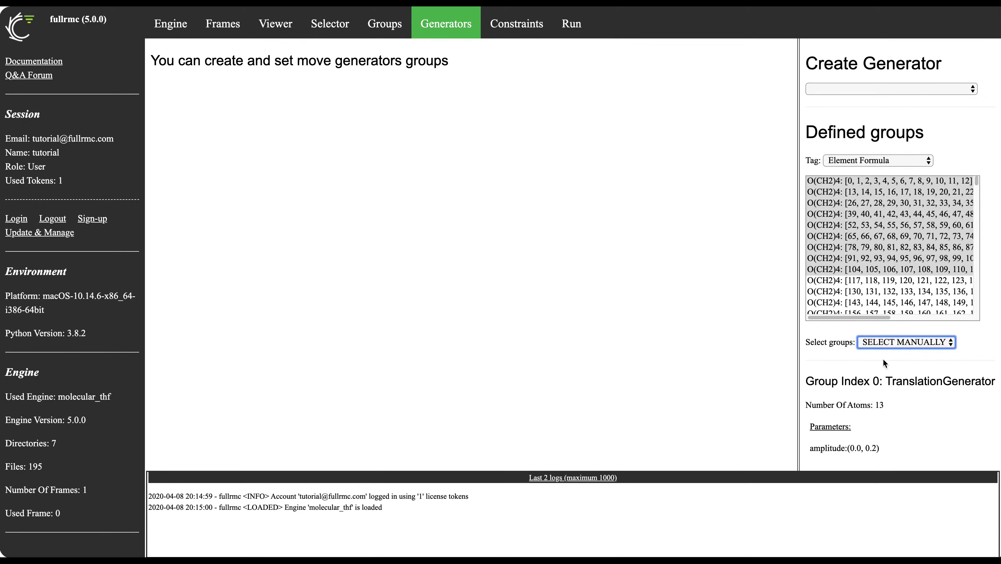
# Select only the defined group starting at atom 26 and check the available tag options without changing the tag
pyautogui.click(801, 130)
pyautogui.click(827, 202)
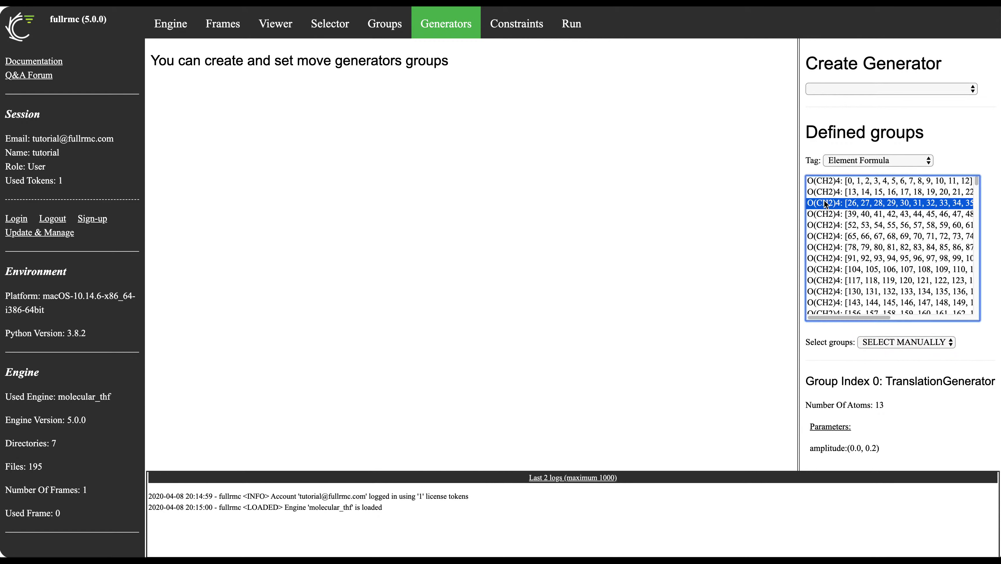
pyautogui.click(873, 161)
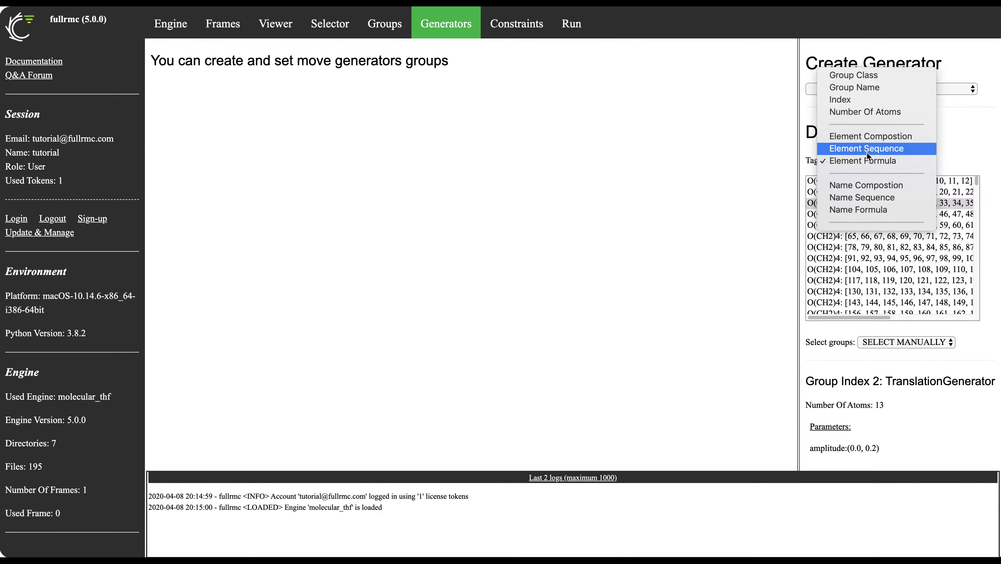
pyautogui.click(965, 128)
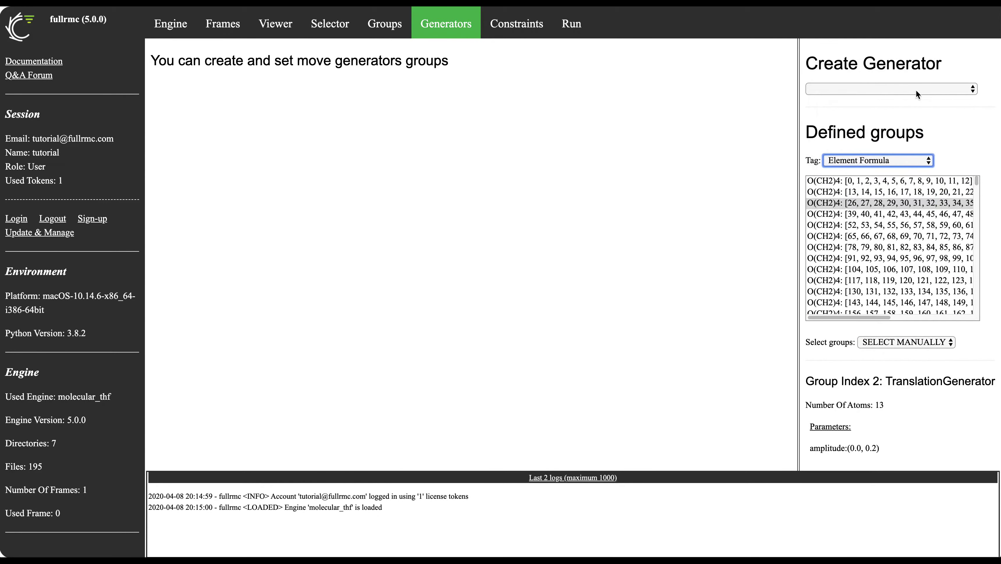
# Choose TranslationGenerator as the generator to create and read the description of its amplitude parameter
pyautogui.click(916, 90)
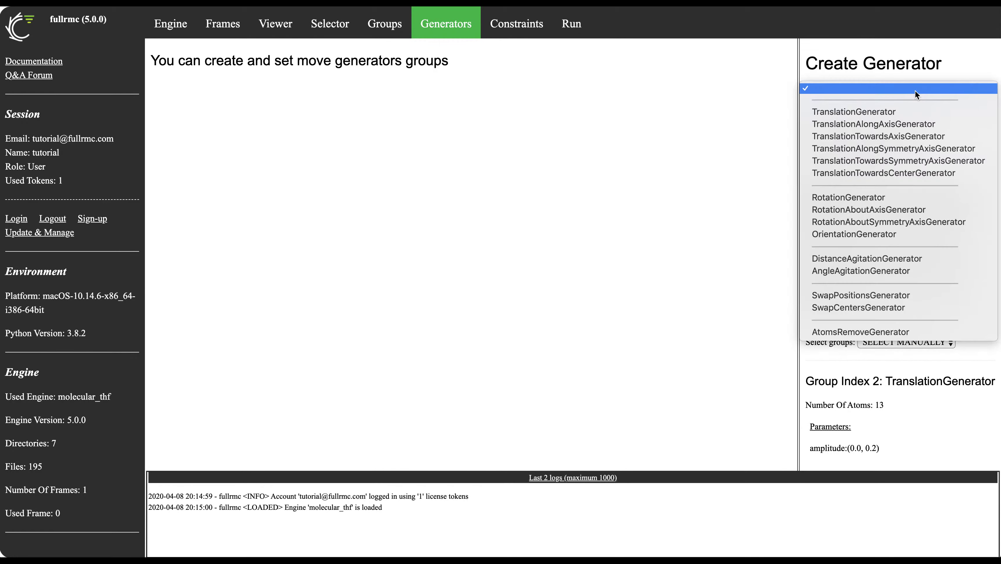
pyautogui.click(909, 113)
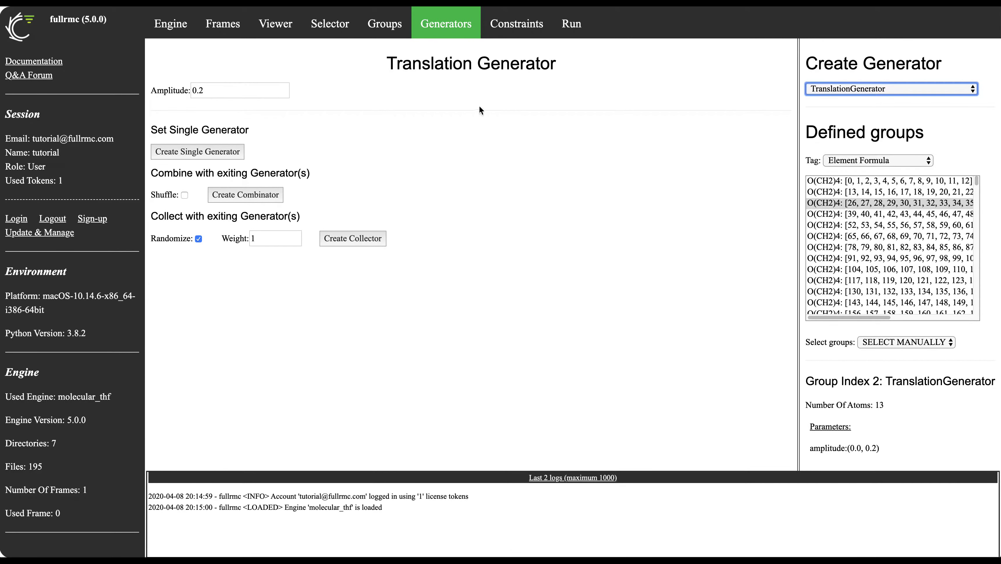
pyautogui.click(217, 92)
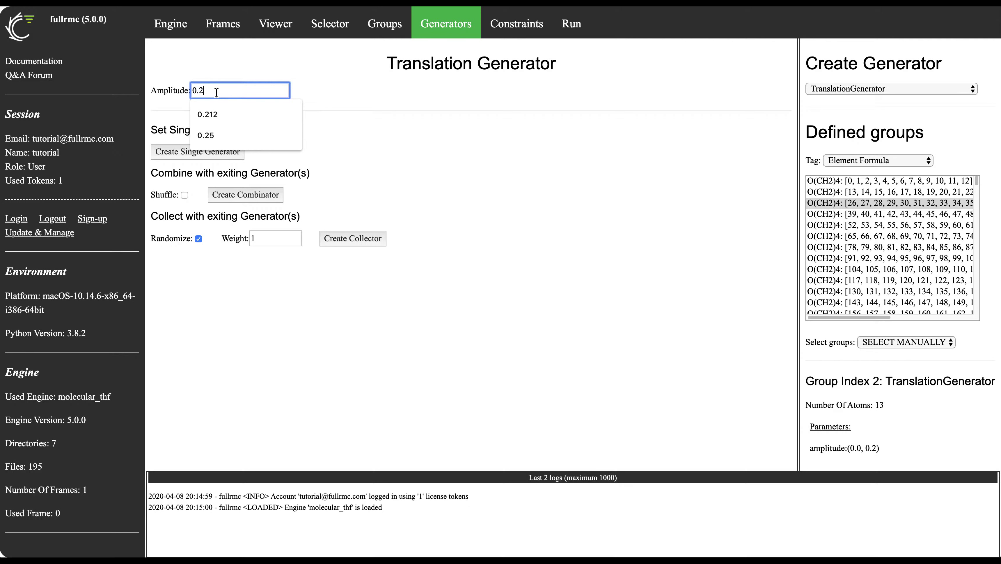
pyautogui.click(168, 105)
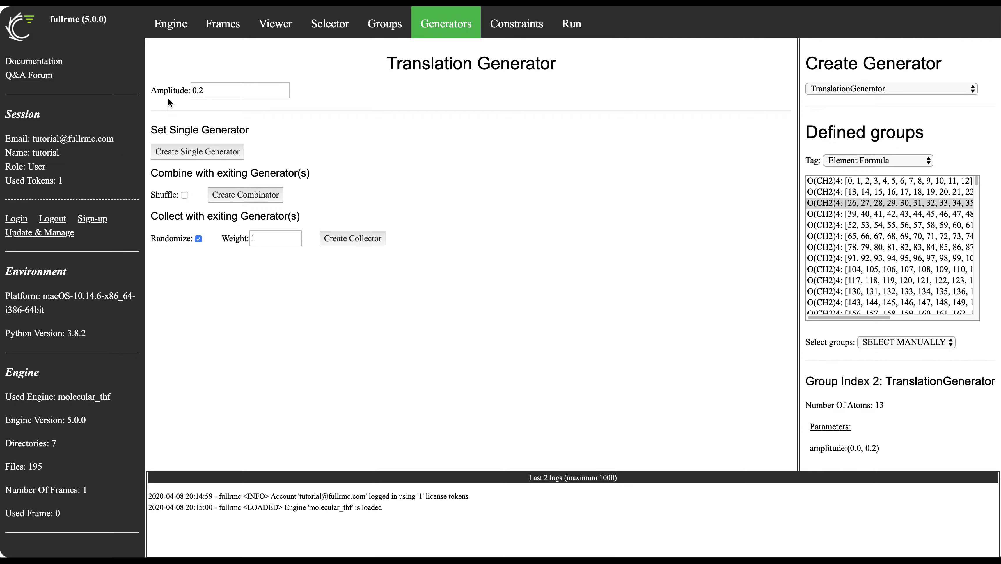
pyautogui.moveTo(172, 94)
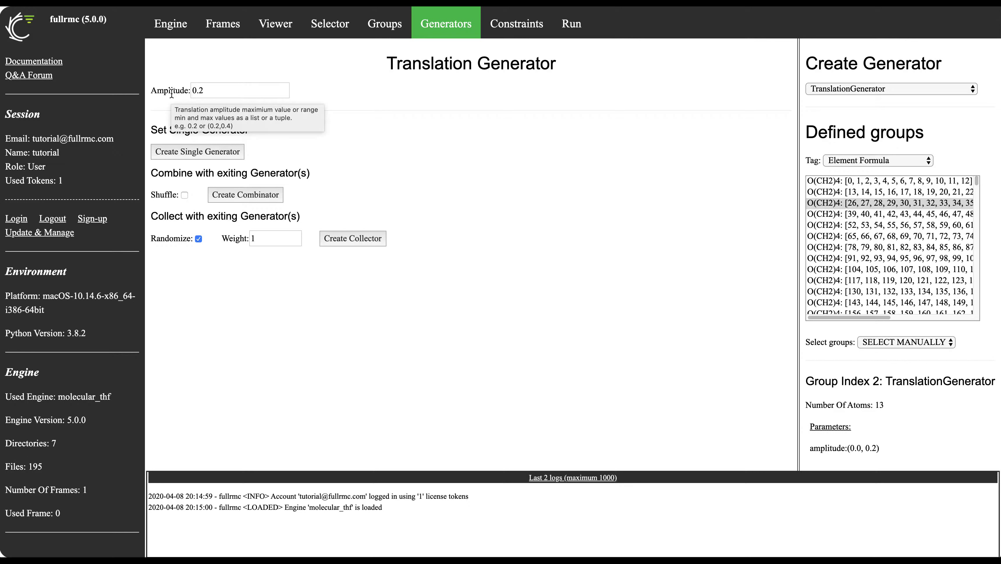
# Replace the translation generator's amplitude with the range 1,2
pyautogui.moveTo(212, 90)
pyautogui.mouseDown()
pyautogui.moveTo(228, 90)
pyautogui.moveTo(195, 91)
pyautogui.mouseUp()
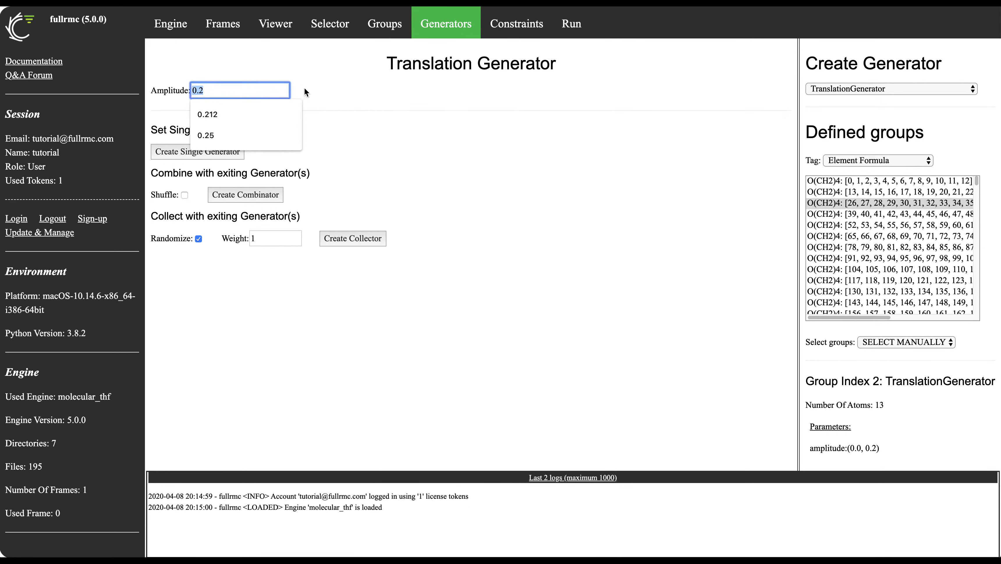
pyautogui.click(206, 92)
pyautogui.press('Left')
pyautogui.press('Left')
pyautogui.press('Left')
pyautogui.press('Right')
pyautogui.press('Right')
pyautogui.press('Right')
pyautogui.press('BackSpace')
pyautogui.press('BackSpace')
pyautogui.press('BackSpace')
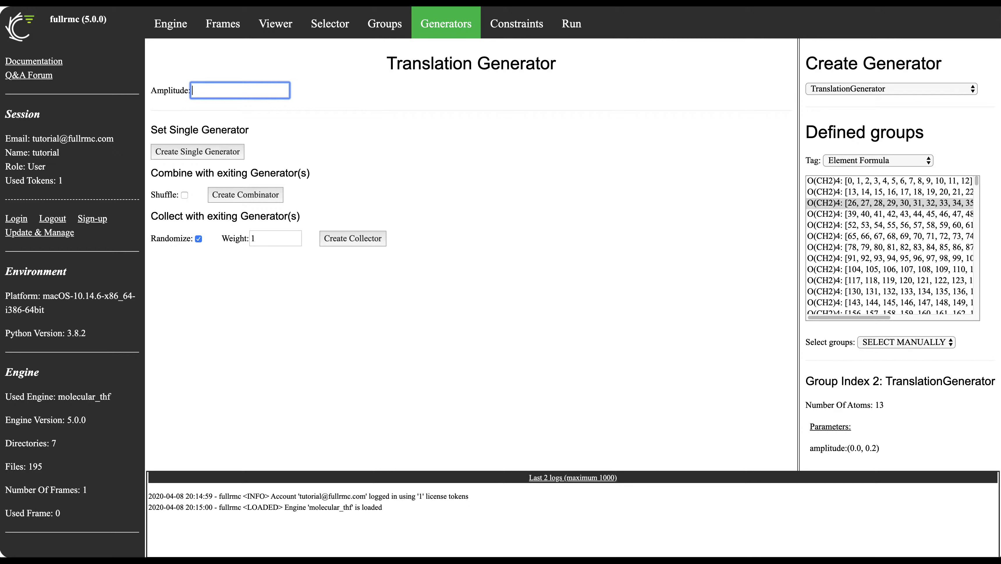
pyautogui.write('1,2')
pyautogui.click(954, 149)
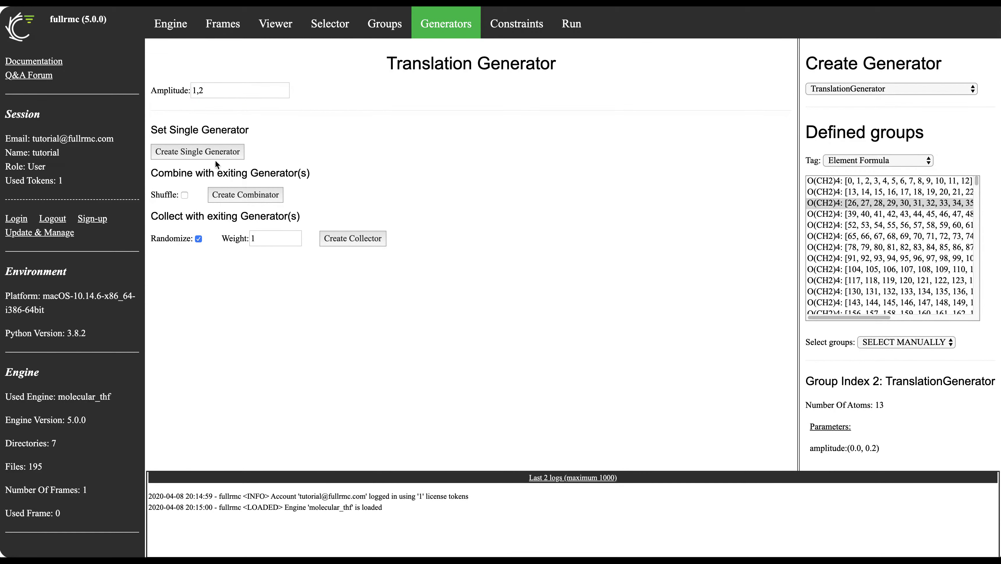
# Select the first defined group, set the translation generator as its single generator, and check the amplitude in the group's parameters
pyautogui.click(905, 184)
pyautogui.moveTo(905, 180); pyautogui.dragTo(832, 189)
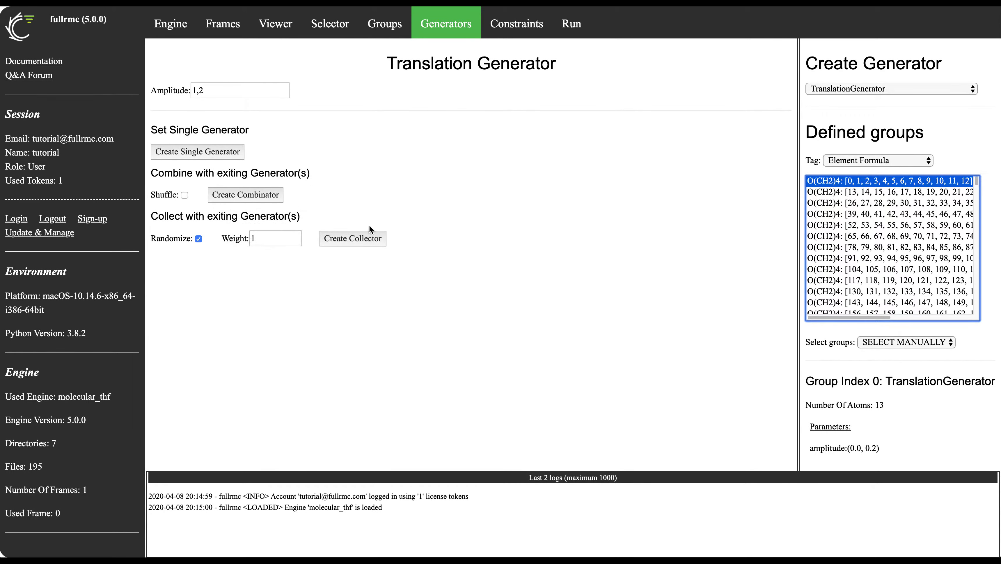
pyautogui.click(430, 261)
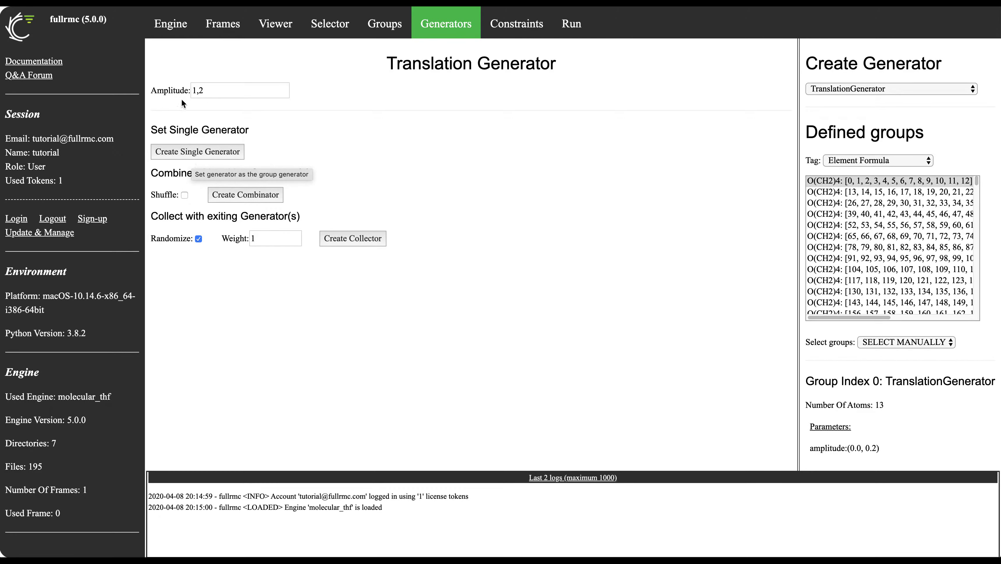
pyautogui.click(206, 152)
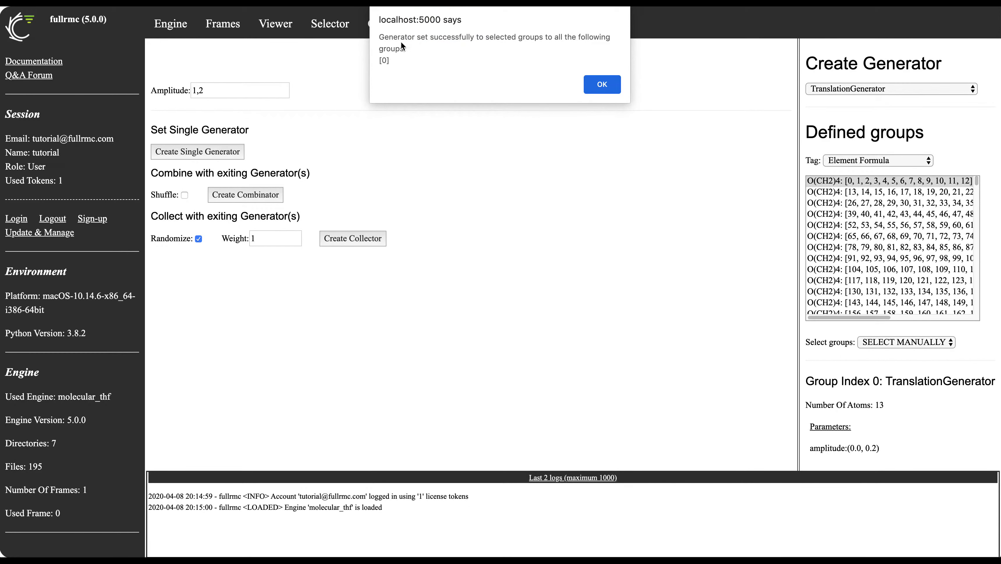
pyautogui.click(613, 85)
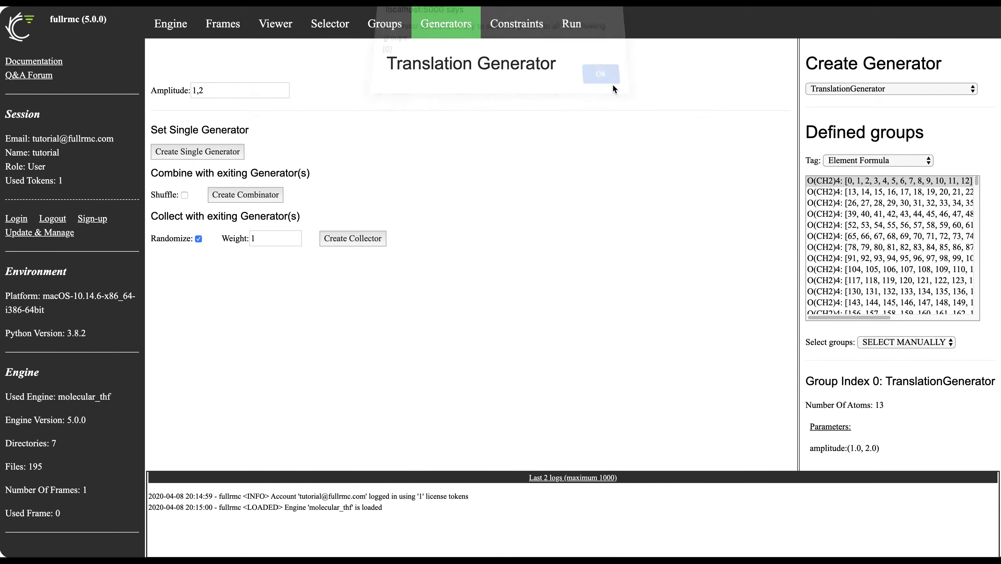
pyautogui.moveTo(884, 448); pyautogui.dragTo(814, 450)
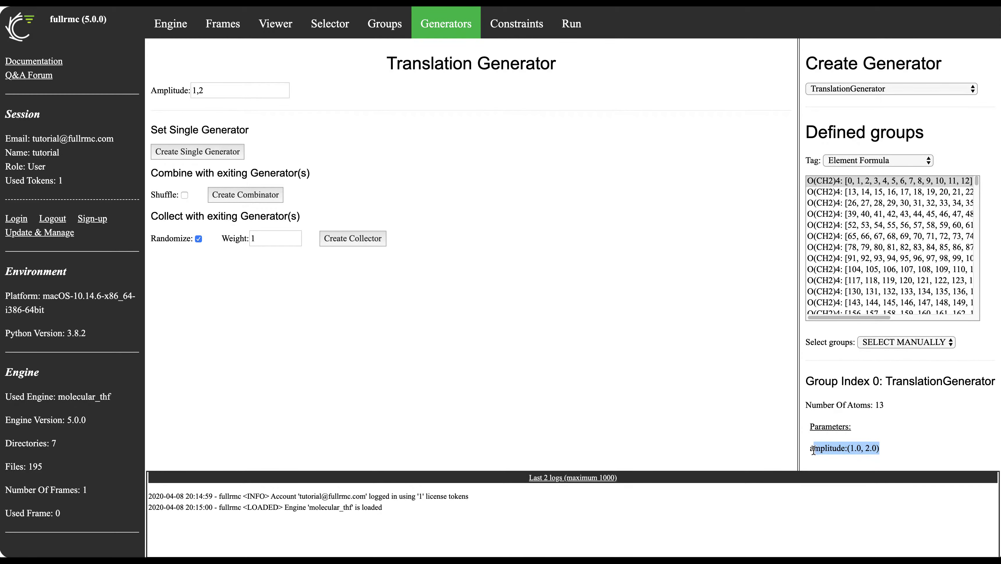
# Try to create a single translation generator for the first group with the amplitude range 10,2
pyautogui.click(198, 90)
pyautogui.write('0')
pyautogui.press('Tab')
pyautogui.click(213, 90)
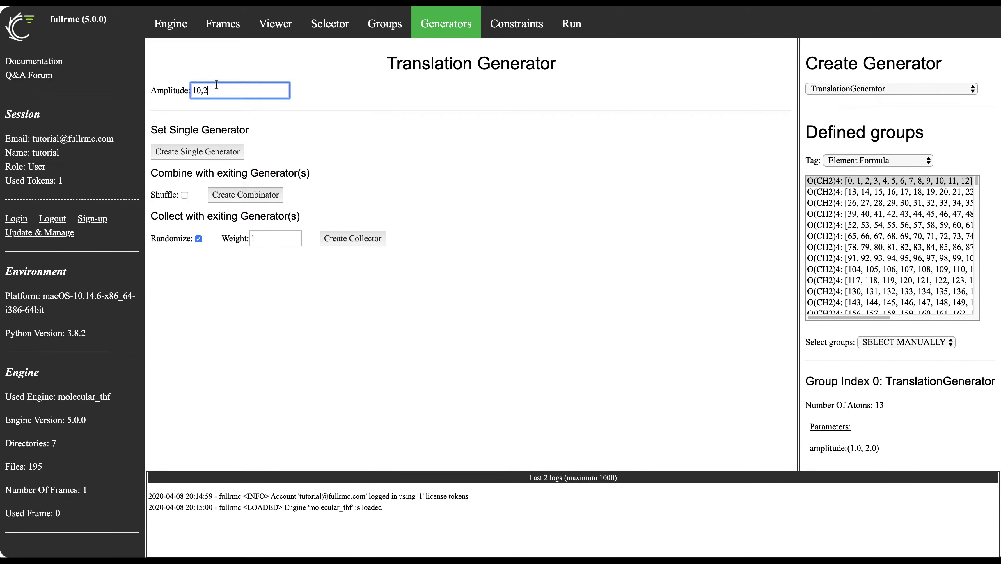
pyautogui.click(228, 153)
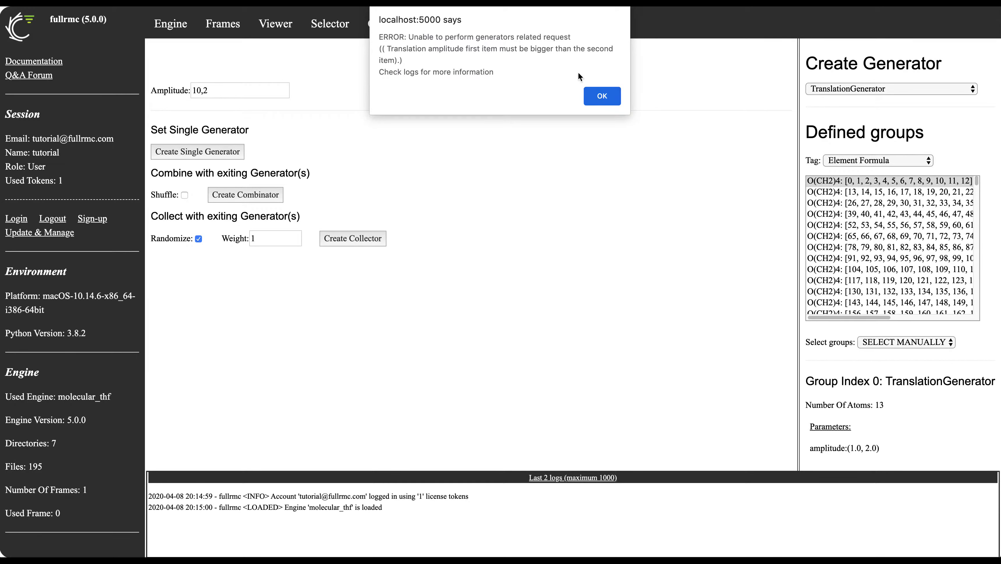
pyautogui.click(606, 95)
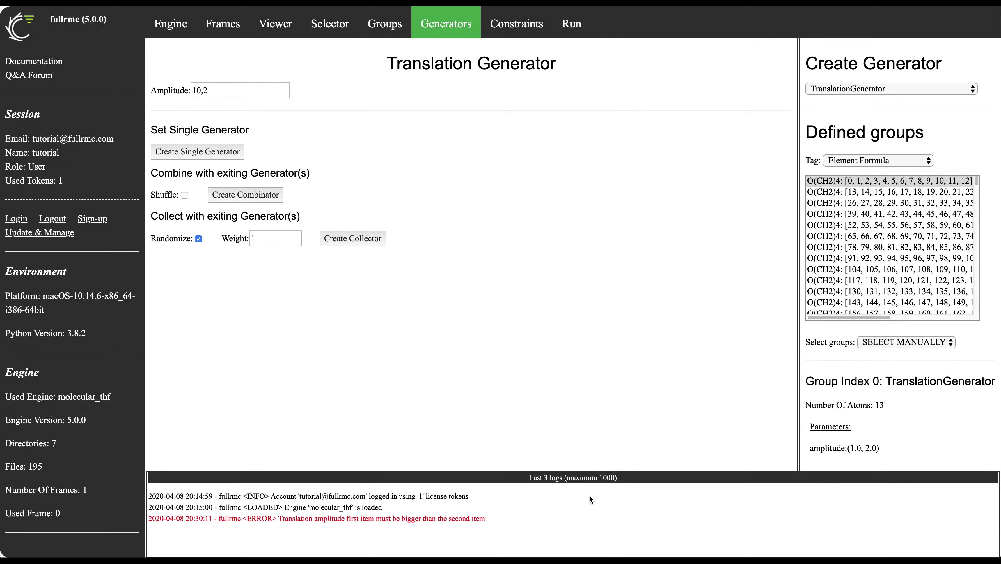
# Set the translation amplitude to 10,15 and create it as the first group's single generator, then review the single, combine and collect options
pyautogui.click(224, 97)
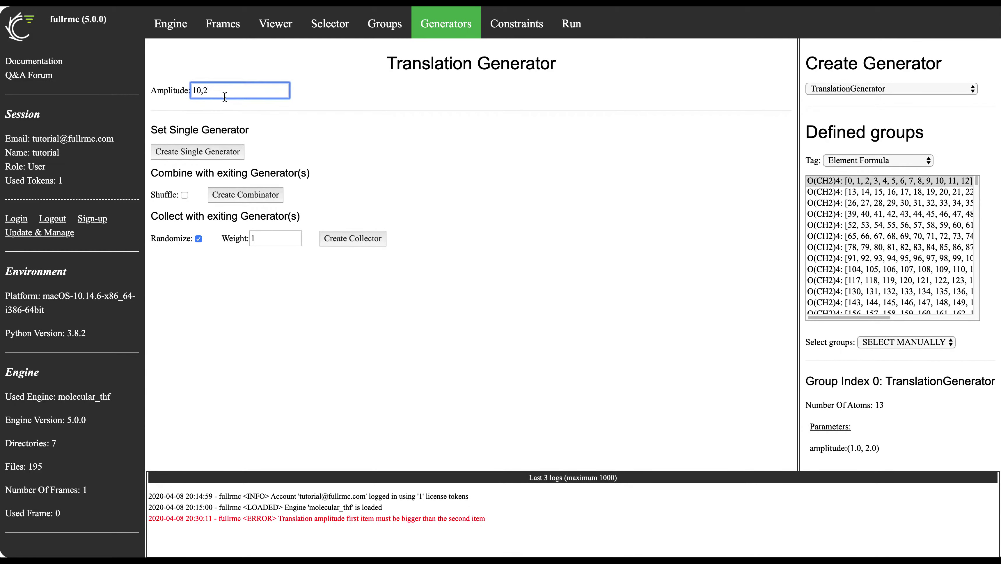
pyautogui.press('BackSpace')
pyautogui.write('15')
pyautogui.click(184, 156)
pyautogui.click(612, 89)
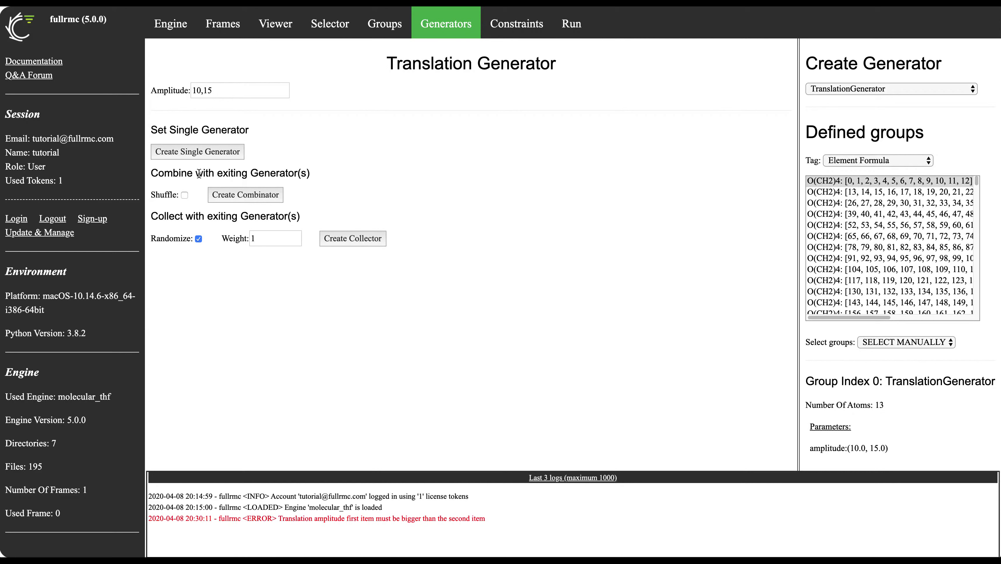
pyautogui.moveTo(150, 127); pyautogui.dragTo(404, 228)
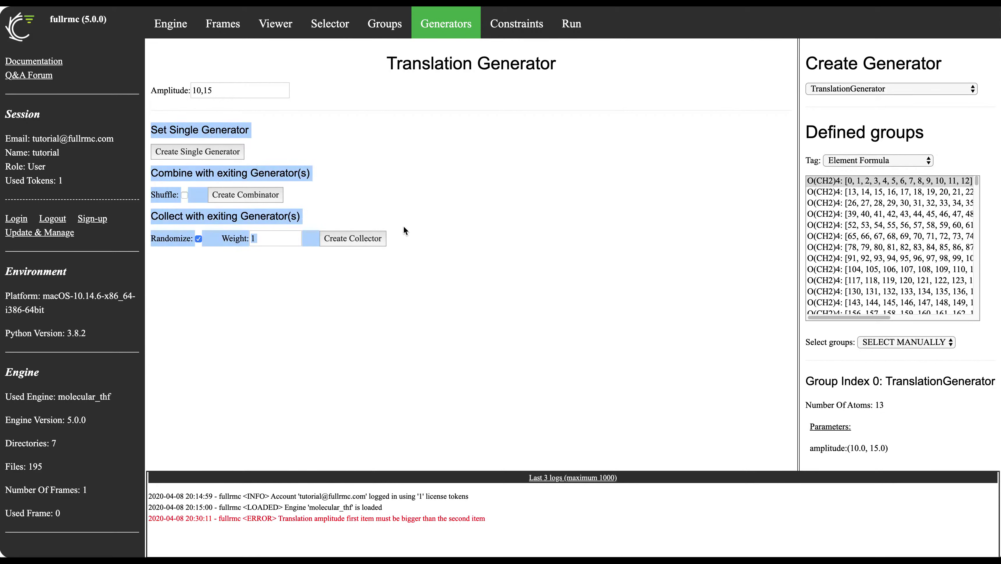
pyautogui.click(427, 247)
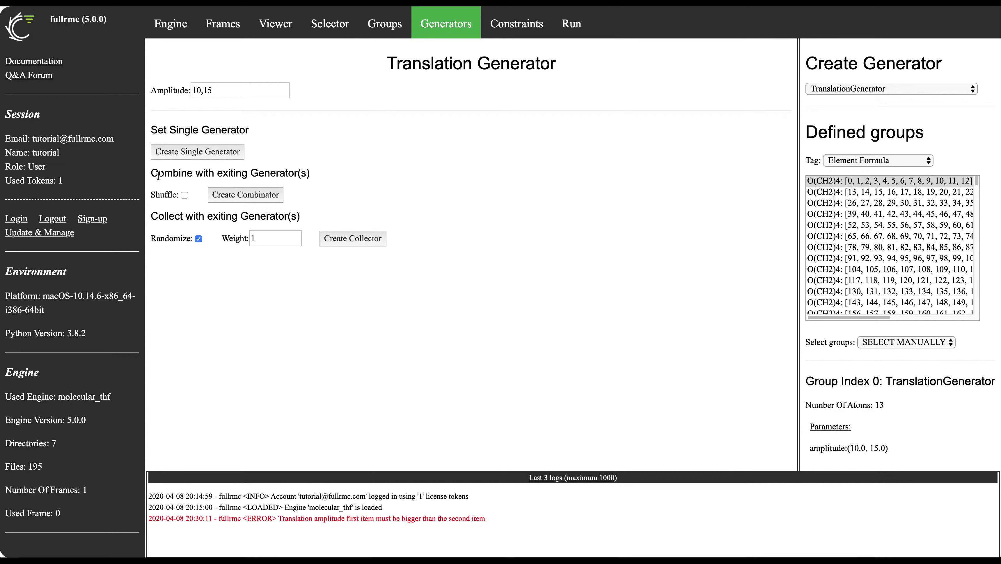
# Select the first defined group again and choose RotationGenerator as the generator to create, keeping amplitude 2
pyautogui.moveTo(158, 177)
pyautogui.click(849, 181)
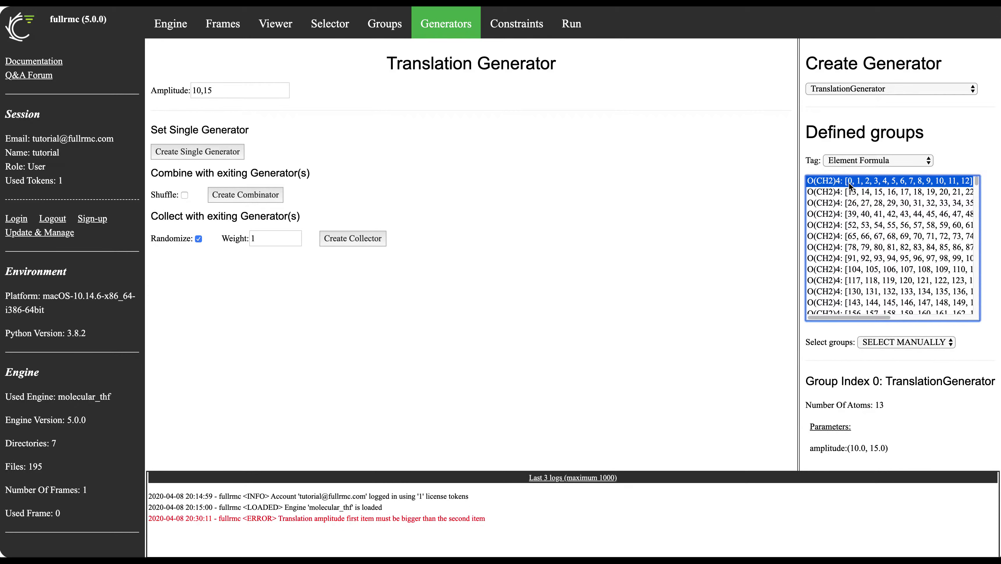
pyautogui.click(852, 89)
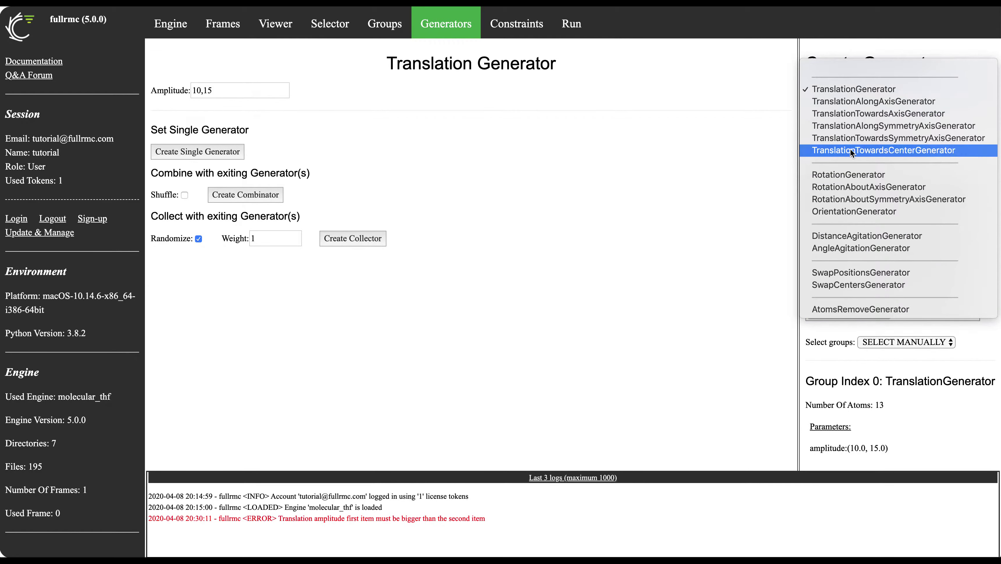
pyautogui.click(848, 175)
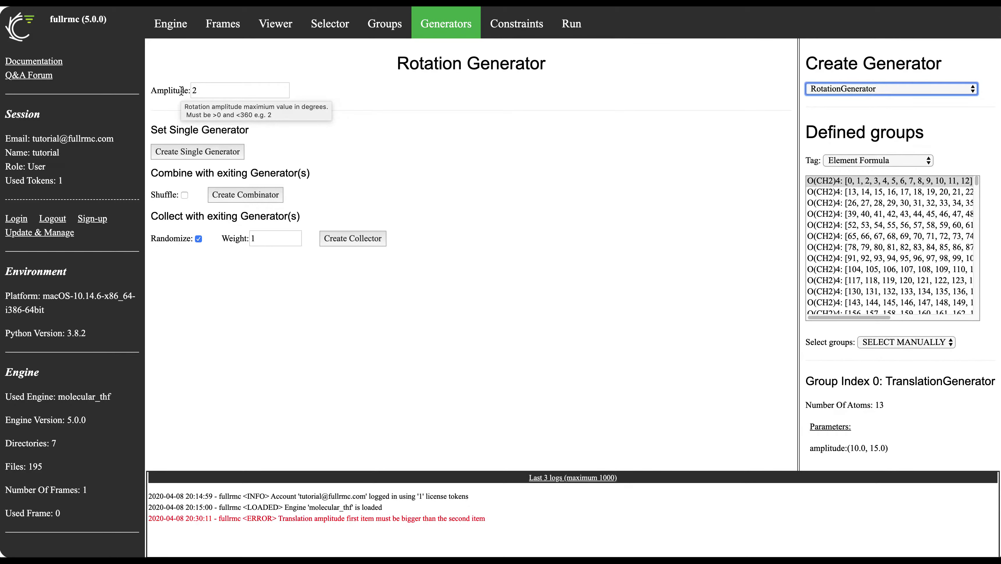
pyautogui.click(201, 91)
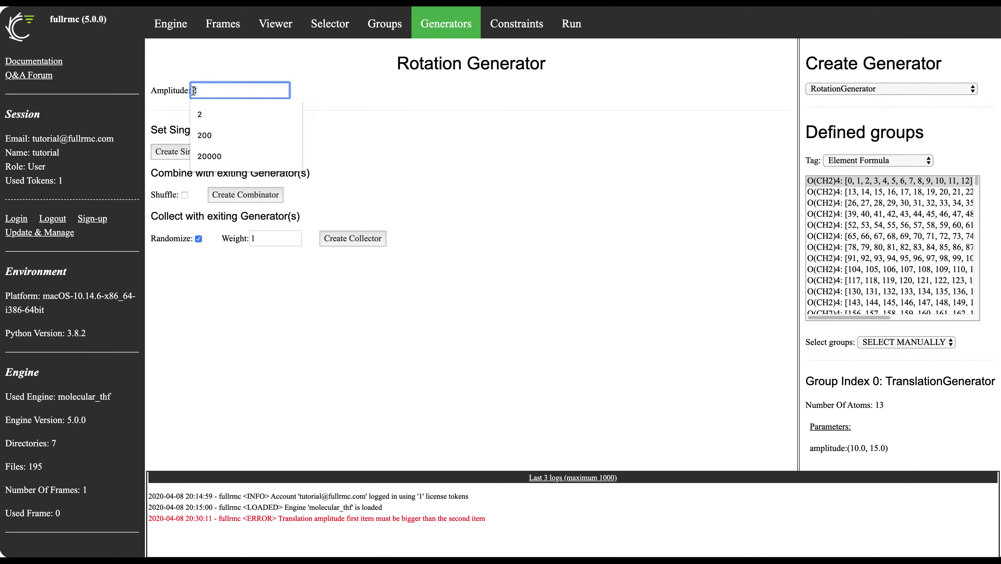
pyautogui.click(312, 137)
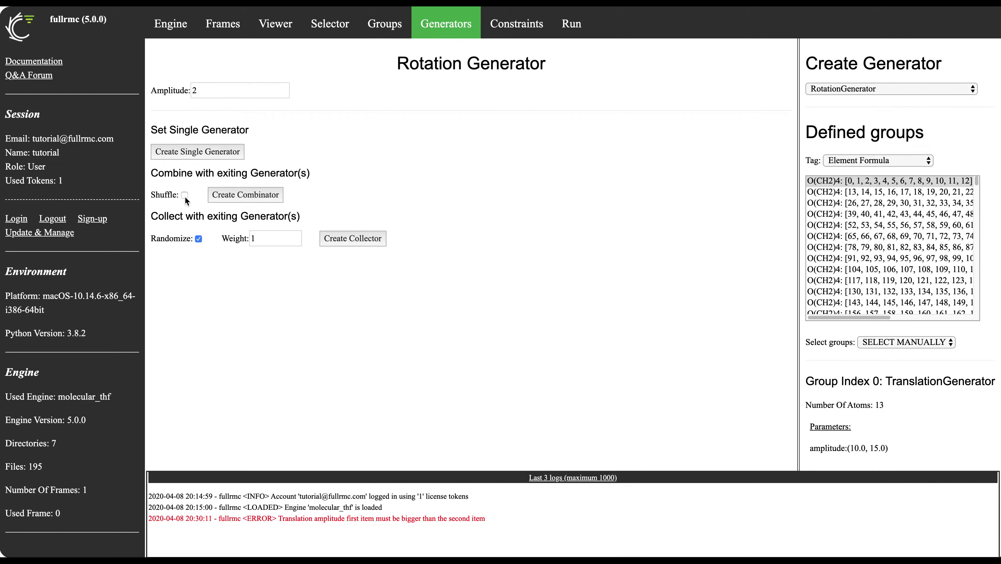
# Combine the rotation generator with the first group's existing translation generator in a combinator, leaving Shuffle off
pyautogui.moveTo(185, 201)
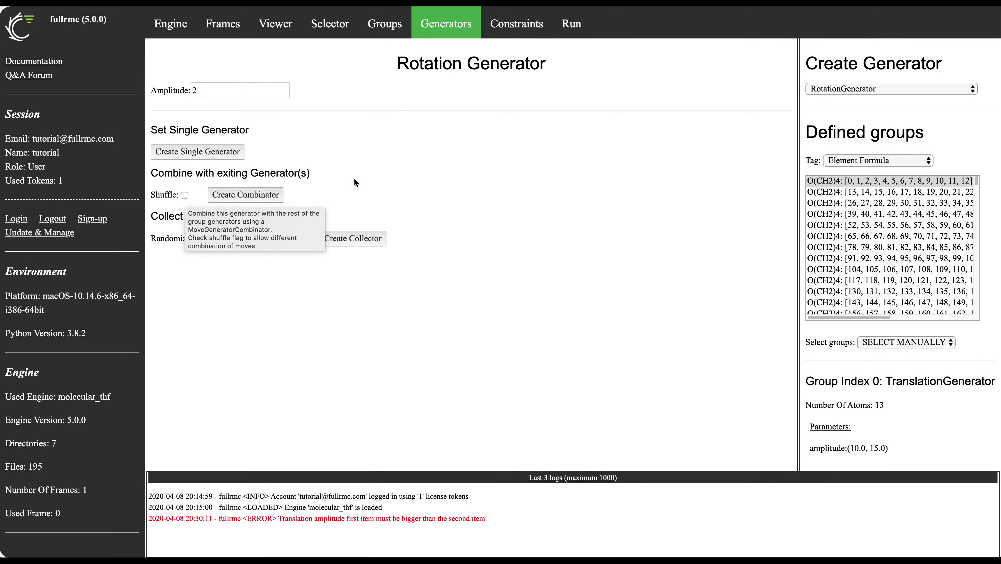
pyautogui.click(253, 195)
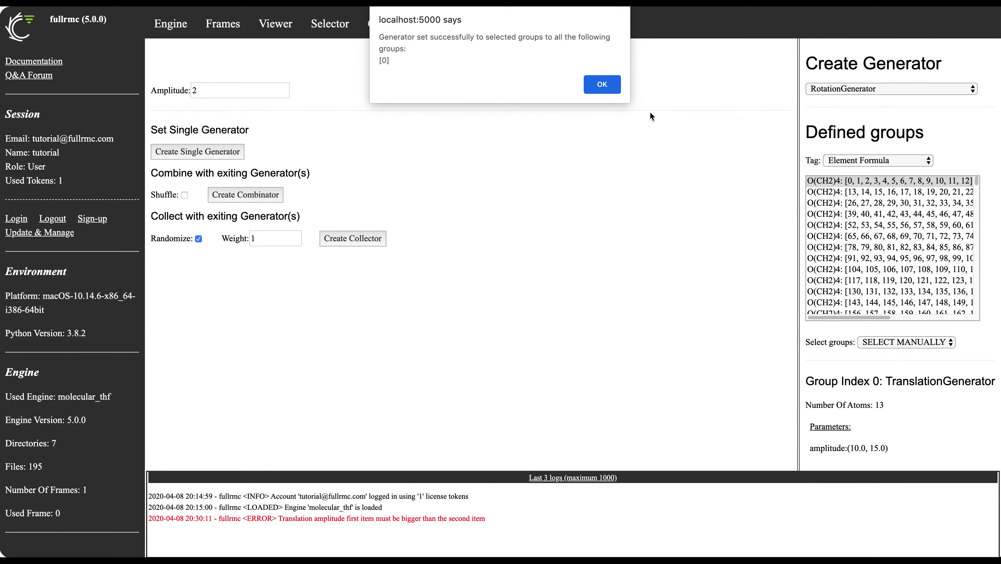
pyautogui.click(609, 88)
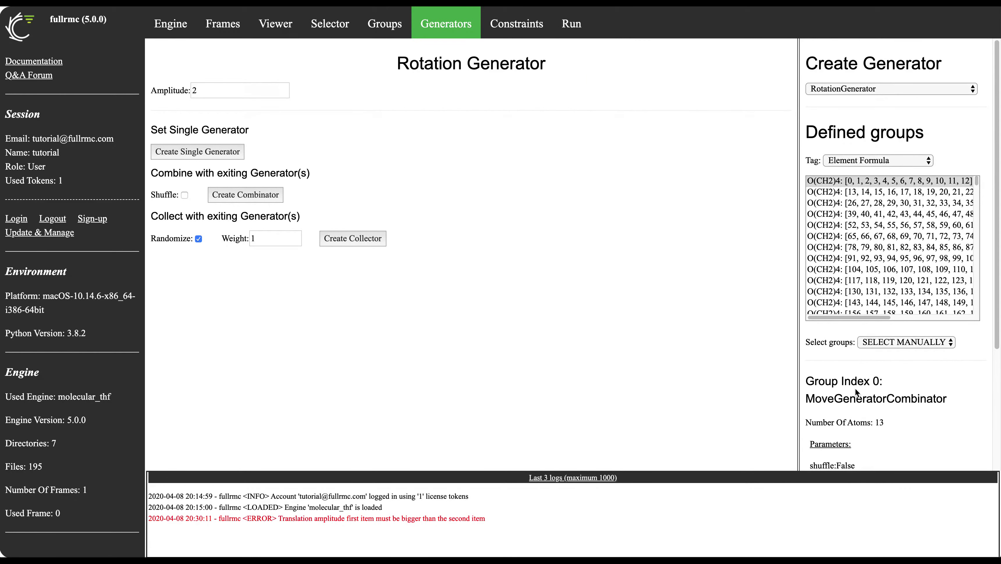
# Examine the first group's combinator parameters, including the shuffle flag and the amplitudes of its translation and rotation generators
pyautogui.scroll(-5, 855, 388)
pyautogui.scroll(-2, 855, 388)
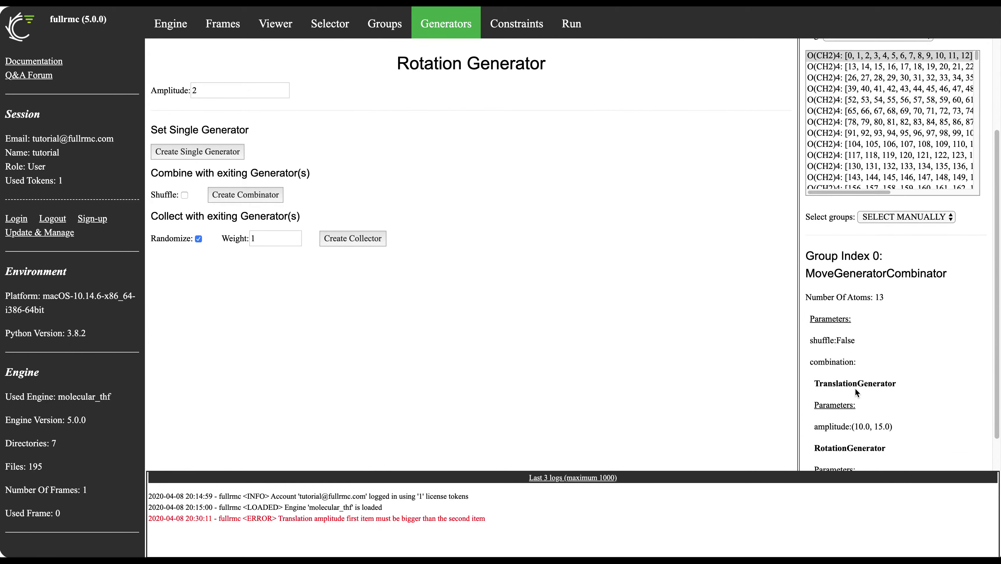
pyautogui.moveTo(810, 338); pyautogui.dragTo(858, 337)
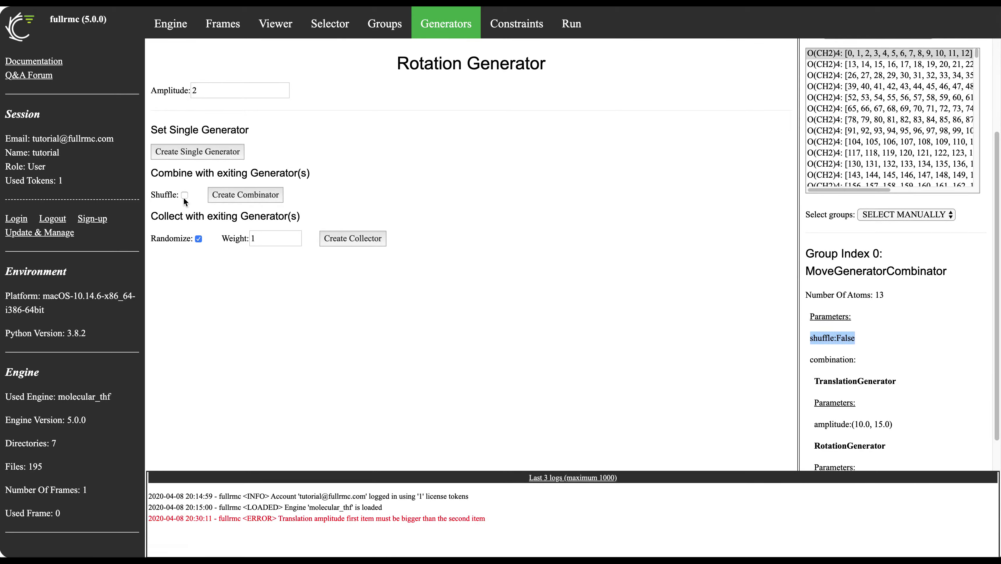
pyautogui.scroll(-4, 883, 373)
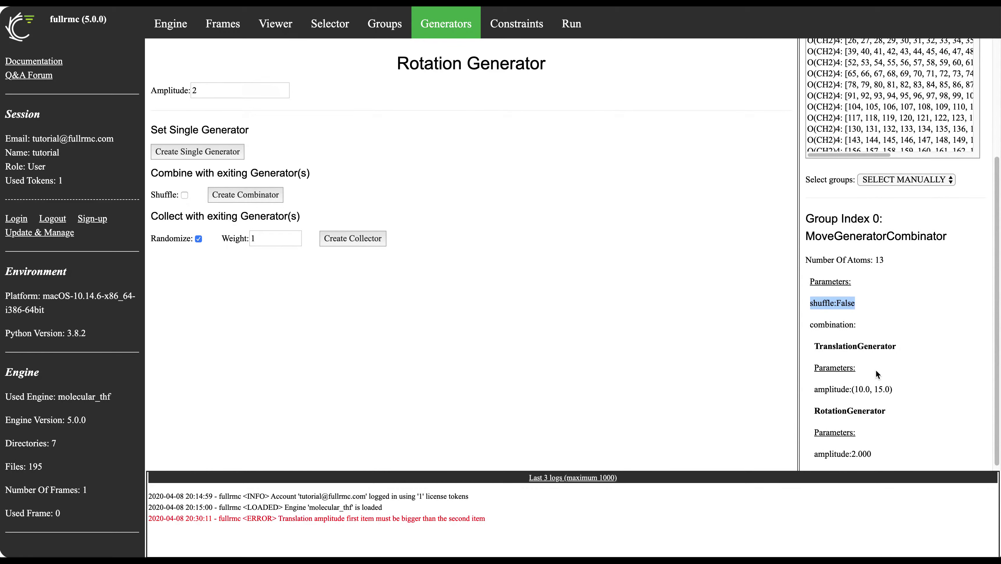
pyautogui.moveTo(816, 342); pyautogui.dragTo(883, 441)
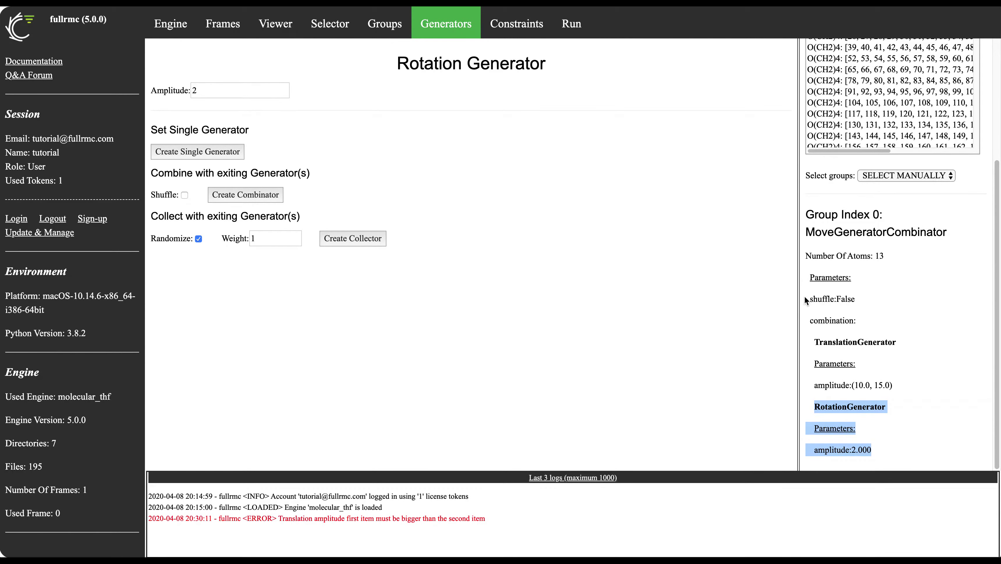
# Review the generator choices and the collect options for the rotation generator, including the Randomize flag and the selection weight
pyautogui.scroll(10, 804, 296)
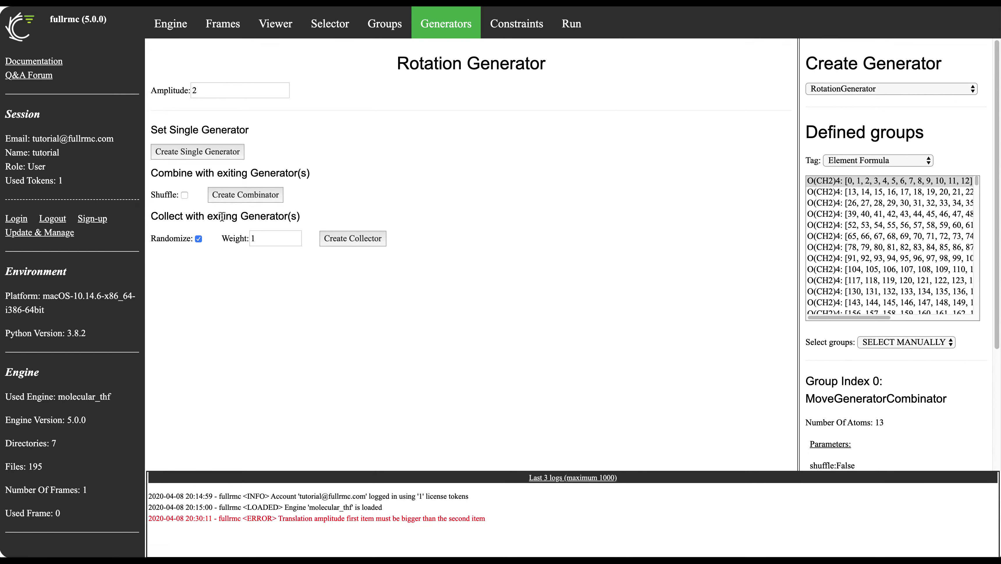
pyautogui.moveTo(222, 215)
pyautogui.scroll(-1, 857, 297)
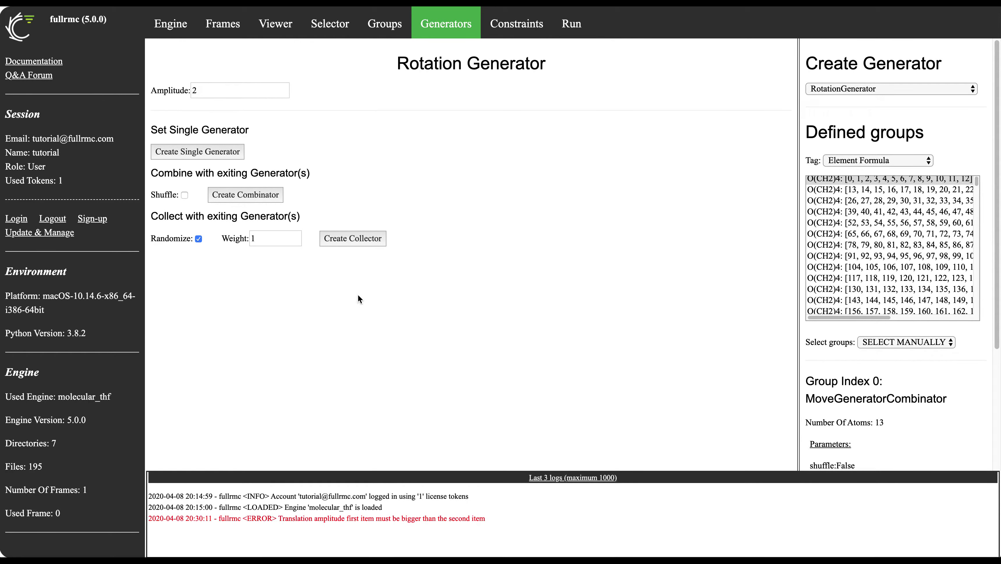
pyautogui.click(881, 90)
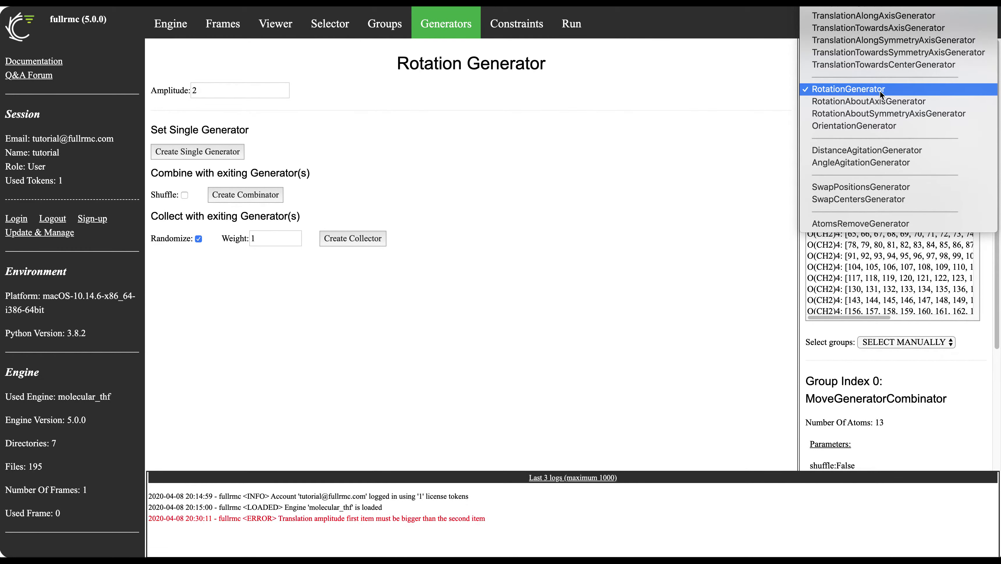
pyautogui.click(720, 187)
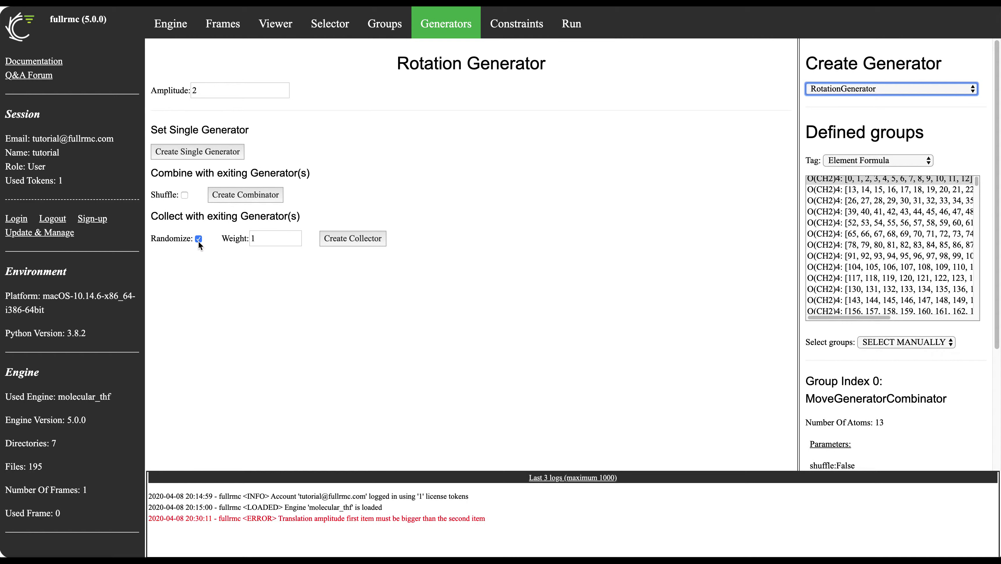
pyautogui.moveTo(198, 241)
pyautogui.moveTo(273, 238)
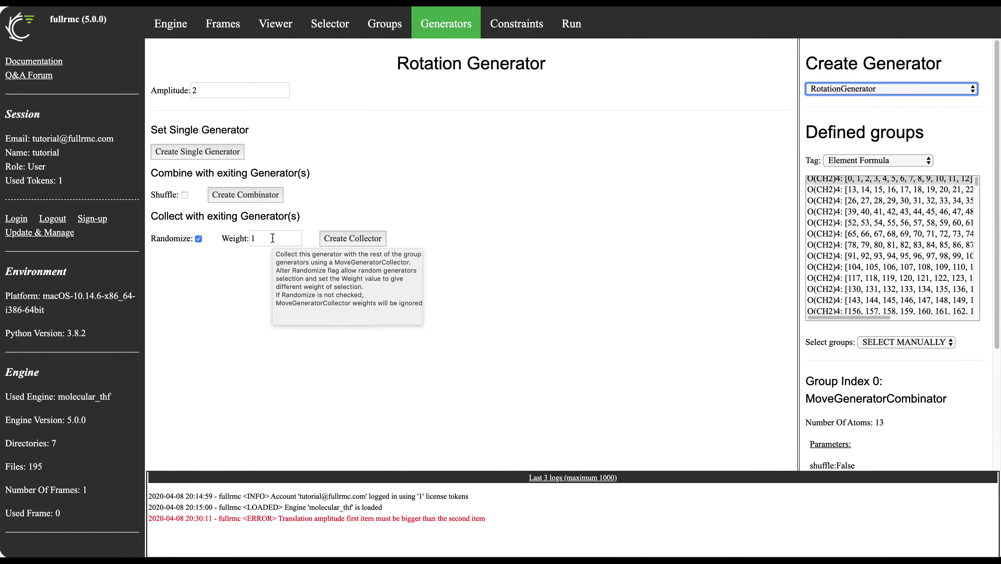
pyautogui.click(271, 239)
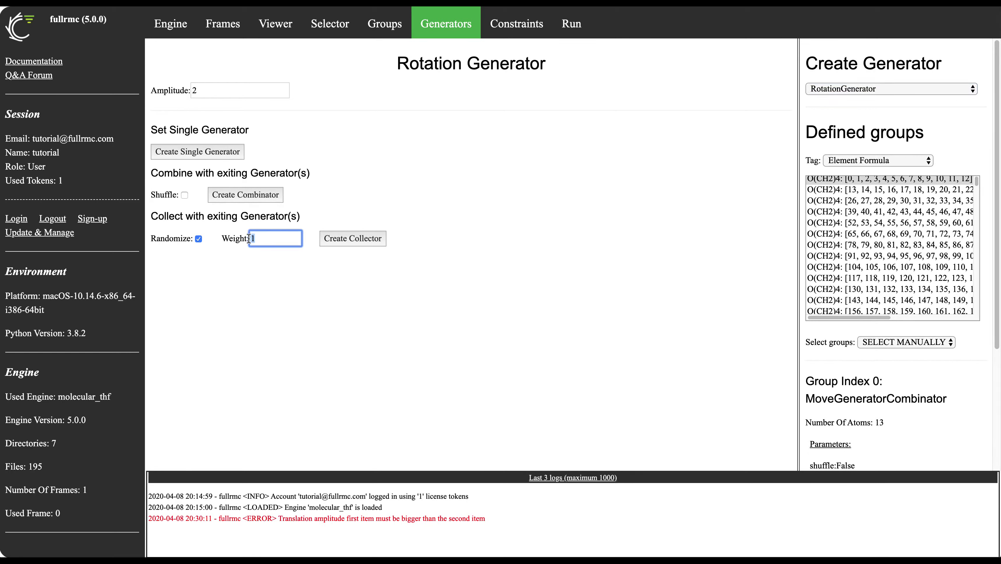
pyautogui.moveTo(248, 238)
pyautogui.click(270, 313)
pyautogui.scroll(1, 886, 193)
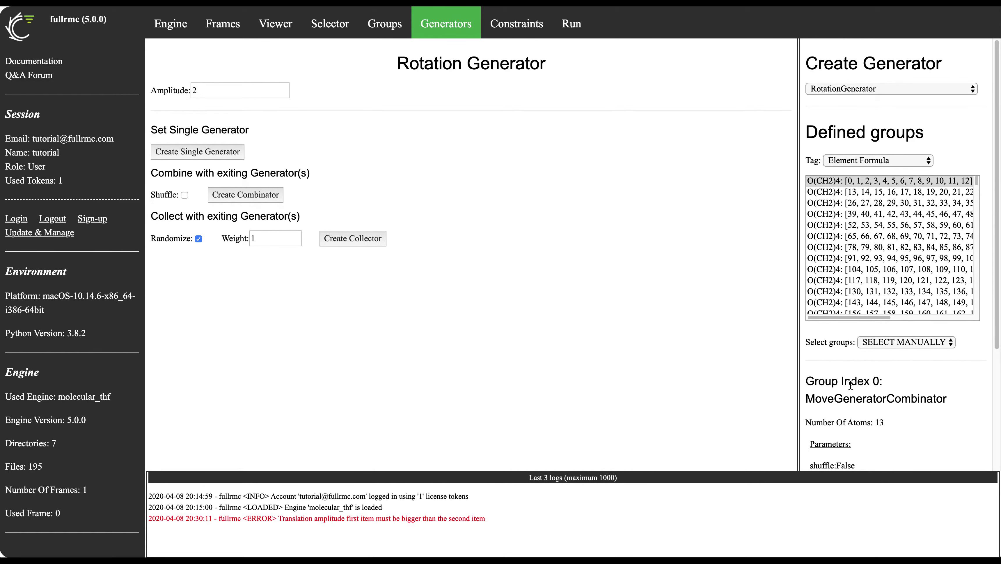
pyautogui.scroll(-2, 851, 383)
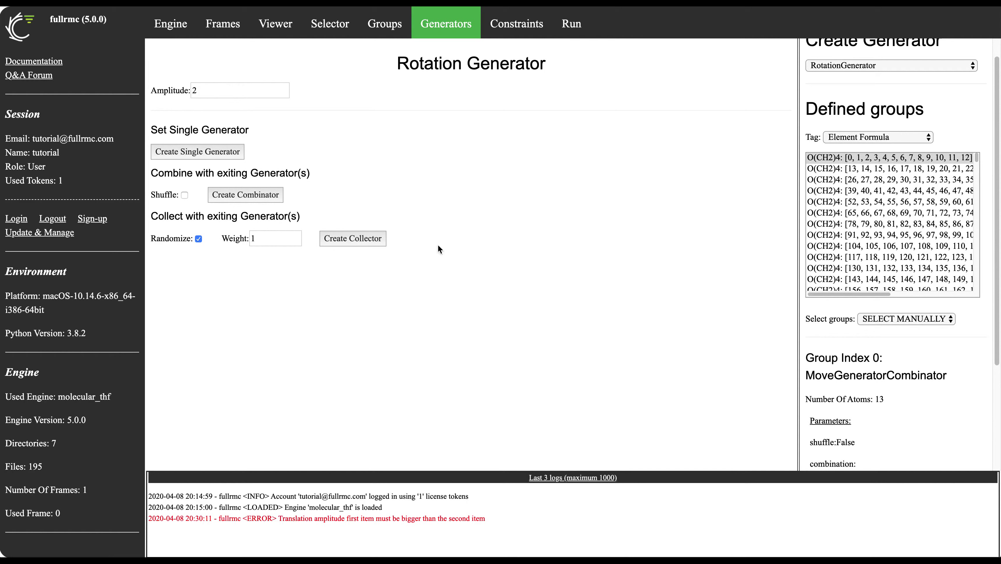
# Set the rotation amplitude to 4 and collect it with the first group's existing combinator, keeping Randomize on and weight 1
pyautogui.click(203, 90)
pyautogui.press('BackSpace')
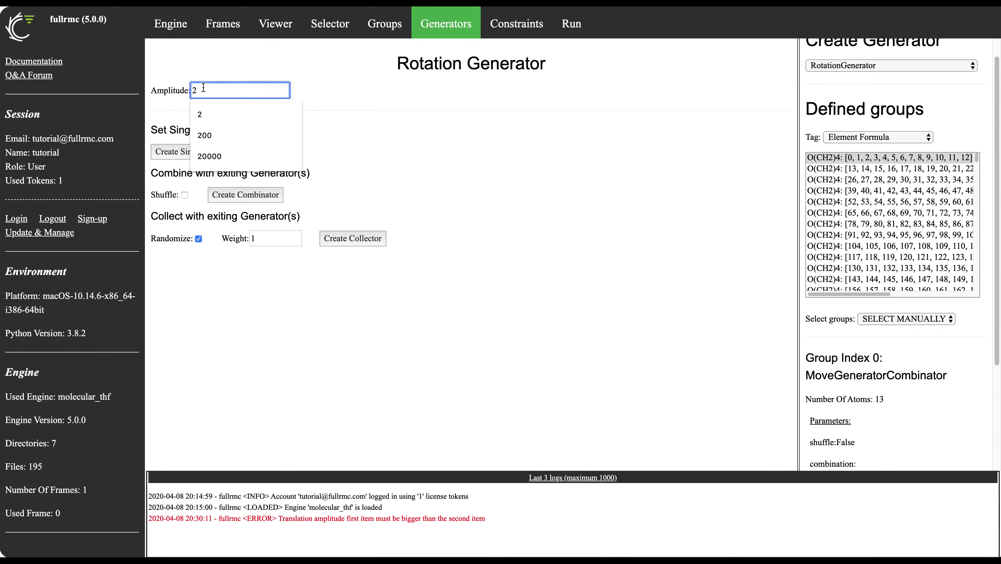
pyautogui.write('4')
pyautogui.click(347, 176)
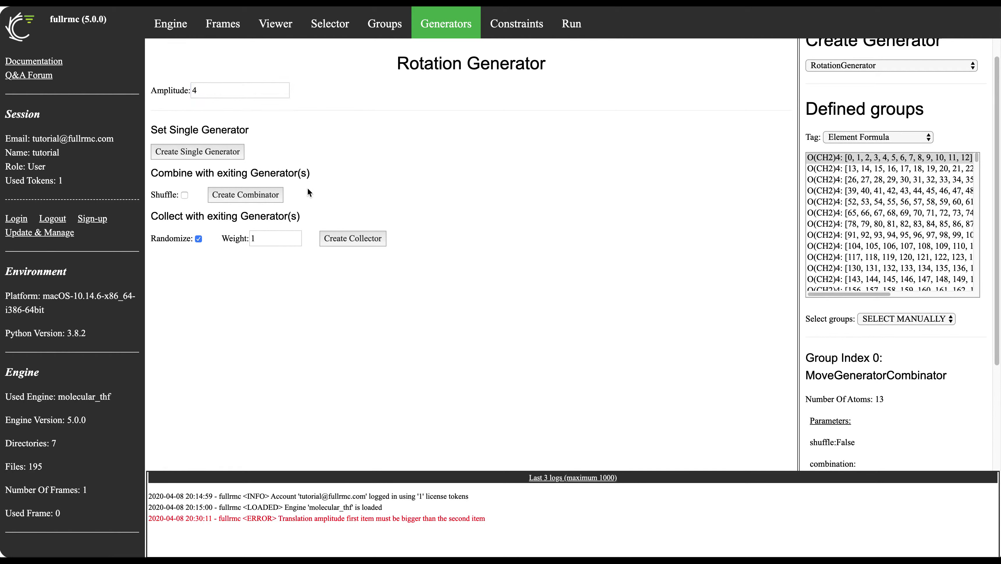
pyautogui.click(364, 238)
pyautogui.click(590, 87)
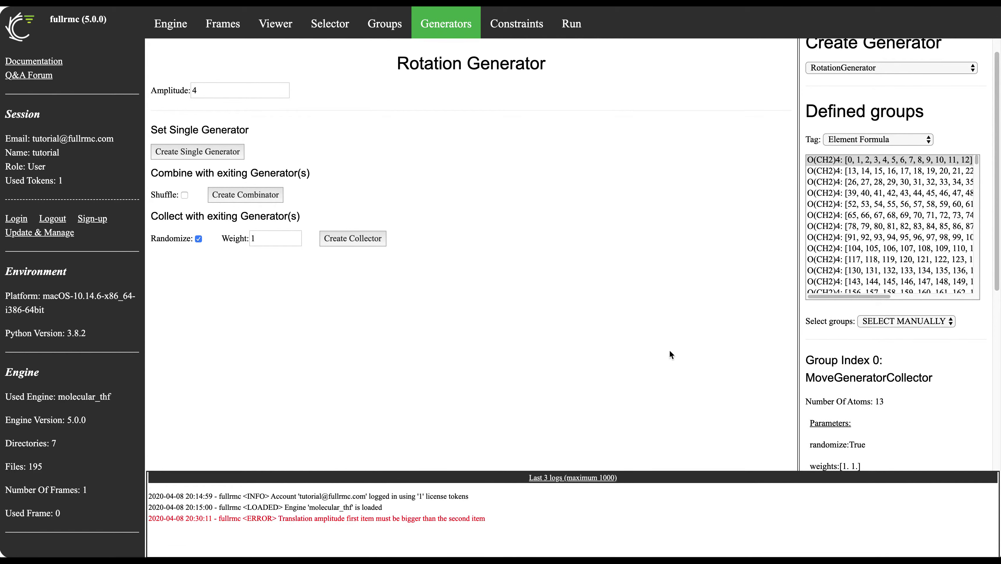
# Examine the first group's collector weights, comparing them with the Weight setting and matching the first weight to the nested combinator
pyautogui.scroll(-5, 839, 362)
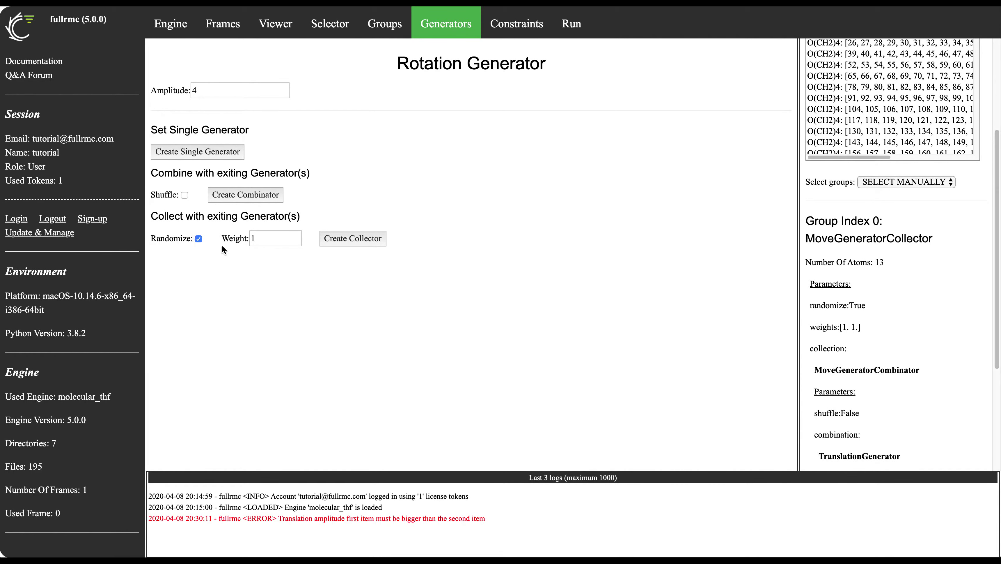
pyautogui.moveTo(810, 329); pyautogui.dragTo(865, 332)
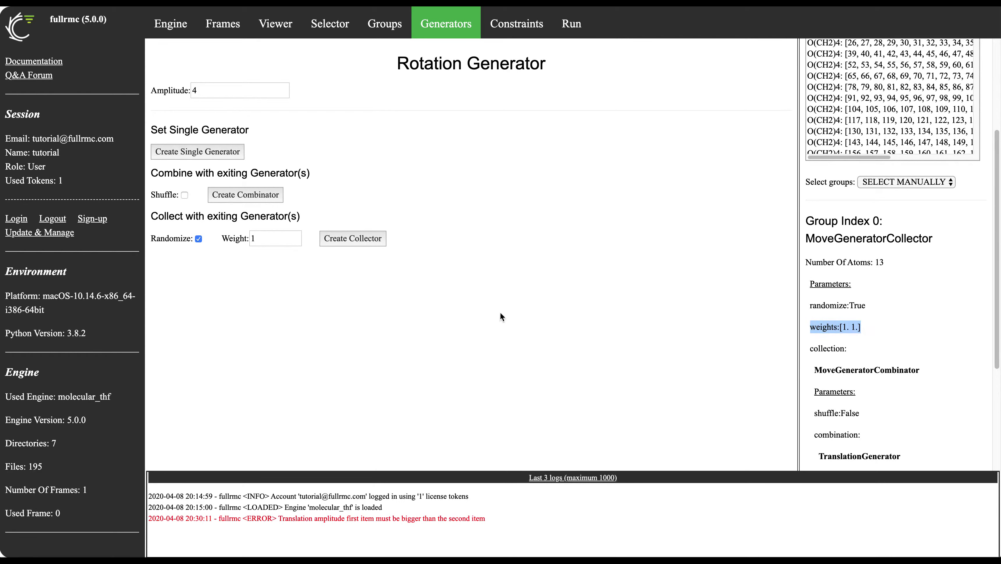
pyautogui.click(253, 238)
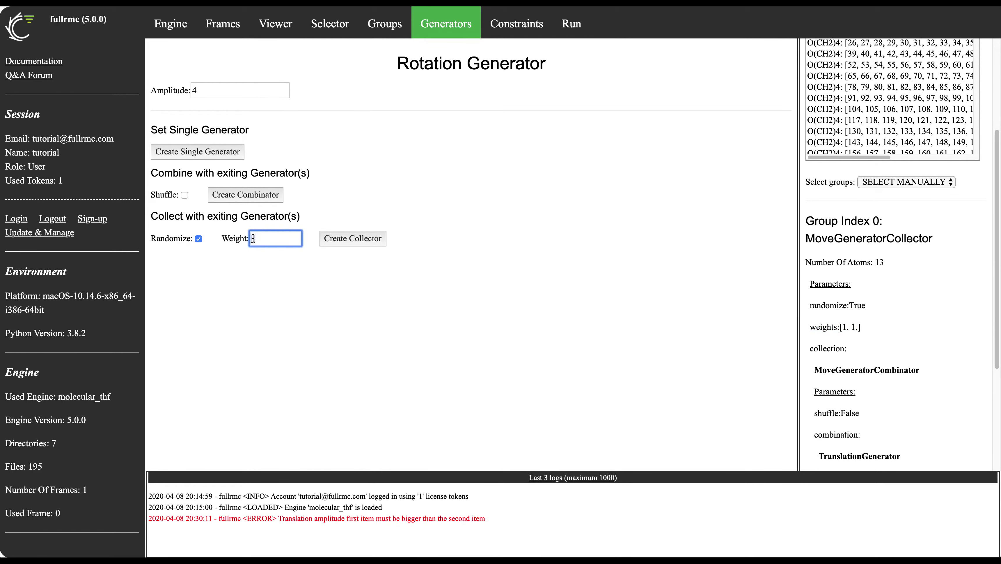
pyautogui.write('1')
pyautogui.scroll(-1, 849, 361)
pyautogui.moveTo(812, 368); pyautogui.dragTo(918, 360)
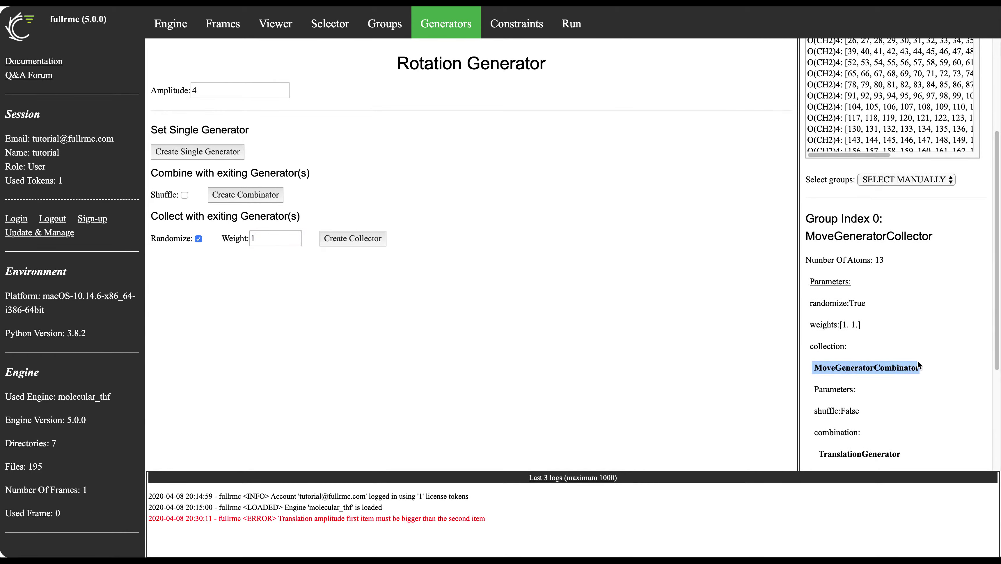
pyautogui.moveTo(847, 325); pyautogui.dragTo(844, 323)
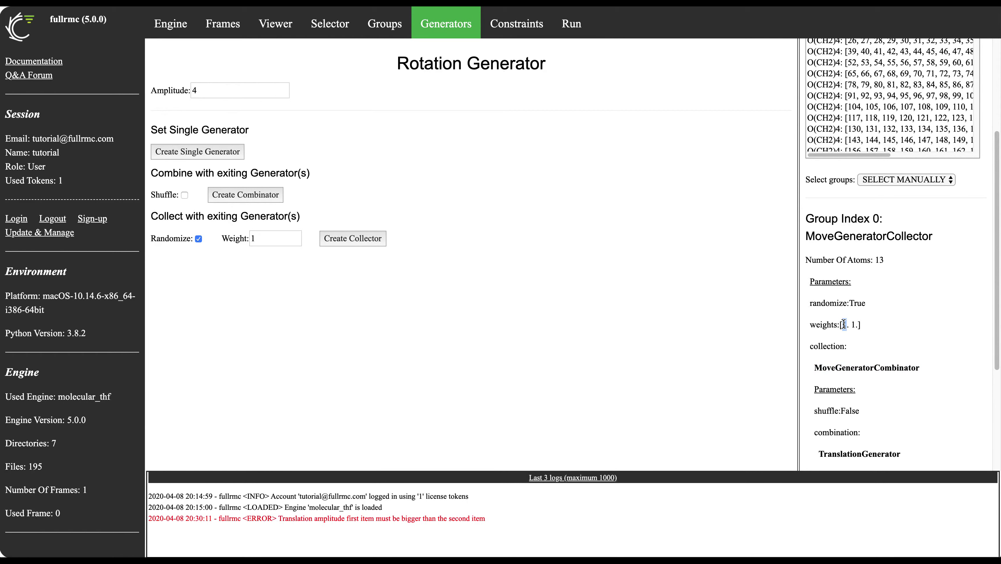
# Review the full collector hierarchy of the first group, from its generator type to the separately collected rotation generator
pyautogui.scroll(-2, 863, 323)
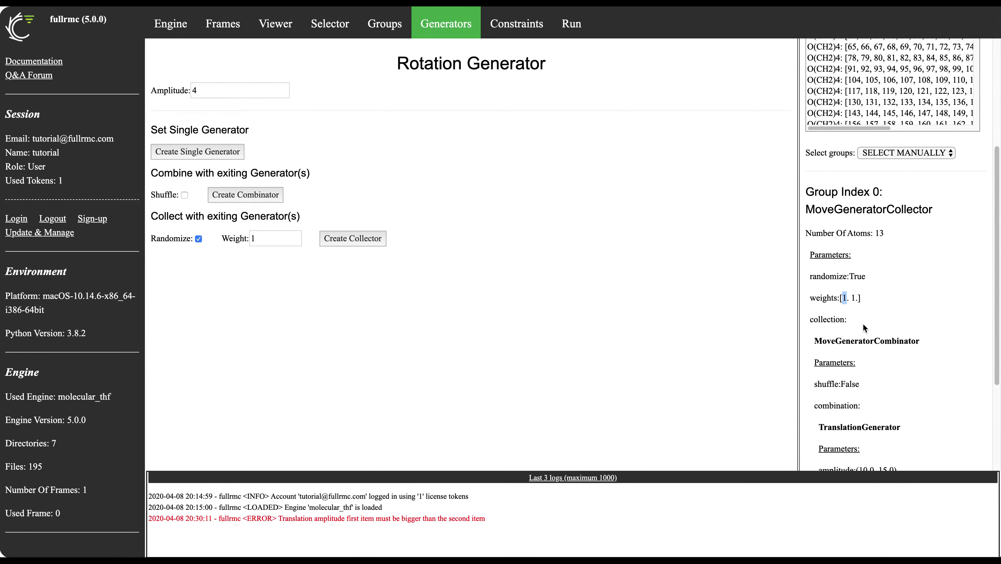
pyautogui.scroll(-5, 862, 327)
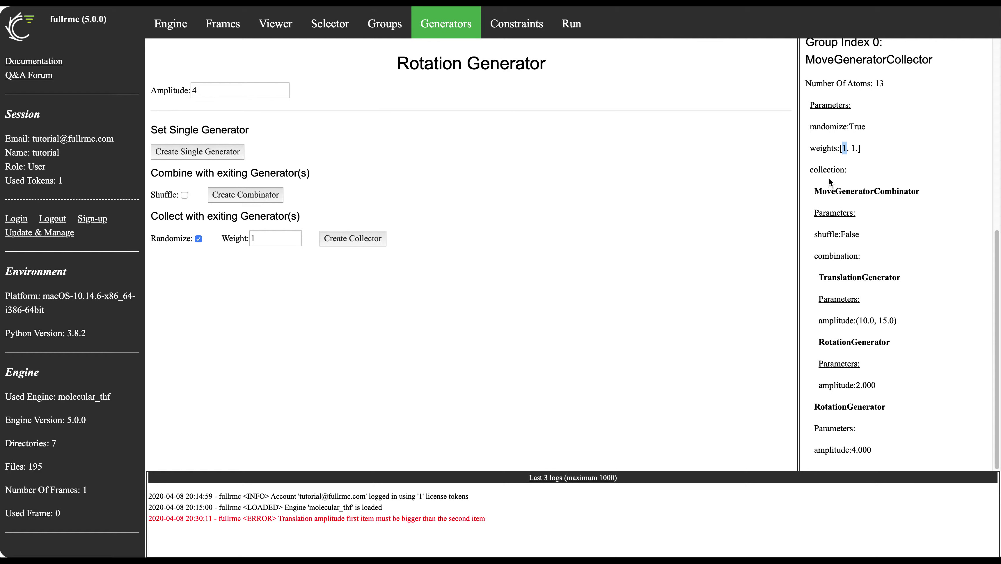
pyautogui.scroll(3, 829, 181)
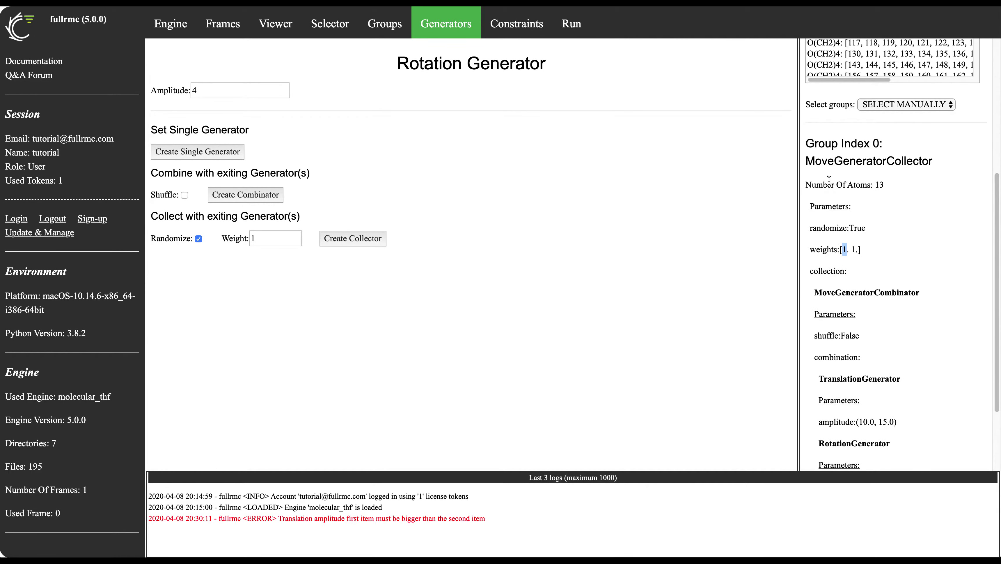
pyautogui.moveTo(807, 159); pyautogui.dragTo(940, 162)
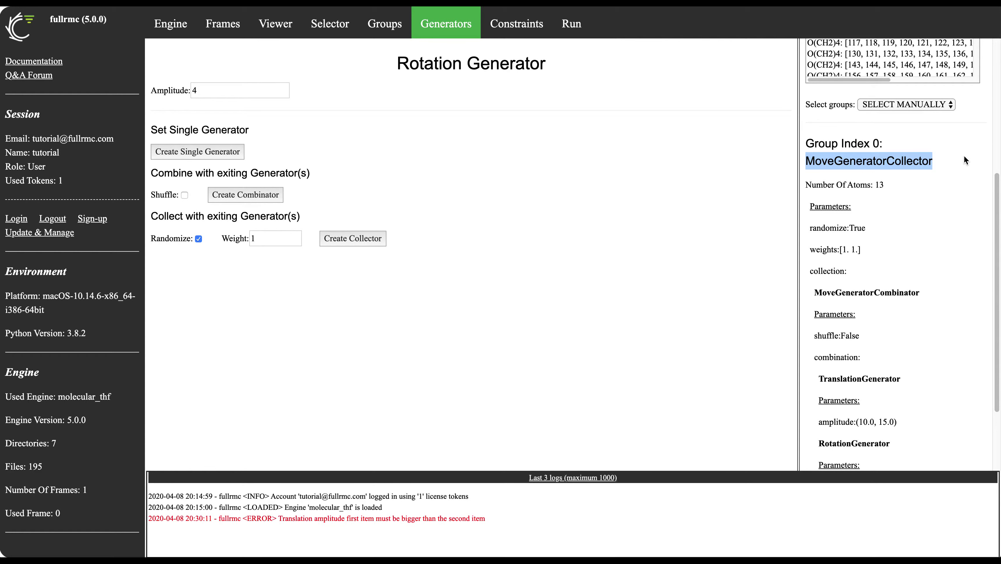
pyautogui.scroll(-3, 964, 160)
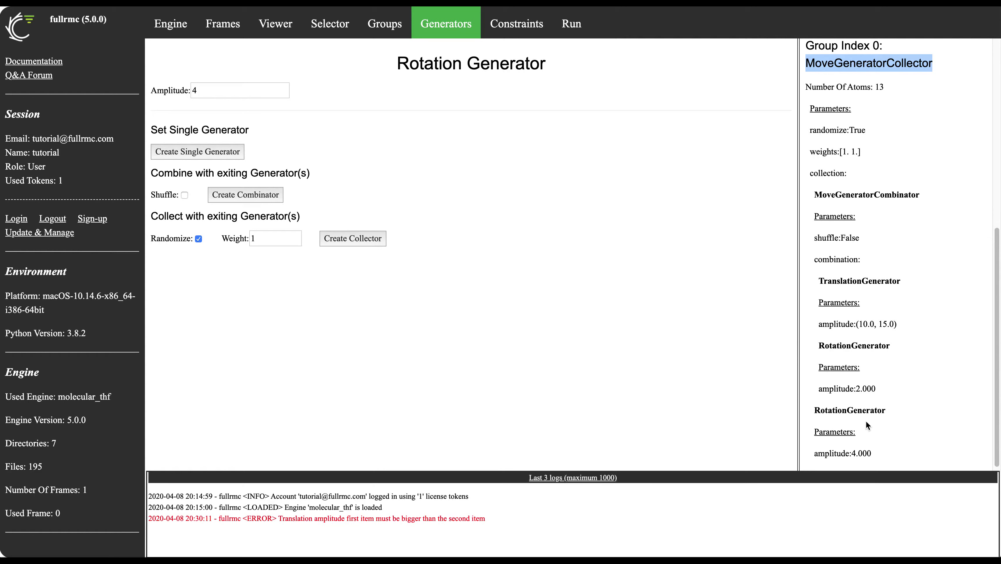
pyautogui.moveTo(815, 410); pyautogui.dragTo(906, 411)
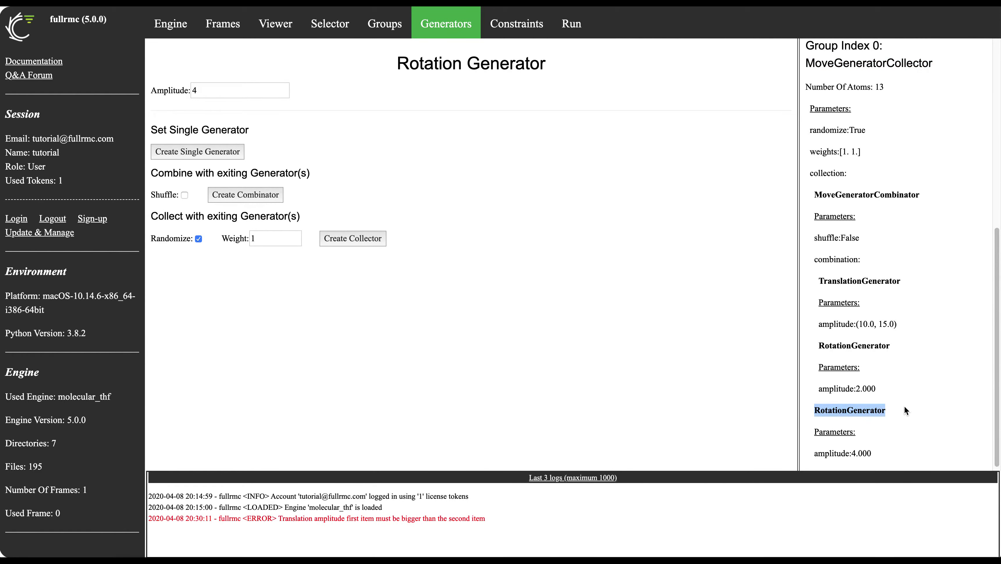
pyautogui.scroll(3, 905, 406)
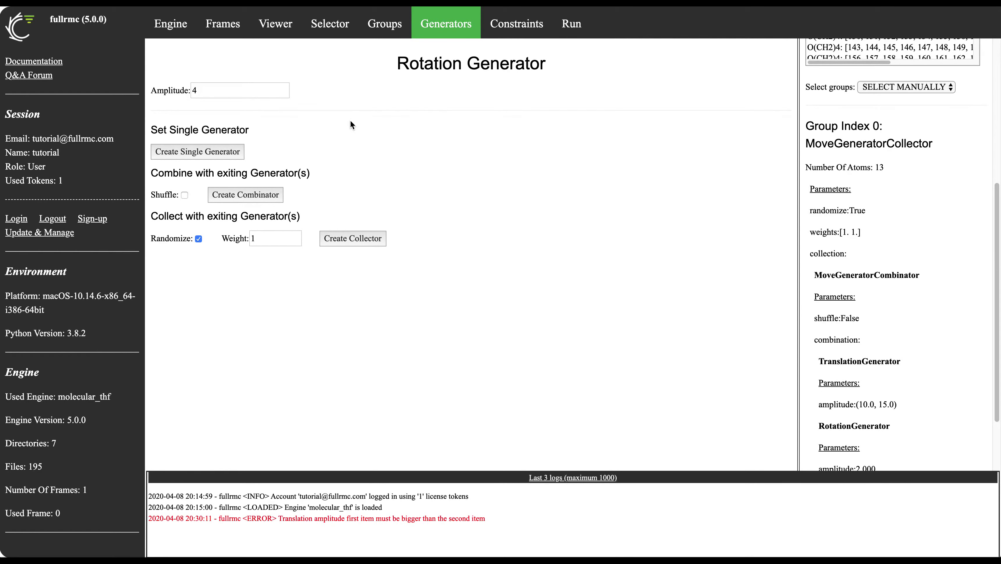
pyautogui.scroll(7, 916, 195)
pyautogui.scroll(-1, 857, 220)
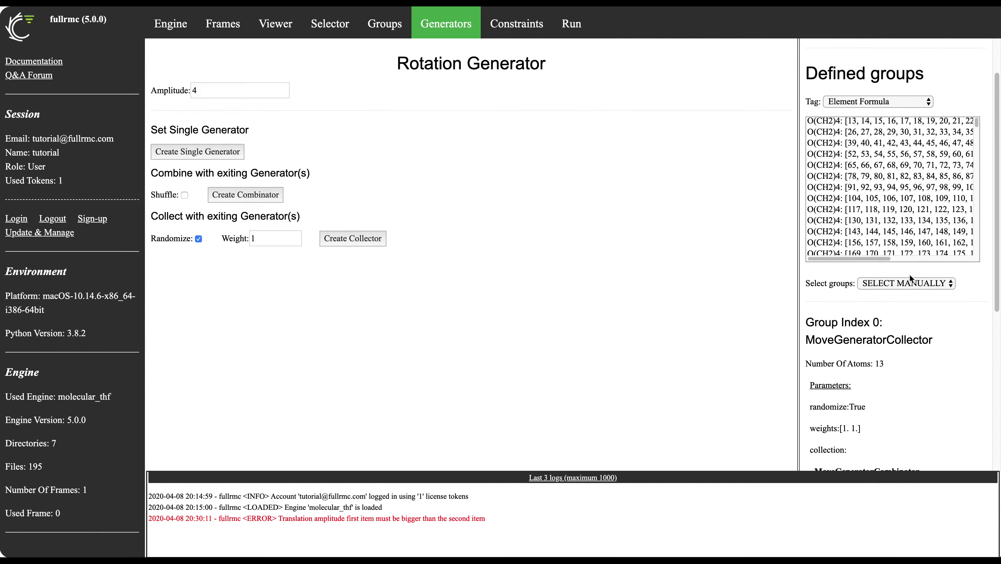
# Check which two collection members the collector's weights apply to: the nested combinator and the standalone rotation generator
pyautogui.scroll(-3, 883, 275)
pyautogui.moveTo(806, 265); pyautogui.dragTo(946, 268)
pyautogui.scroll(-3, 885, 284)
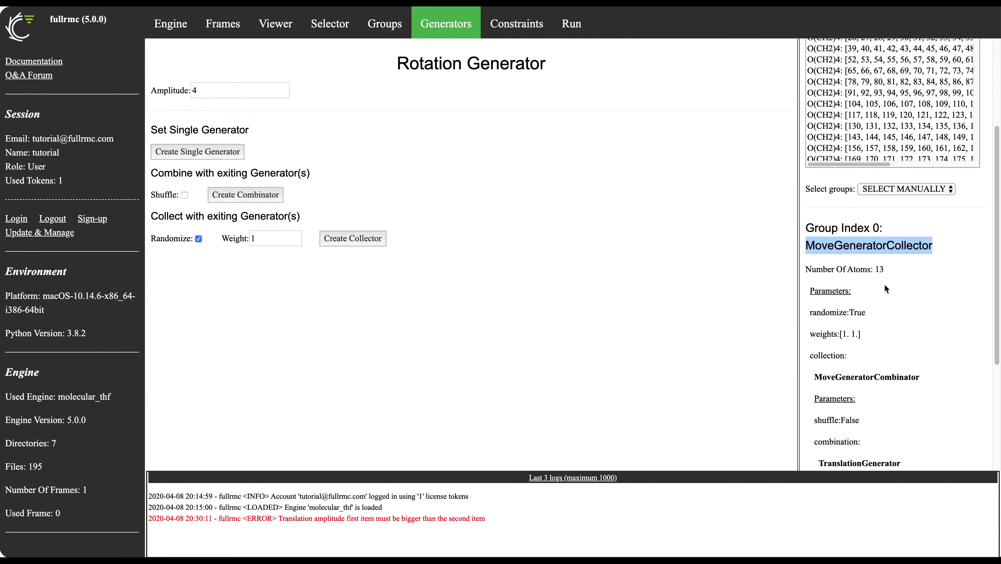
pyautogui.scroll(-3, 885, 284)
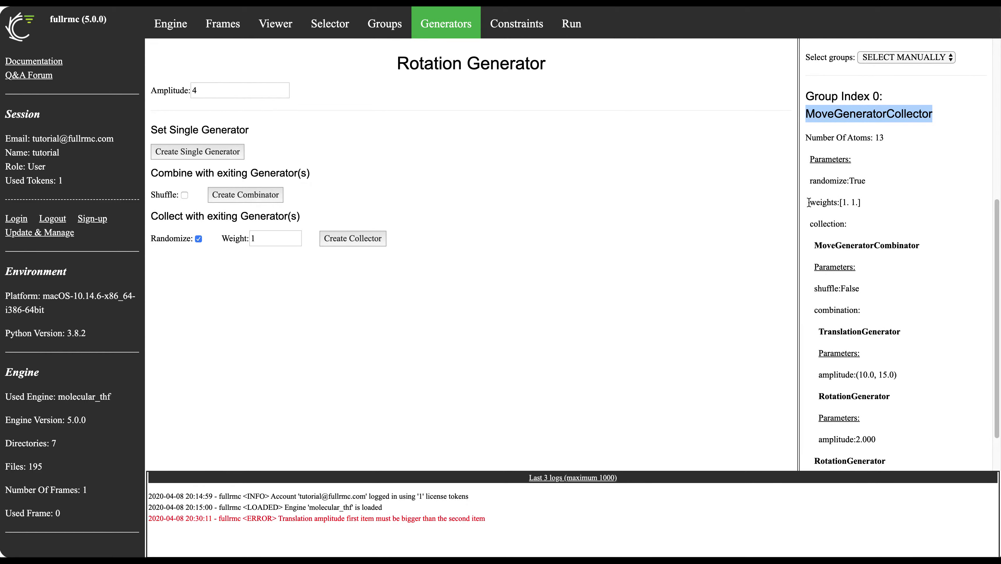
pyautogui.moveTo(808, 202); pyautogui.dragTo(882, 206)
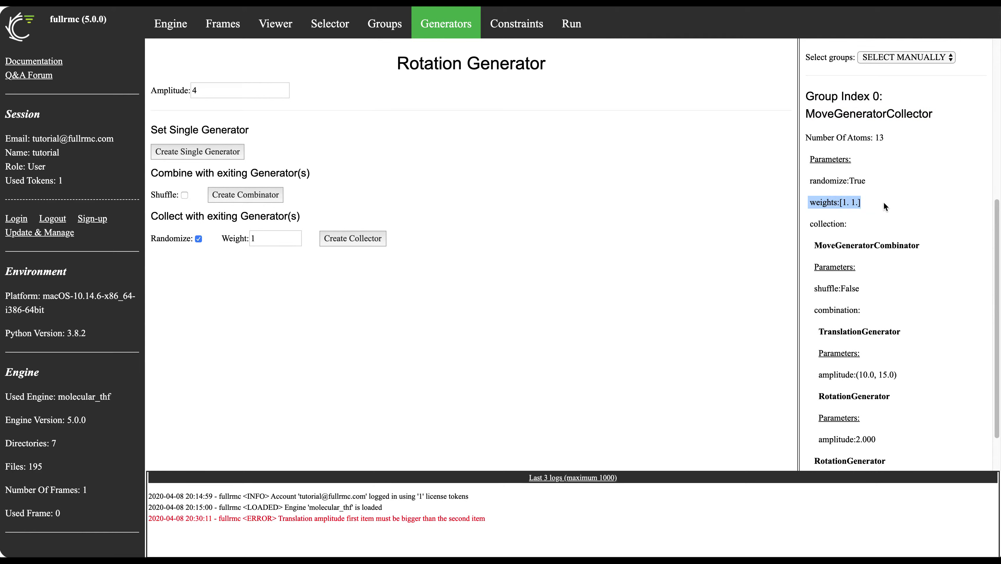
pyautogui.moveTo(814, 245); pyautogui.dragTo(924, 241)
pyautogui.scroll(-1, 930, 241)
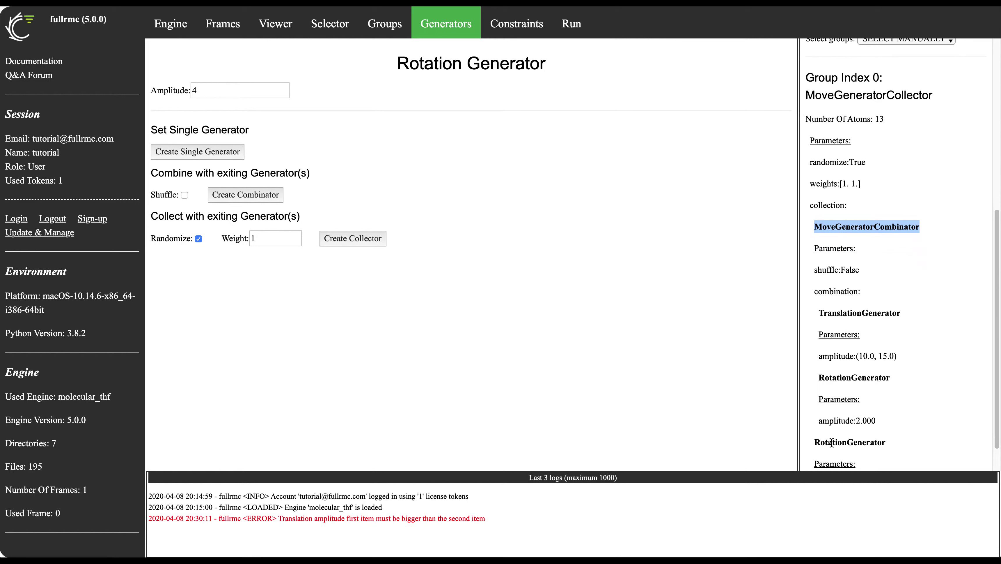
pyautogui.moveTo(815, 442); pyautogui.dragTo(880, 434)
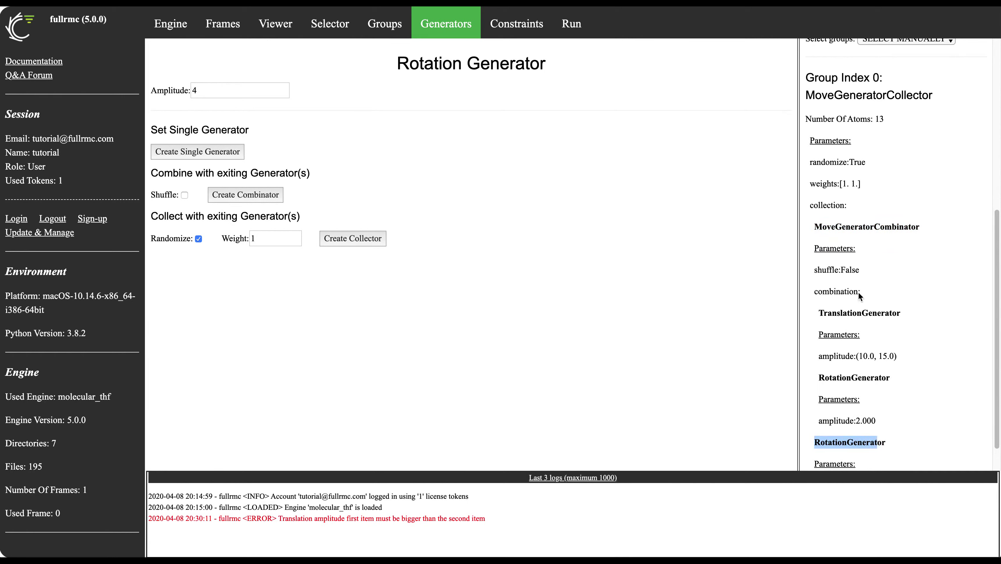
# Compare the combinator's translation and rotation parameters with the standalone rotation generator's parameters in the first group's collection
pyautogui.moveTo(814, 228); pyautogui.dragTo(929, 226)
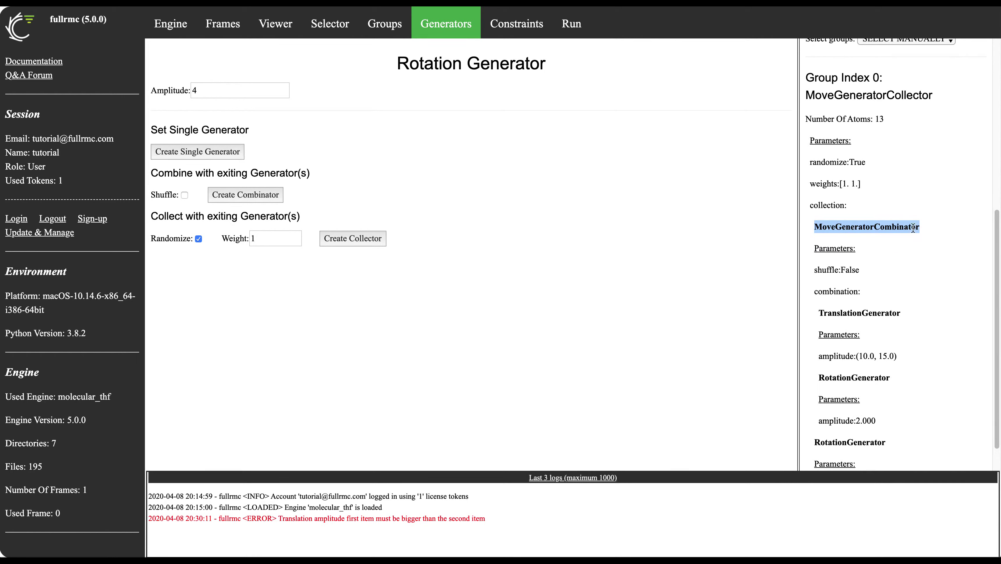
pyautogui.click(809, 232)
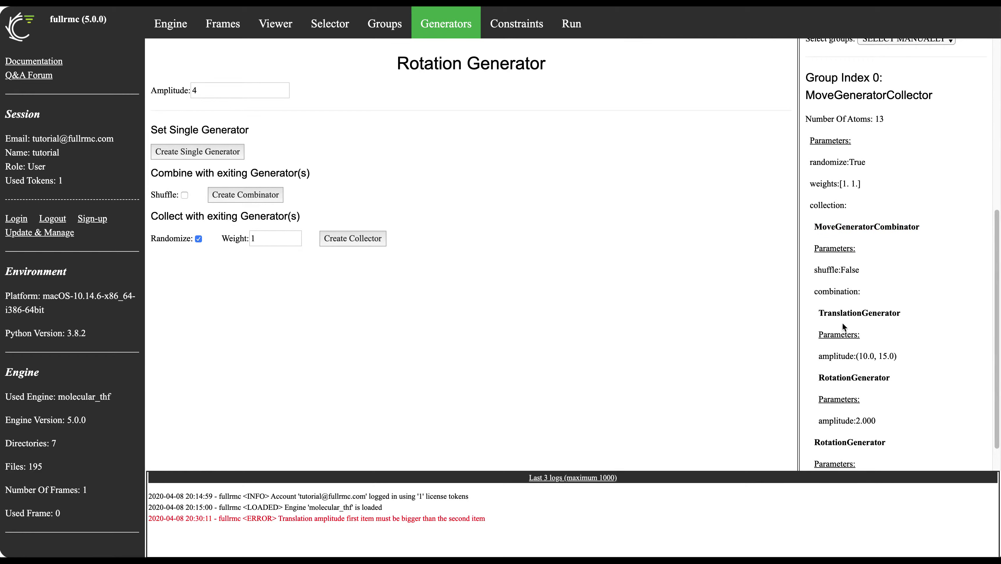
pyautogui.moveTo(918, 378); pyautogui.dragTo(811, 223)
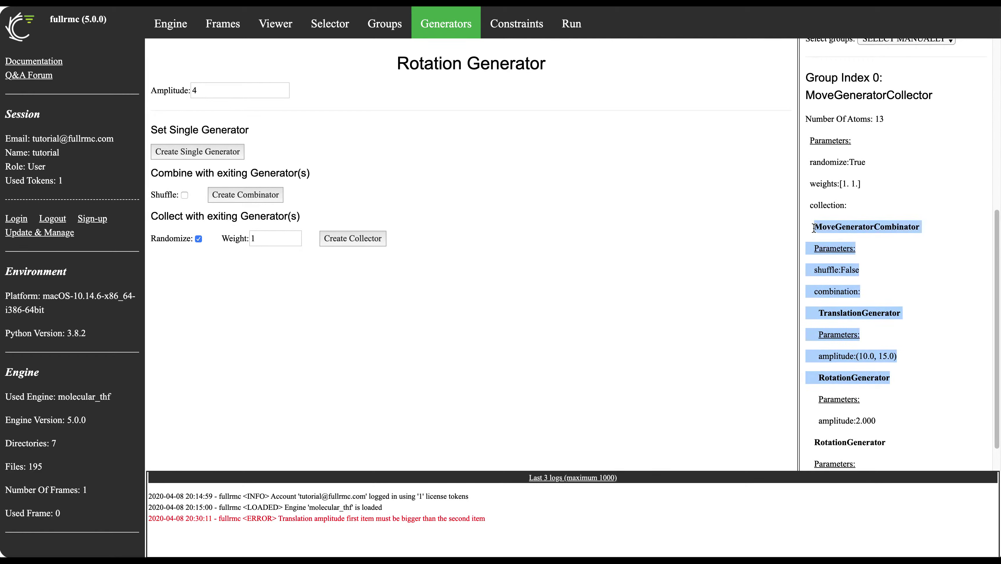
pyautogui.scroll(-2, 901, 346)
pyautogui.click(870, 429)
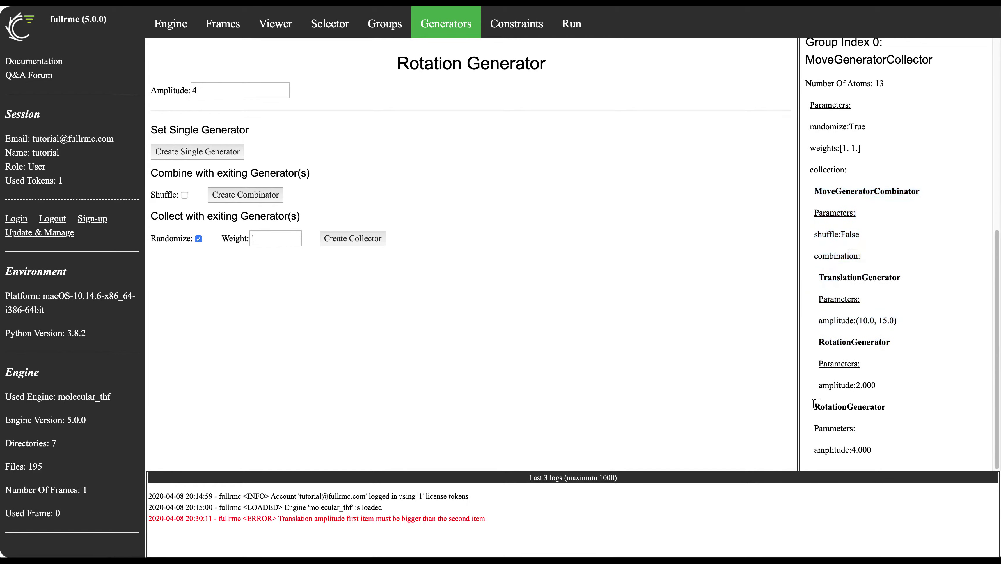
pyautogui.moveTo(882, 451); pyautogui.dragTo(810, 408)
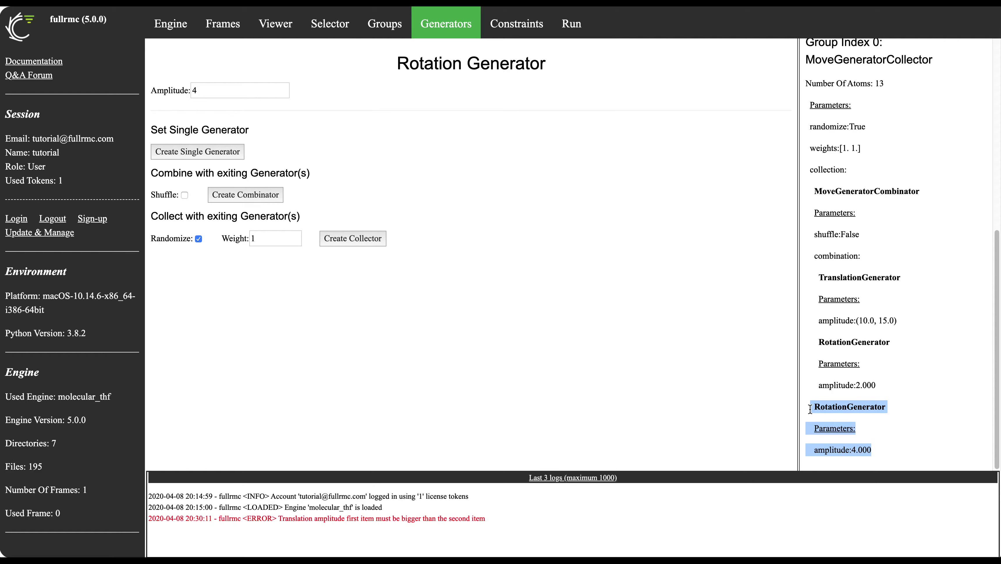
pyautogui.click(581, 358)
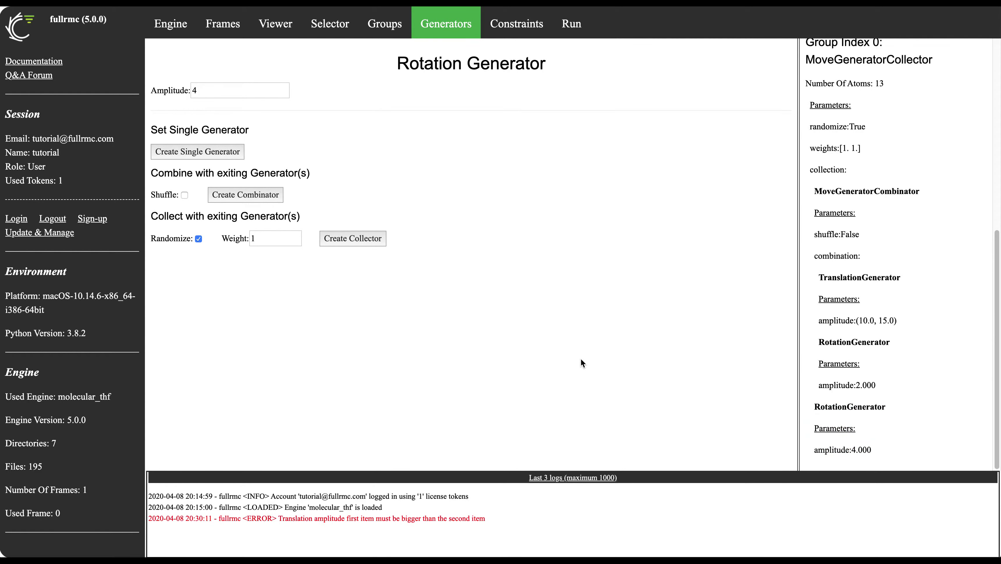
# Switch the generator being created from rotation to TranslationAlongAxisGenerator
pyautogui.scroll(10, 894, 282)
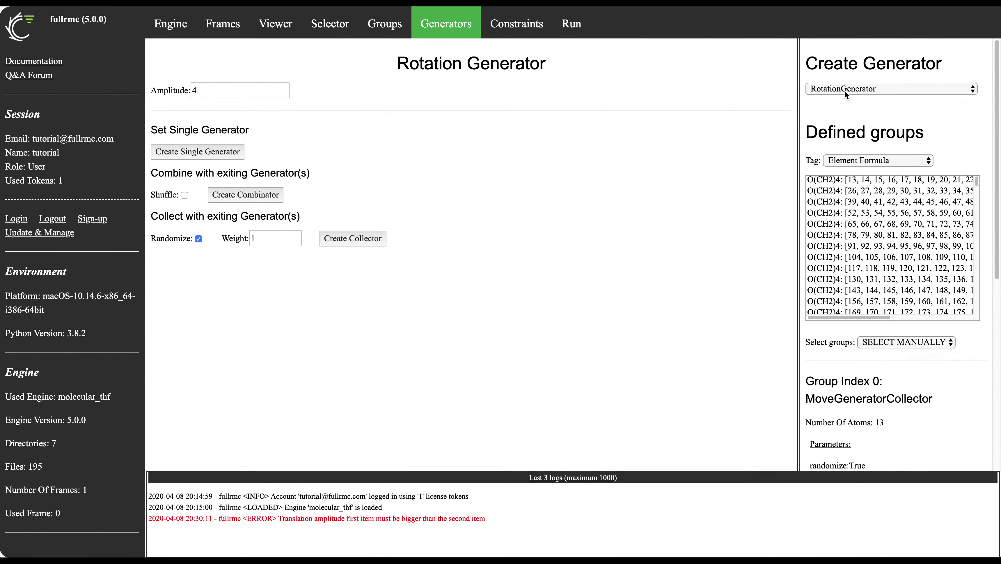
pyautogui.scroll(-3, 885, 218)
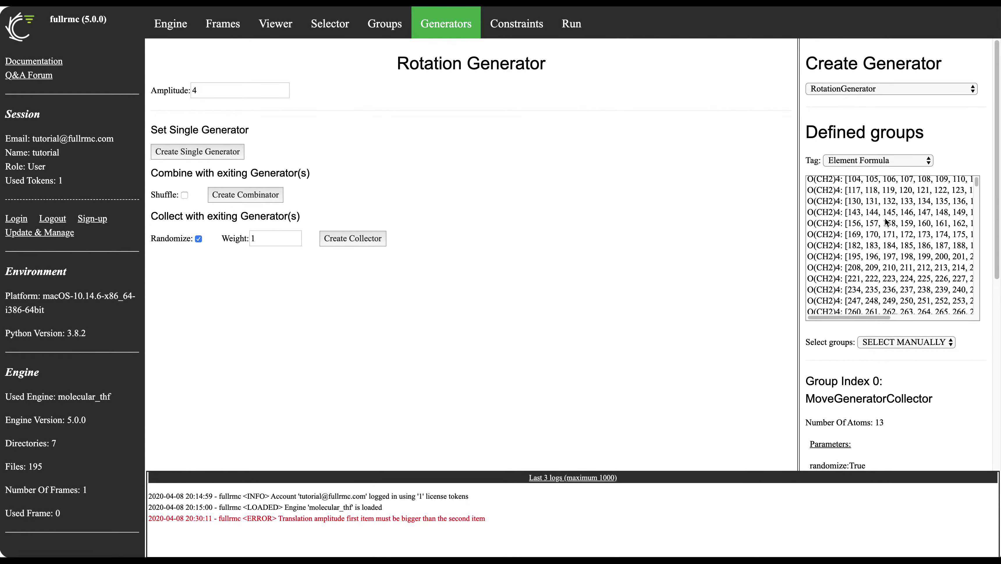
pyautogui.scroll(4, 885, 217)
pyautogui.click(885, 88)
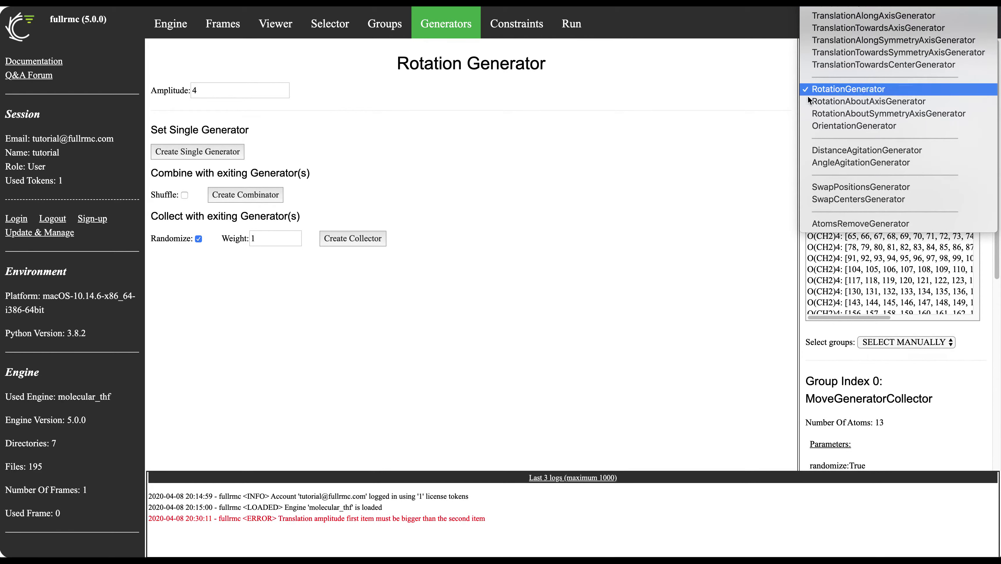
pyautogui.click(838, 20)
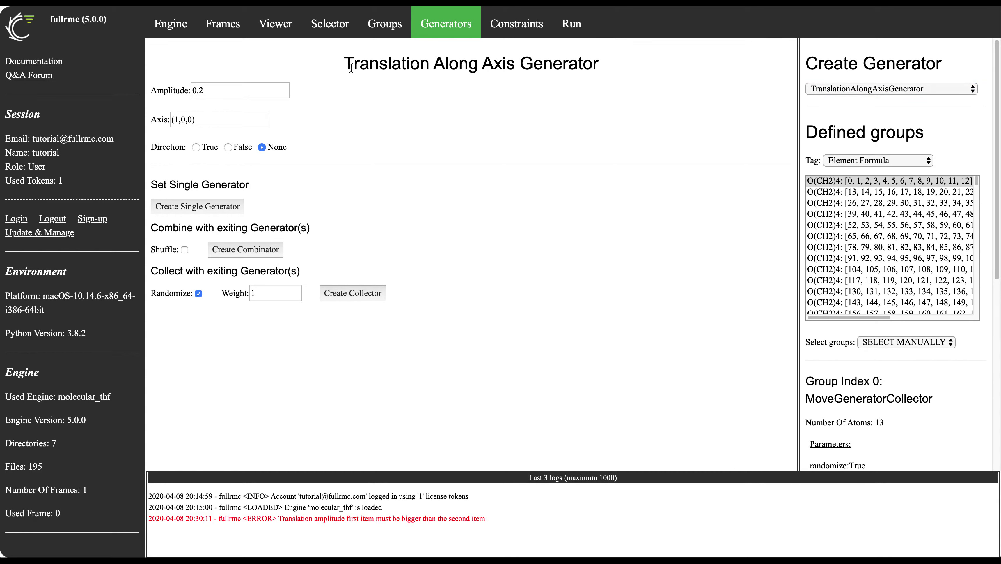
# Review the amplitude, axis and direction settings offered for the translation along axis generator
pyautogui.moveTo(351, 62); pyautogui.dragTo(560, 55)
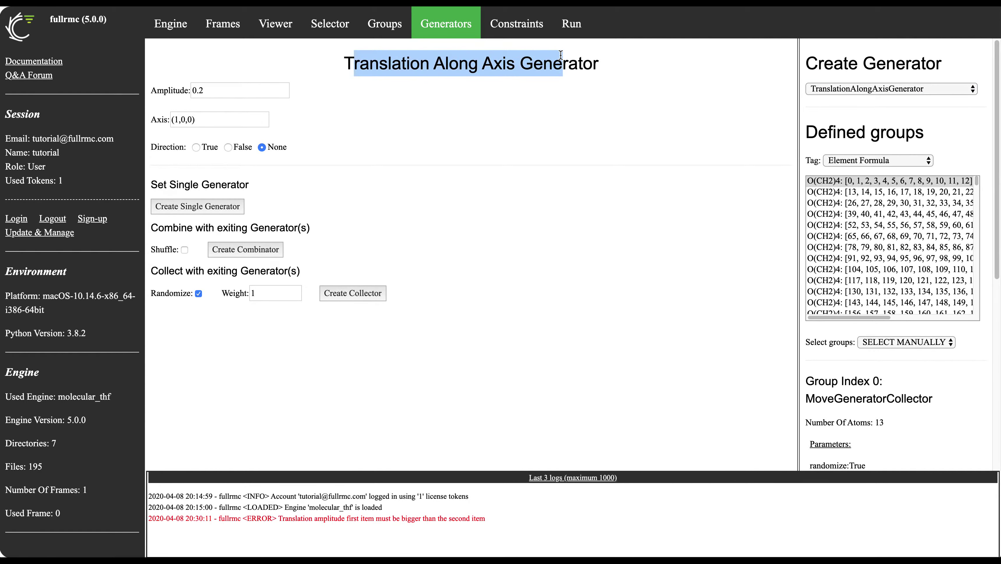
pyautogui.click(250, 85)
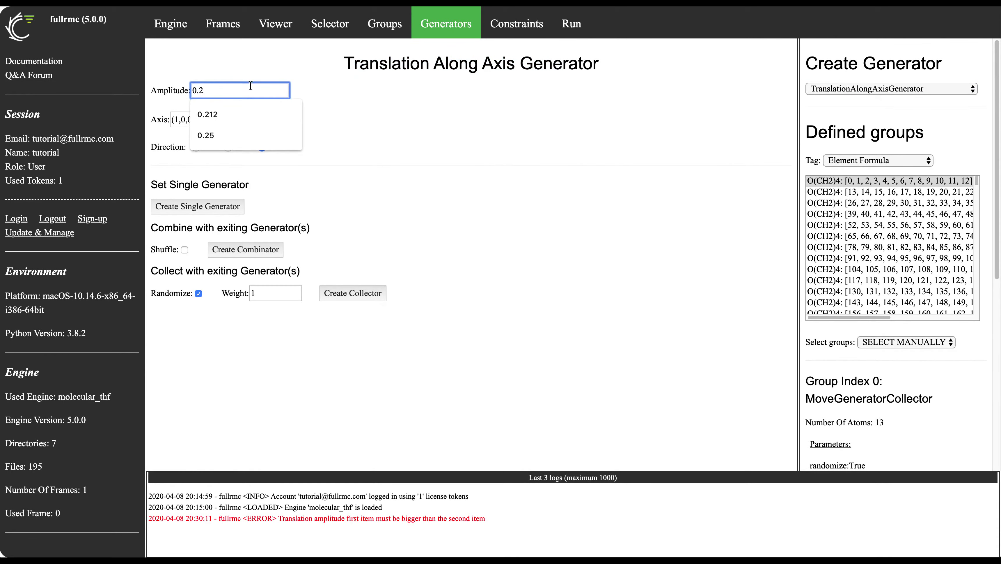
pyautogui.click(487, 96)
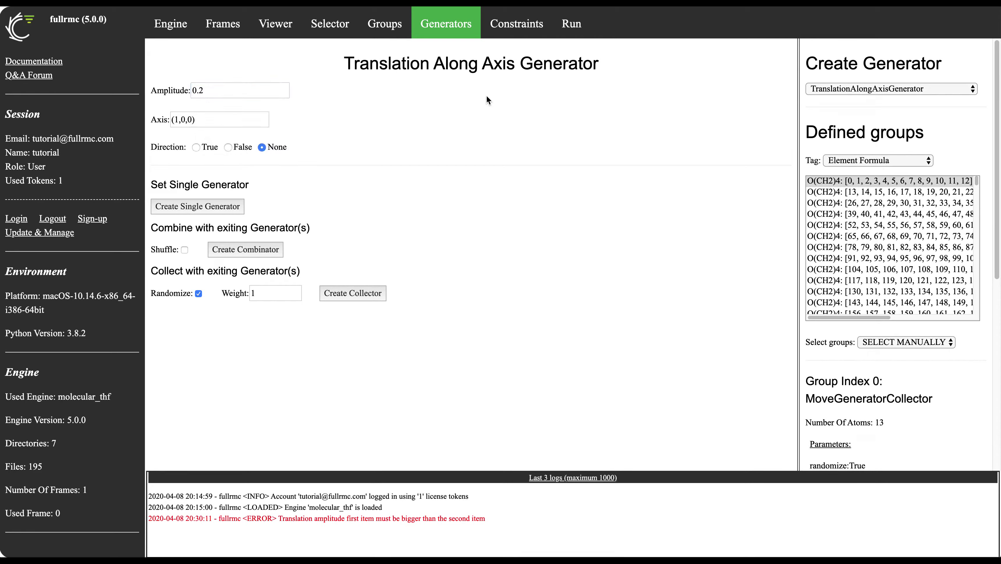
pyautogui.click(216, 119)
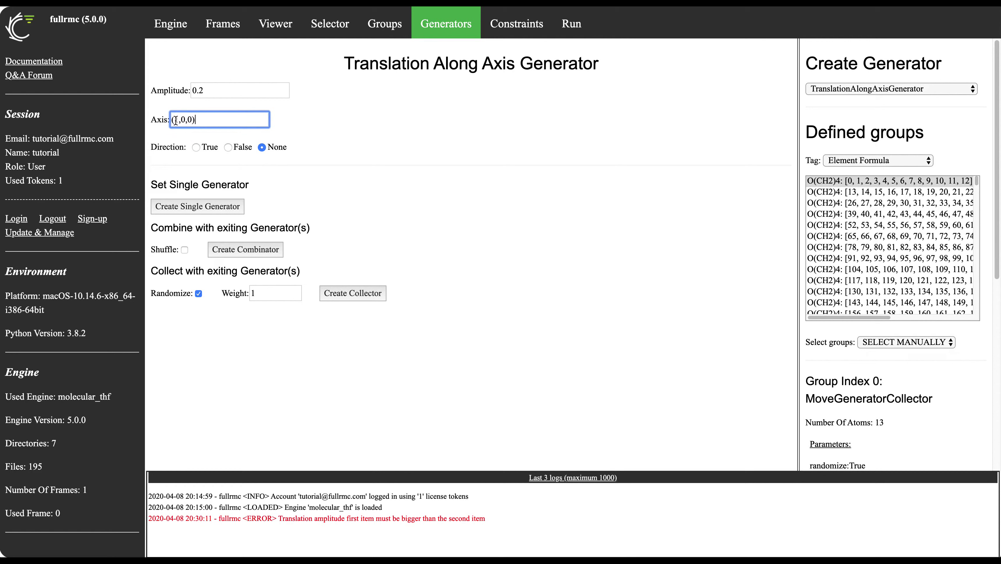
pyautogui.write('0')
pyautogui.press('BackSpace')
pyautogui.moveTo(167, 149)
# Assign a single translation along axis generator with amplitude 0.2, axis (1,0,0) and direction None to the second defined group
pyautogui.click(870, 182)
pyautogui.keyDown('shift'); pyautogui.click(856, 201); pyautogui.keyUp('shift')
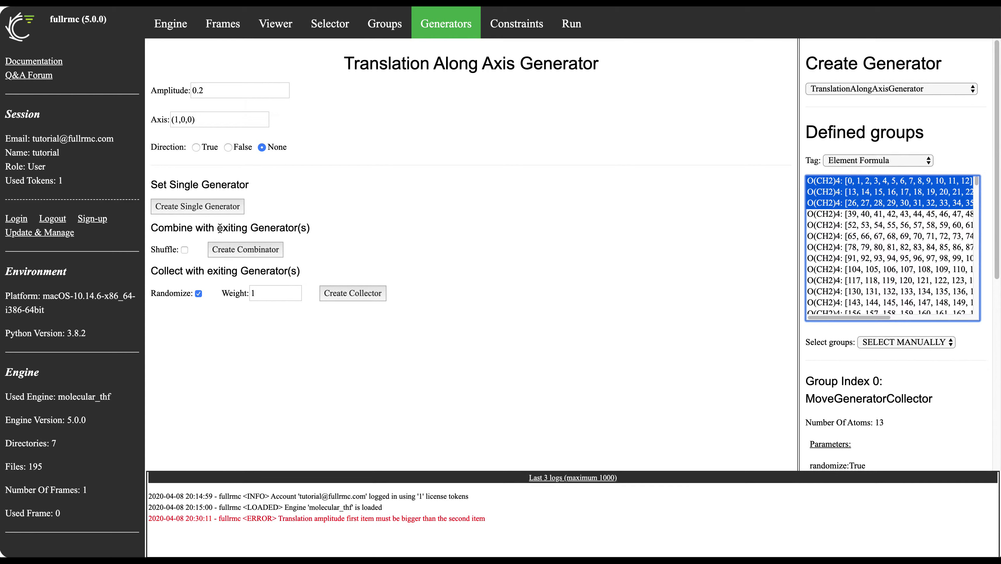
pyautogui.click(895, 203)
pyautogui.click(889, 191)
pyautogui.click(189, 209)
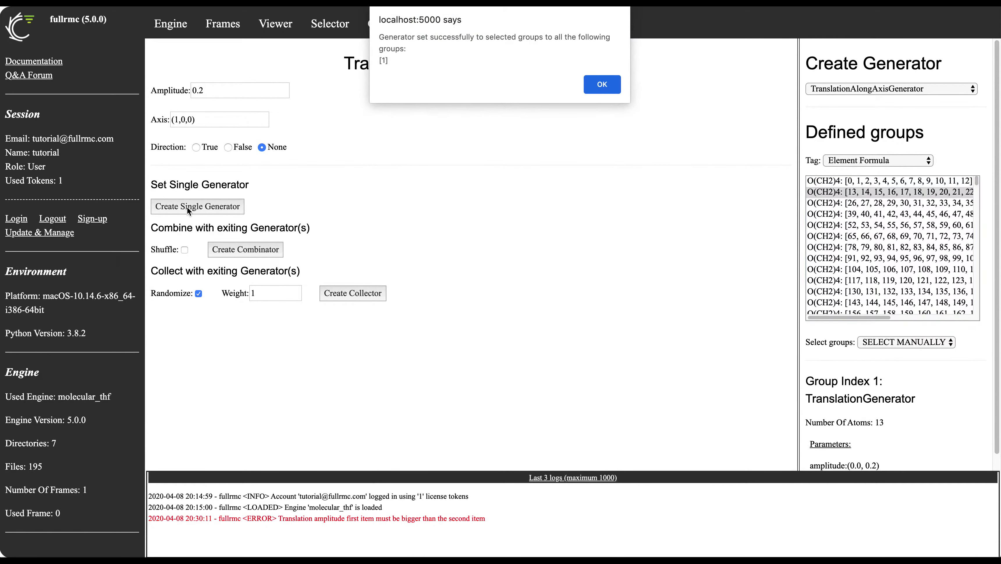
pyautogui.click(592, 87)
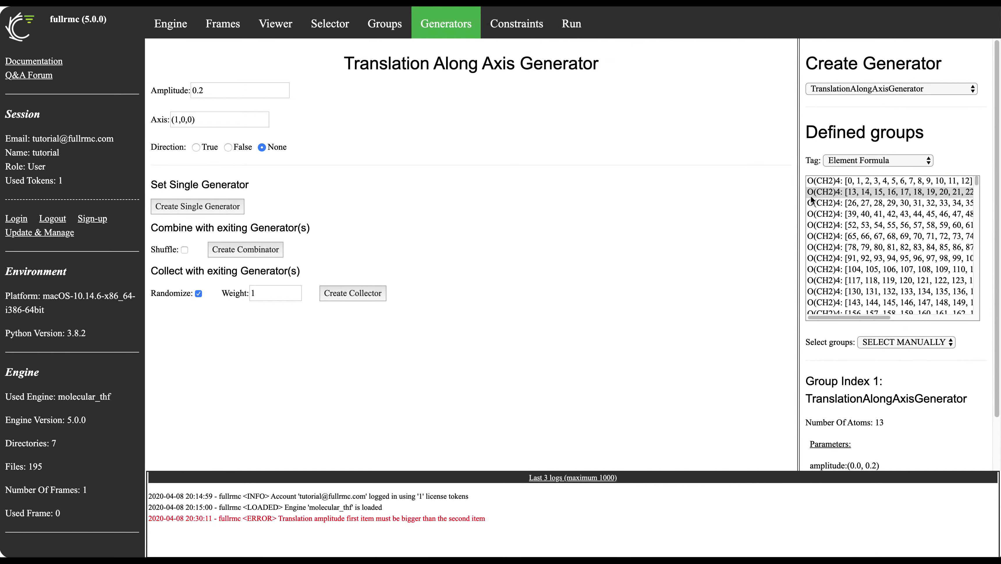
# Compare the generator types assigned to the third and second defined groups
pyautogui.click(876, 203)
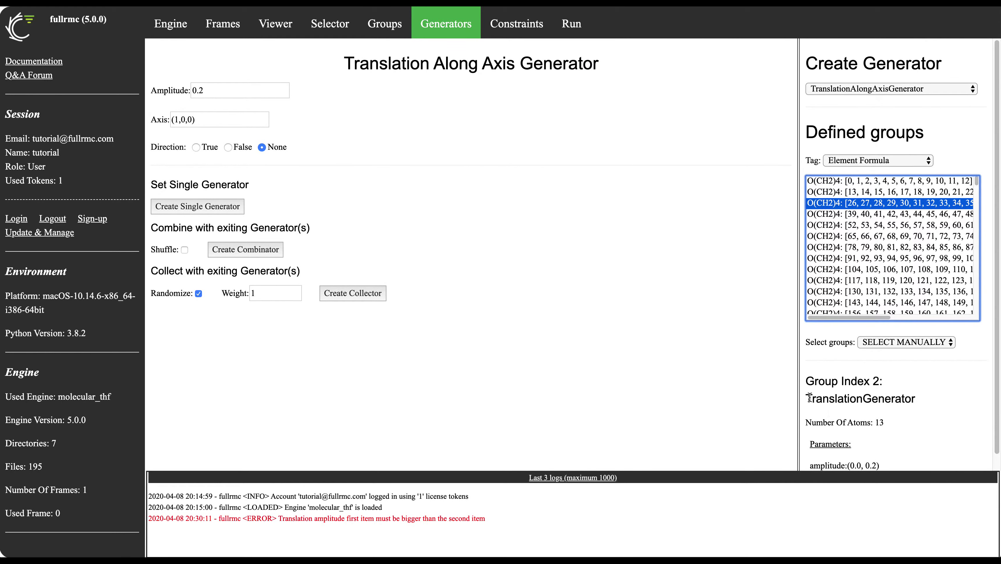
pyautogui.click(861, 191)
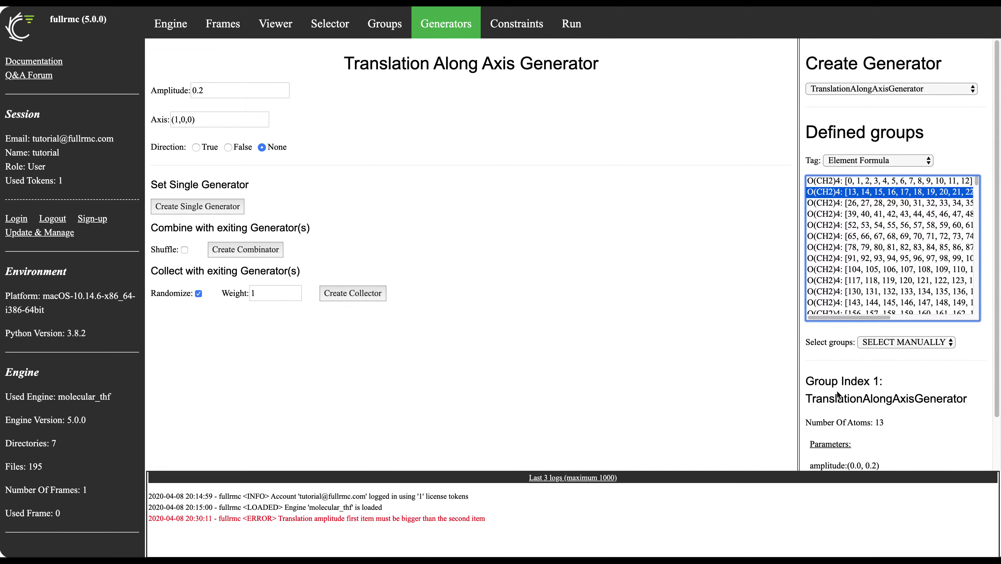
pyautogui.moveTo(809, 397); pyautogui.dragTo(970, 388)
pyautogui.click(969, 389)
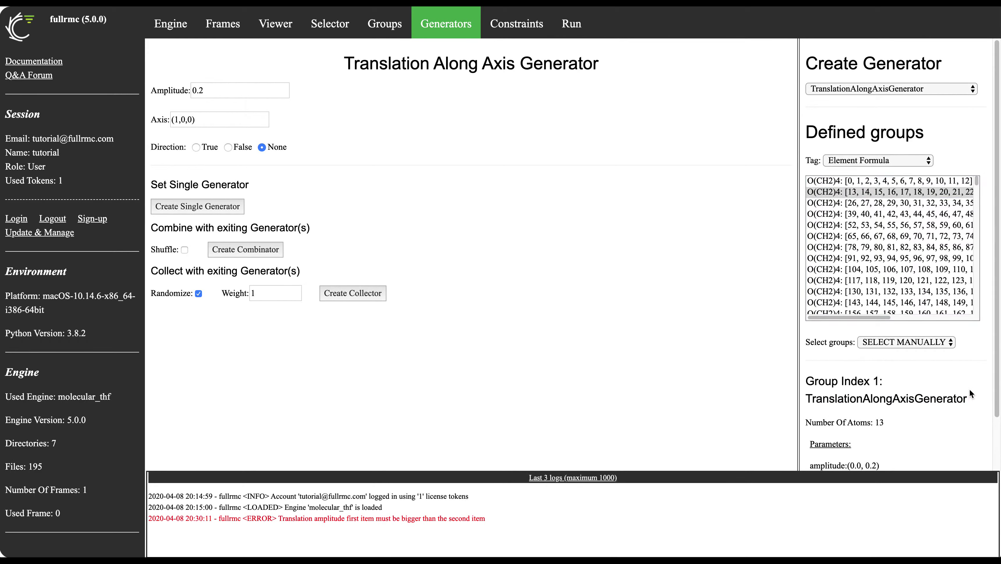
pyautogui.doubleClick(969, 389)
# Collect the translation along axis generator into the first group's existing collector with randomize on and weight 1
pyautogui.click(869, 180)
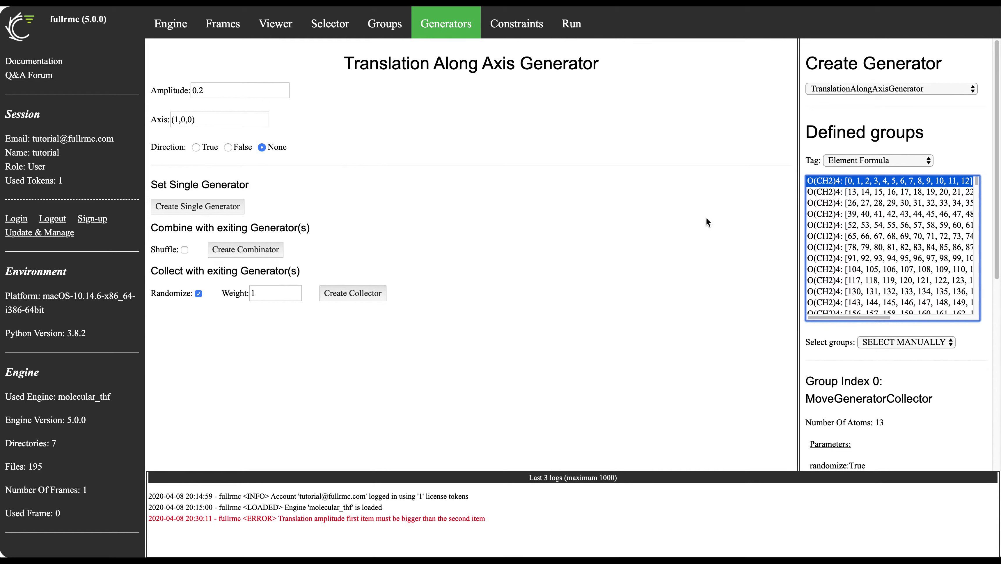
pyautogui.click(367, 295)
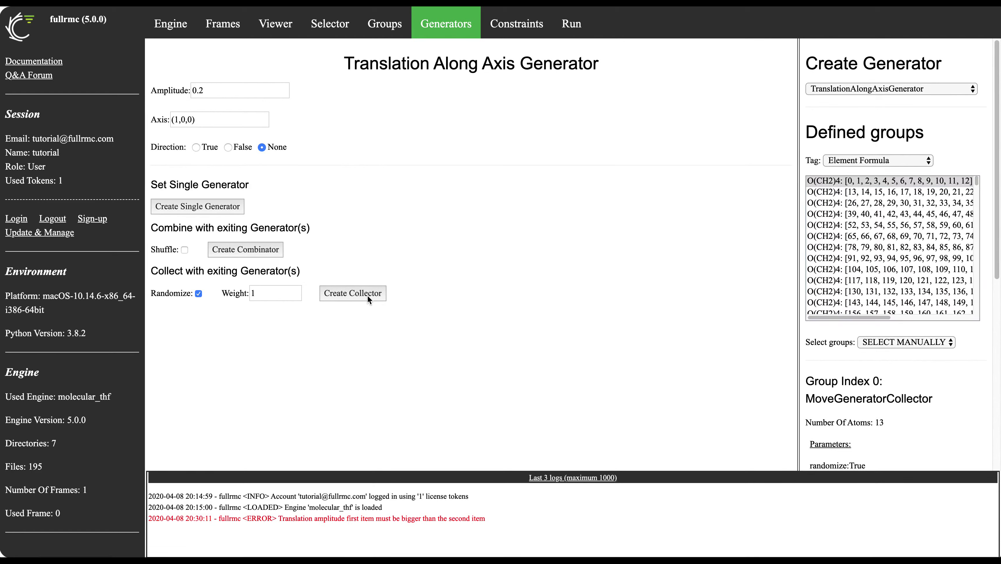
pyautogui.click(592, 84)
# Set the collector weight to 10 and collect the translation along axis generator into the first group again
pyautogui.scroll(-1, 840, 404)
pyautogui.click(257, 291)
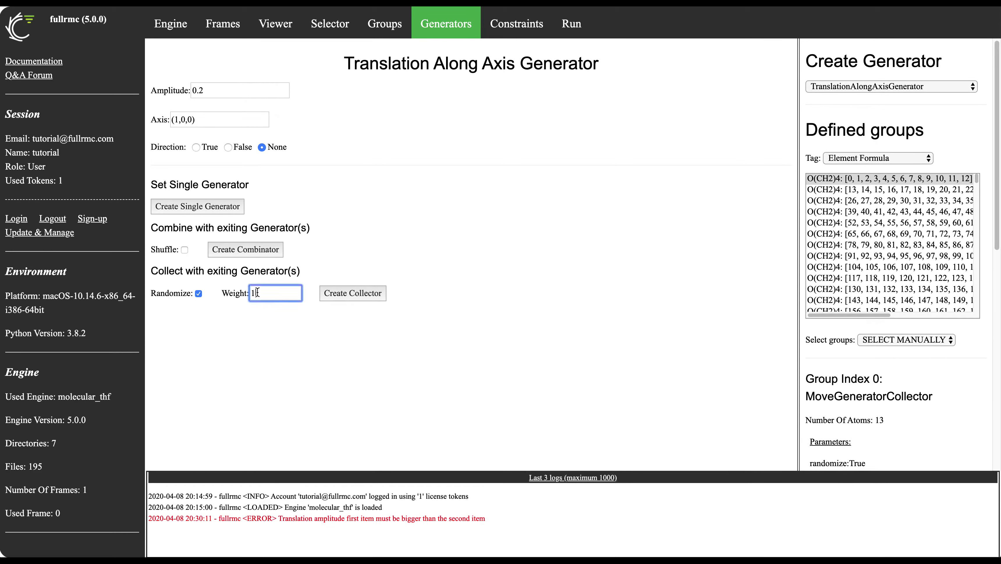
pyautogui.write('0')
pyautogui.click(345, 292)
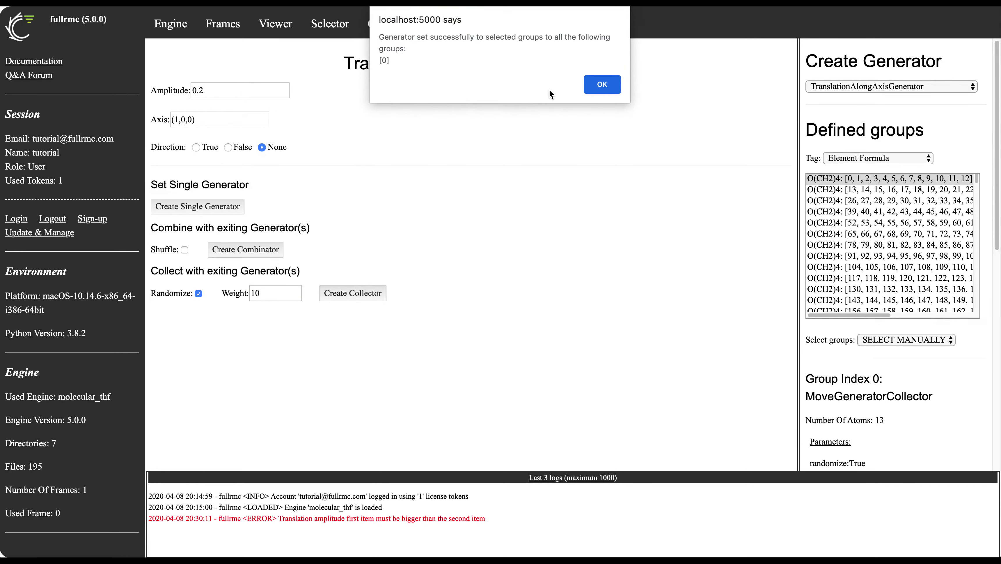
pyautogui.click(615, 83)
# Tag the defined groups by Index and select group 0
pyautogui.scroll(-1, 818, 311)
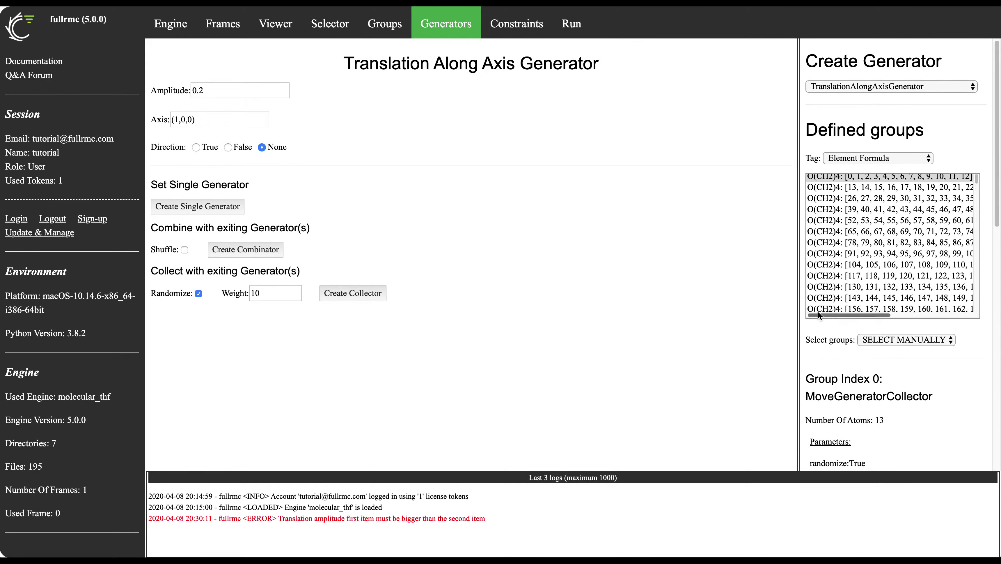
pyautogui.scroll(1, 834, 247)
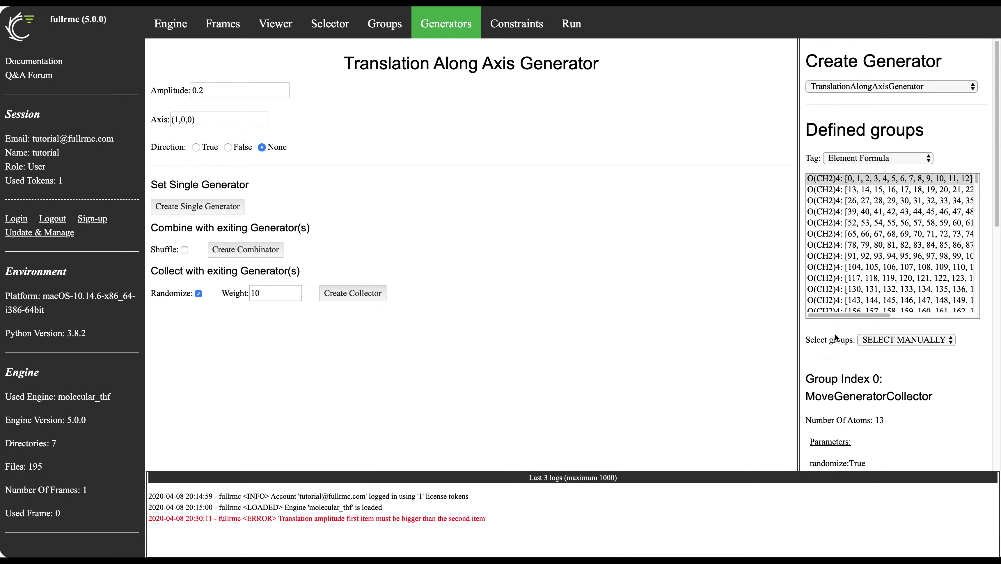
pyautogui.click(872, 158)
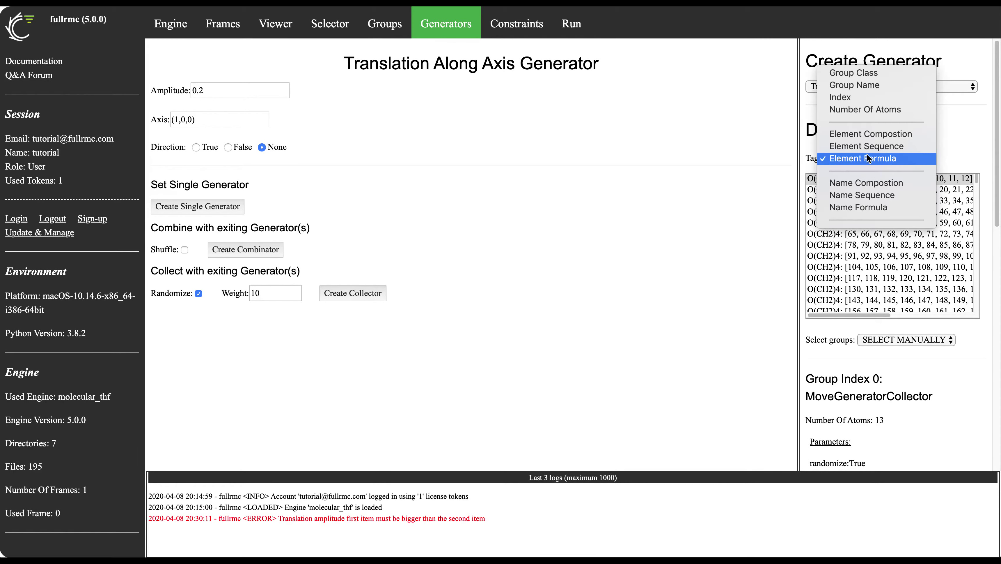
pyautogui.click(868, 98)
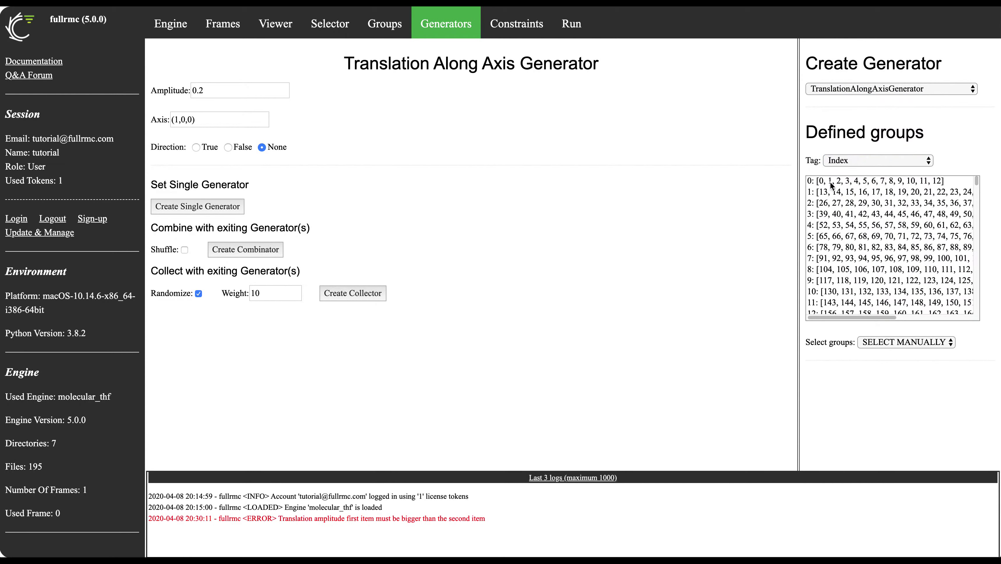
pyautogui.click(869, 180)
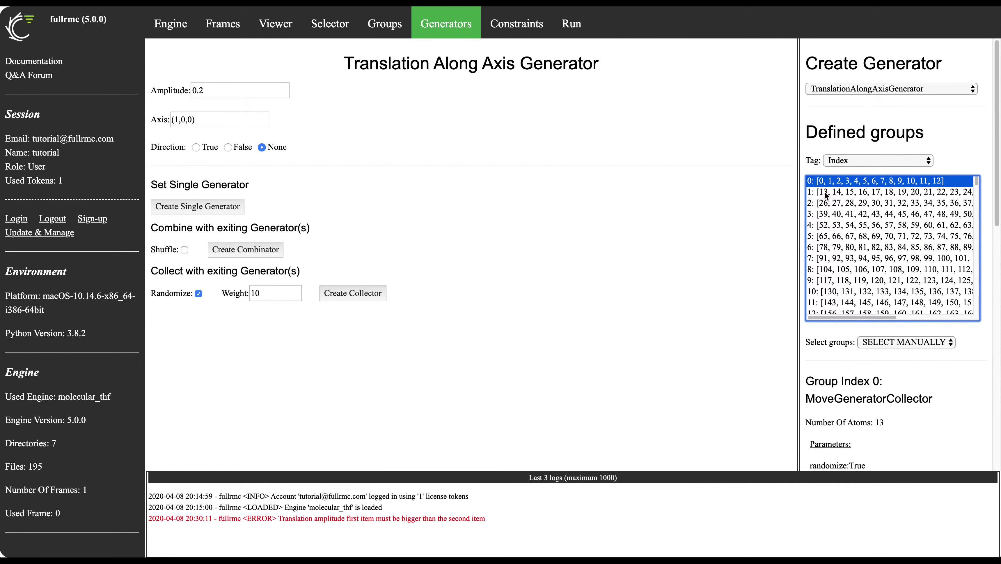
# Examine the list of weights in group 0's collector parameters
pyautogui.scroll(-3, 819, 385)
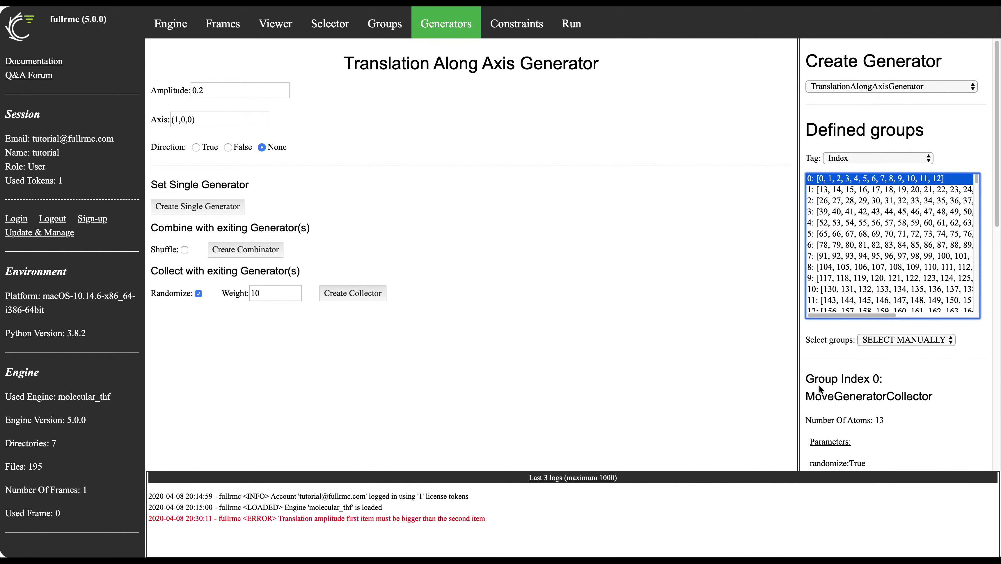
pyautogui.scroll(-1, 819, 385)
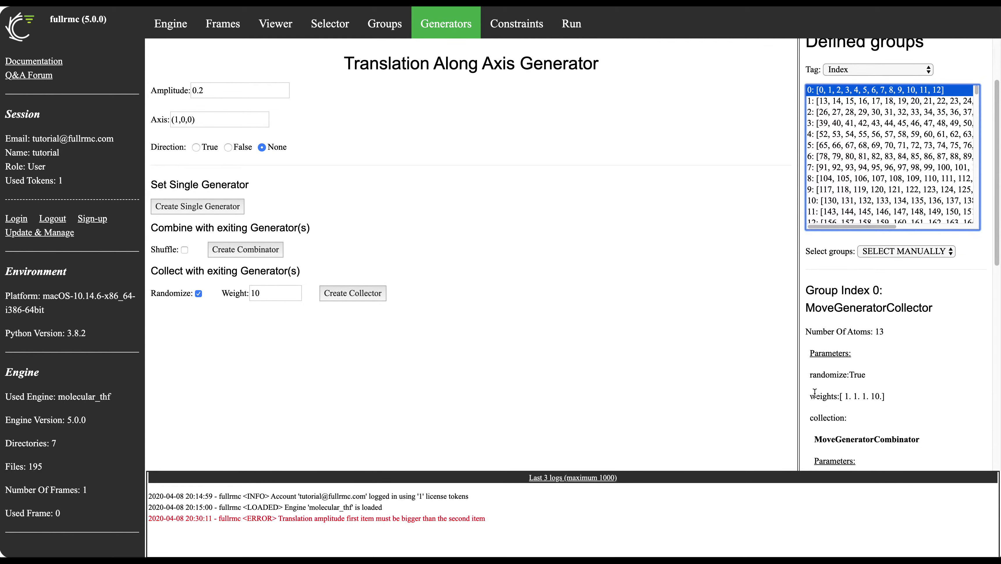
pyautogui.moveTo(887, 396); pyautogui.dragTo(810, 398)
# Review group 0's collection members, from the nested combinator to the last translation along axis generator
pyautogui.scroll(-5, 809, 399)
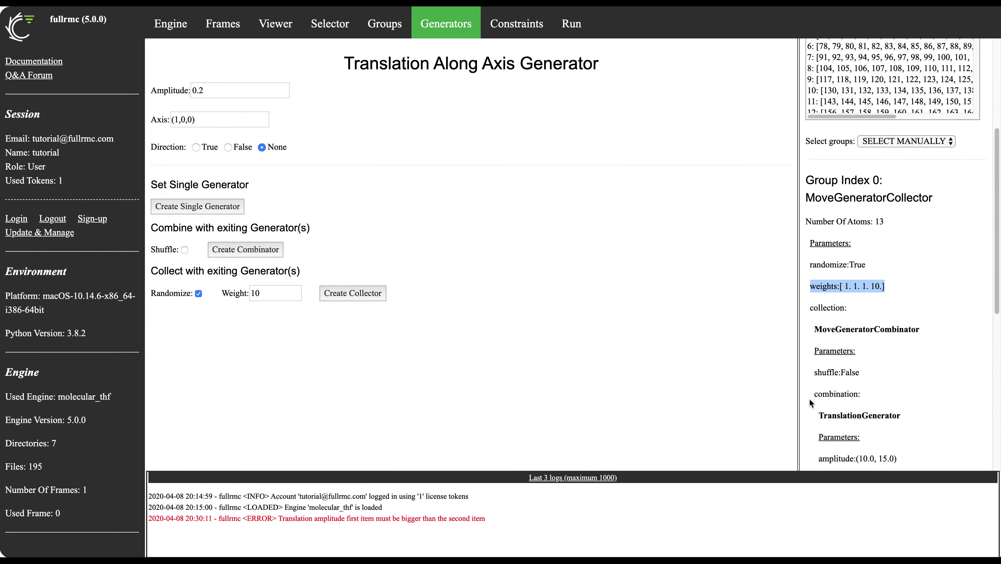
pyautogui.moveTo(817, 233); pyautogui.dragTo(922, 232)
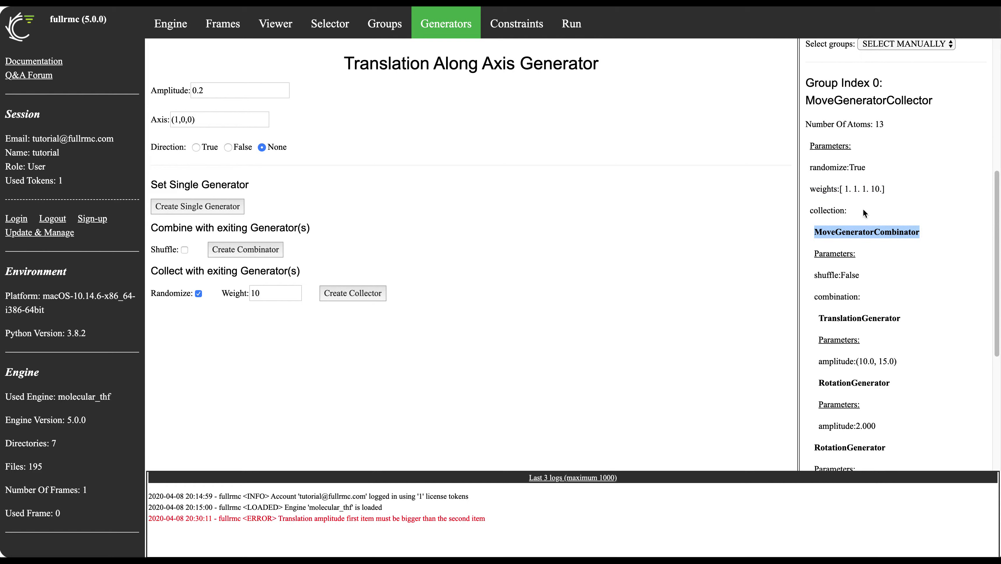
pyautogui.scroll(-4, 852, 191)
pyautogui.scroll(1, 843, 326)
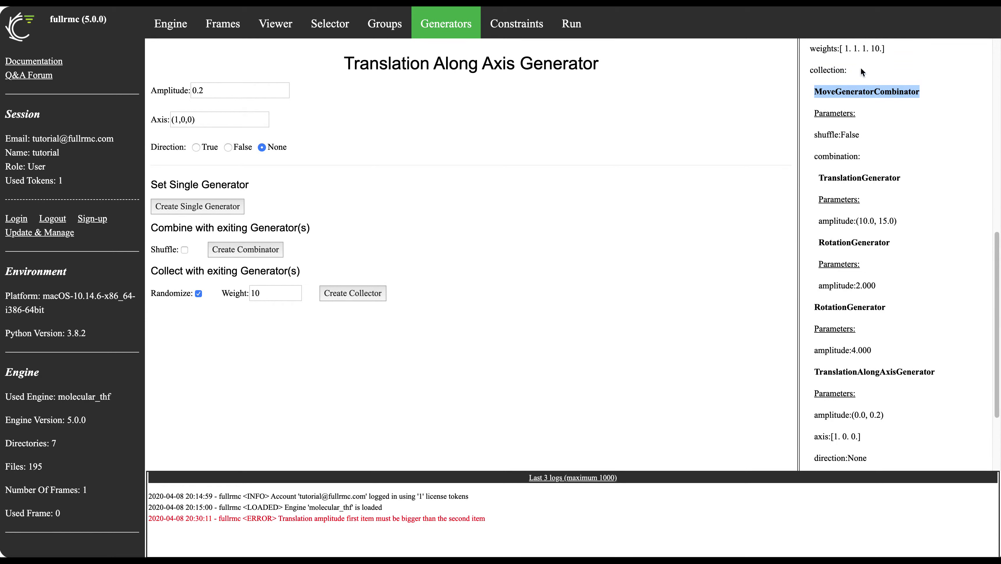
pyautogui.scroll(-3, 863, 278)
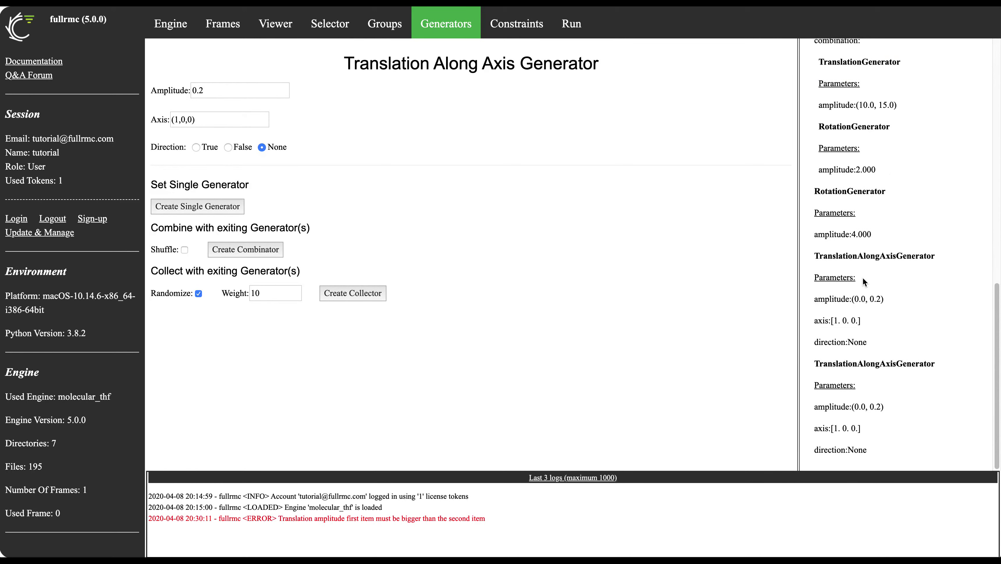
pyautogui.moveTo(814, 364); pyautogui.dragTo(948, 357)
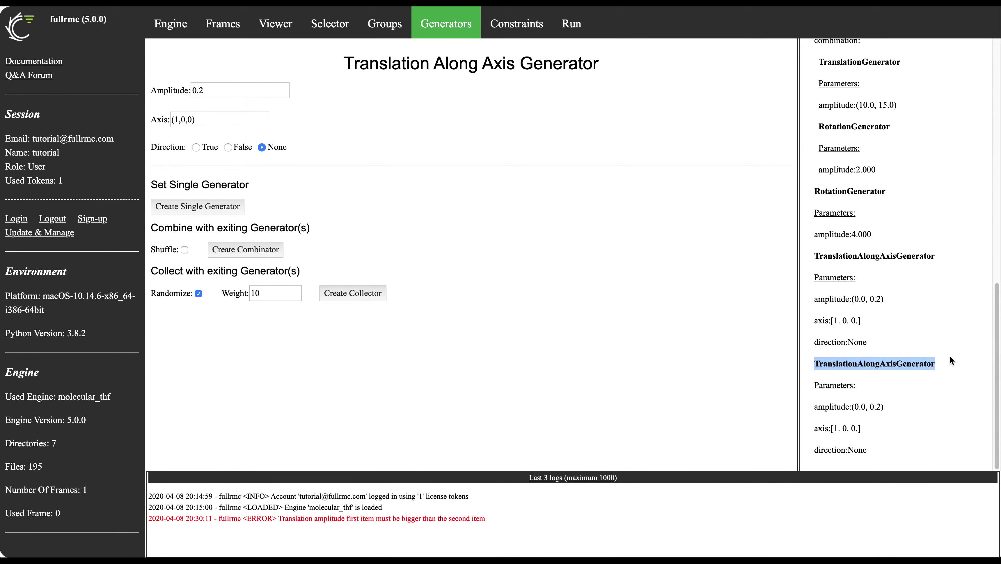
# Match the weights of group 0's collector to its collection members, starting with the nested combinator and the rotation generator
pyautogui.scroll(8, 950, 356)
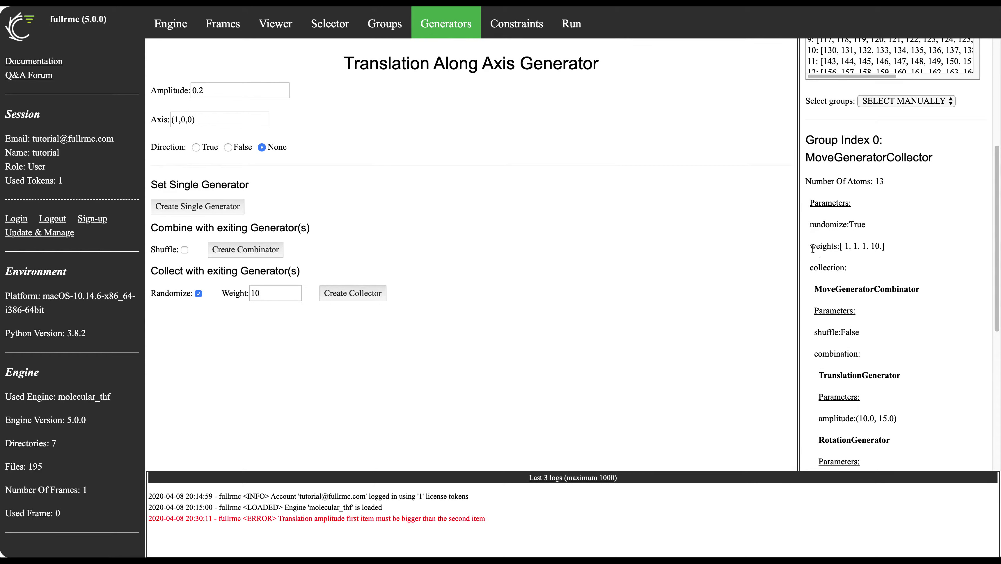
pyautogui.moveTo(886, 246); pyautogui.dragTo(816, 247)
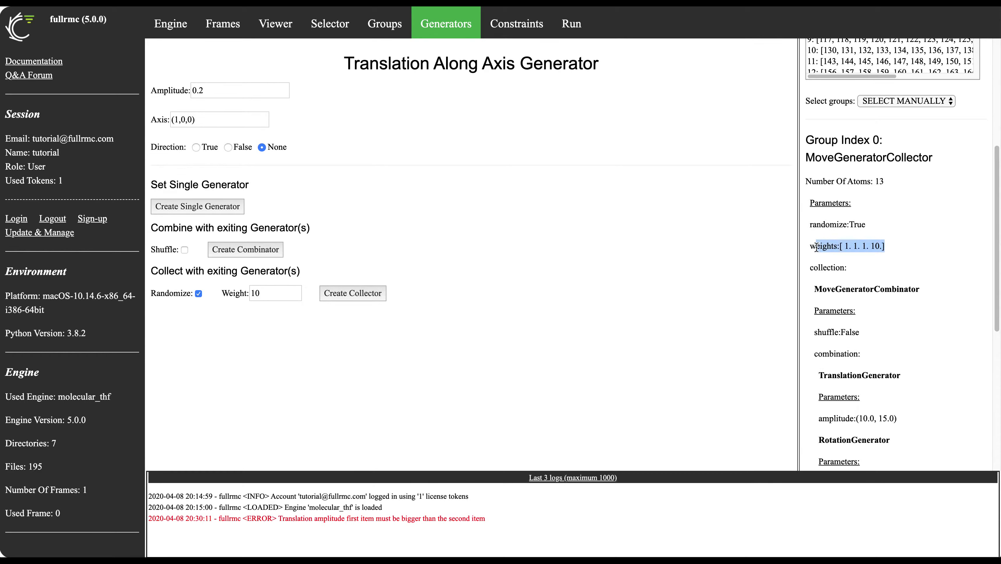
pyautogui.click(883, 246)
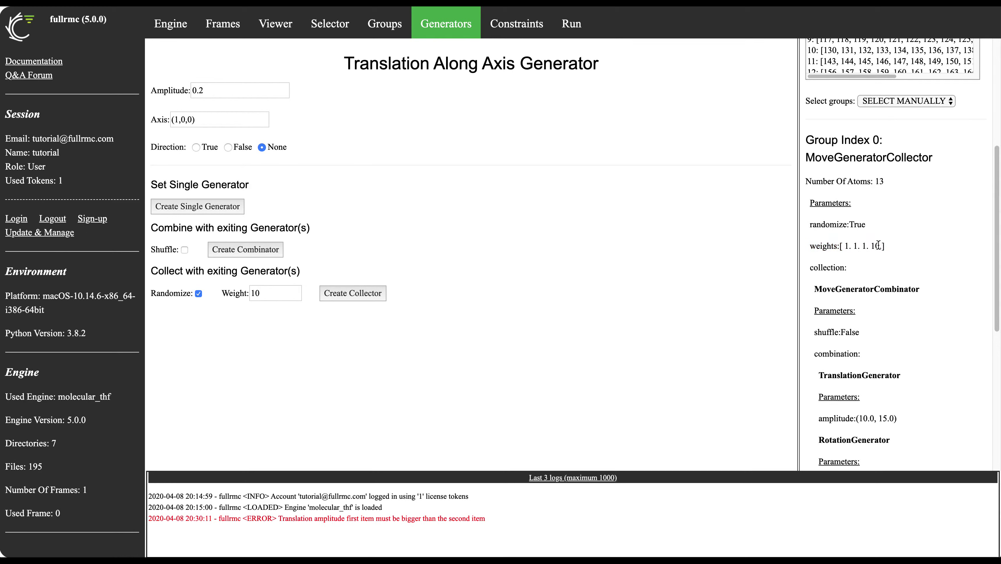
pyautogui.doubleClick(847, 246)
pyautogui.moveTo(817, 288); pyautogui.dragTo(920, 298)
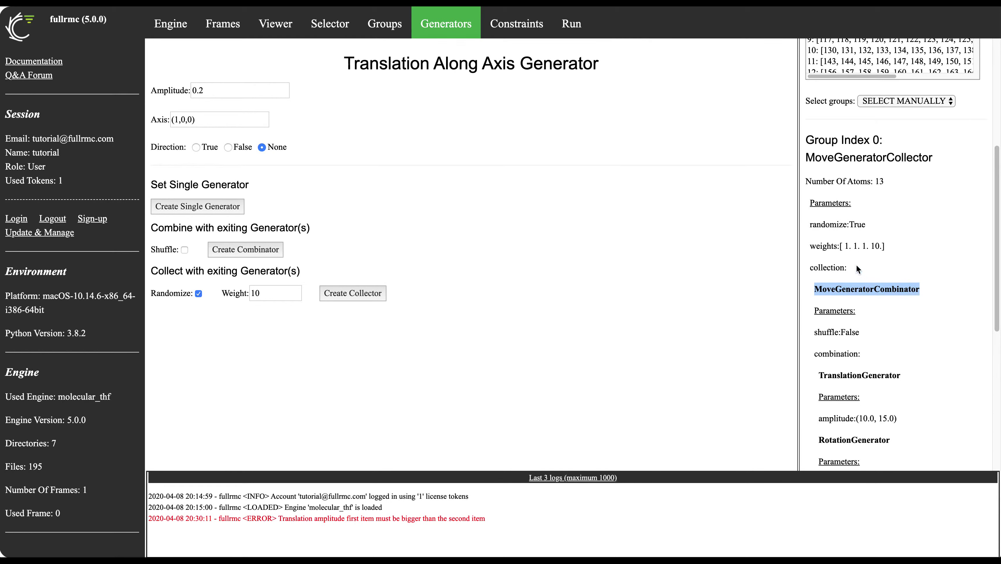
pyautogui.scroll(-3, 841, 258)
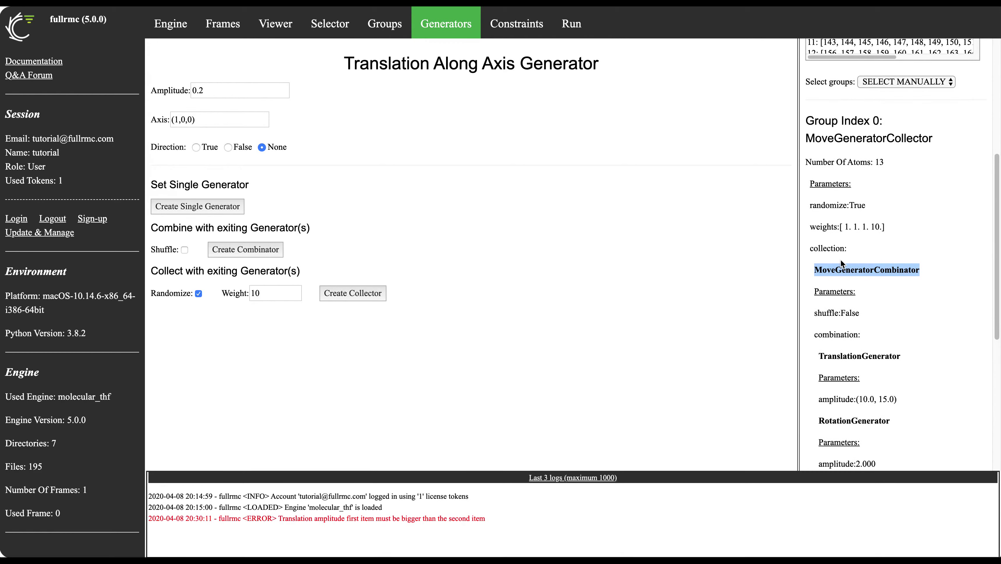
pyautogui.scroll(-5, 838, 324)
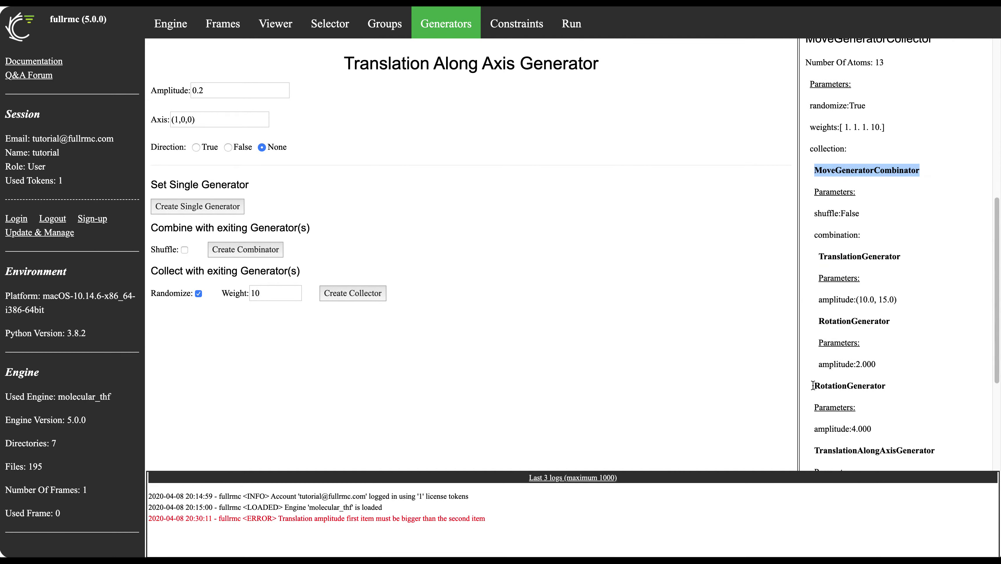
pyautogui.moveTo(813, 385); pyautogui.dragTo(870, 380)
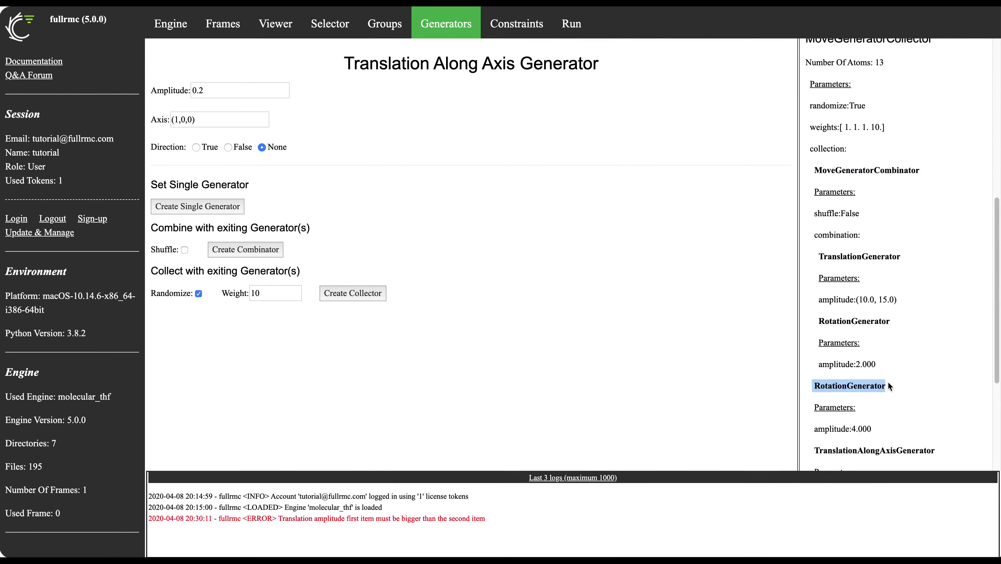
pyautogui.scroll(1, 888, 385)
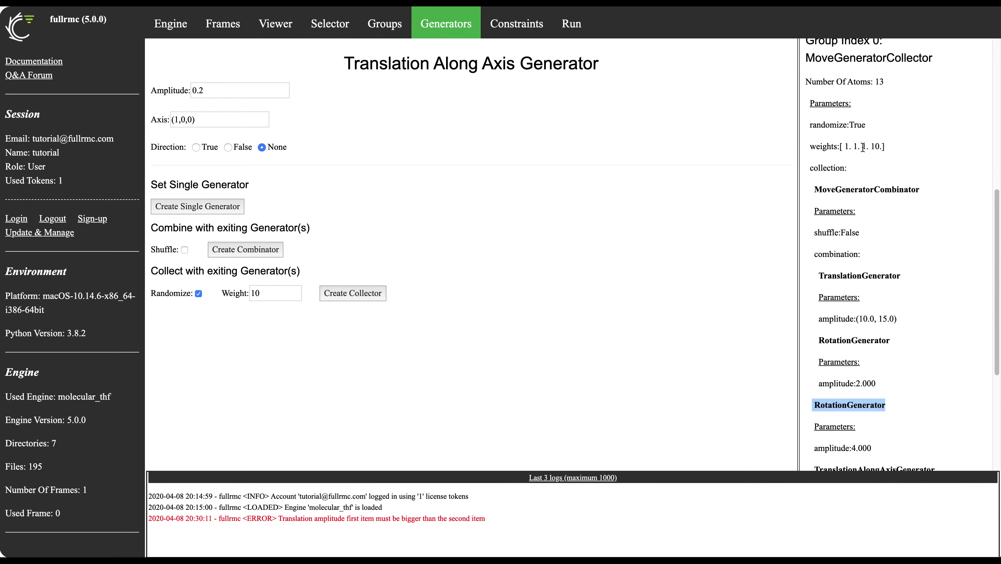
pyautogui.moveTo(870, 146); pyautogui.dragTo(878, 147)
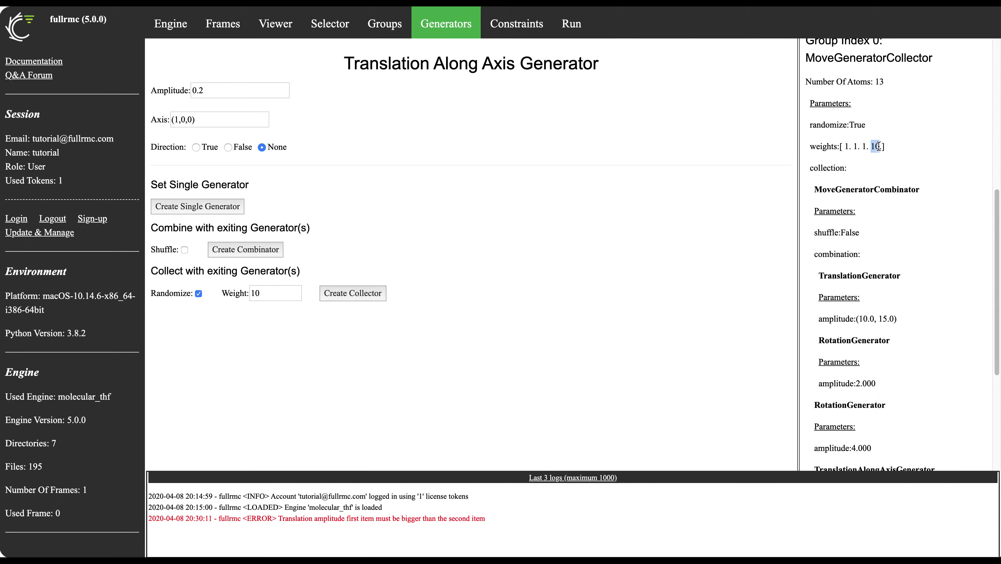
pyautogui.scroll(-10, 837, 249)
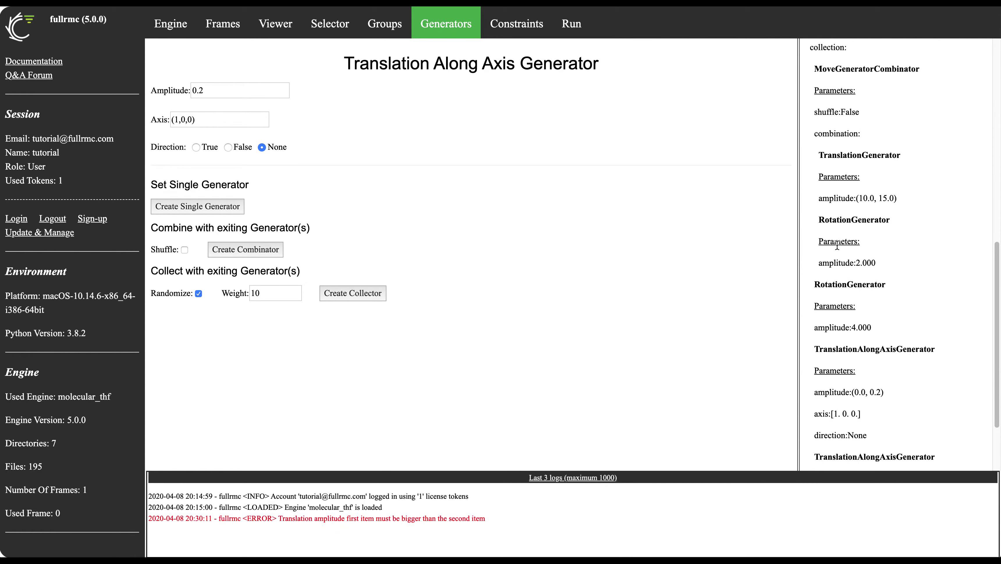
# Review group 0's collector type, its list of weights and the combinator nested in its collection
pyautogui.scroll(12, 837, 244)
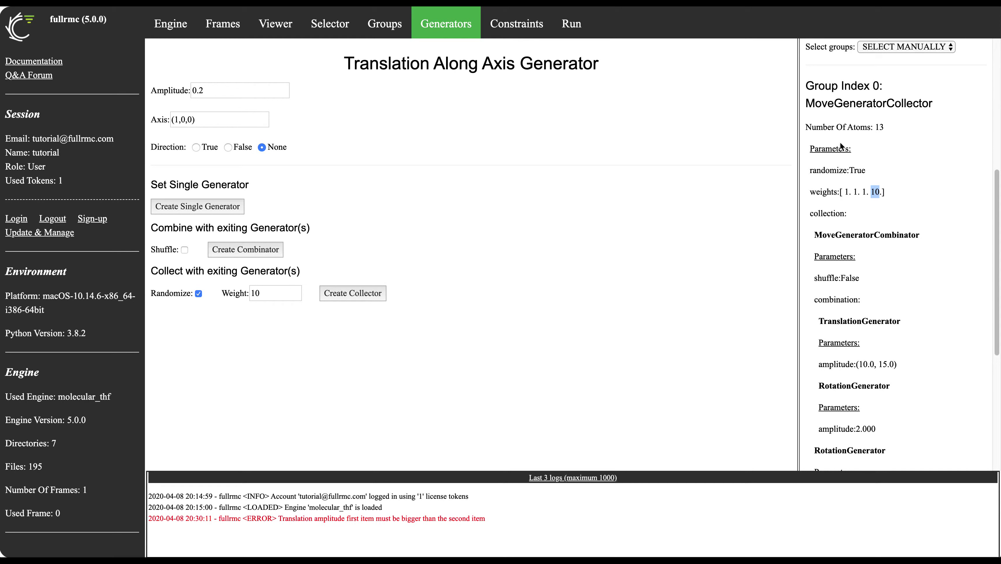
pyautogui.click(808, 103)
pyautogui.moveTo(807, 103); pyautogui.dragTo(935, 103)
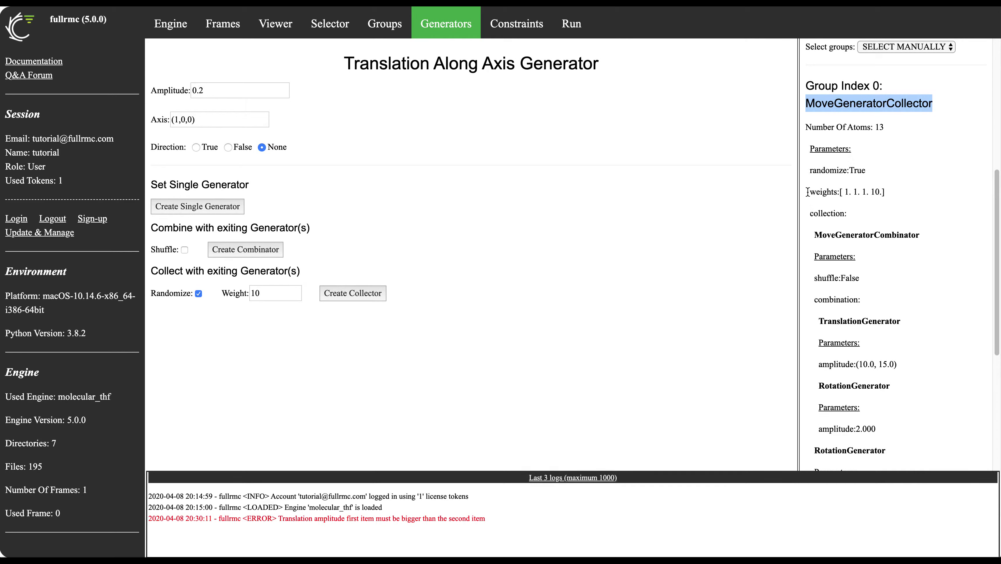
pyautogui.moveTo(807, 192); pyautogui.dragTo(908, 191)
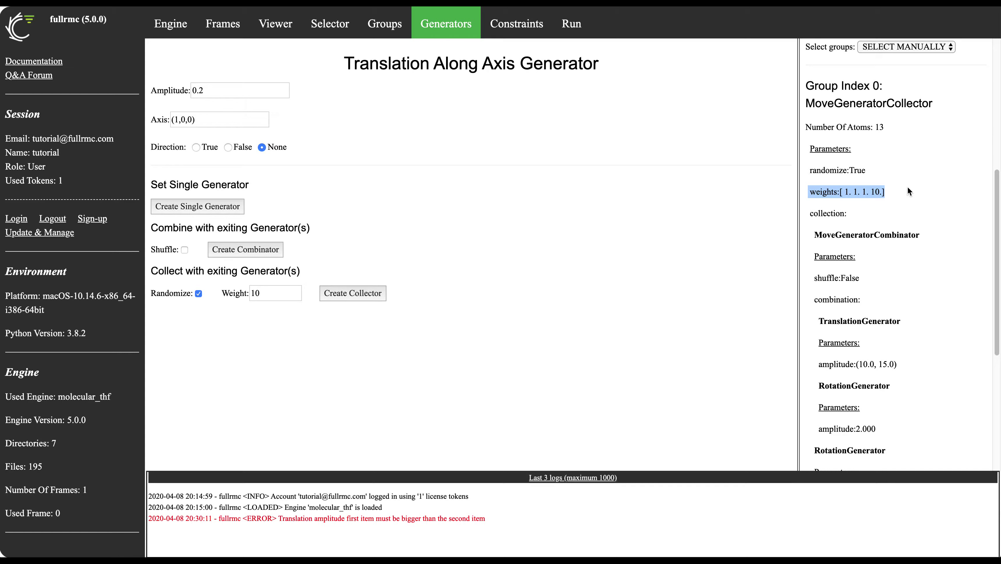
pyautogui.click(848, 205)
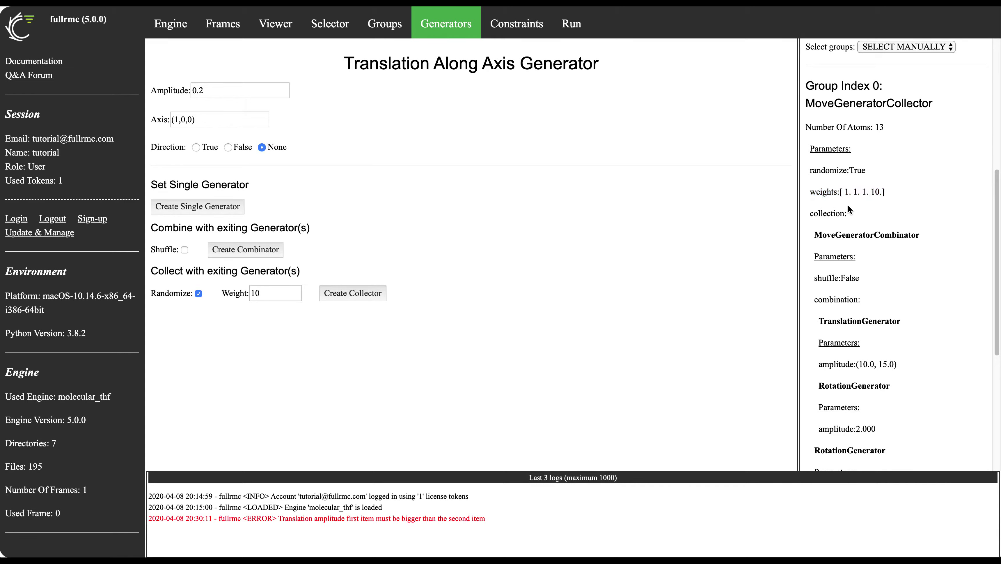
pyautogui.moveTo(810, 192); pyautogui.dragTo(894, 193)
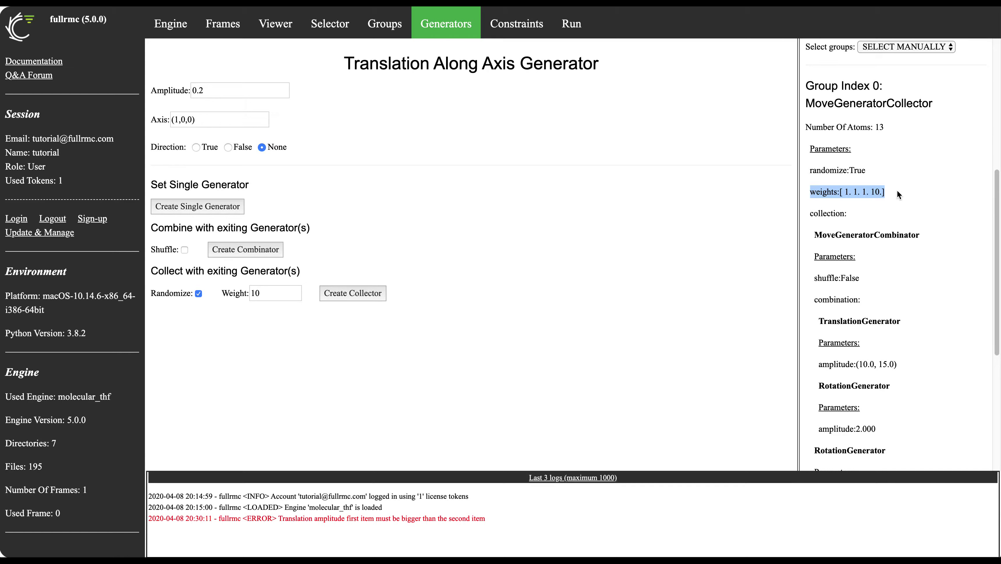
pyautogui.moveTo(814, 234); pyautogui.dragTo(929, 236)
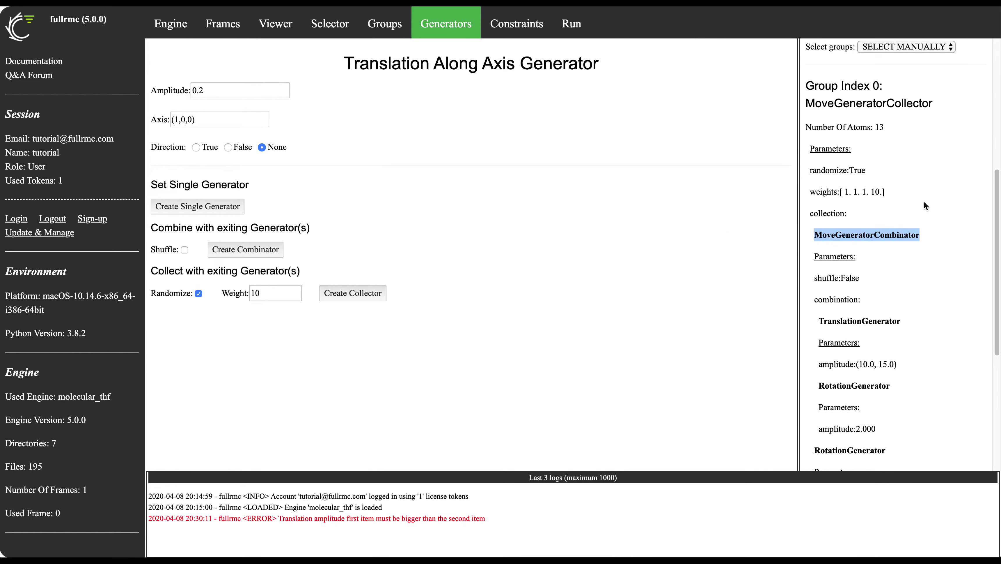
# Choose TranslationTowardsAxisGenerator as the type of generator to create
pyautogui.scroll(8, 923, 201)
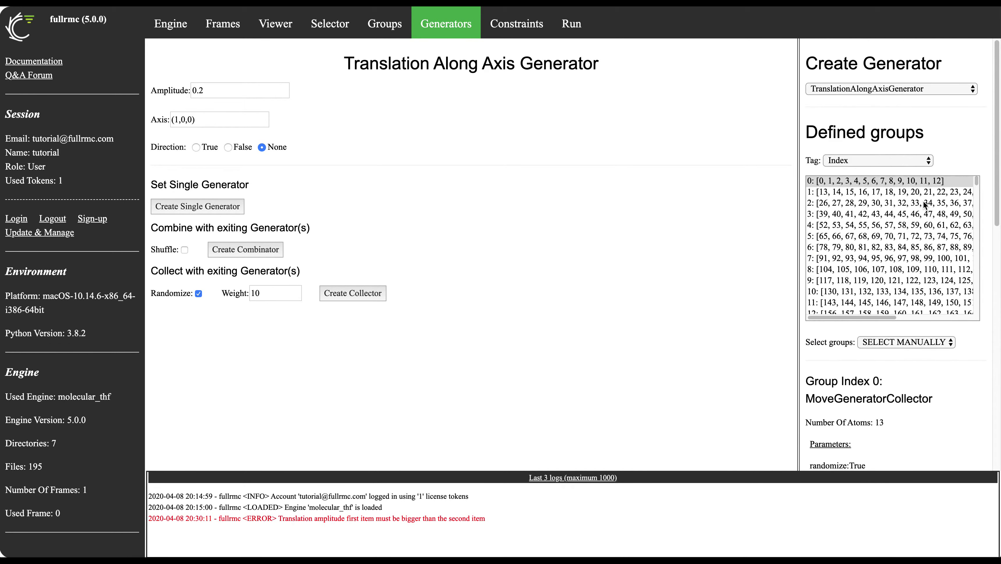
pyautogui.click(859, 88)
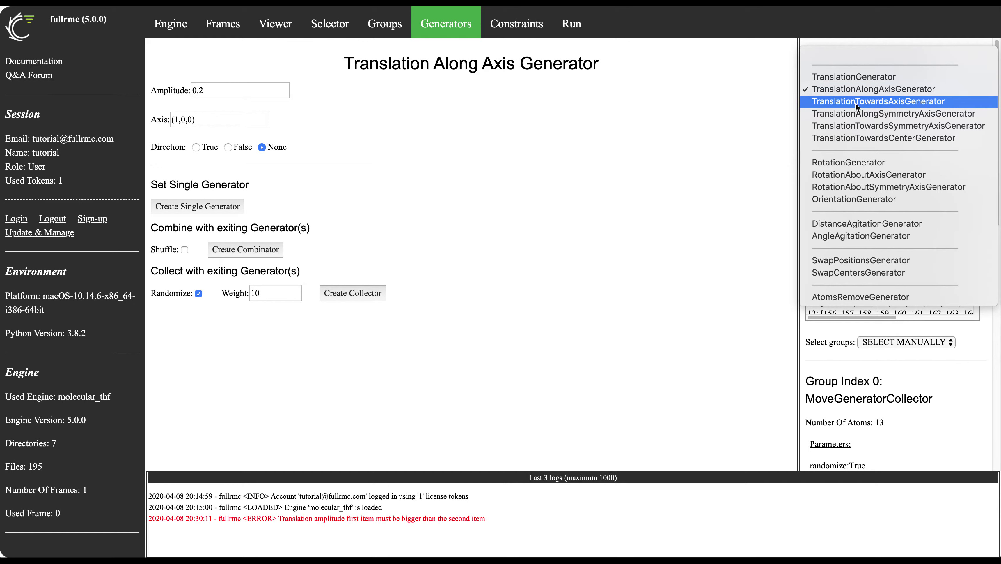
pyautogui.click(856, 103)
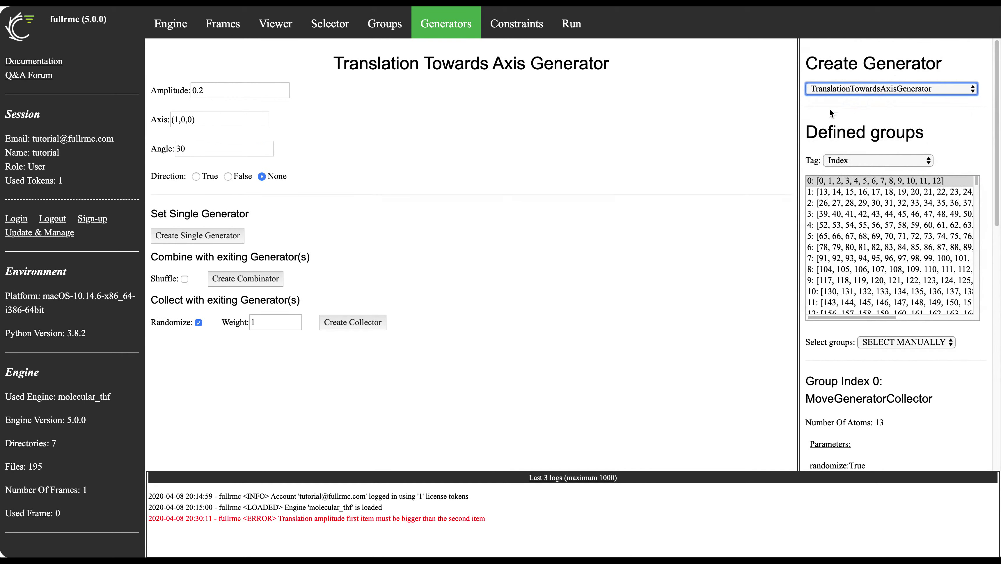
# Examine the amplitude, axis and angle parameters of the translation towards axis generator
pyautogui.click(193, 96)
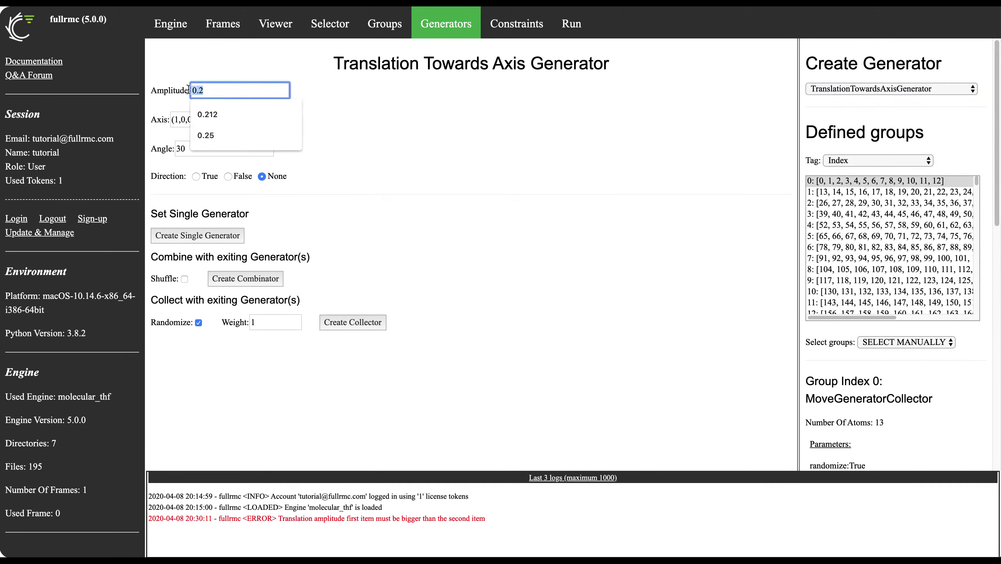
pyautogui.press('Down')
pyautogui.click(332, 111)
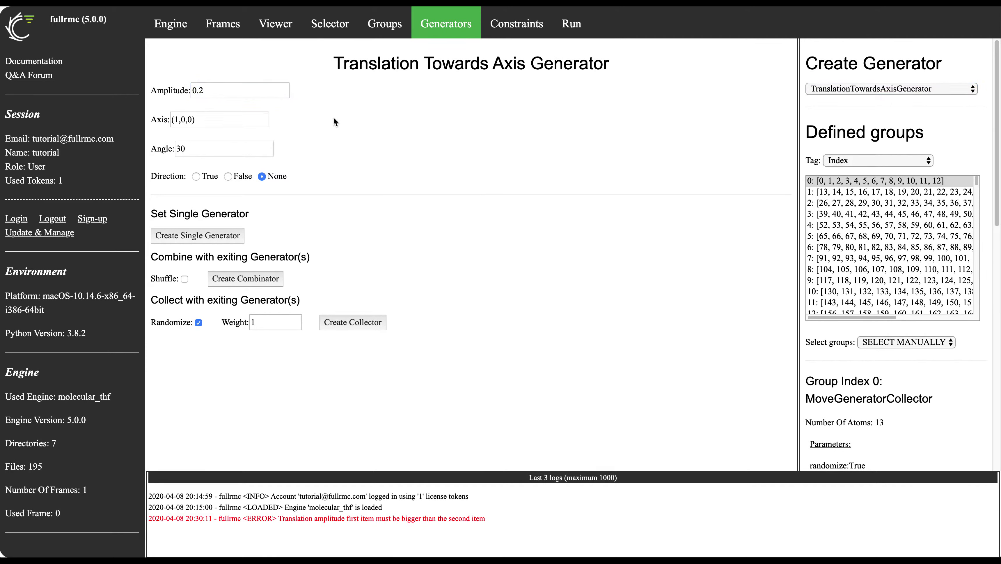
pyautogui.moveTo(244, 121); pyautogui.dragTo(171, 119)
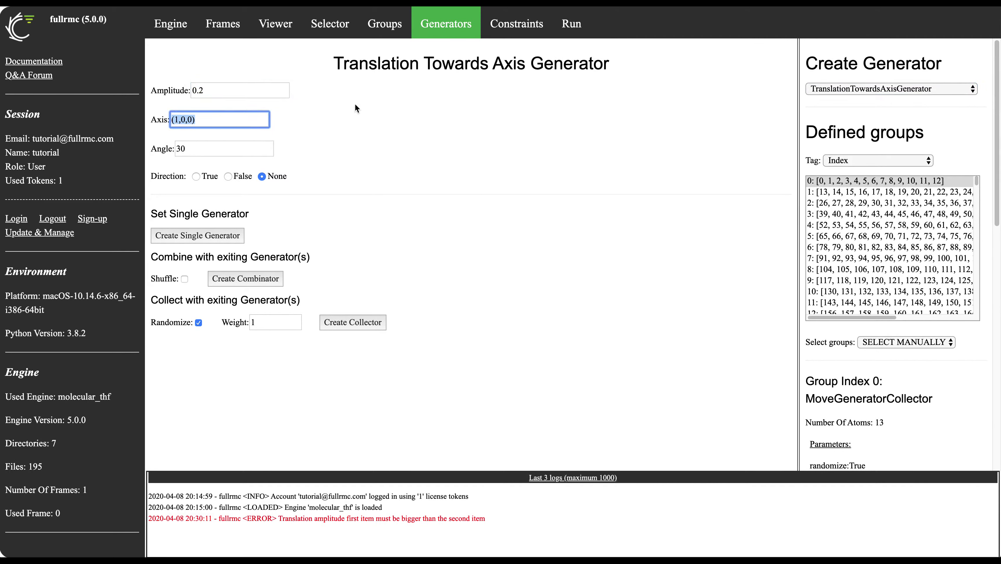
pyautogui.click(207, 149)
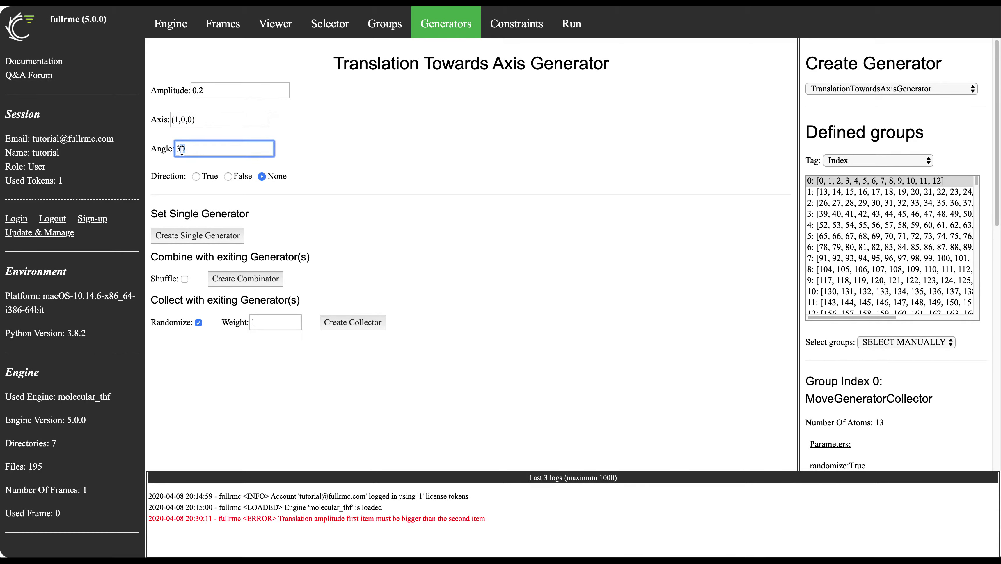
pyautogui.moveTo(182, 151); pyautogui.dragTo(177, 150)
pyautogui.click(195, 149)
pyautogui.moveTo(157, 151)
pyautogui.doubleClick(183, 150)
pyautogui.moveTo(151, 148); pyautogui.dragTo(255, 145)
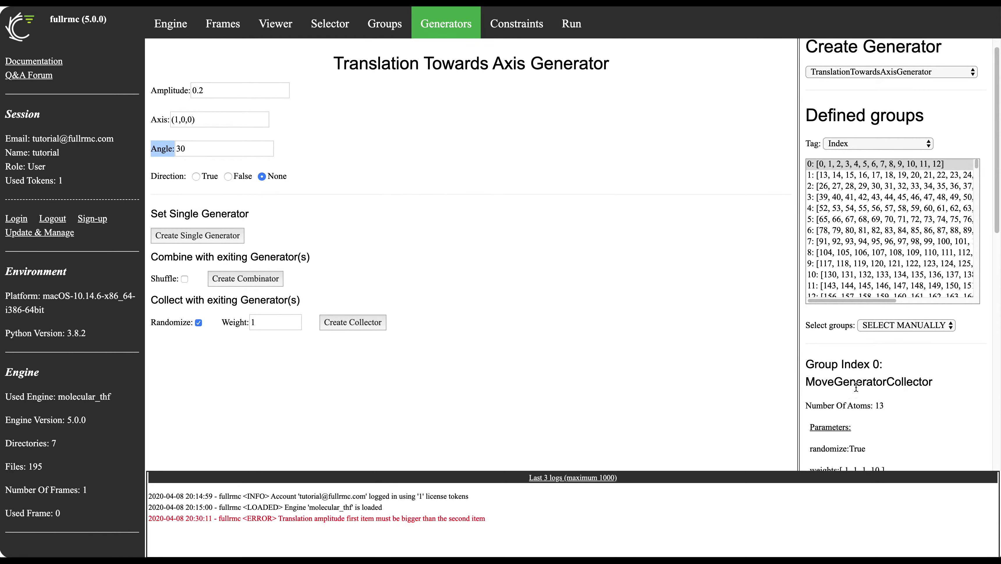
# Combine the translation towards axis generator with group 0's existing collector, with shuffle enabled
pyautogui.scroll(-4, 858, 389)
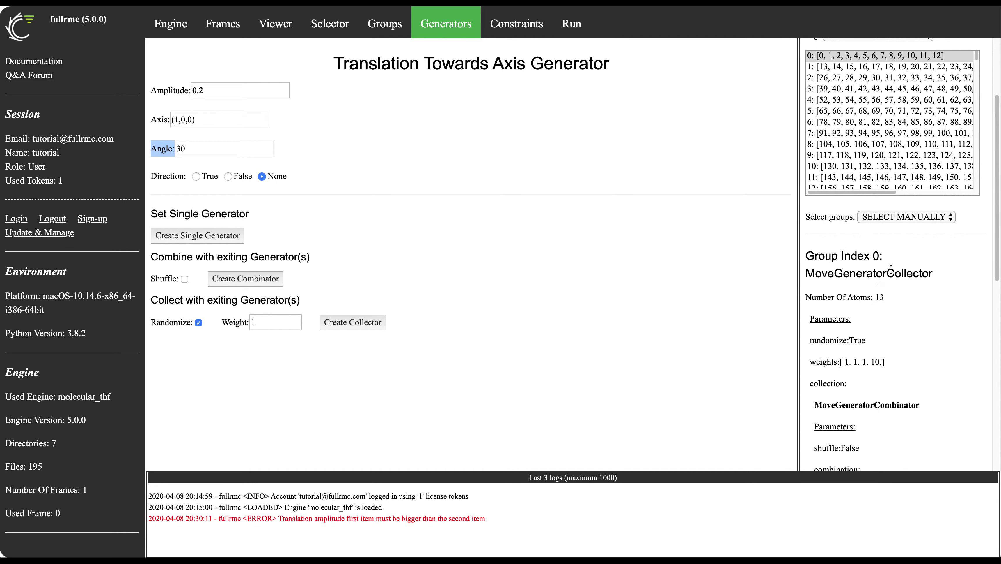
pyautogui.click(184, 279)
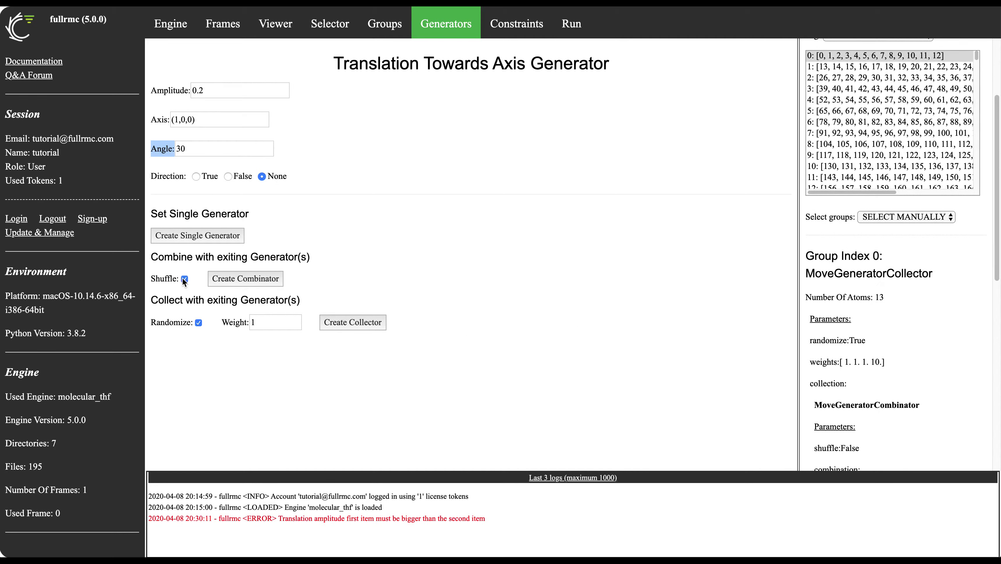
pyautogui.click(259, 279)
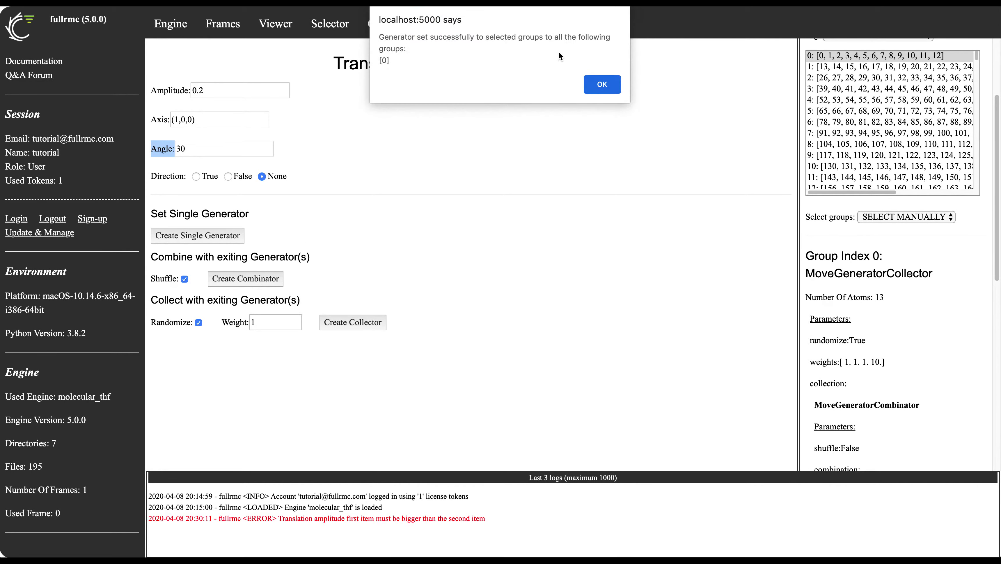
pyautogui.click(603, 85)
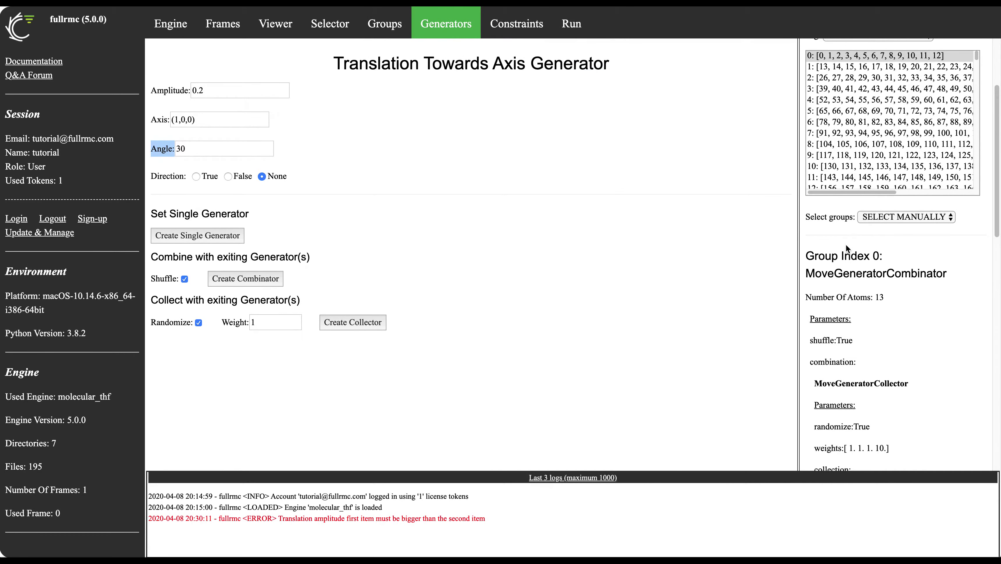
# Review group 0's combinator structure, from the nested collector down to the translation towards axis generator
pyautogui.scroll(1, 846, 243)
pyautogui.scroll(-2, 846, 244)
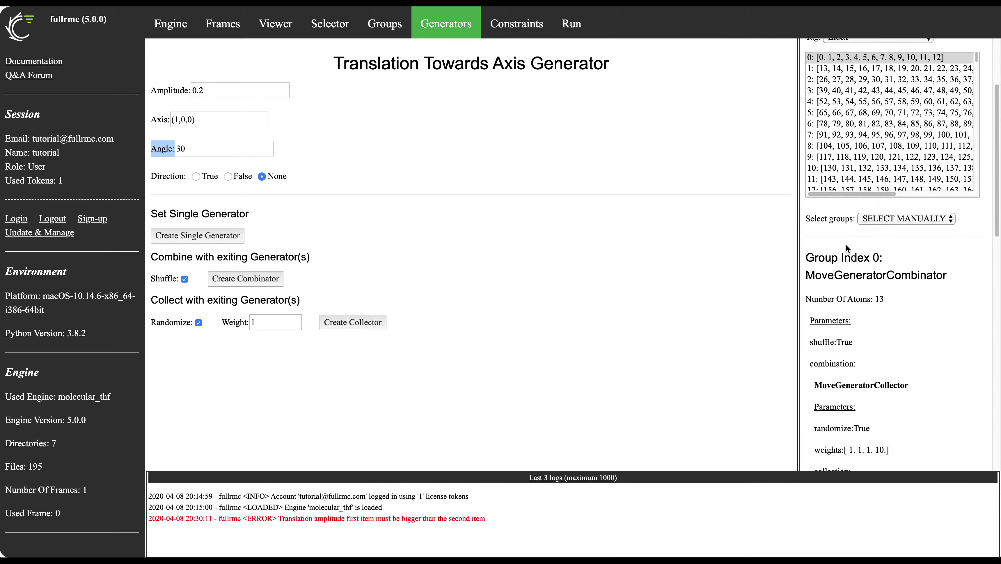
pyautogui.scroll(-5, 845, 244)
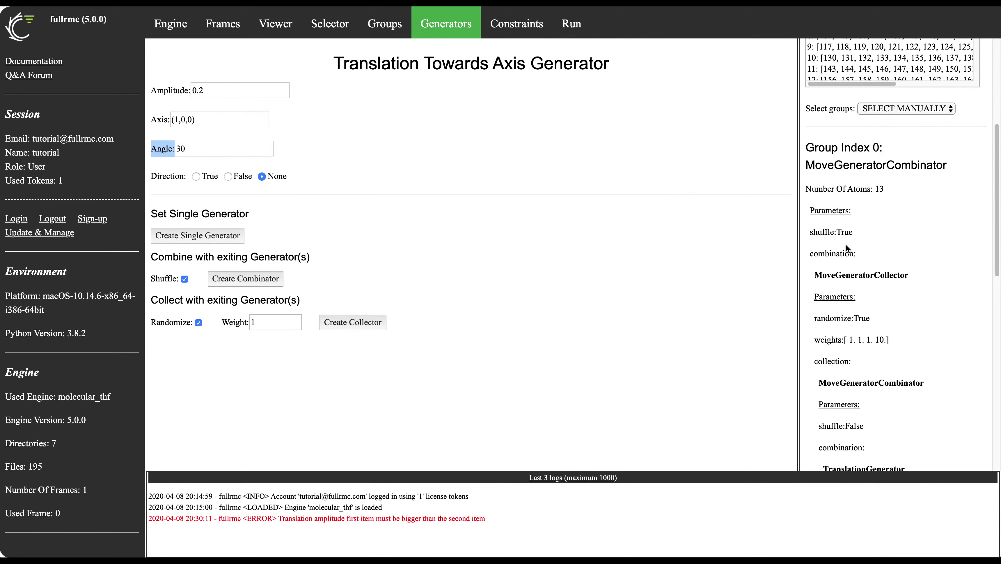
pyautogui.scroll(-3, 846, 245)
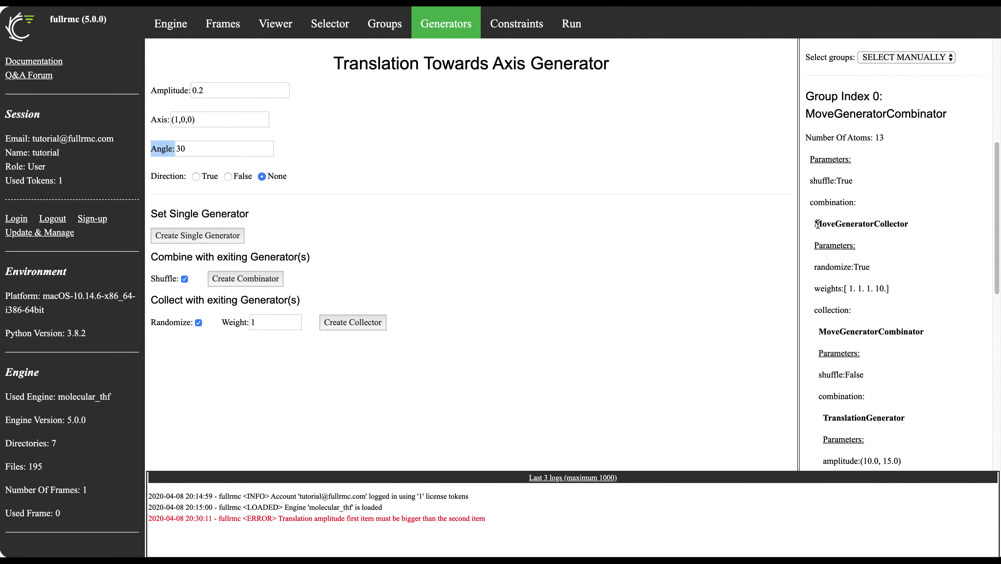
pyautogui.moveTo(814, 224); pyautogui.dragTo(917, 225)
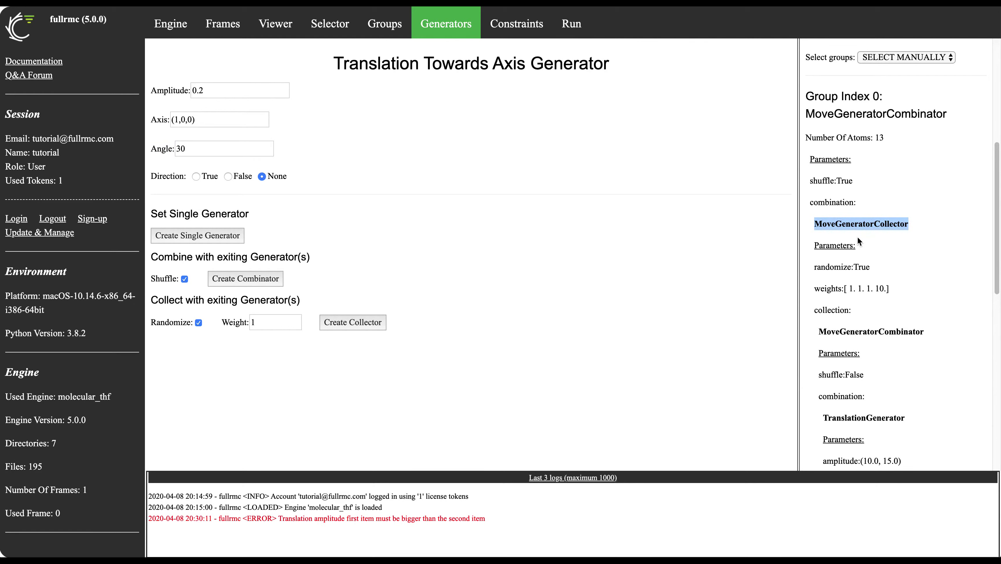
pyautogui.scroll(-20, 857, 236)
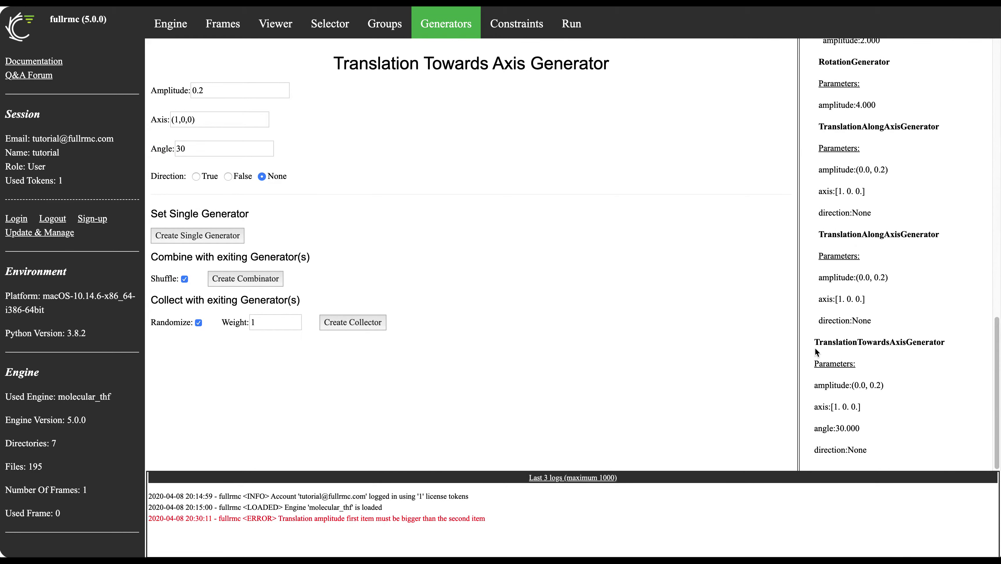
pyautogui.moveTo(962, 339); pyautogui.dragTo(818, 345)
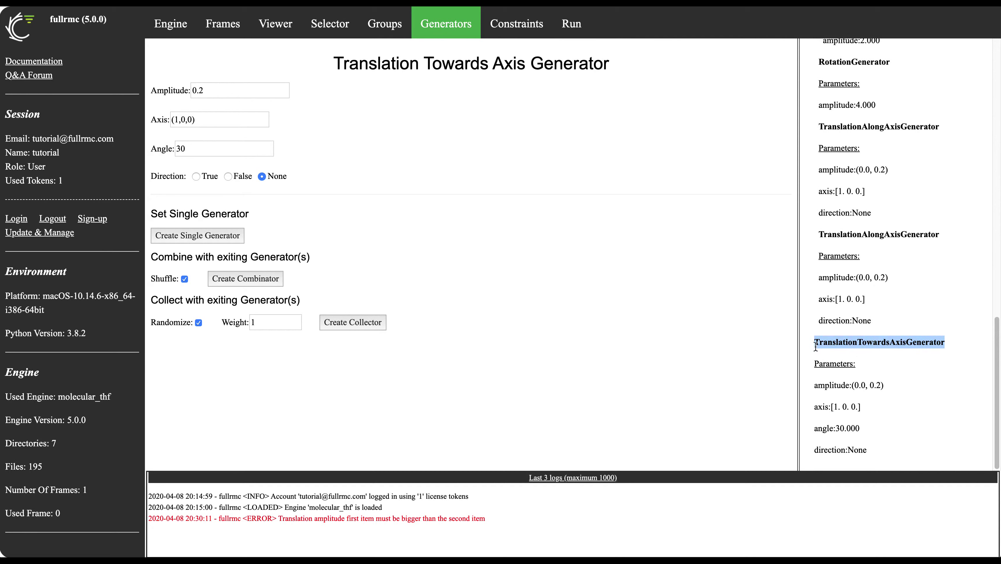
pyautogui.scroll(20, 816, 346)
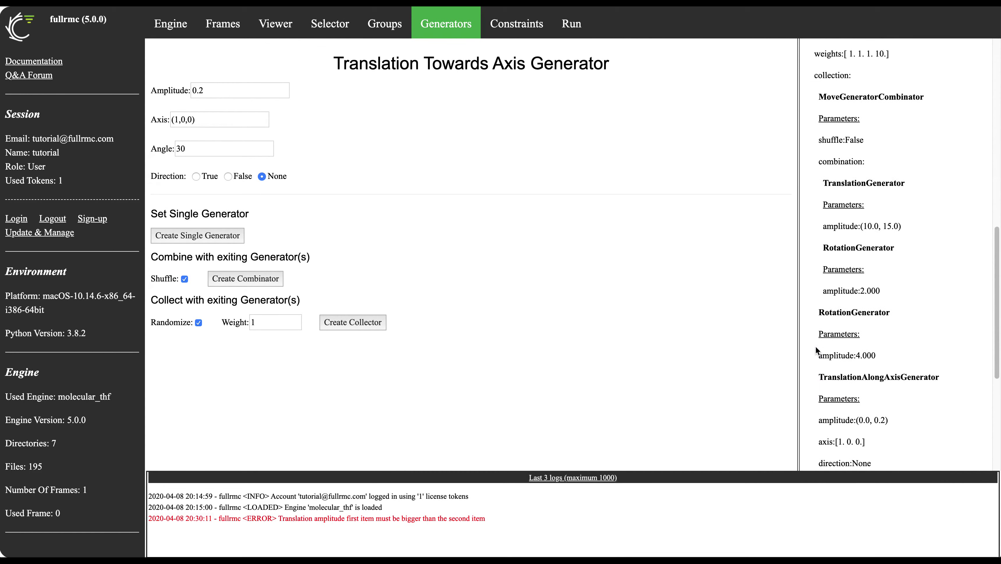
# Re-examine how group 0's shuffled combinator nests the MoveGeneratorCollector alongside the TranslationTowardsAxisGenerator
pyautogui.scroll(10, 816, 346)
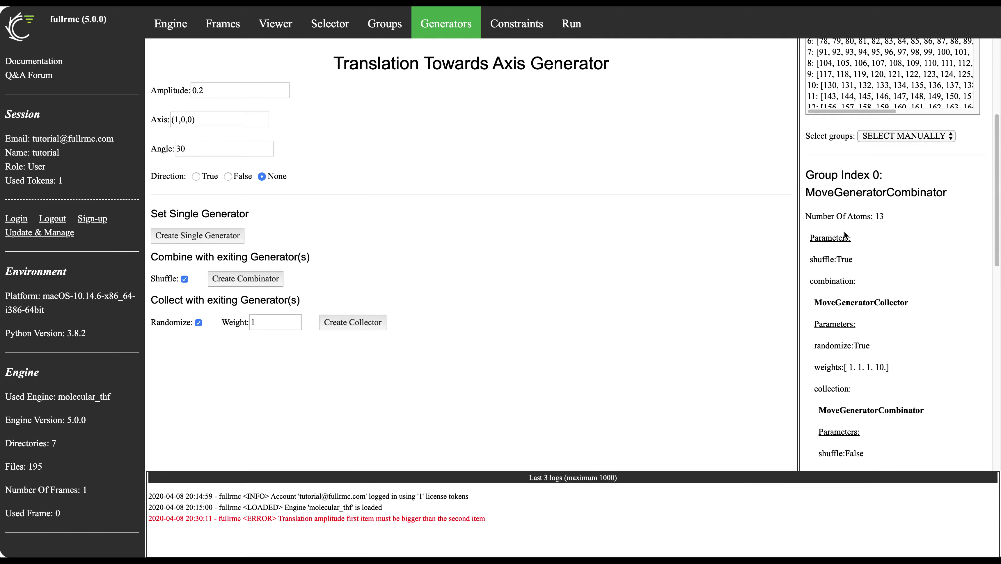
pyautogui.scroll(-10, 848, 256)
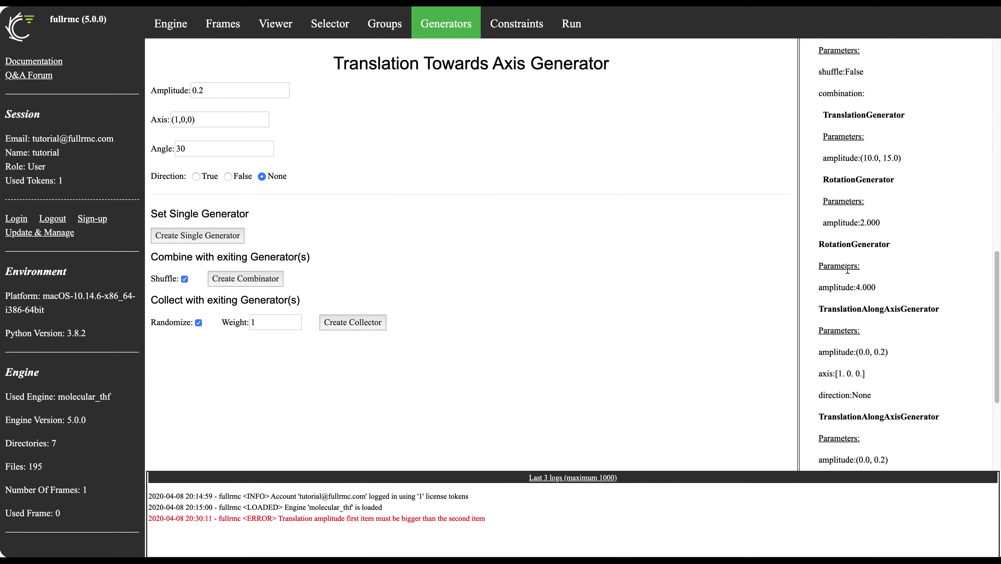
pyautogui.moveTo(819, 341); pyautogui.dragTo(959, 335)
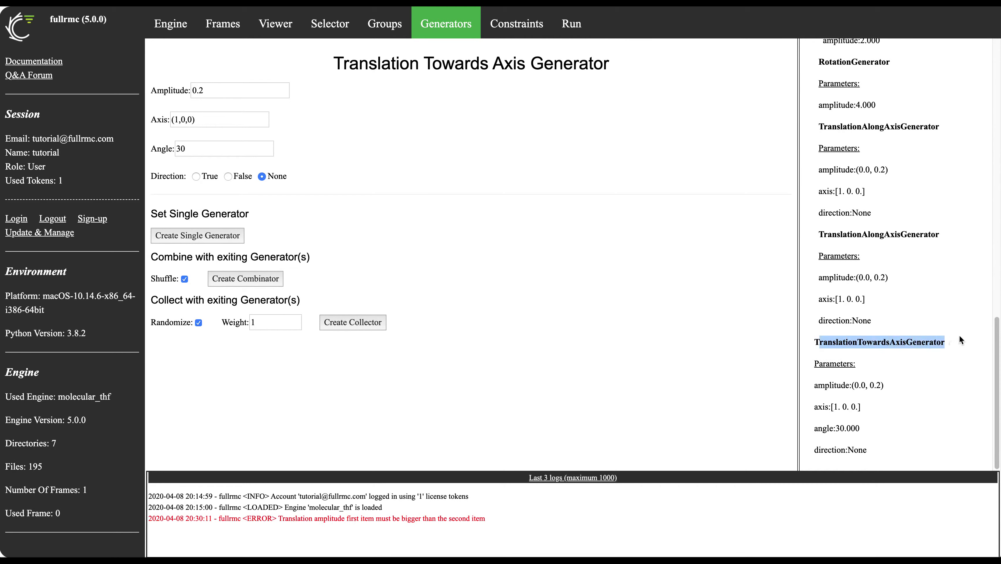
pyautogui.scroll(8, 953, 334)
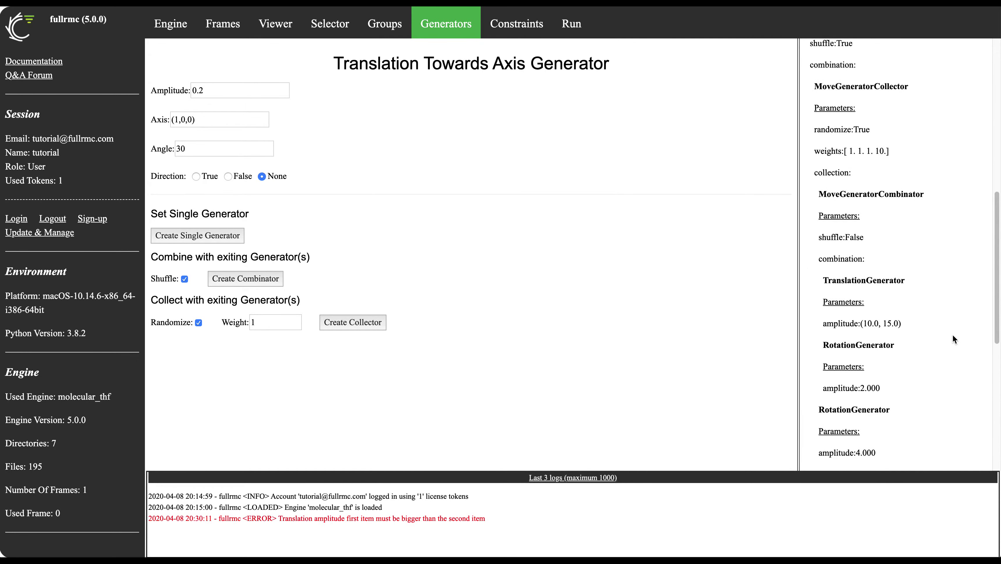
pyautogui.scroll(4, 830, 268)
pyautogui.moveTo(818, 234); pyautogui.dragTo(928, 225)
pyautogui.scroll(-12, 891, 253)
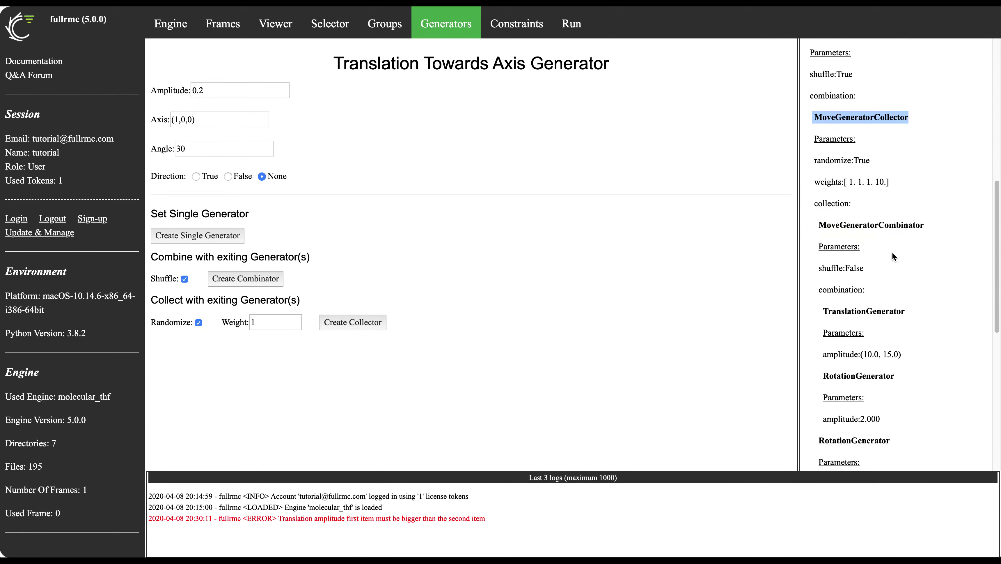
pyautogui.scroll(15, 871, 204)
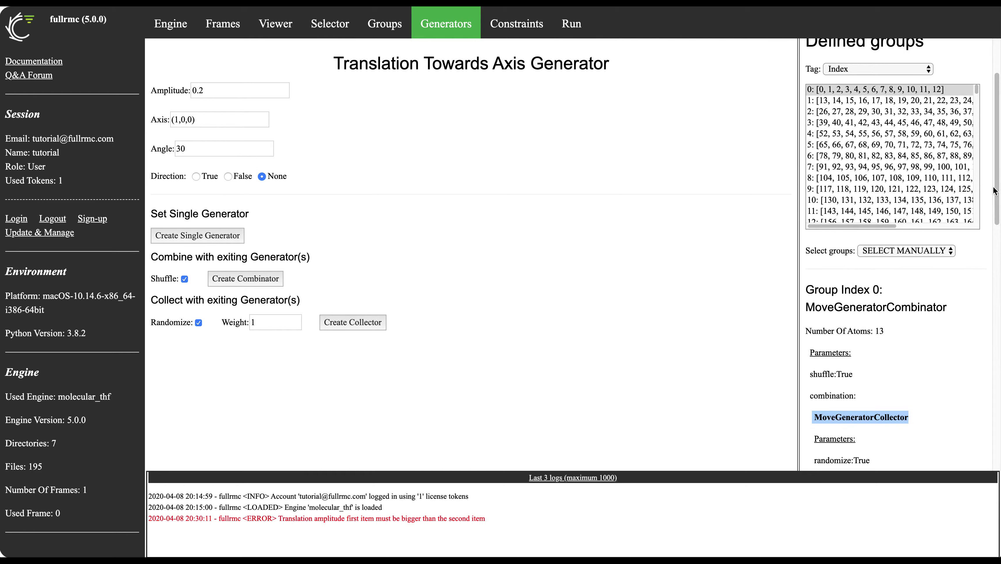
pyautogui.moveTo(997, 191); pyautogui.dragTo(999, 149)
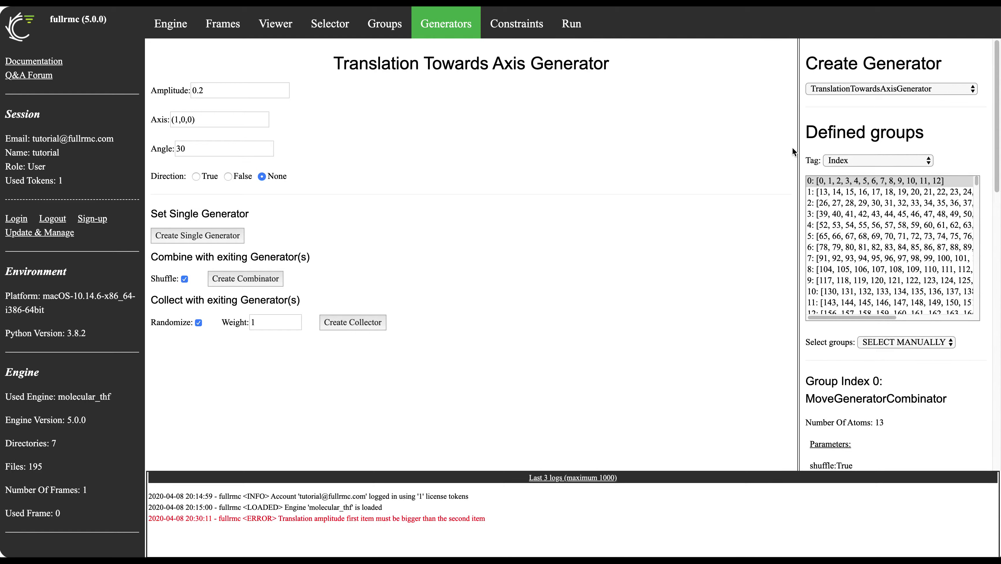
# Open the TranslationAlongSymmetryAxisGenerator settings and examine its amplitude, axis and direction parameters
pyautogui.click(856, 90)
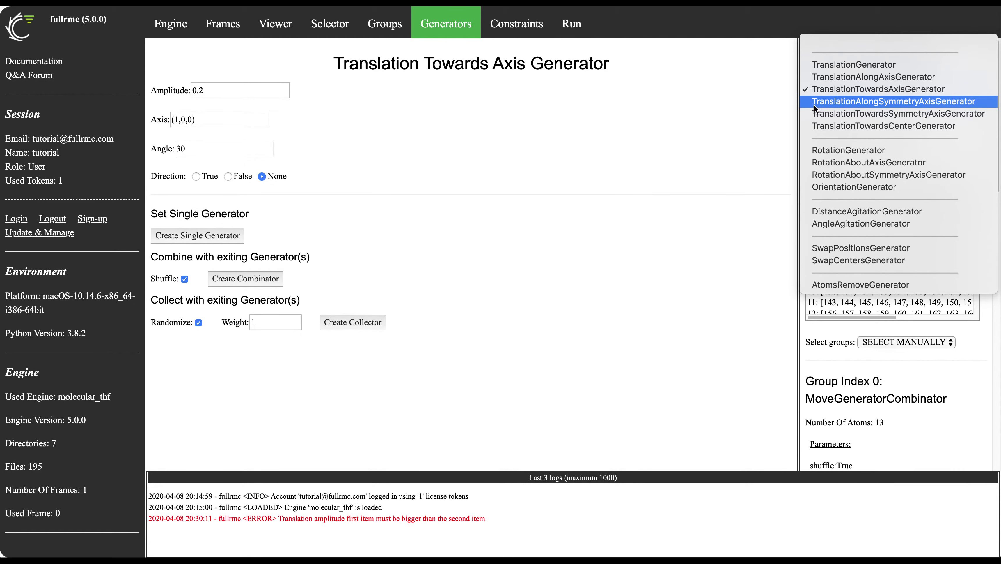
pyautogui.click(893, 101)
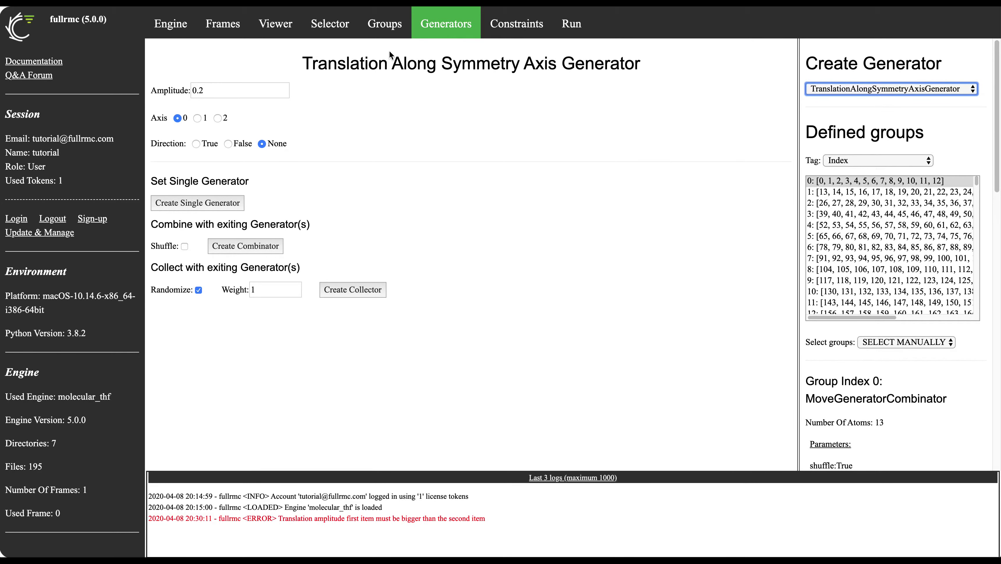
# Clear all defined groups on the Groups page and confirm the removal
pyautogui.click(389, 35)
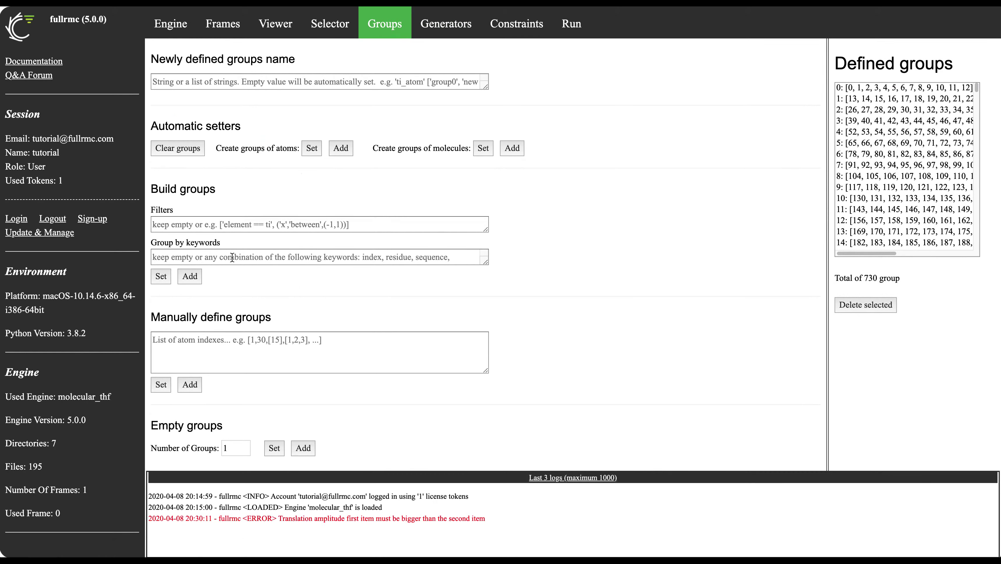
pyautogui.click(180, 336)
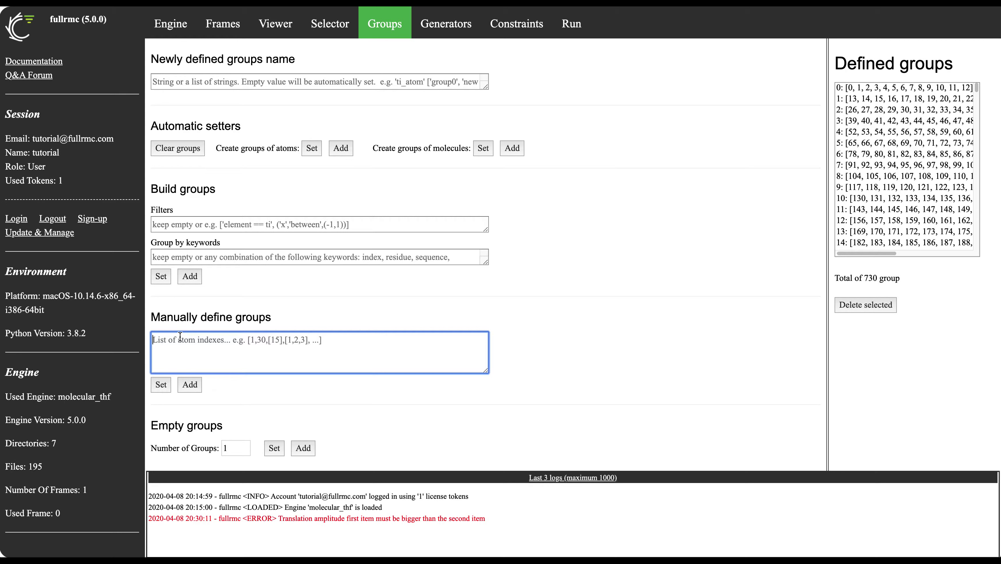
pyautogui.click(165, 147)
pyautogui.click(606, 69)
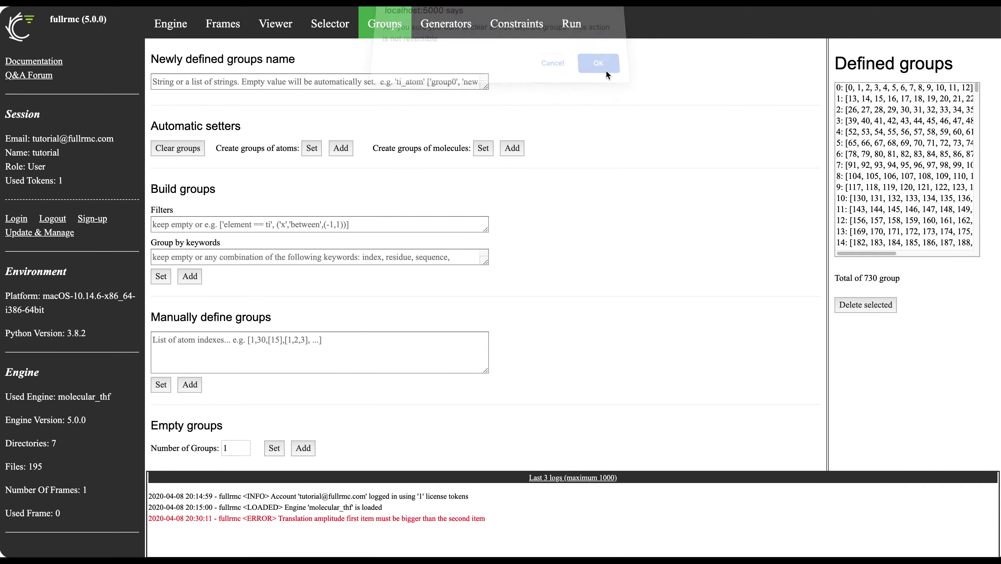
# Manually define three groups with the atom index lists [0], [0, 1] and [0, 1, 2]
pyautogui.click(261, 347)
pyautogui.write('[]')
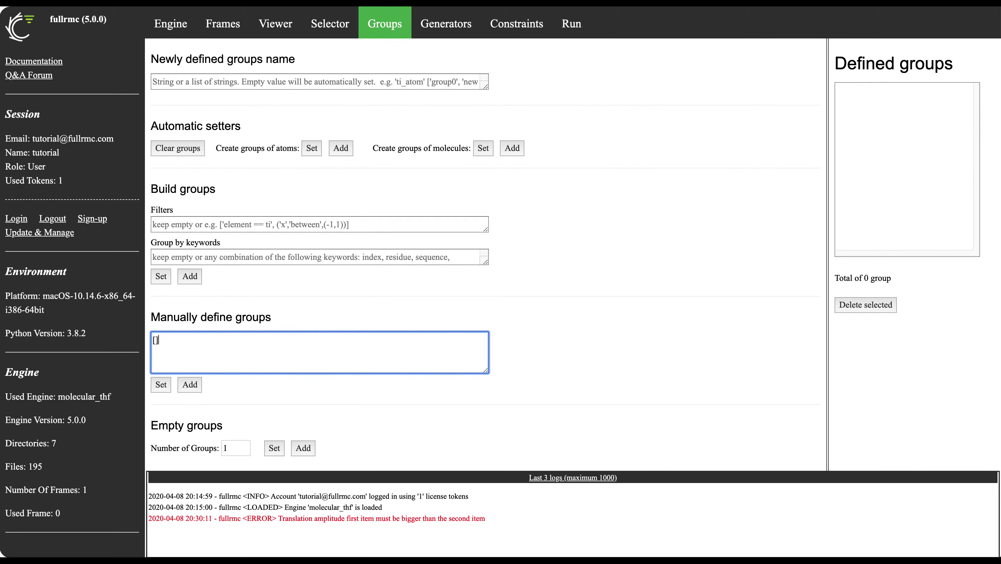
pyautogui.write('0, 90')
pyautogui.press('BackSpace')
pyautogui.press('BackSpace')
pyautogui.write('[]')
pyautogui.press('Left')
pyautogui.write('0,1')
pyautogui.press('Right')
pyautogui.write(', []')
pyautogui.press('Left')
pyautogui.write('0,1,2,')
pyautogui.press('BackSpace')
pyautogui.click(159, 385)
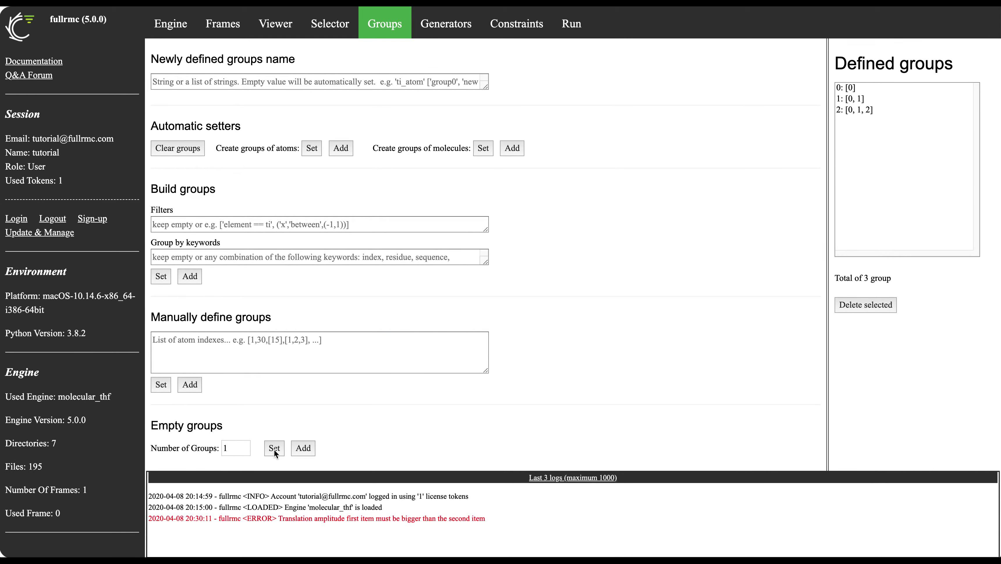
# Build and add a group of atoms 0 to 12 using a sequence filter, and display its details
pyautogui.click(202, 227)
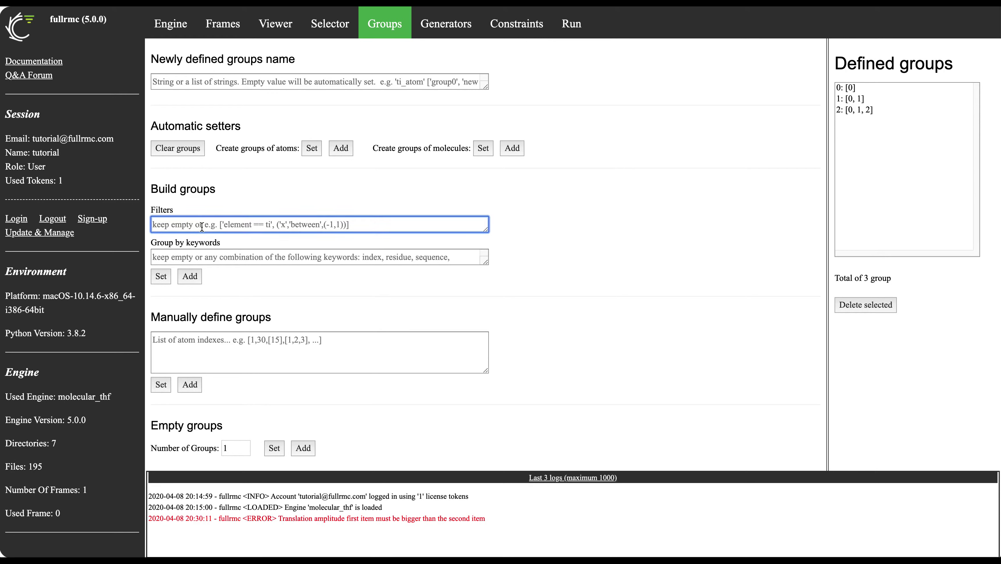
pyautogui.write('[se')
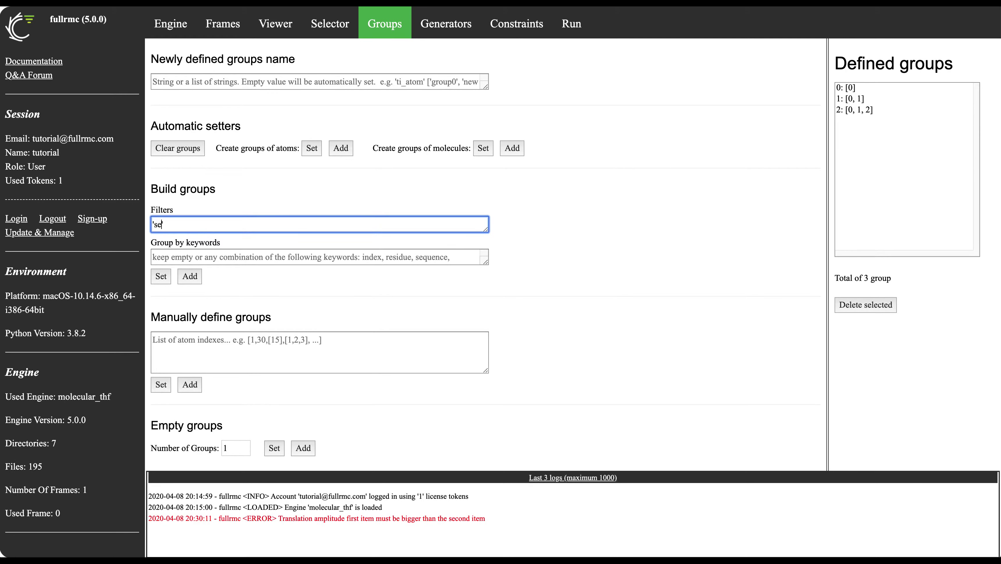
pyautogui.write('quence == ')
pyautogui.write("'")
pyautogui.click(190, 276)
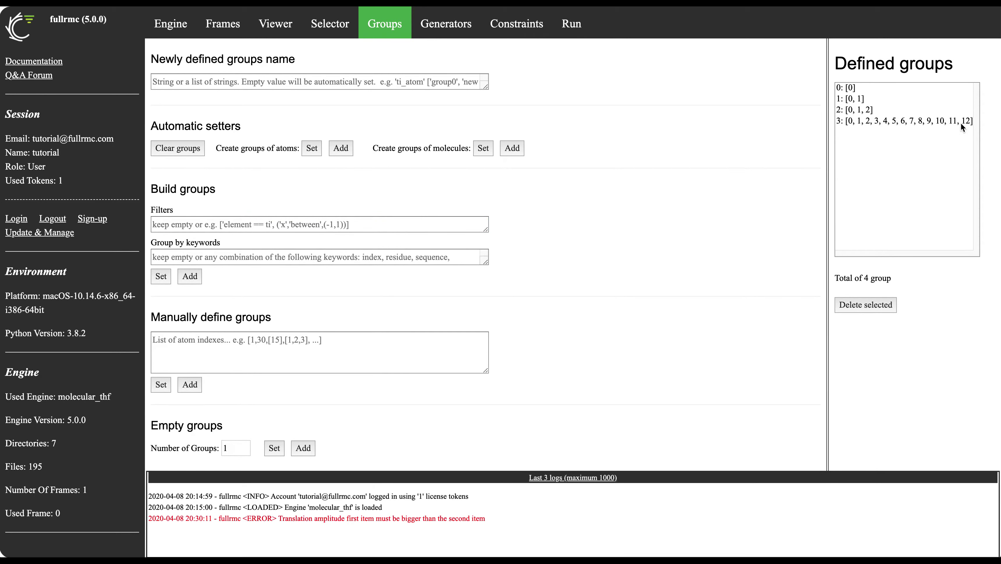
pyautogui.click(932, 122)
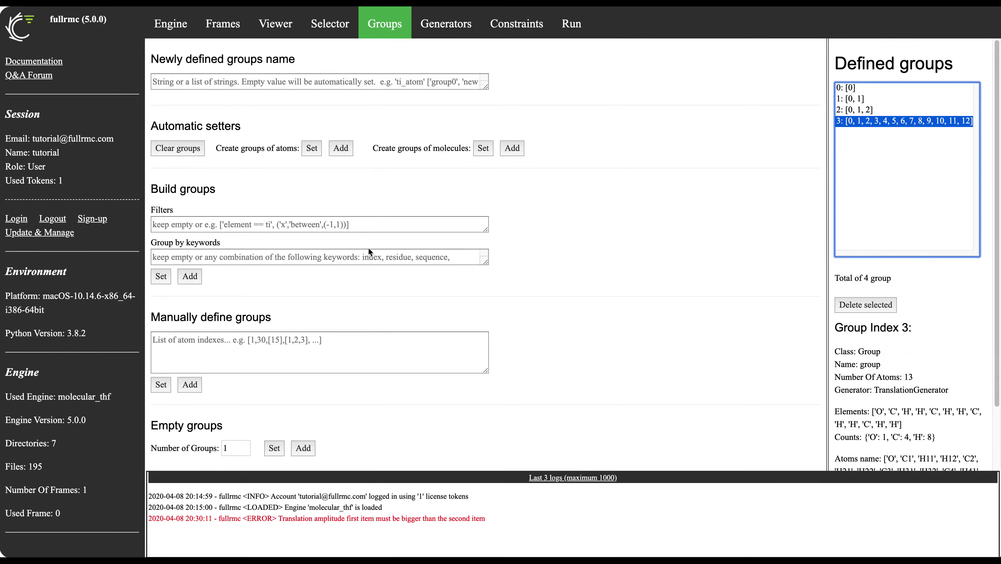
# Try to build and add another group with the filter 'sequence == 0'
pyautogui.click(299, 222)
pyautogui.write("'")
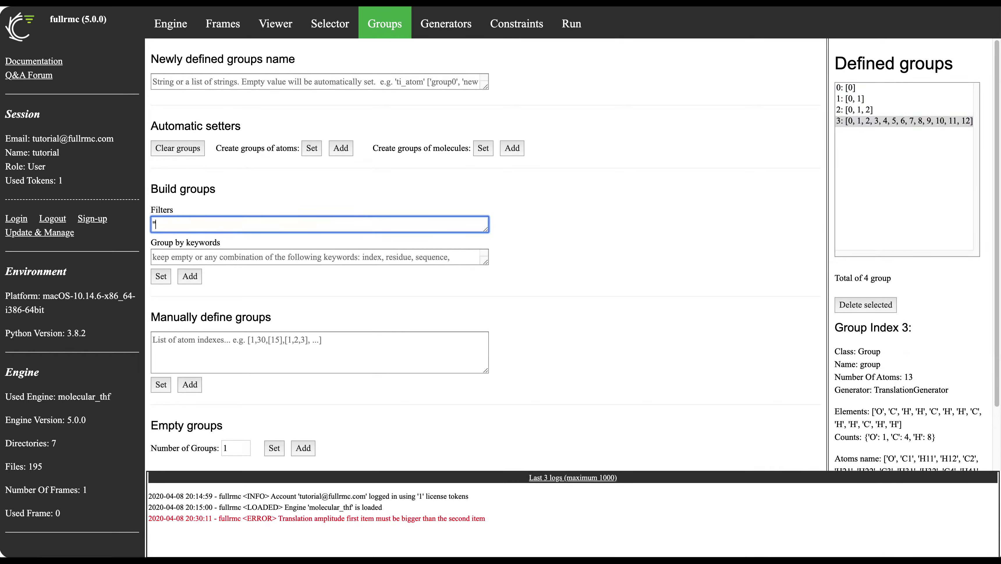
pyautogui.write("sequence == 0'")
pyautogui.click(189, 276)
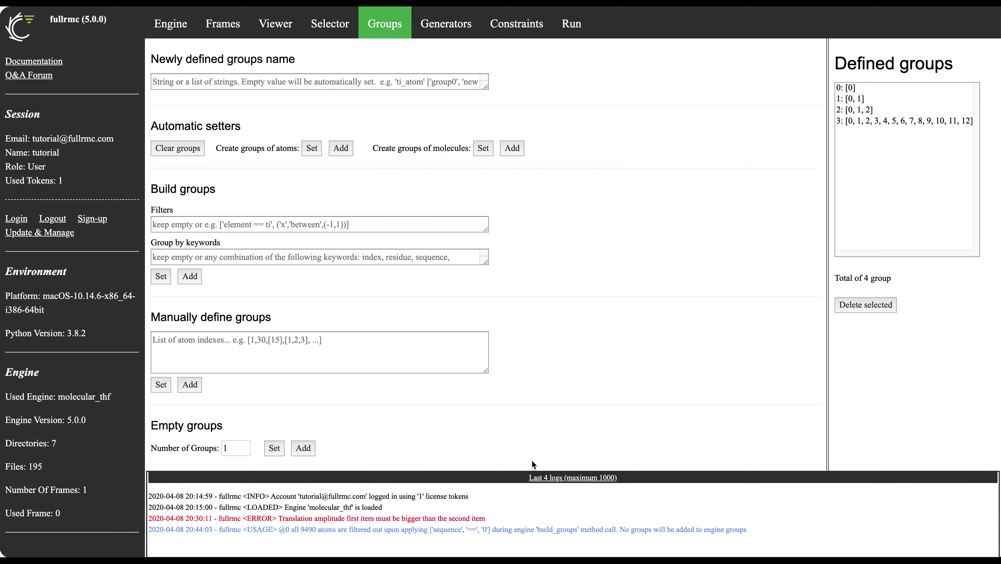
pyautogui.click(883, 121)
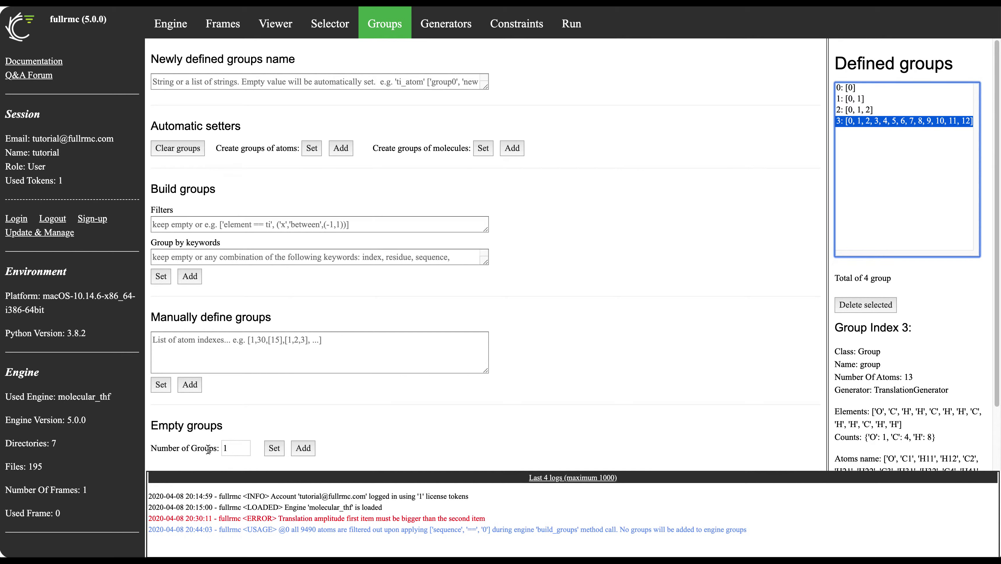
# Add one empty group to the defined groups and select the whole list of groups
pyautogui.click(313, 451)
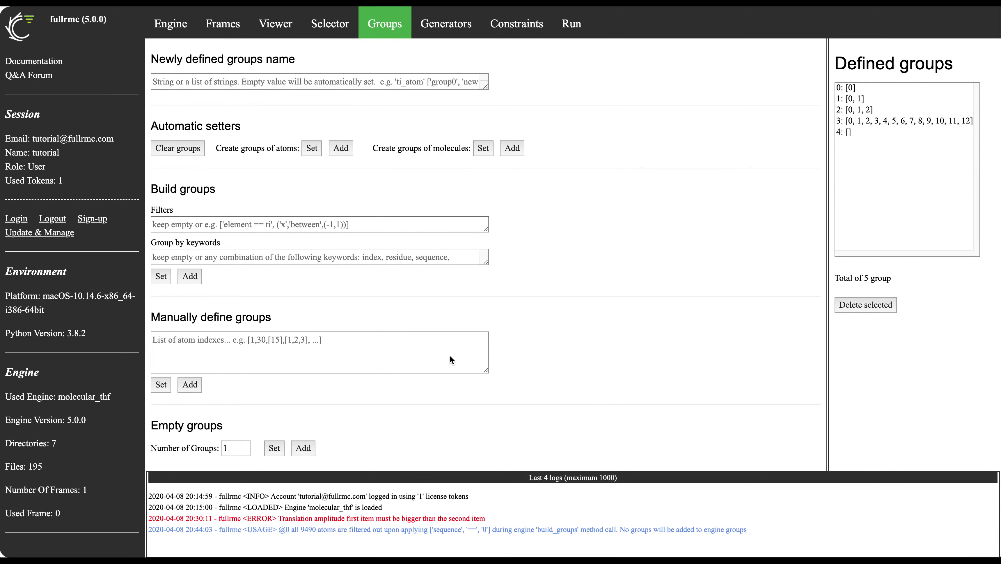
pyautogui.click(856, 158)
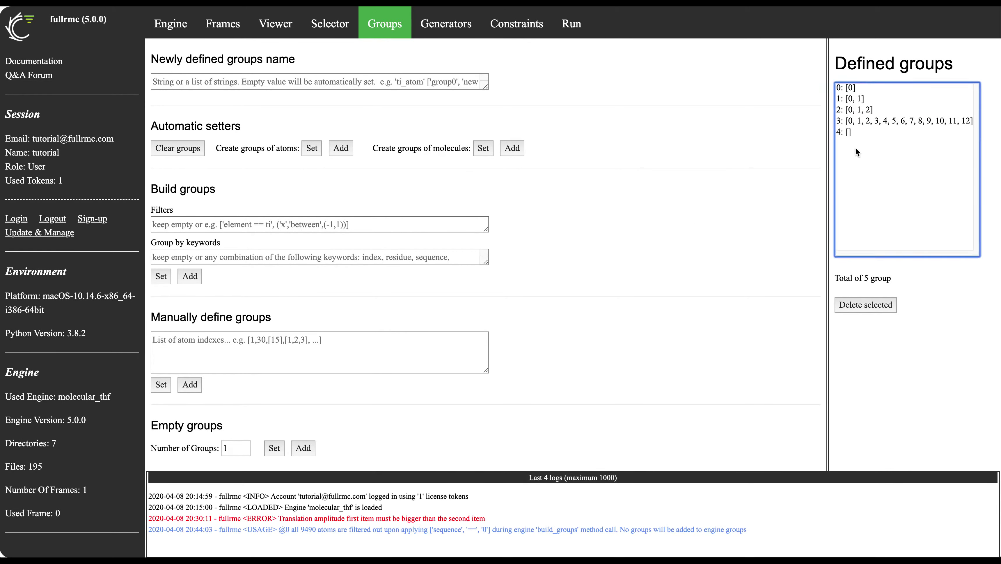
pyautogui.moveTo(850, 90); pyautogui.dragTo(847, 134)
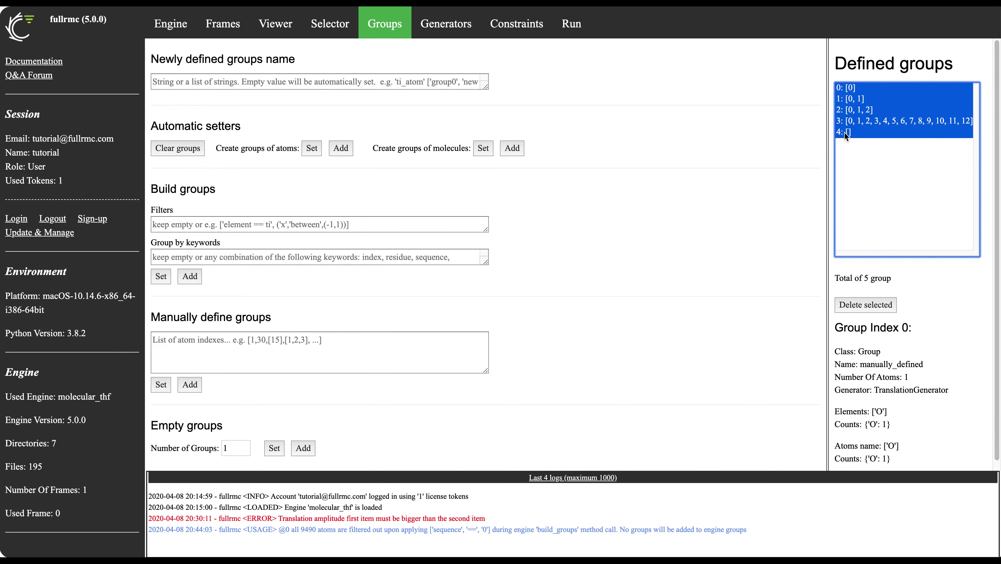
# Return to the Generators page and choose TranslationAlongSymmetryAxisGenerator as the type of generator to create
pyautogui.click(453, 30)
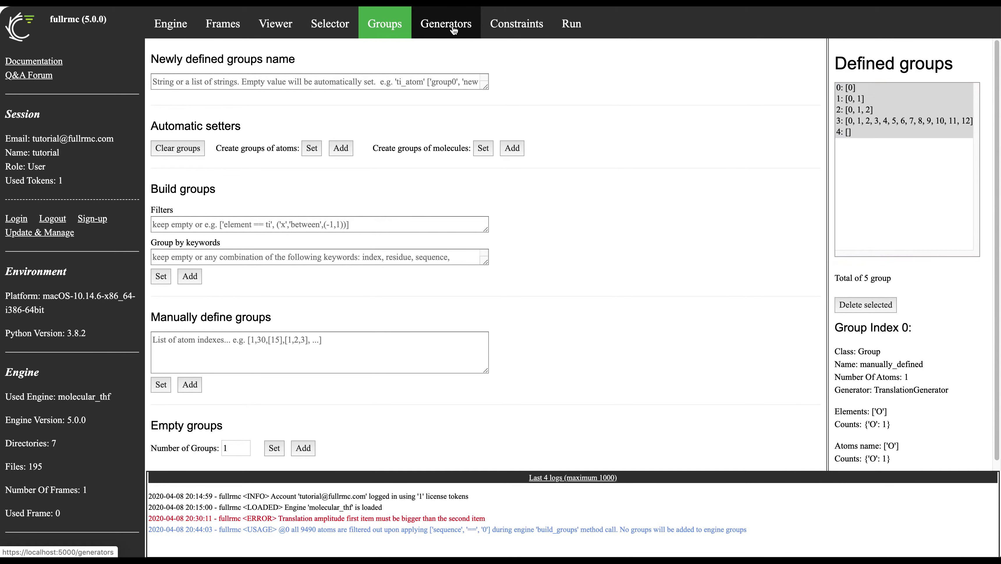
pyautogui.click(831, 87)
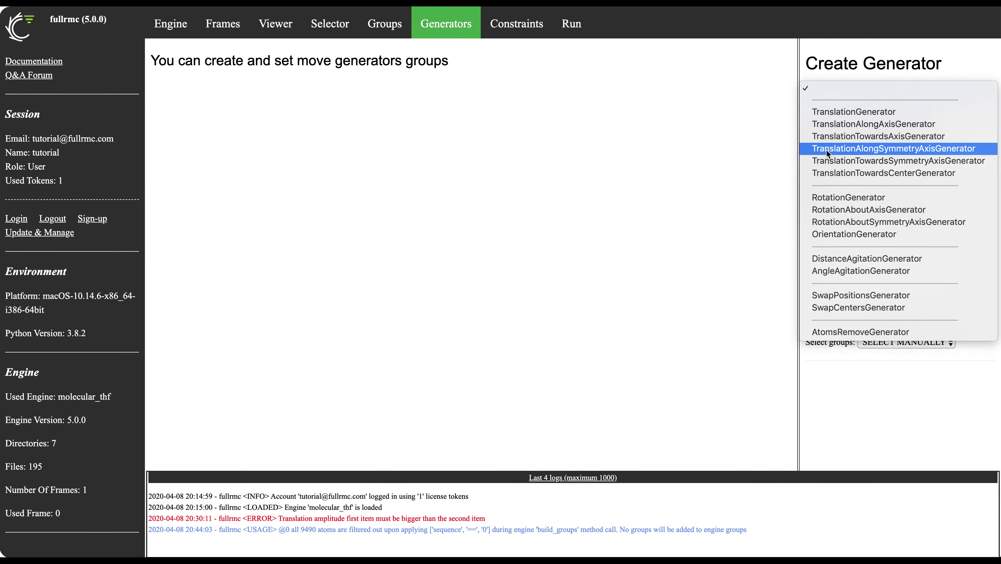
pyautogui.click(827, 148)
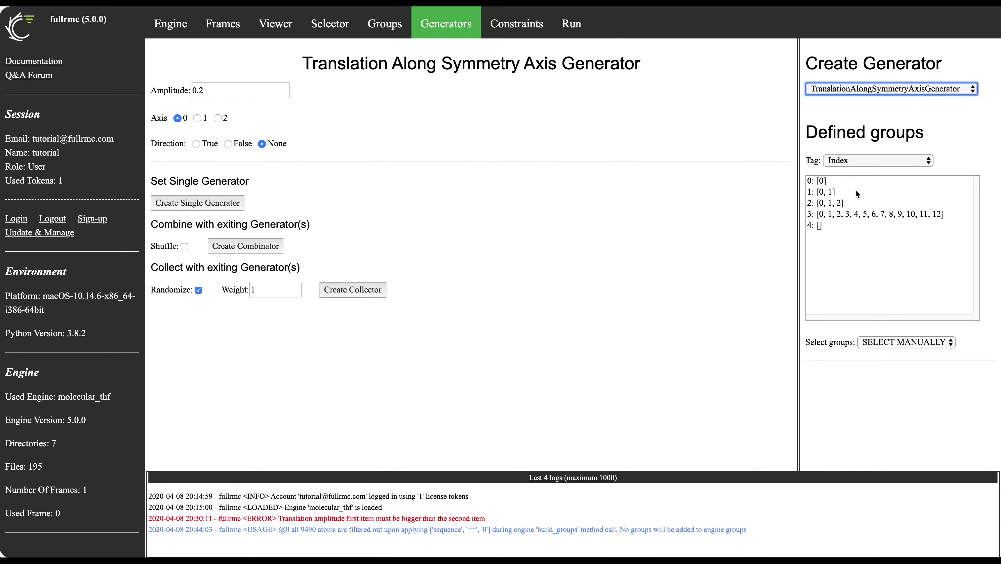
# Try to set a single translation along symmetry axis generator for the one-atom group 0
pyautogui.click(880, 182)
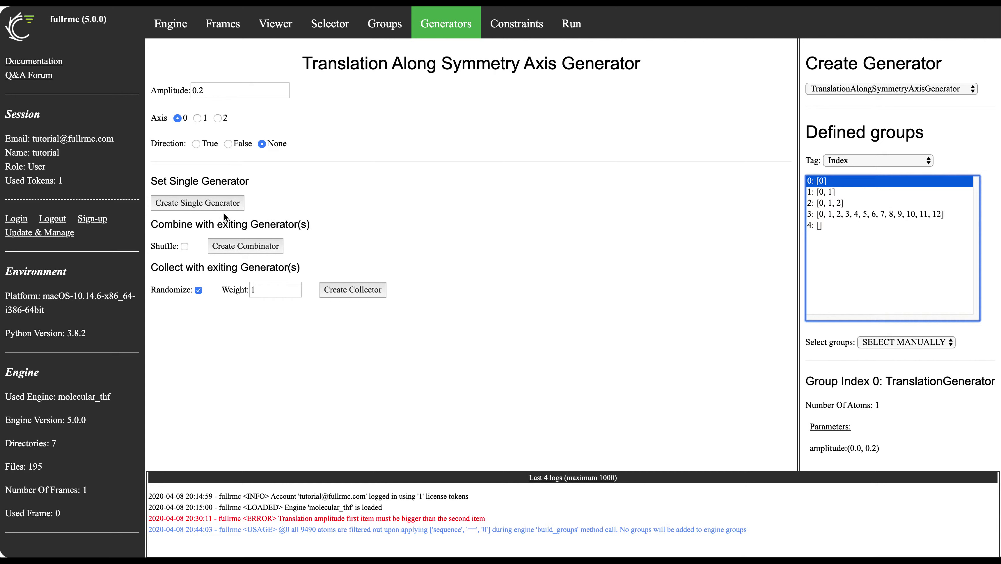
pyautogui.click(210, 207)
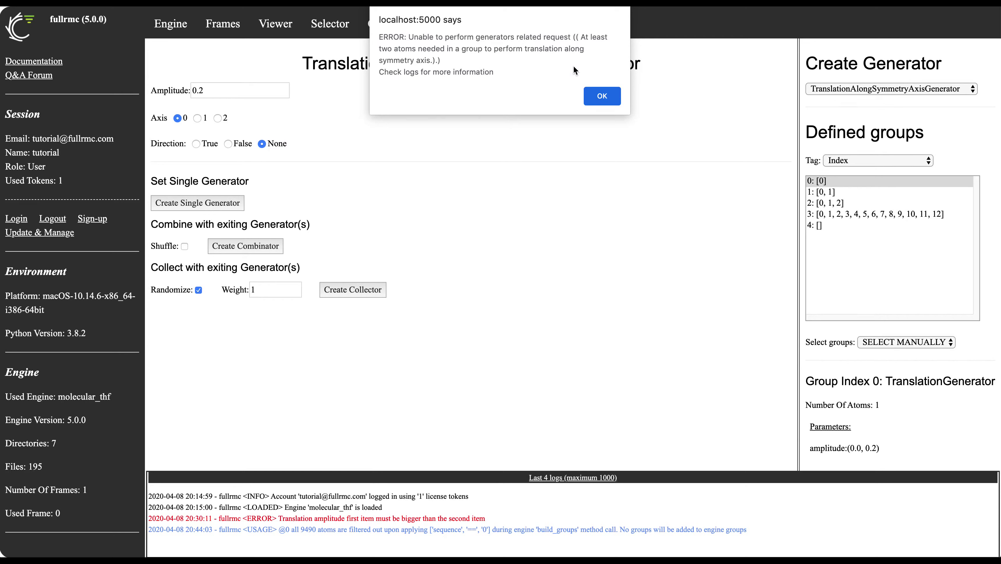
pyautogui.click(610, 99)
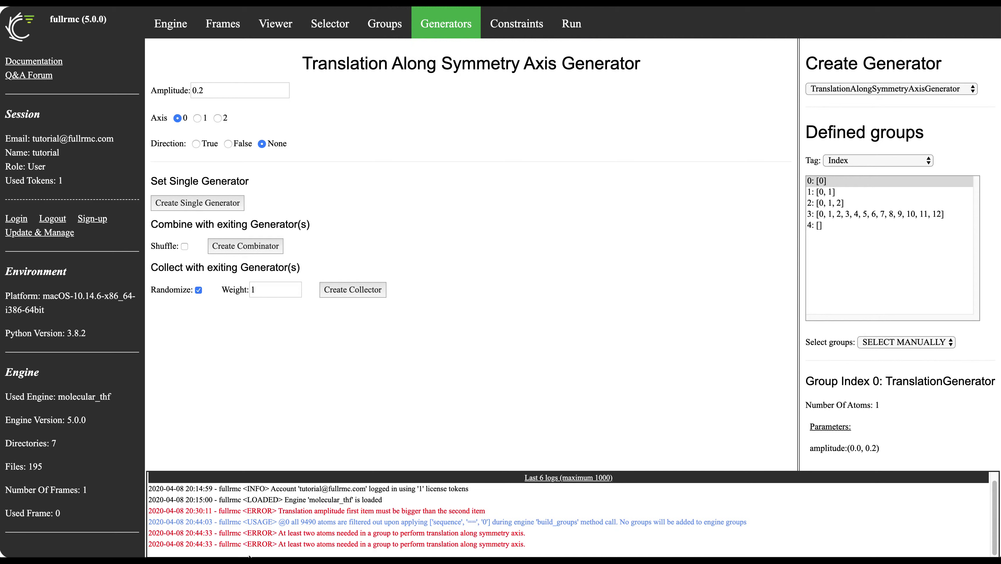
# Create a single translation along symmetry axis generator for group 1, with amplitude 0.2, axis 0 and direction None
pyautogui.click(835, 192)
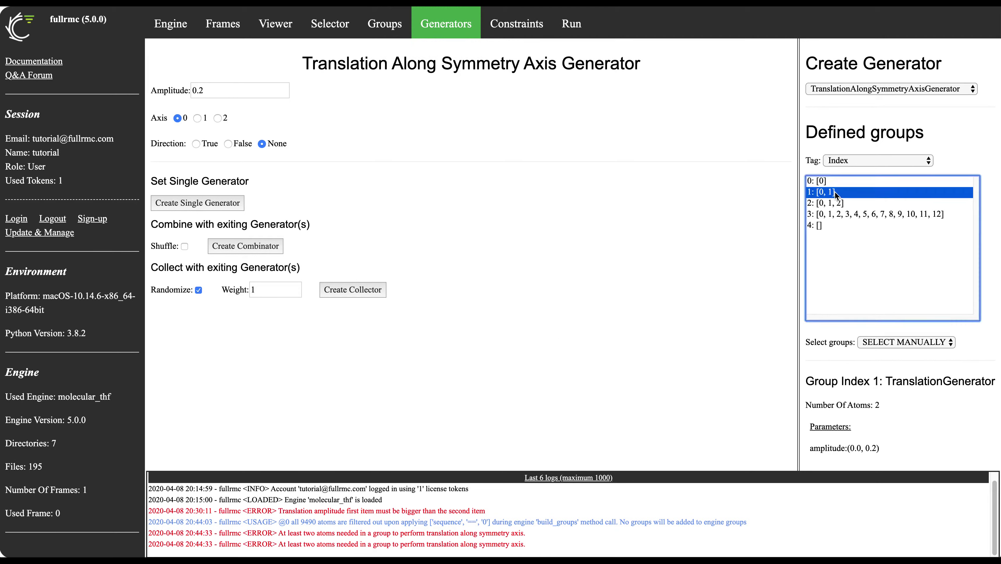
pyautogui.click(187, 203)
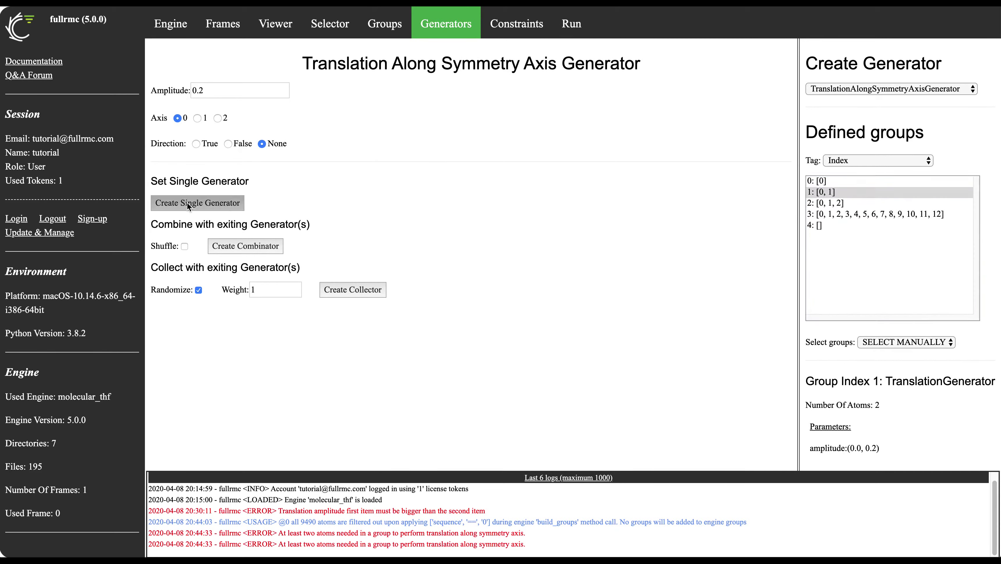
pyautogui.click(602, 83)
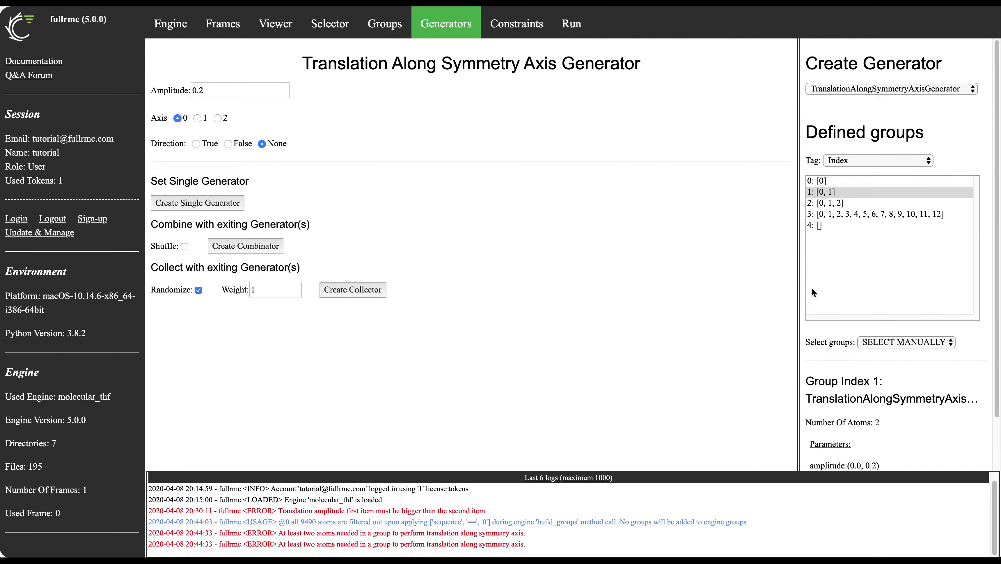
# Choose TranslationTowardsSymmetryAxisGenerator as the type of generator to create
pyautogui.click(836, 89)
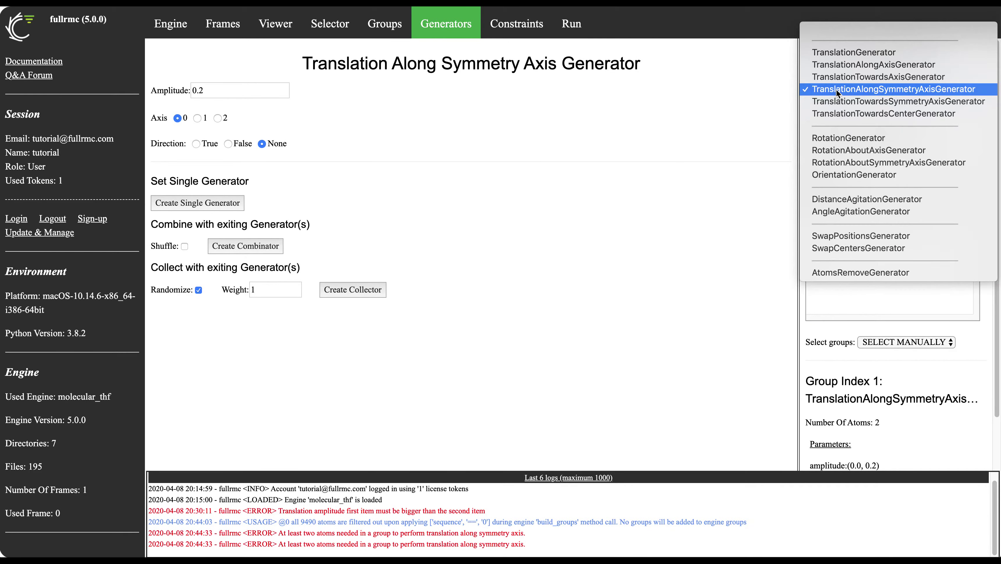
pyautogui.click(832, 101)
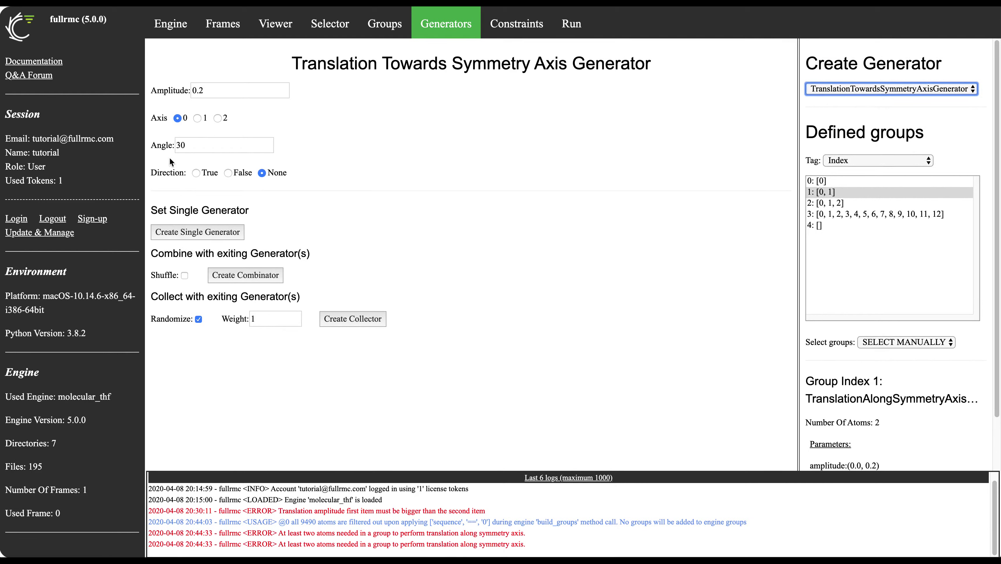
# Choose TranslationTowardsCenterGenerator as the type of generator to create and read the help for its amplitude and center
pyautogui.moveTo(197, 145); pyautogui.dragTo(176, 146)
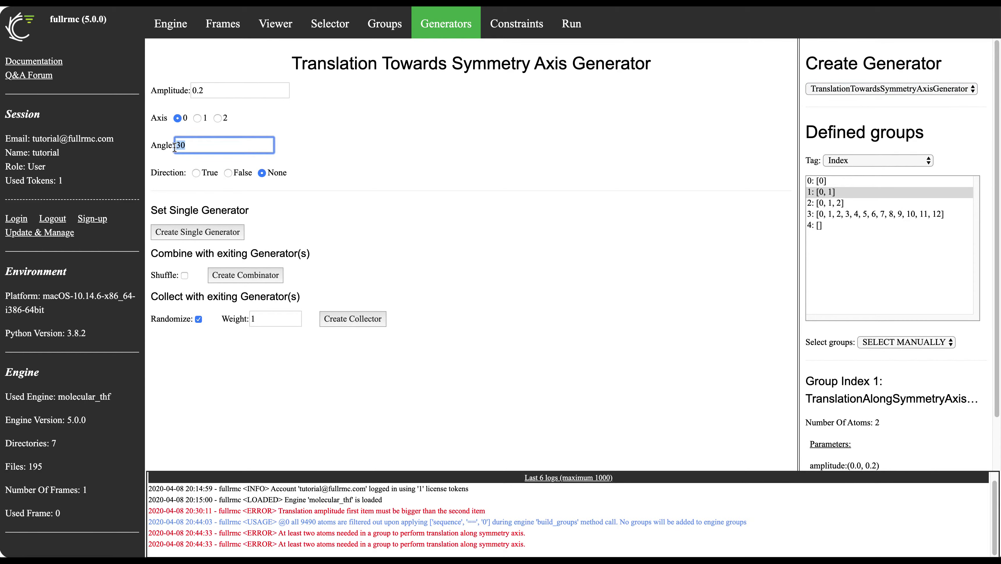
pyautogui.click(857, 92)
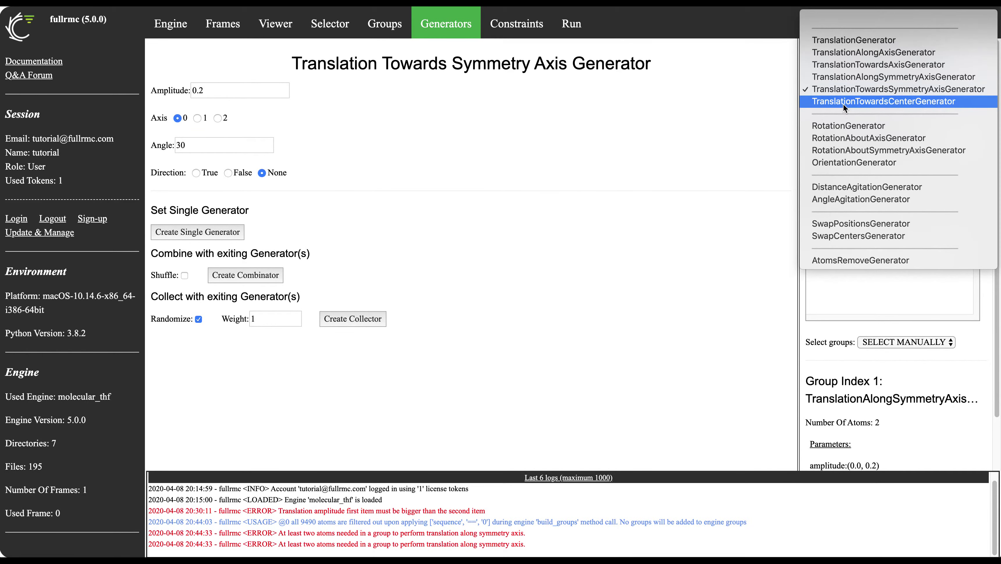
pyautogui.click(843, 102)
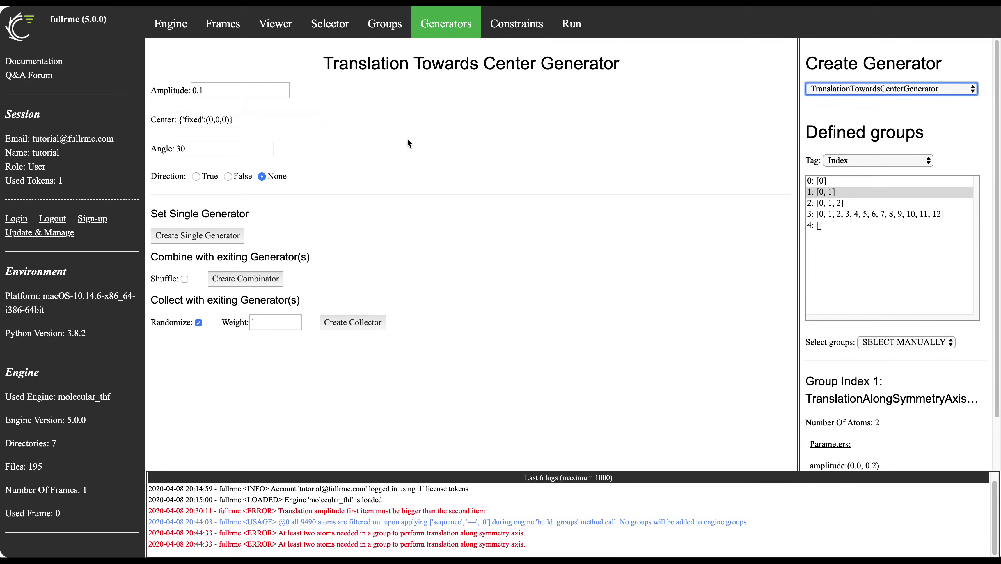
pyautogui.click(261, 124)
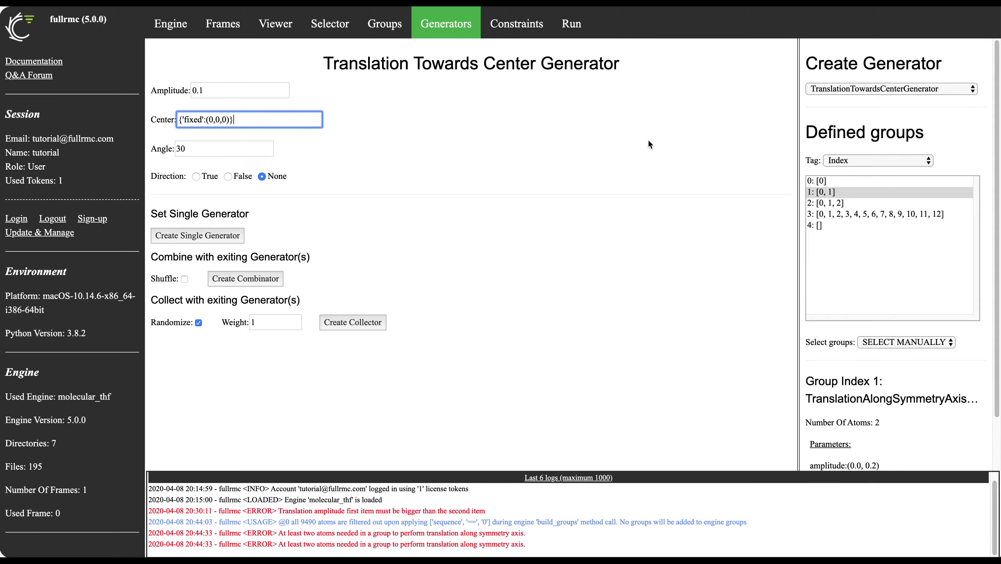
pyautogui.click(288, 138)
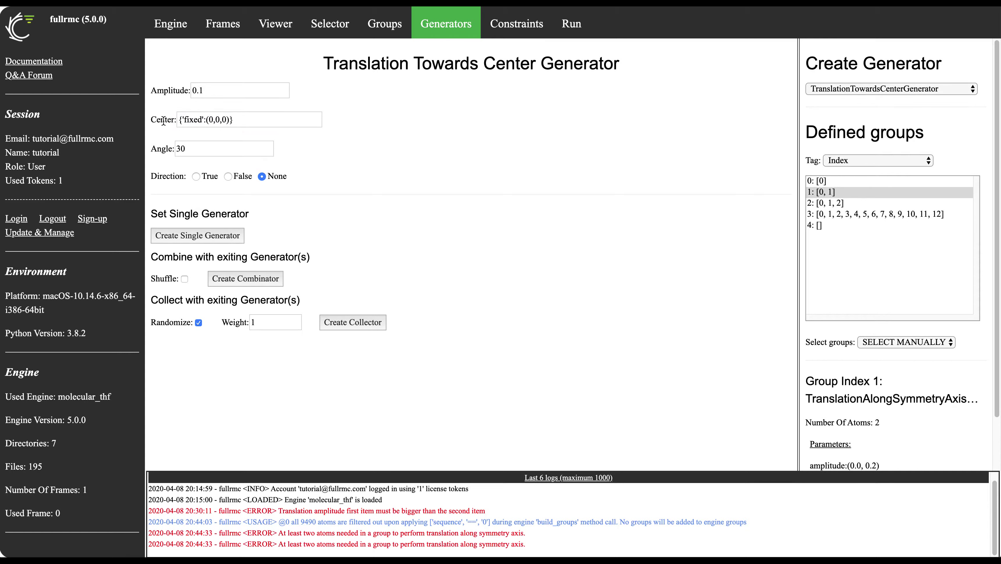
pyautogui.moveTo(151, 91); pyautogui.dragTo(194, 92)
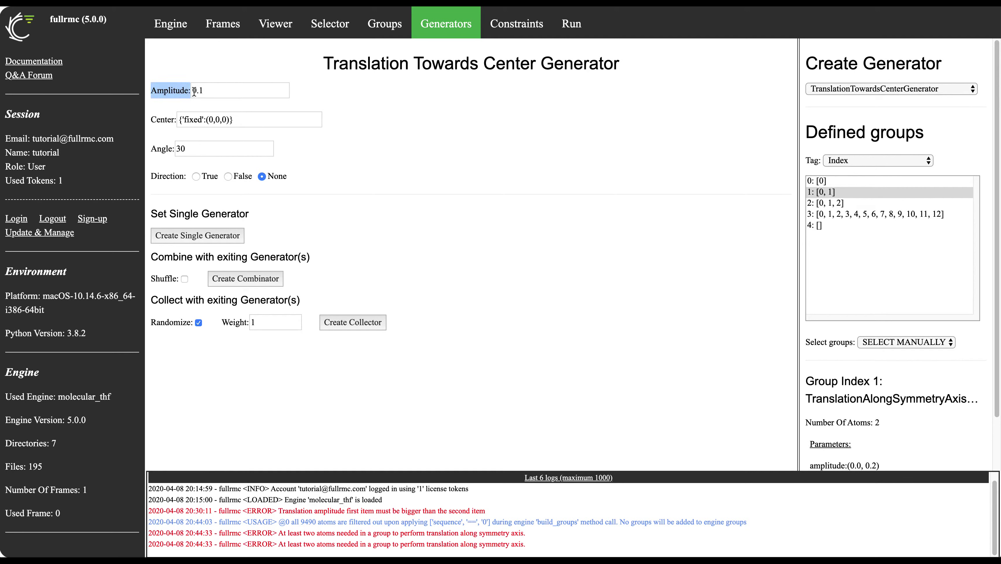
pyautogui.moveTo(194, 91)
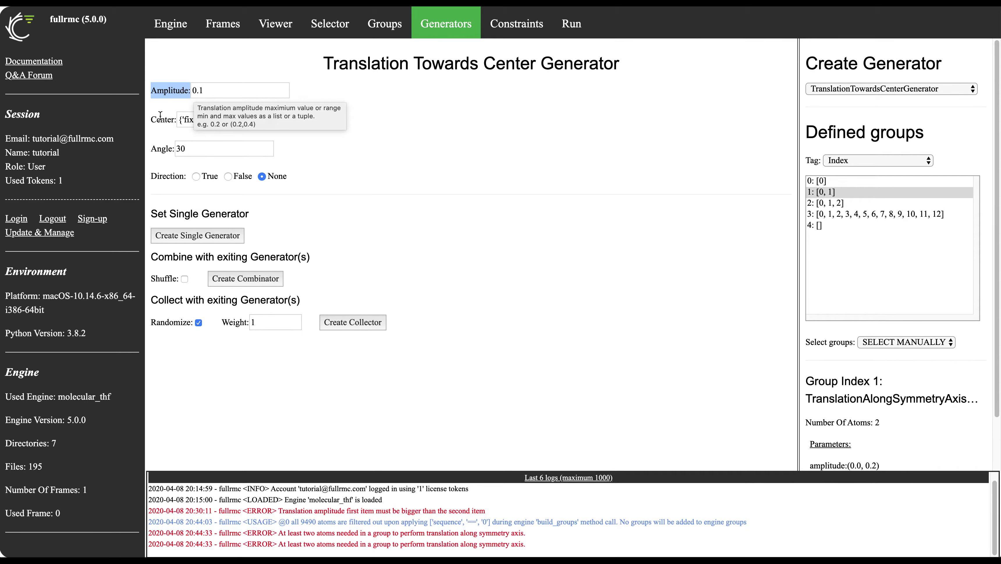
pyautogui.doubleClick(210, 90)
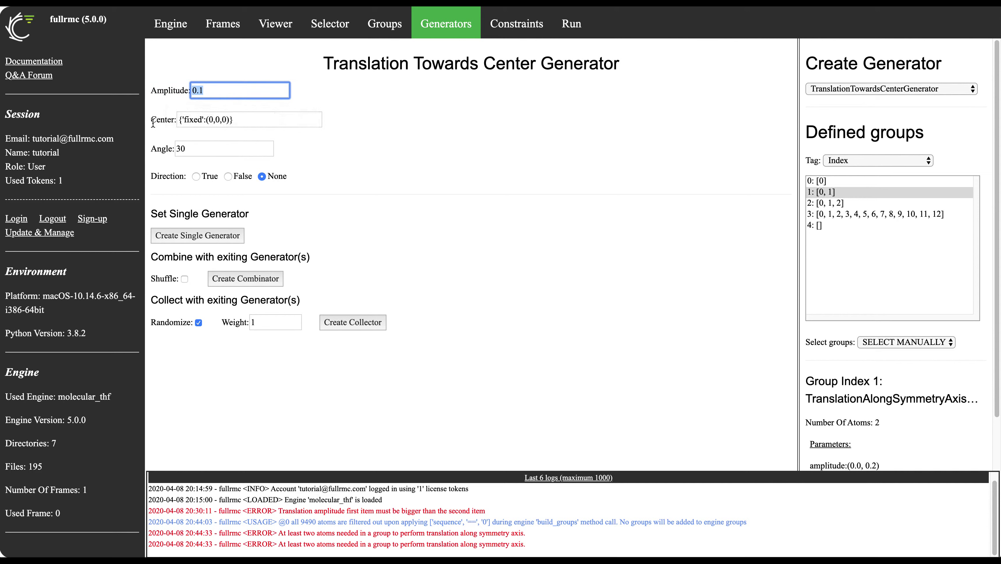
pyautogui.moveTo(156, 119)
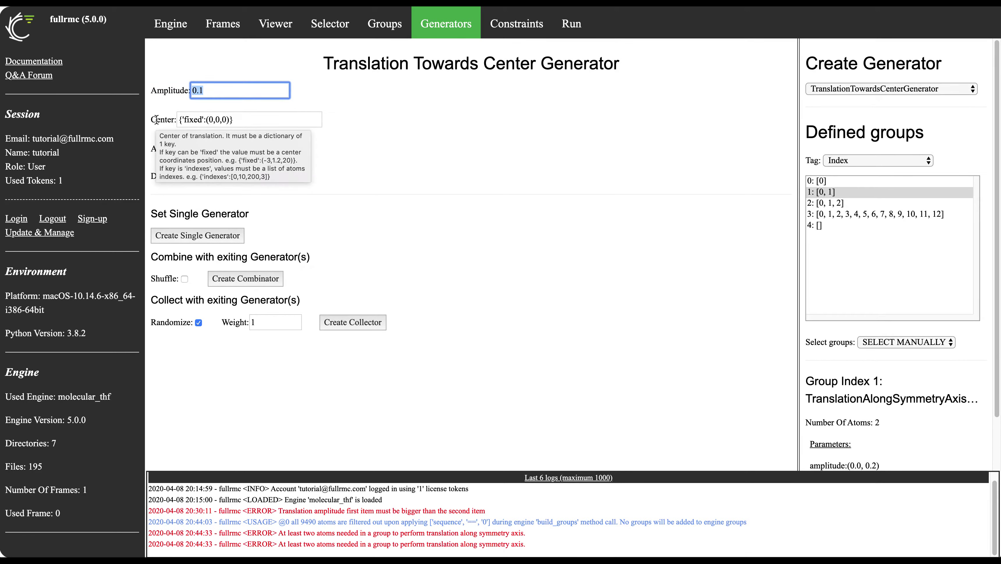
# Set the translation center to {'indexes':[0,1,2,3,30]} in place of the fixed coordinates
pyautogui.doubleClick(189, 120)
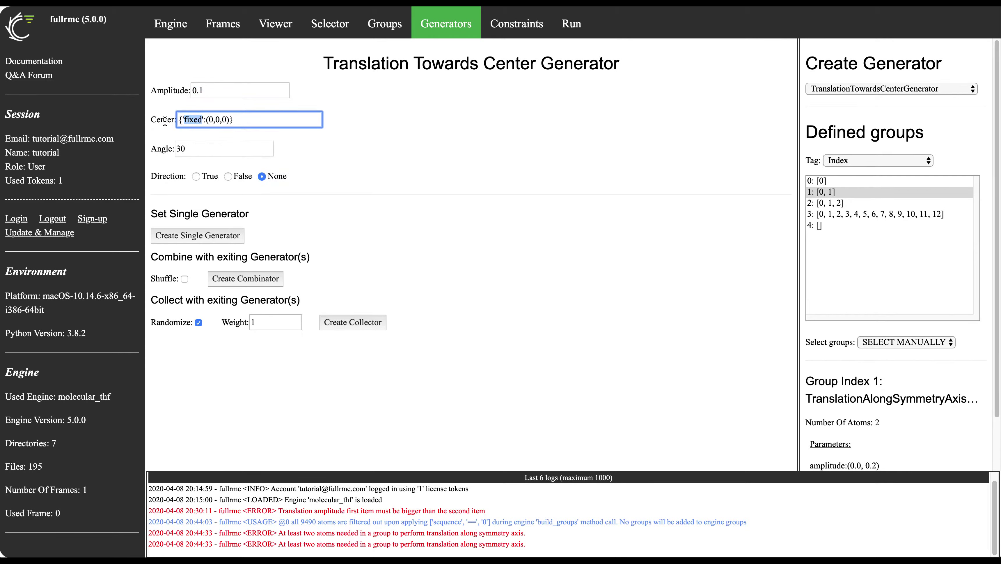
pyautogui.moveTo(165, 120)
pyautogui.write('indexes')
pyautogui.press('Right')
pyautogui.press('Right')
pyautogui.press('Right')
pyautogui.press('Right')
pyautogui.press('Right')
pyautogui.press('Right')
pyautogui.press('Right')
pyautogui.press('Right')
pyautogui.press('BackSpace')
pyautogui.press('BackSpace')
pyautogui.press('BackSpace')
pyautogui.press('BackSpace')
pyautogui.press('BackSpace')
pyautogui.press('BackSpace')
pyautogui.press('BackSpace')
pyautogui.write('[]')
pyautogui.press('Left')
pyautogui.write('0,1,23')
pyautogui.press('BackSpace')
pyautogui.write(',3,30')
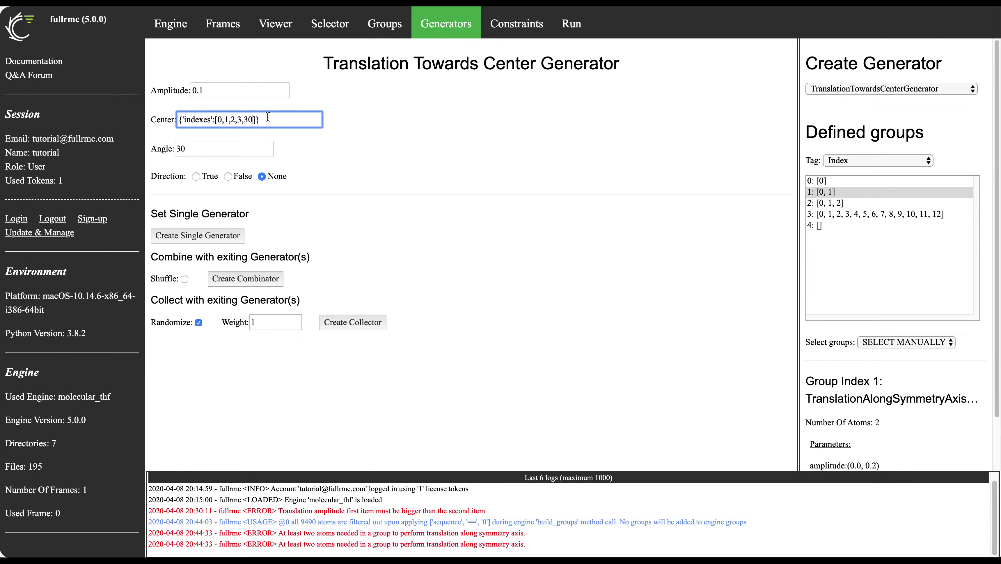
# Examine the atom index list of the center parameter and its help on the fixed and indexes keys
pyautogui.moveTo(269, 121)
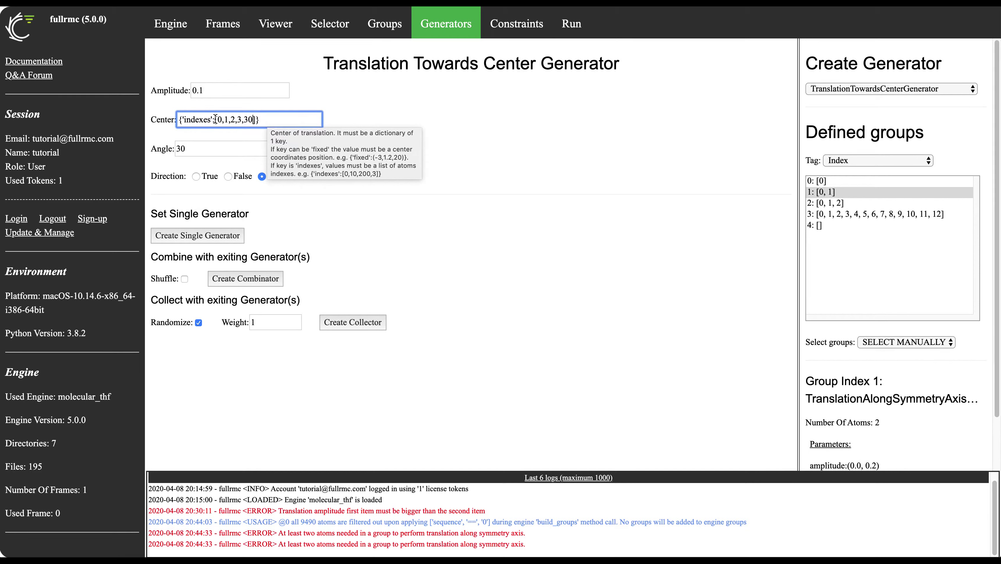
pyautogui.moveTo(215, 119); pyautogui.dragTo(257, 121)
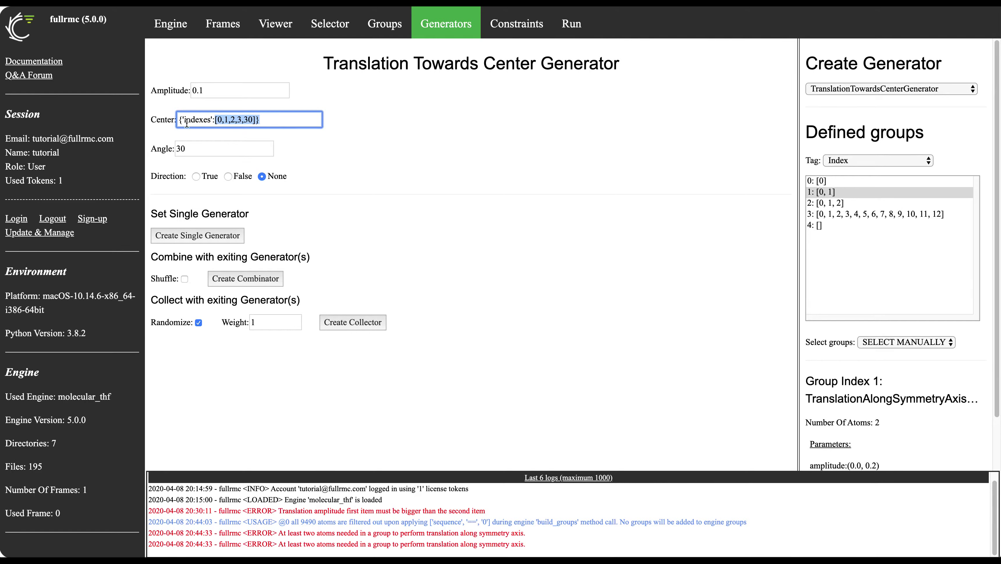
pyautogui.click(239, 119)
pyautogui.moveTo(215, 119); pyautogui.dragTo(258, 120)
pyautogui.click(277, 118)
pyautogui.moveTo(154, 118); pyautogui.dragTo(230, 119)
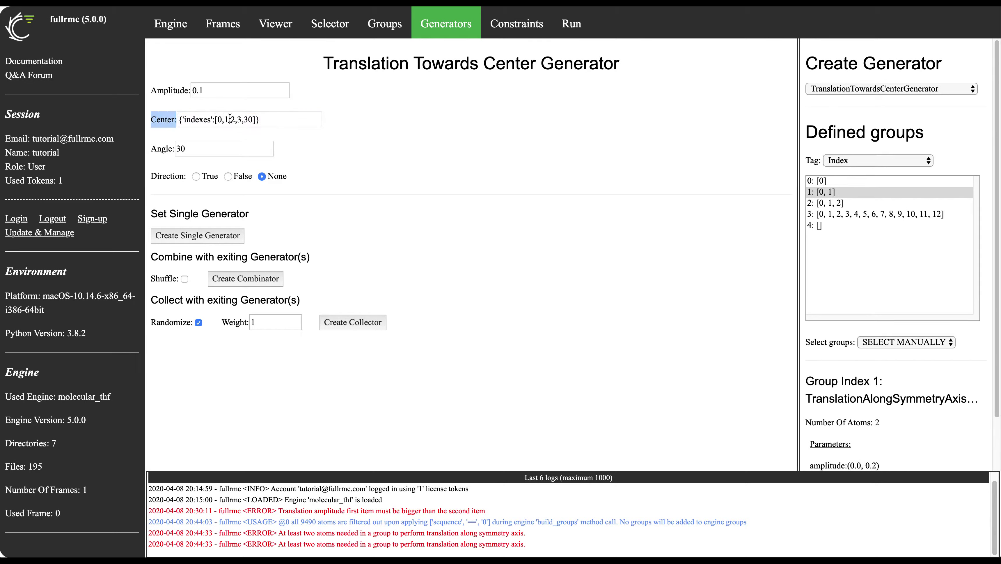
pyautogui.moveTo(294, 119)
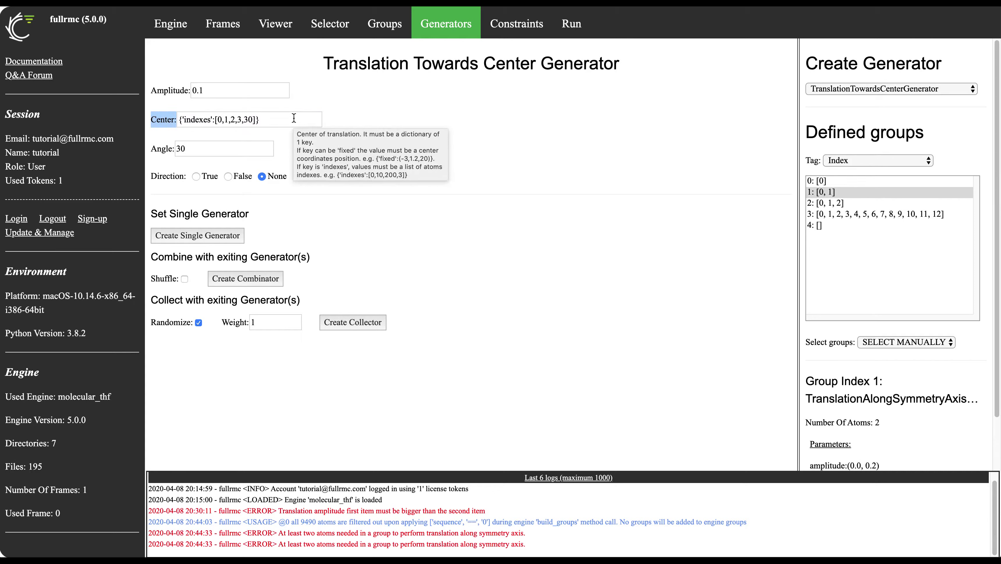
# Create a single translation towards center generator for group 1, with amplitude 0.1, angle 30 and direction None, and review its parameters
pyautogui.click(201, 149)
pyautogui.doubleClick(201, 148)
pyautogui.write('0')
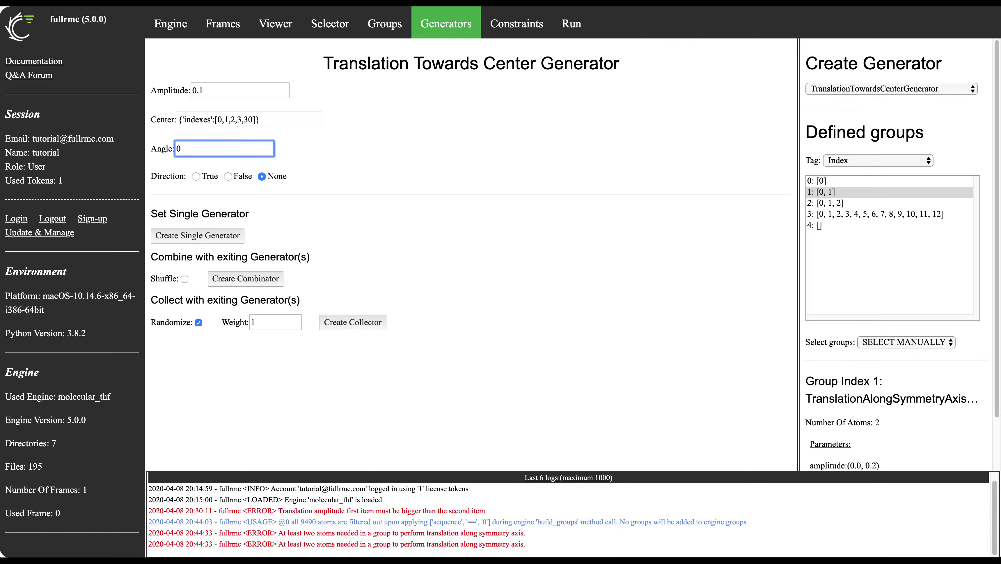
pyautogui.press('BackSpace')
pyautogui.write('30')
pyautogui.click(281, 118)
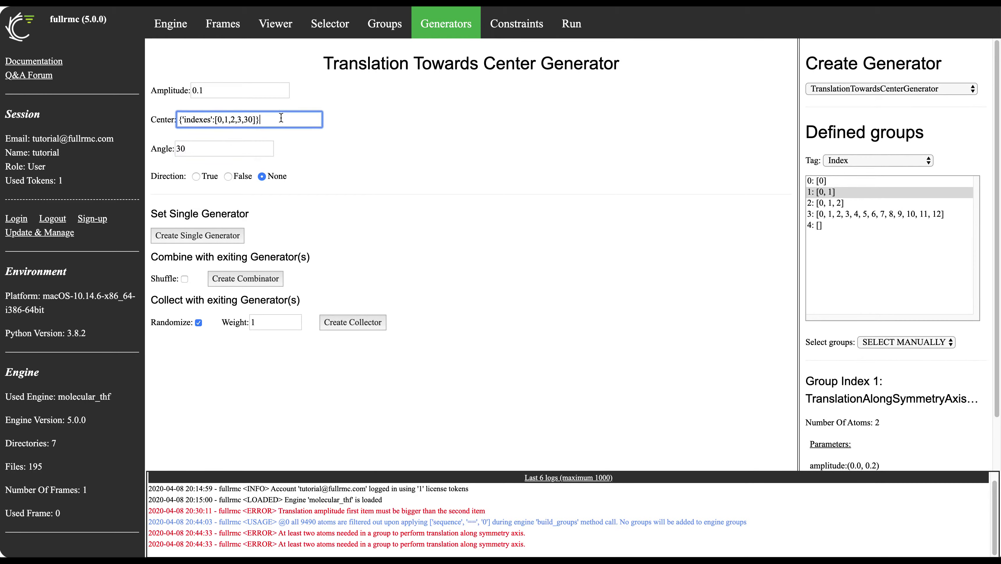
pyautogui.click(219, 241)
pyautogui.click(602, 86)
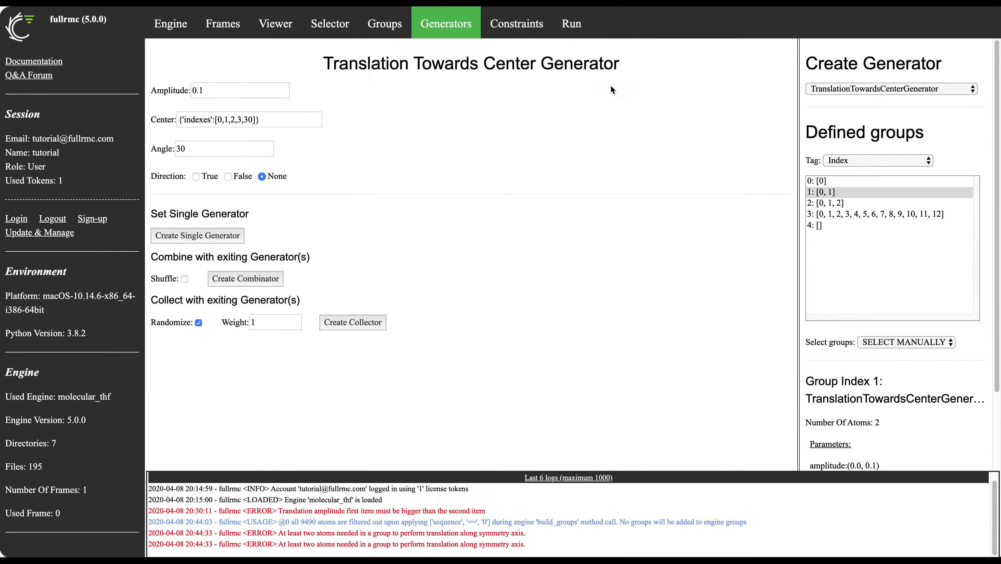
pyautogui.scroll(-5, 863, 388)
pyautogui.scroll(5, 862, 389)
pyautogui.moveTo(188, 119)
pyautogui.moveTo(215, 119); pyautogui.dragTo(255, 119)
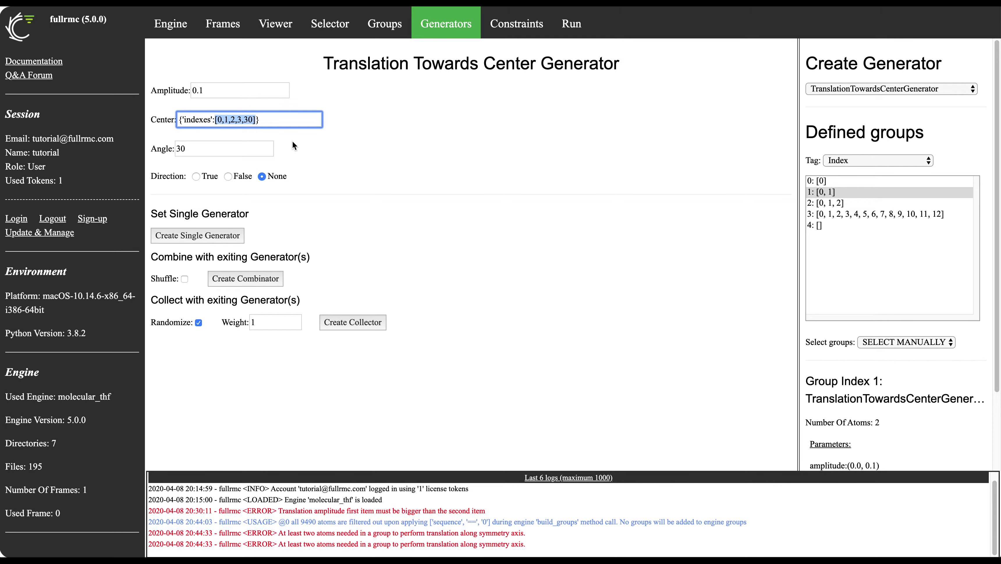
# Choose RotationGenerator and try to set it as a single generator with amplitude 2 for the one-atom group 0
pyautogui.click(869, 90)
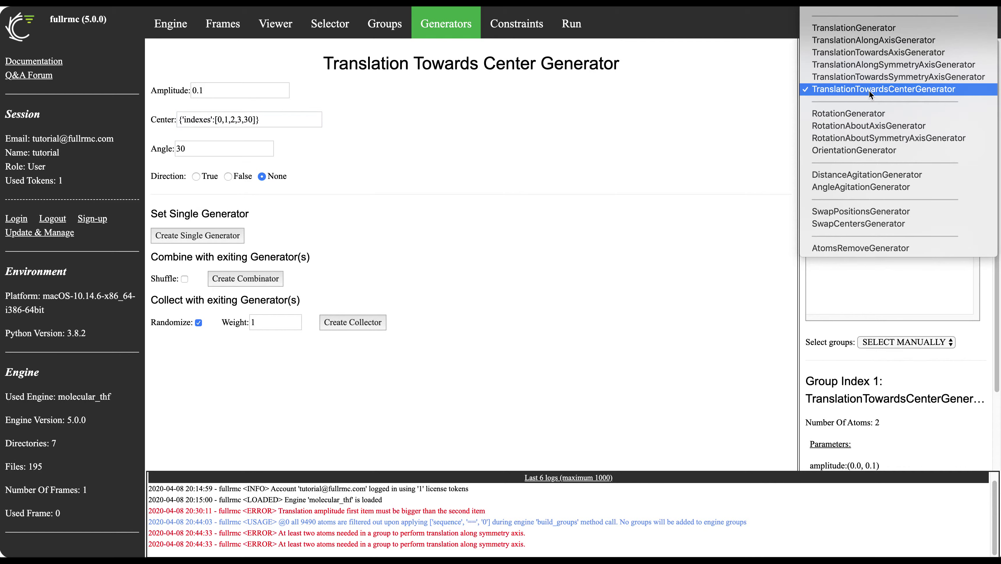
pyautogui.click(857, 113)
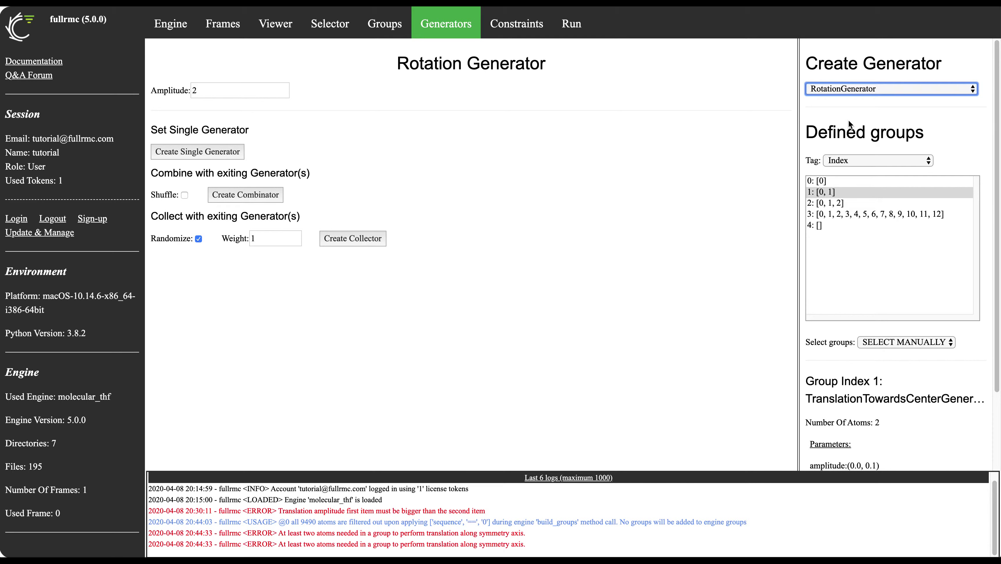
pyautogui.press('Tab')
pyautogui.press('Up')
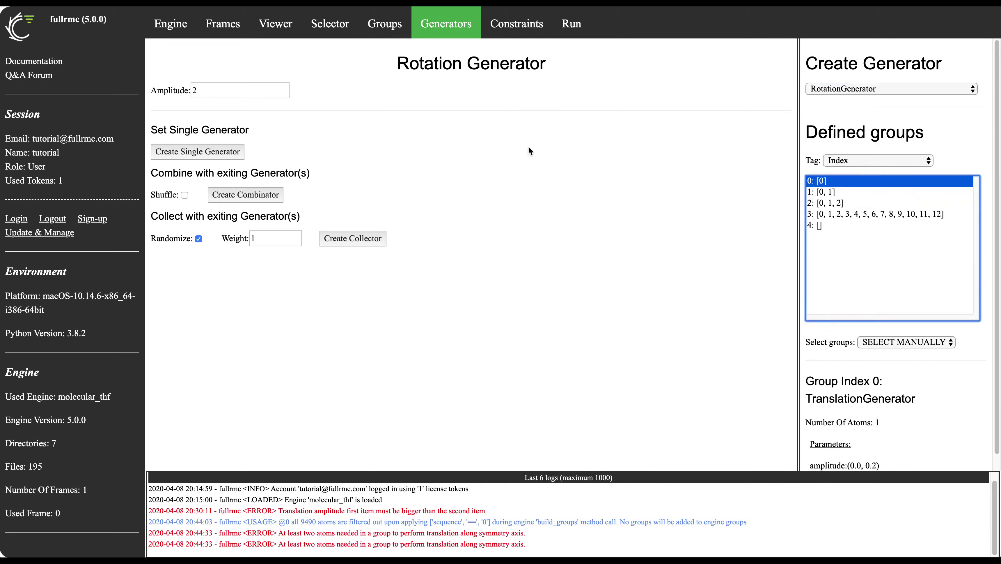
pyautogui.click(221, 152)
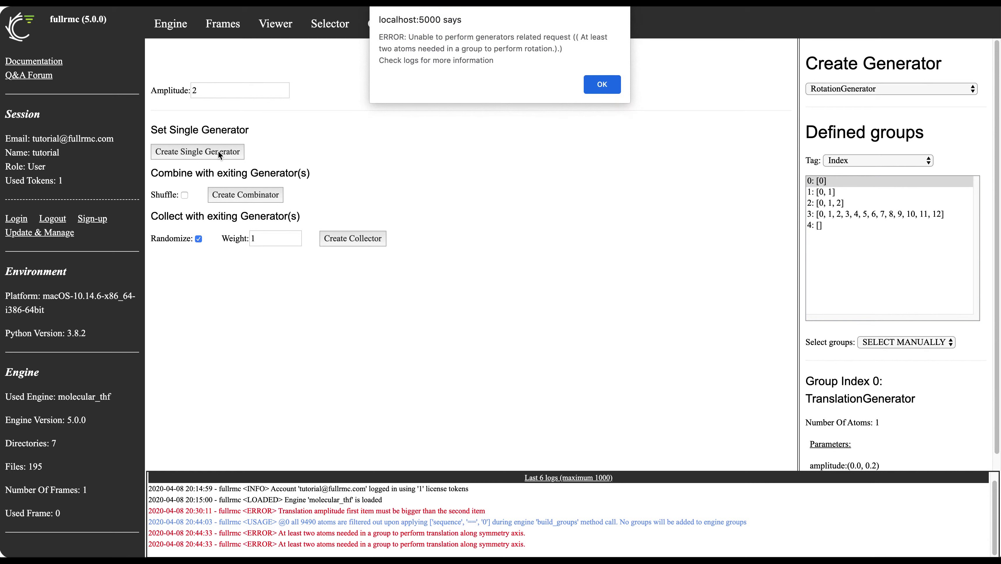
pyautogui.click(605, 85)
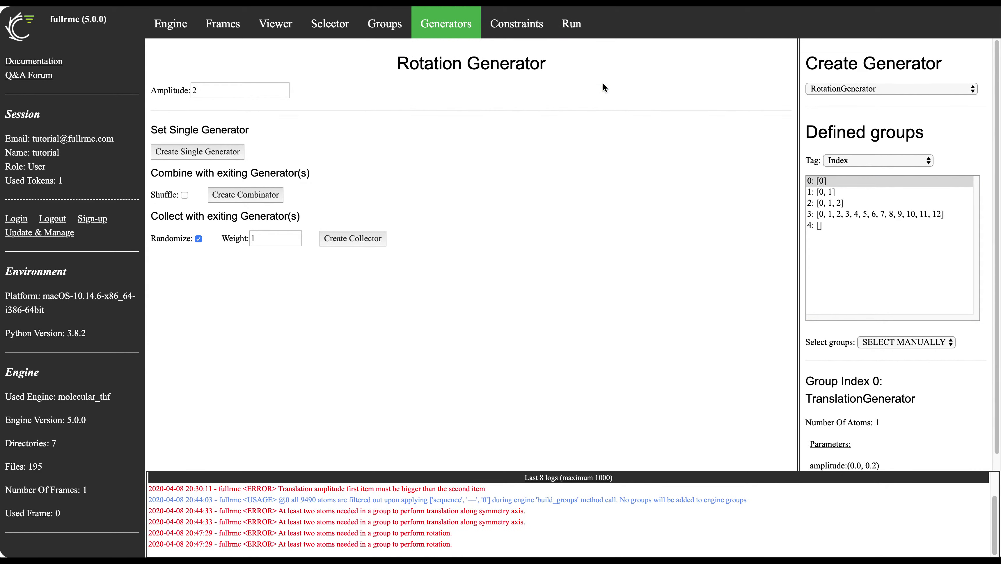
# Create a single rotation generator with amplitude 2 for group 1
pyautogui.click(821, 191)
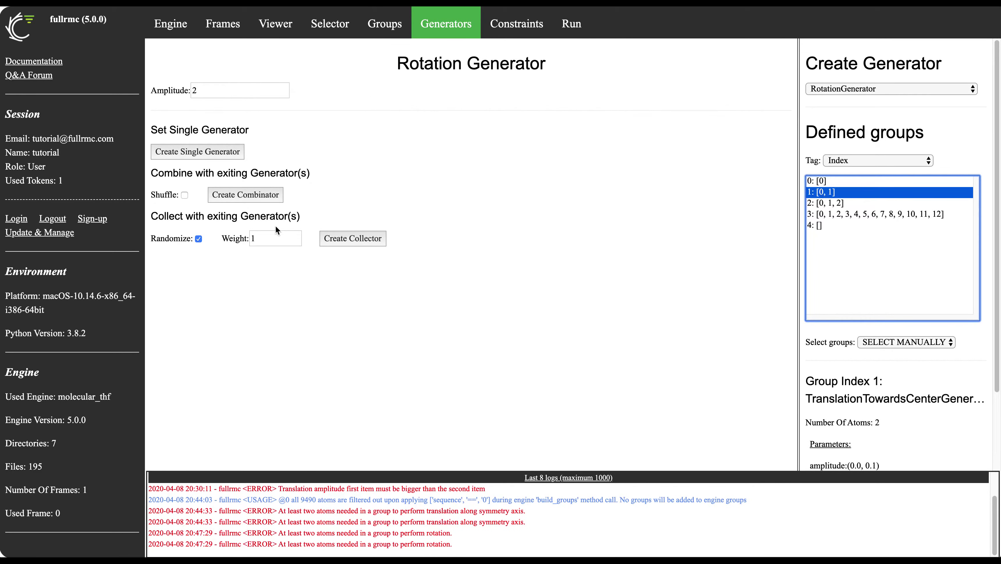
pyautogui.click(219, 154)
pyautogui.click(598, 86)
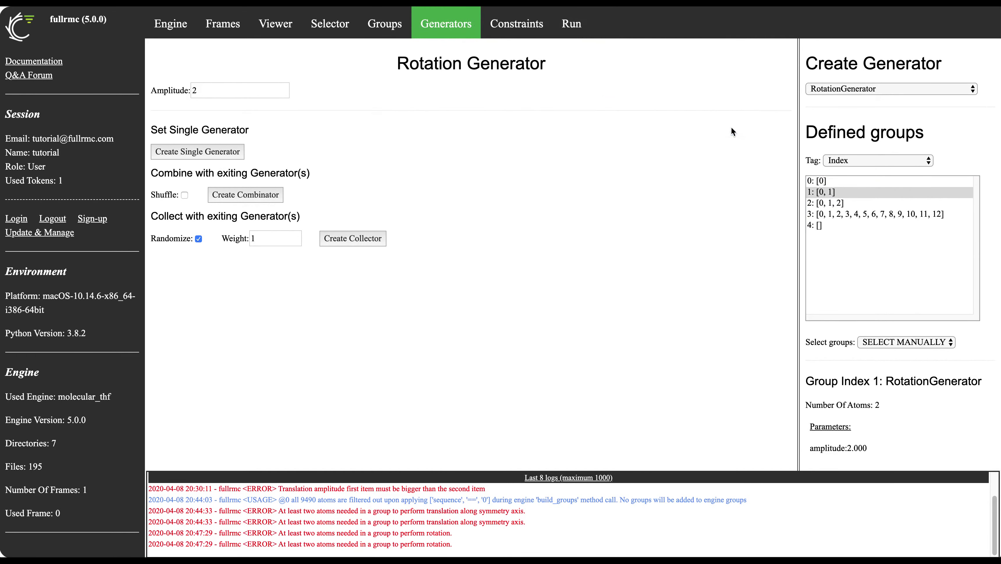
# Create a single RotationAboutAxisGenerator for group 1 with amplitude 2 and axis (1,0,0)
pyautogui.click(850, 88)
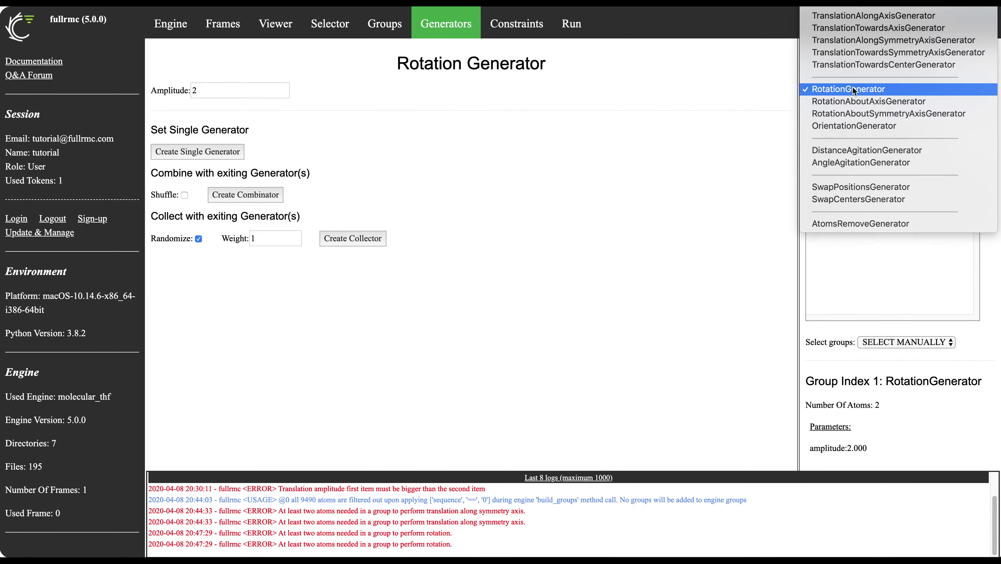
pyautogui.click(847, 103)
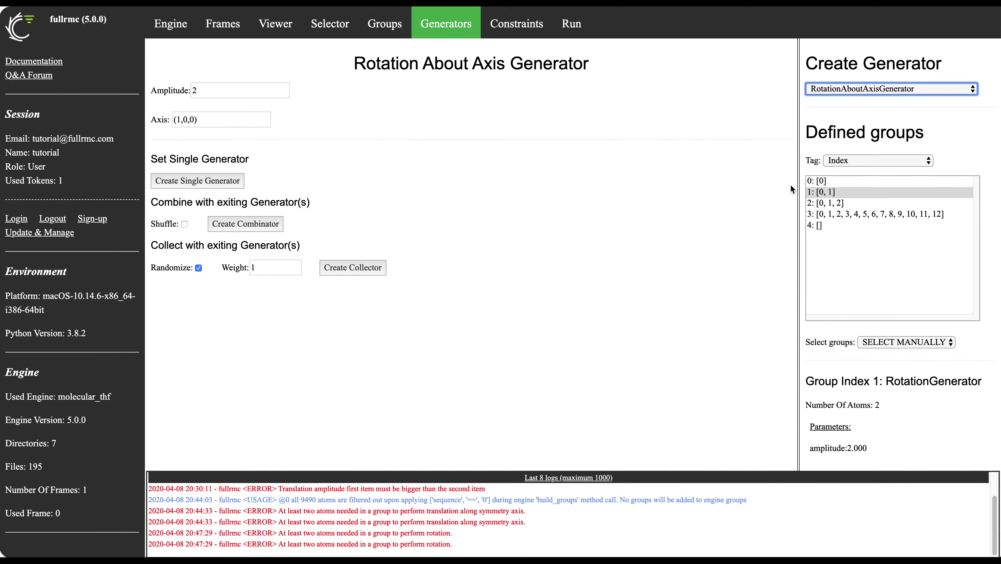
pyautogui.click(172, 186)
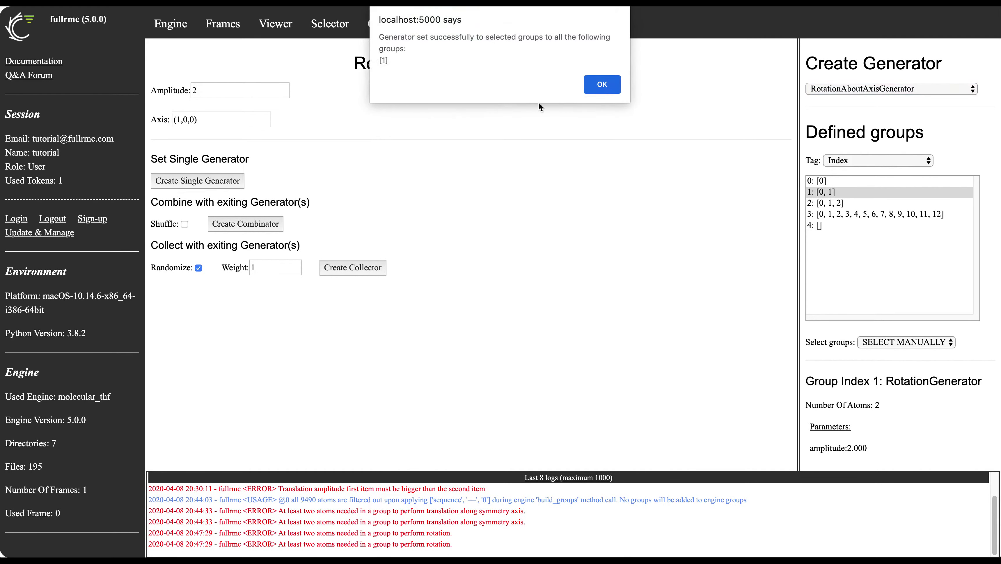
pyautogui.click(614, 91)
# Create a single RotationAboutSymmetryAxisGenerator for group 1 with amplitude 2 and axis 0
pyautogui.click(859, 87)
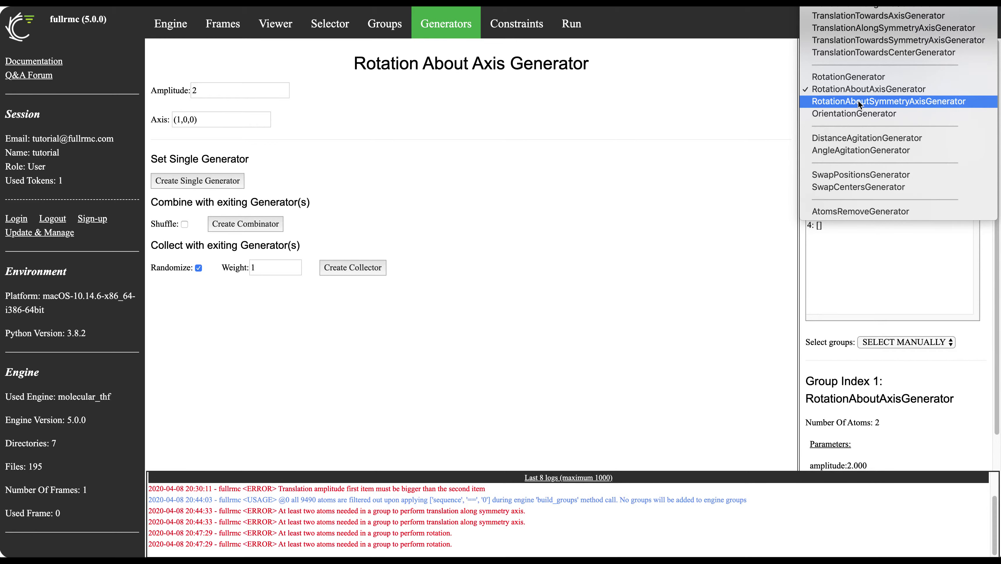
pyautogui.click(860, 102)
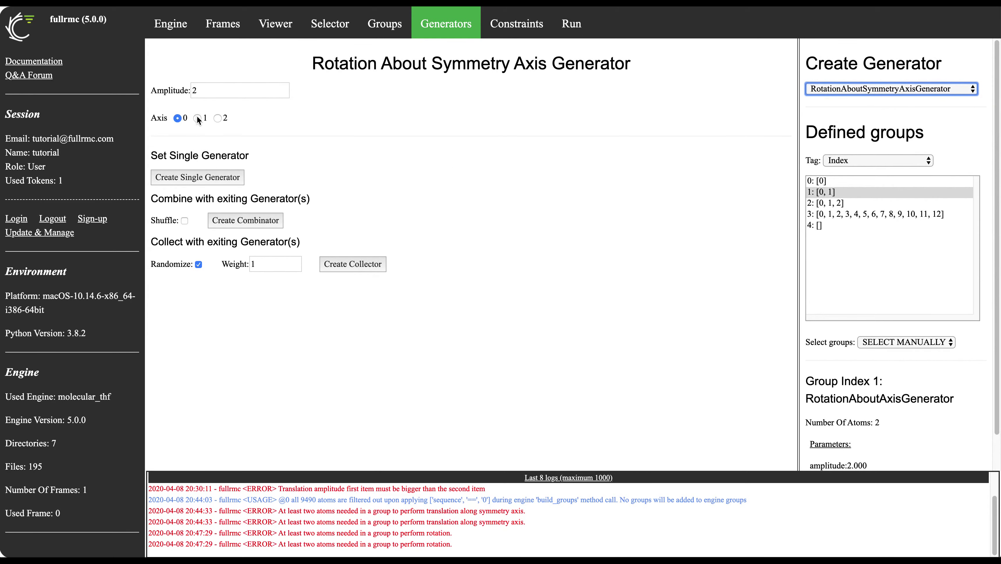
pyautogui.moveTo(198, 117)
pyautogui.click(198, 117)
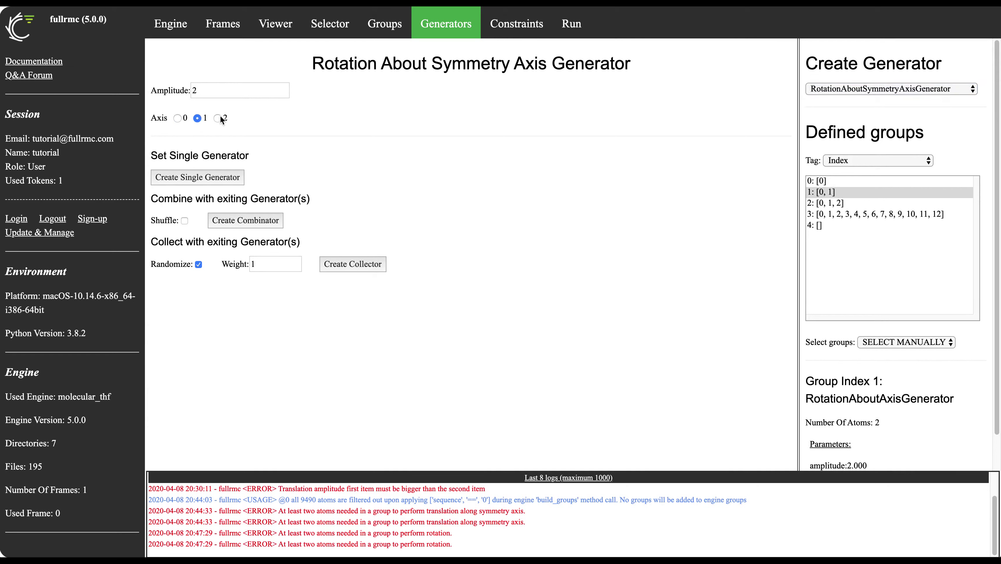
pyautogui.click(178, 118)
pyautogui.click(221, 175)
pyautogui.click(599, 84)
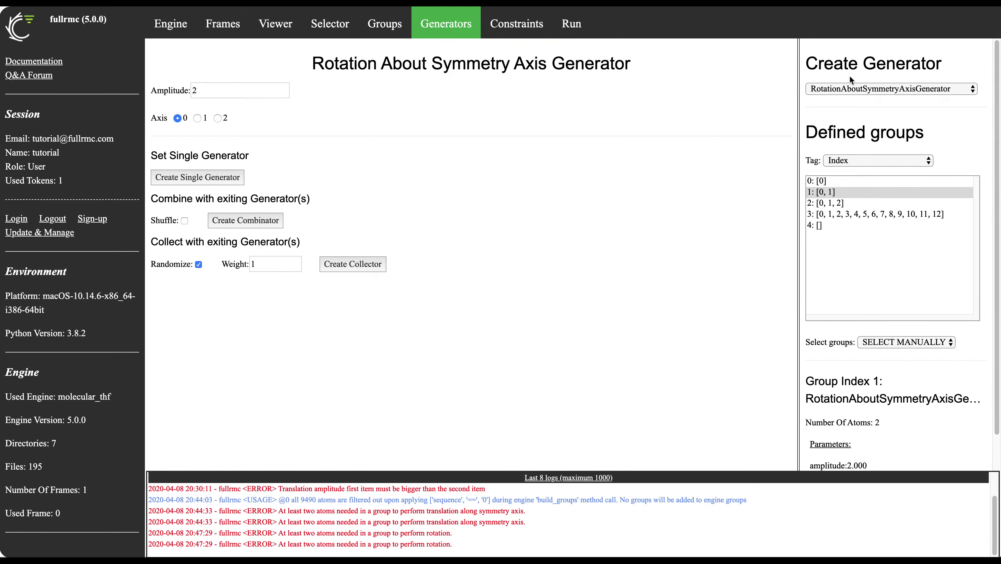
# Choose OrientationGenerator as the type of generator to create
pyautogui.click(842, 88)
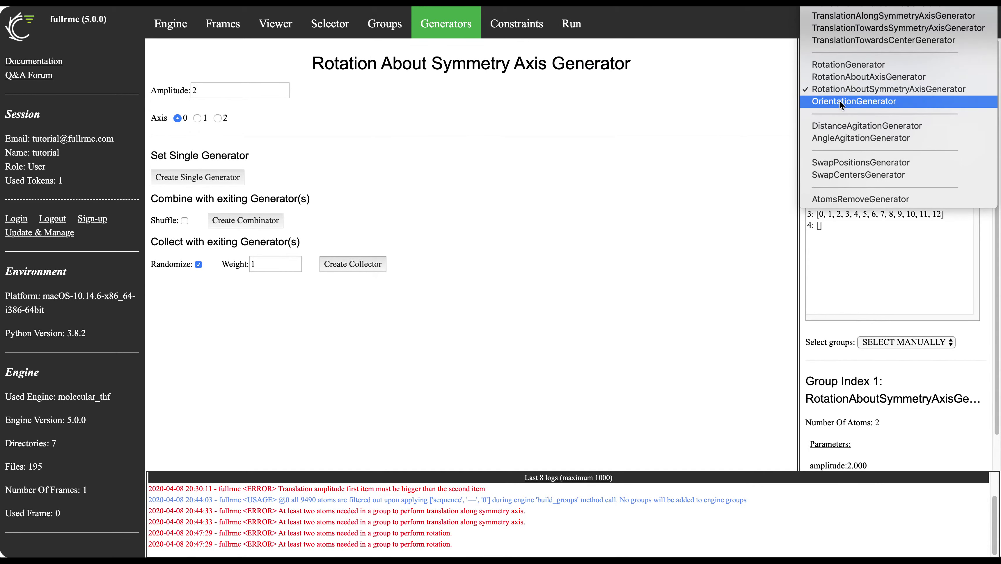
pyautogui.click(840, 101)
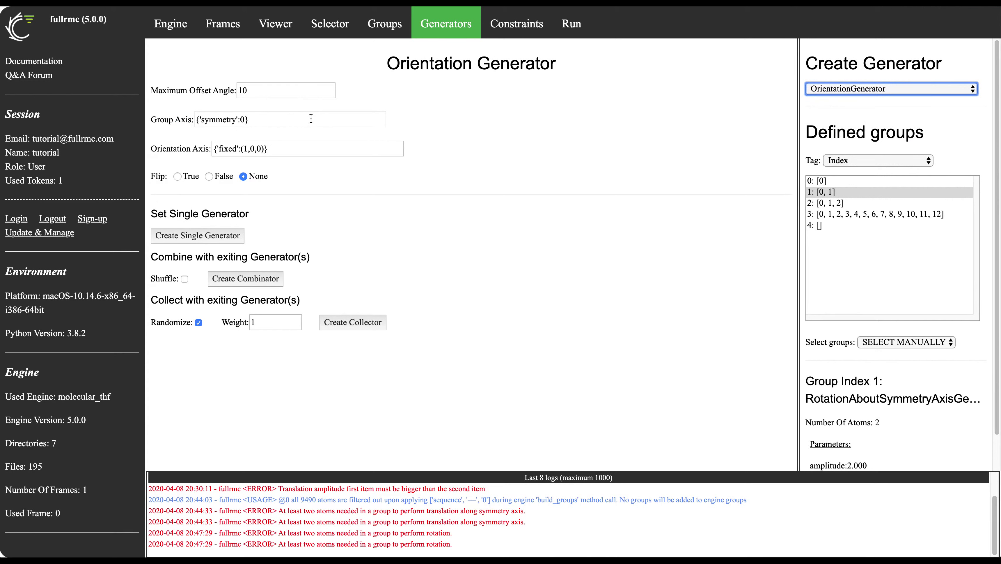
# Review the Orientation Generator's maximum offset angle, group axis, orientation axis and flip settings
pyautogui.moveTo(312, 119)
pyautogui.moveTo(193, 92)
pyautogui.moveTo(176, 121)
pyautogui.moveTo(155, 121); pyautogui.dragTo(259, 119)
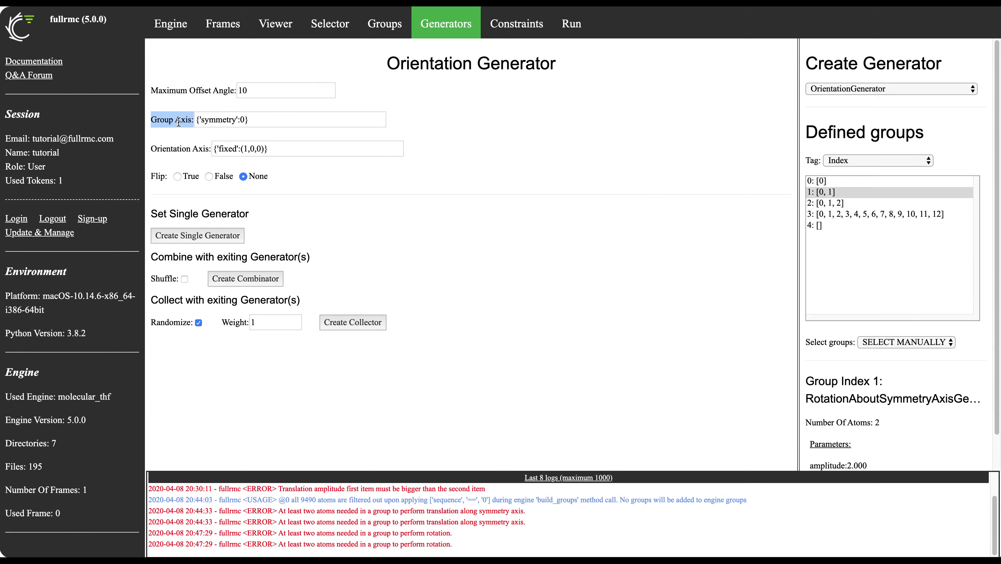
pyautogui.moveTo(178, 121)
pyautogui.moveTo(175, 153)
pyautogui.moveTo(217, 178)
# Choose DistanceAgitationGenerator as the type to create and review its group size note, amplitude, shrink and symmetric settings
pyautogui.click(925, 89)
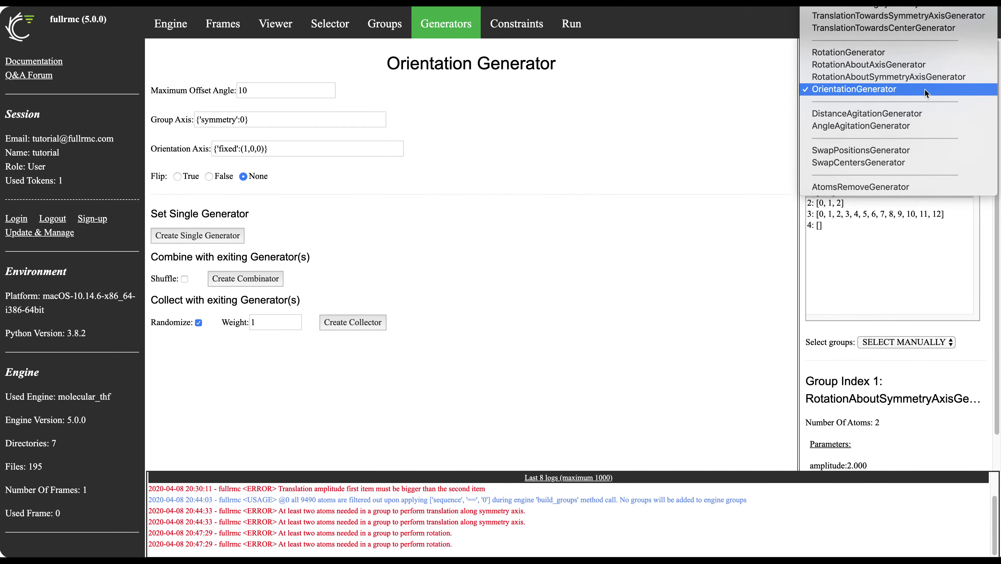
pyautogui.click(911, 114)
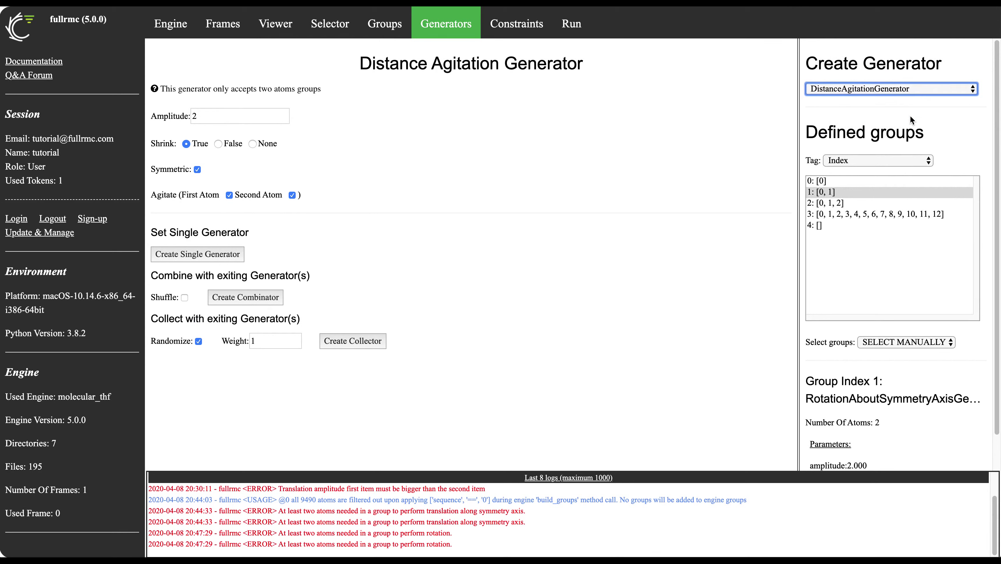
pyautogui.moveTo(321, 89); pyautogui.dragTo(163, 91)
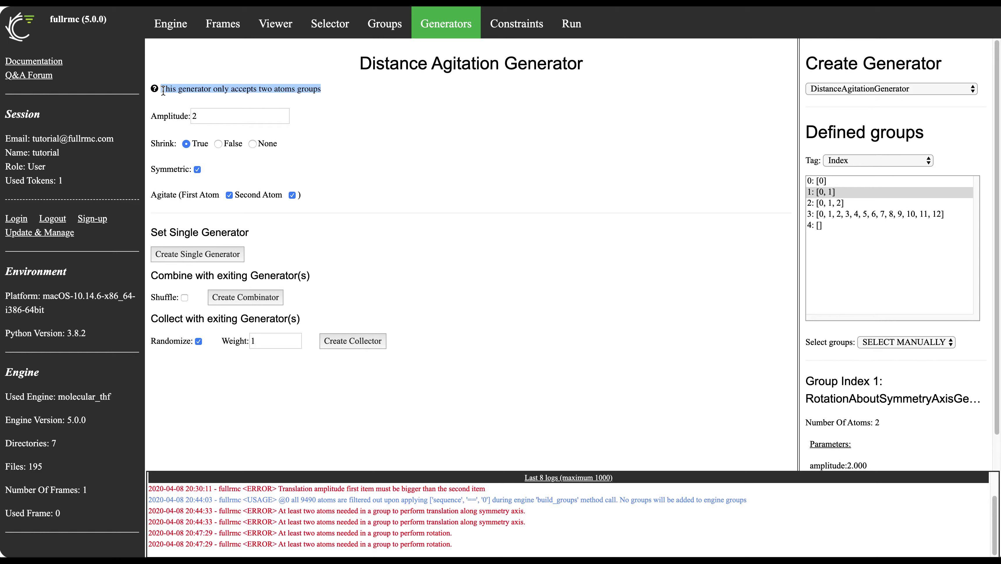
pyautogui.doubleClick(222, 117)
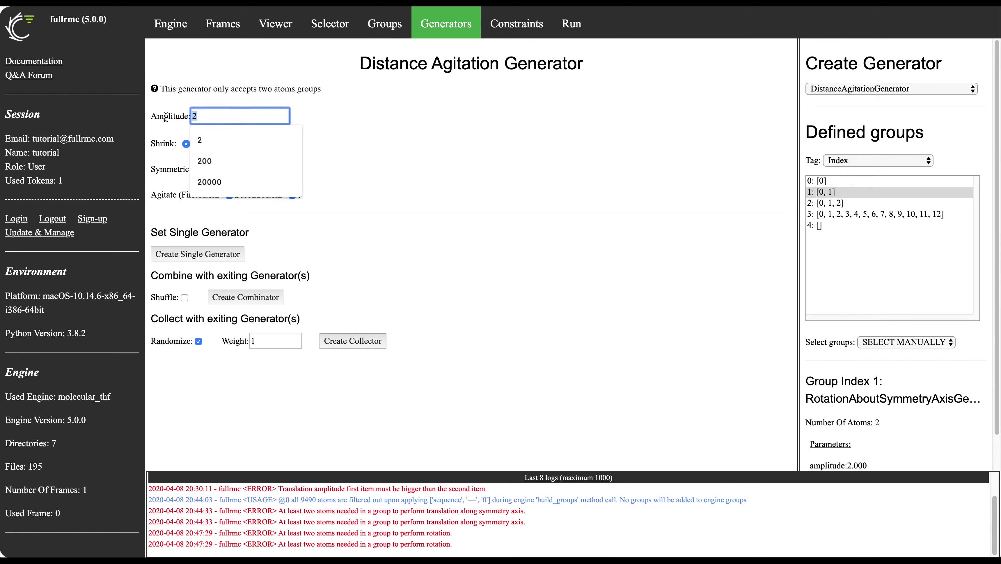
pyautogui.click(390, 132)
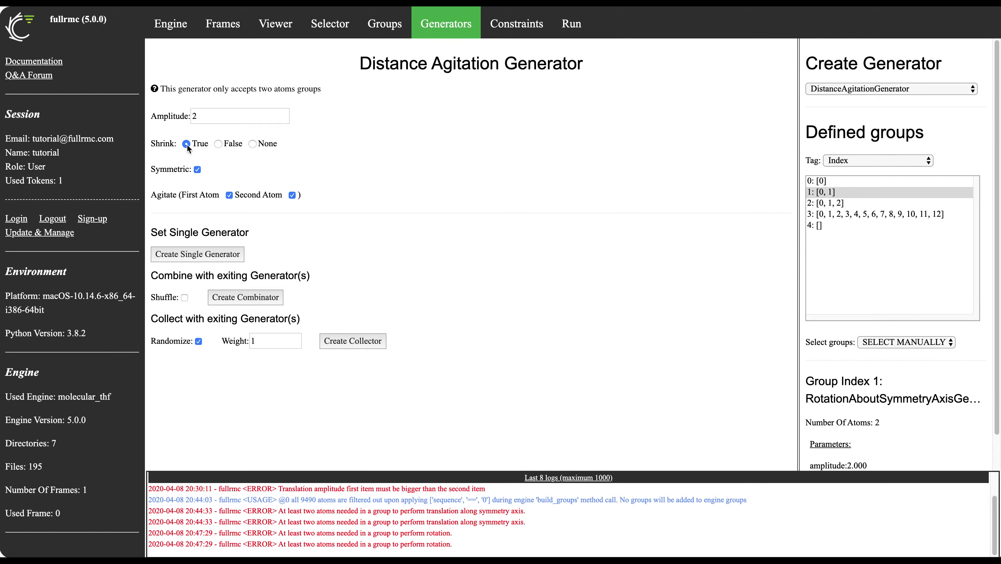
pyautogui.moveTo(188, 148)
pyautogui.moveTo(197, 173)
# Try to create a single distance agitation generator for group 1 with agitation disabled for both the first and second atom
pyautogui.click(229, 195)
pyautogui.click(292, 195)
pyautogui.click(230, 195)
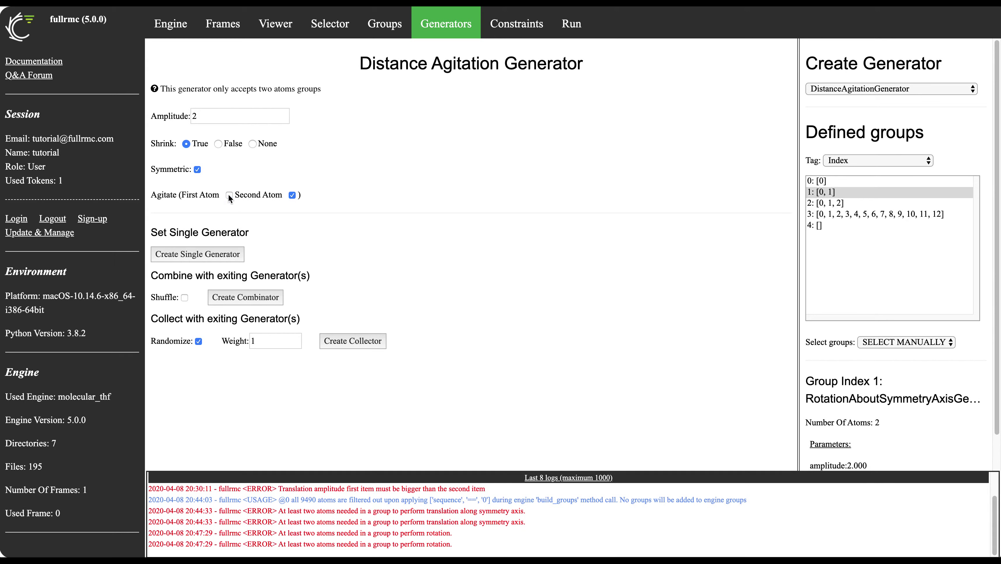
pyautogui.click(292, 195)
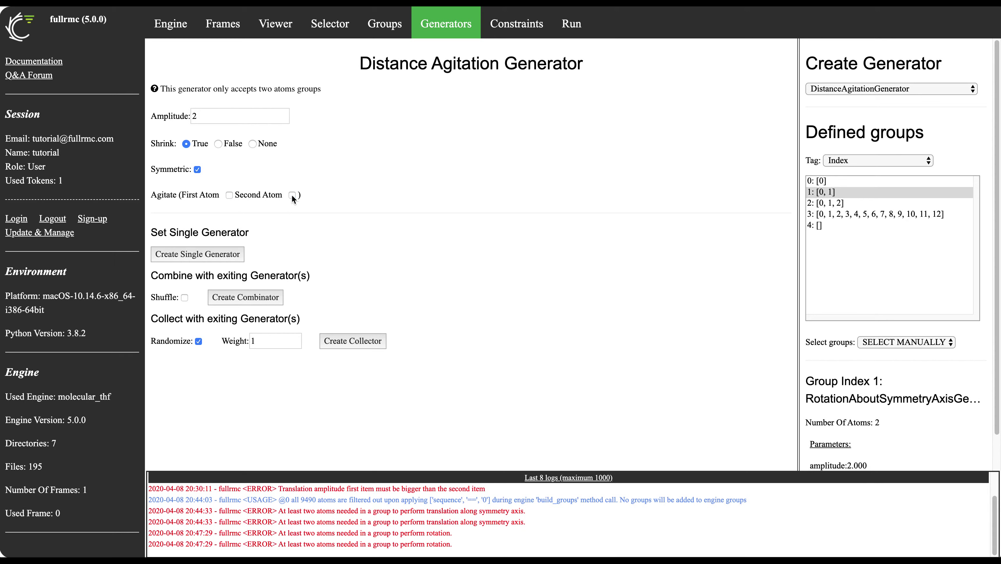
pyautogui.click(213, 254)
pyautogui.click(608, 88)
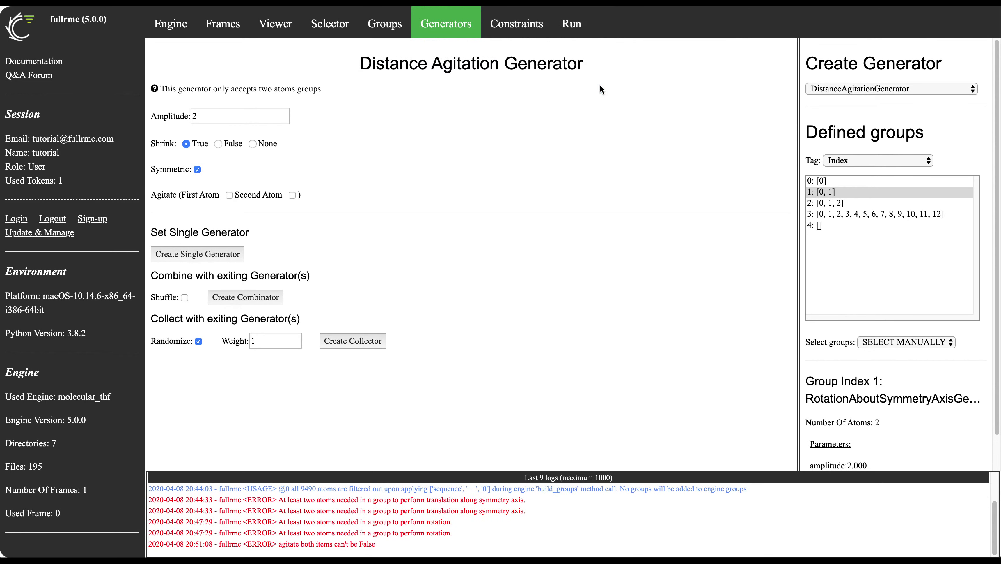
# Enable agitation of the first atom and create the single distance agitation generator for group 1
pyautogui.click(228, 195)
pyautogui.click(212, 253)
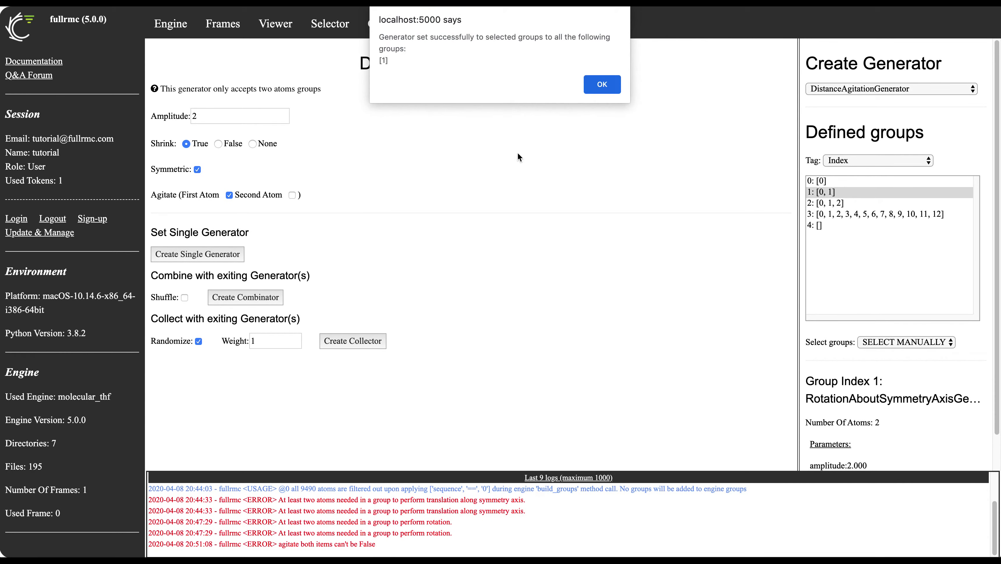
pyautogui.click(606, 86)
# Select group 2 and try to create a single distance agitation generator for it
pyautogui.click(844, 202)
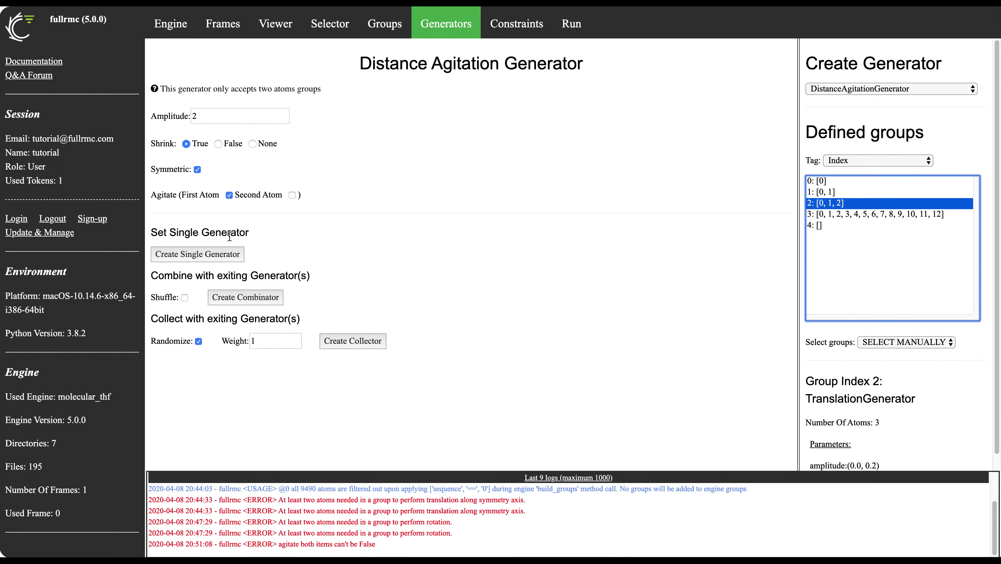
pyautogui.click(221, 254)
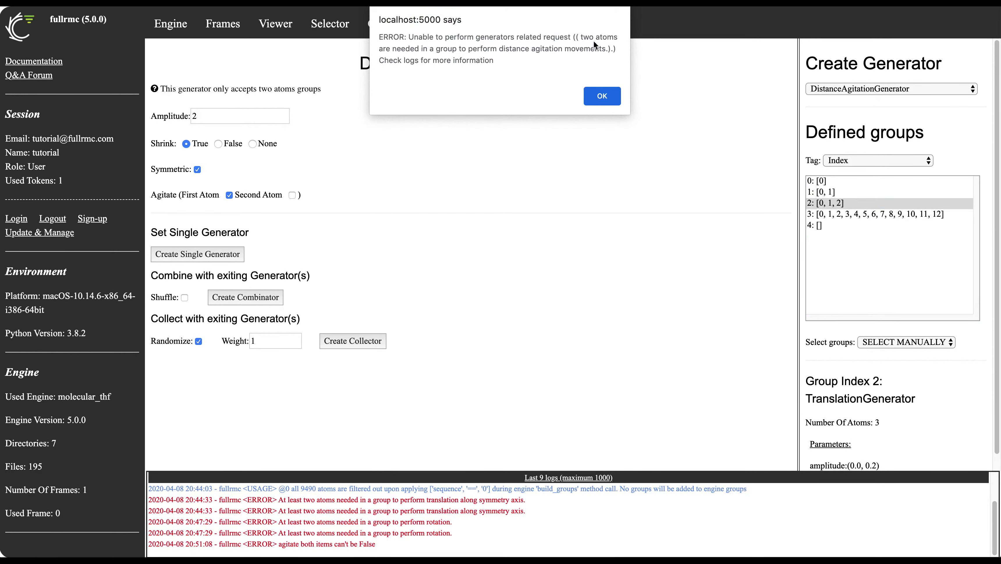
pyautogui.click(608, 98)
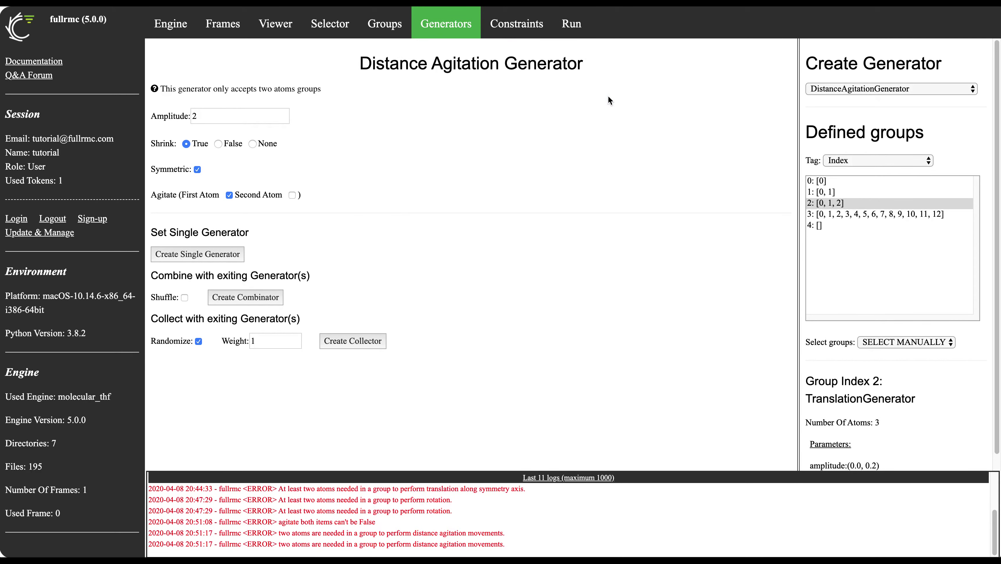
# Create a single AngleAgitationGenerator for group 2 with amplitude 2, shrink None, symmetric on and both left and right atoms agitated
pyautogui.click(854, 90)
pyautogui.click(852, 100)
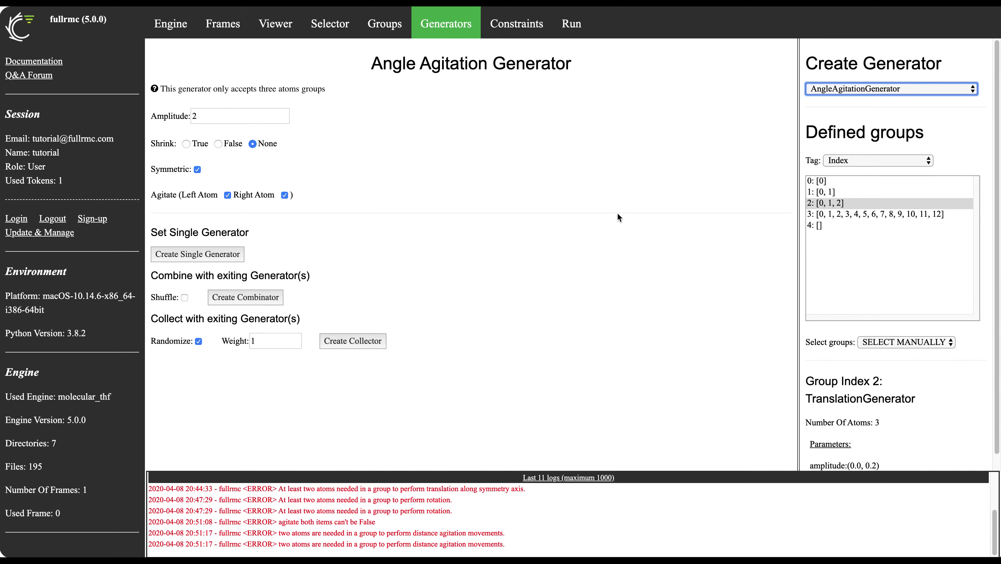
pyautogui.click(189, 116)
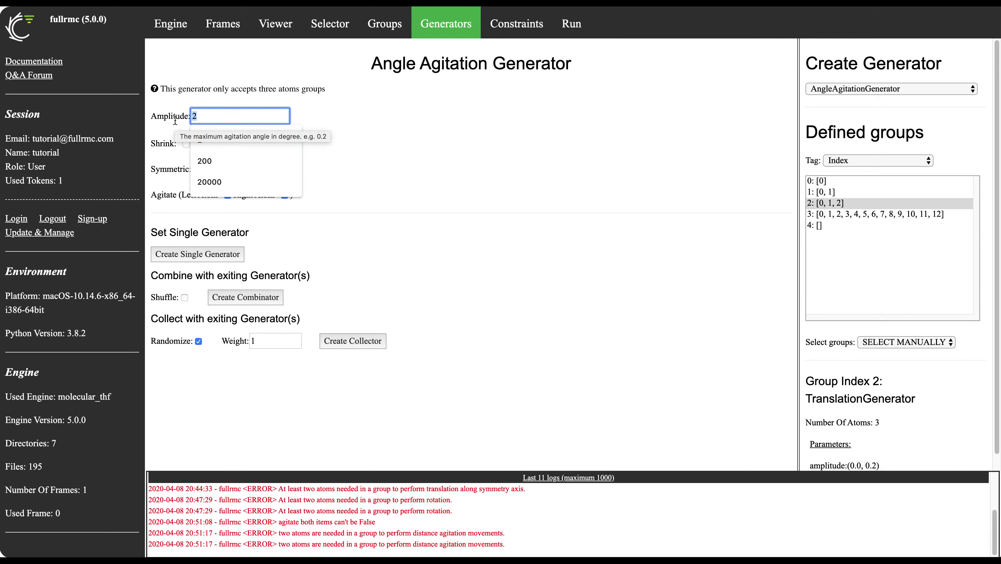
pyautogui.click(203, 118)
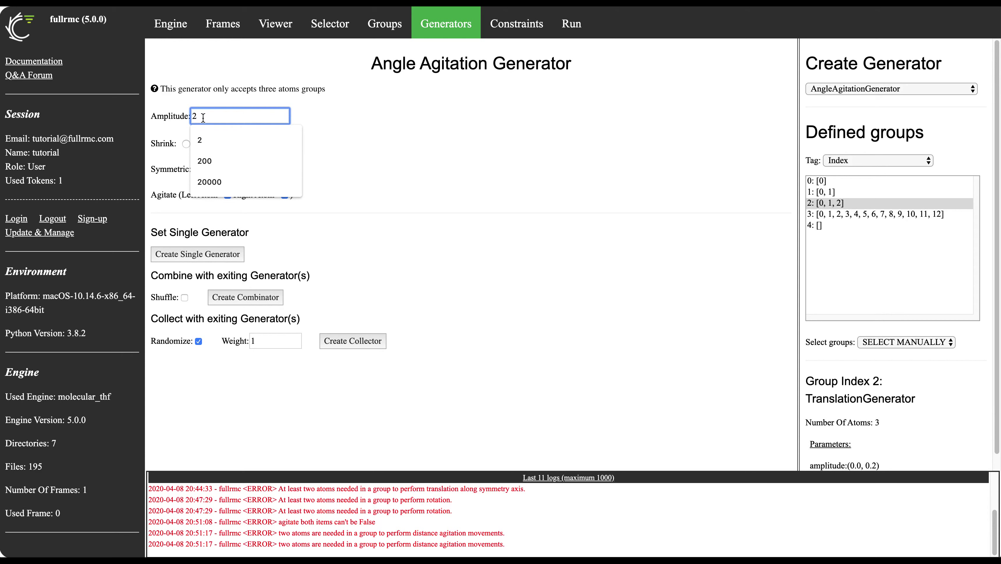
pyautogui.click(353, 146)
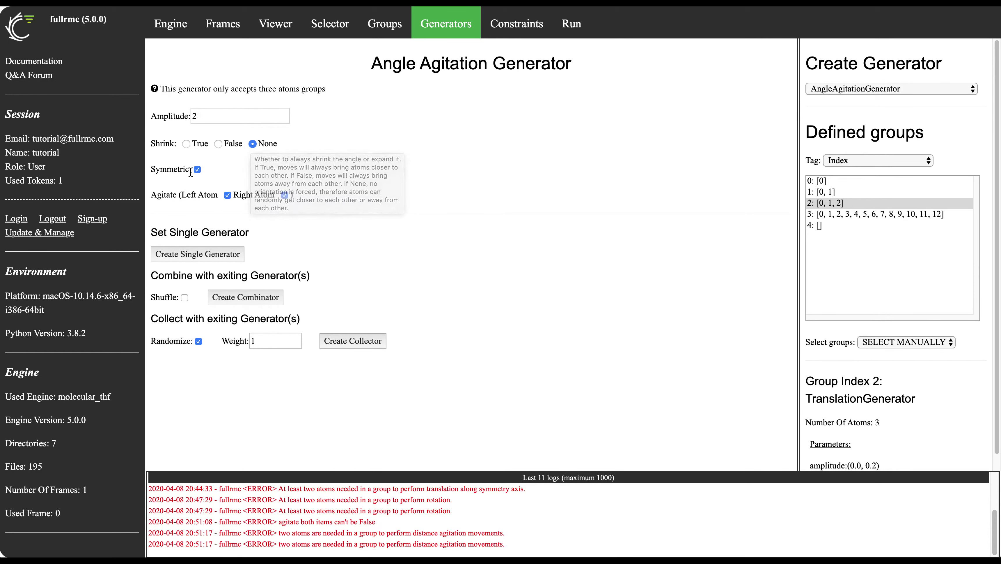
pyautogui.moveTo(190, 173)
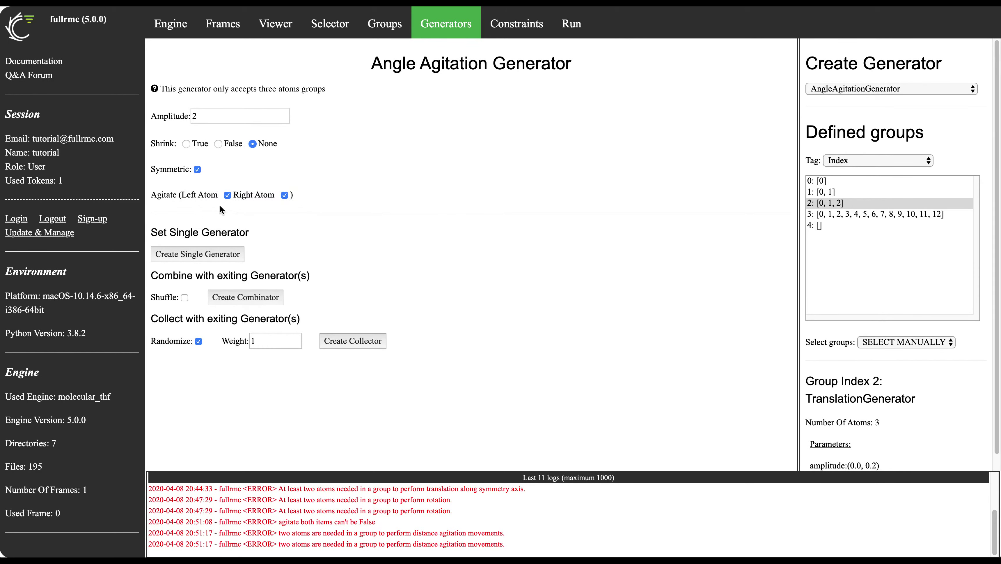
pyautogui.moveTo(186, 195)
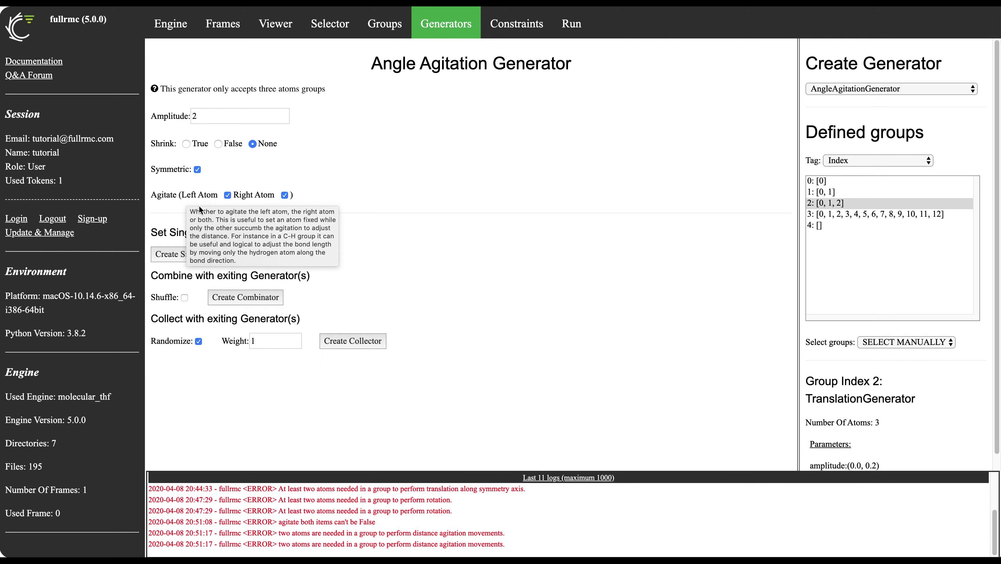
pyautogui.click(193, 252)
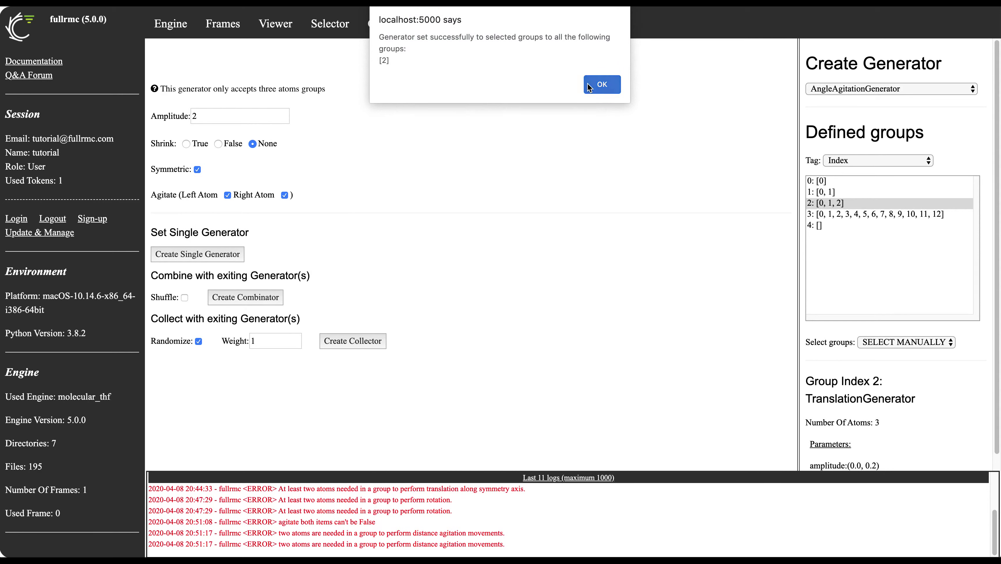
pyautogui.click(600, 85)
# Look at the SwapPositionsGenerator and SwapCentersGenerator forms and read the help for the swap centers swap list
pyautogui.click(890, 89)
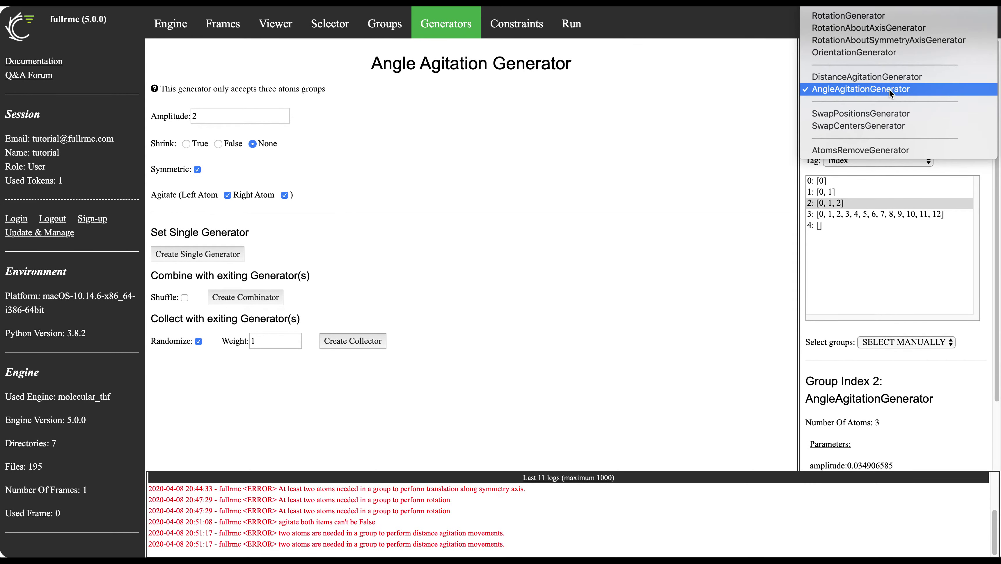
pyautogui.click(882, 113)
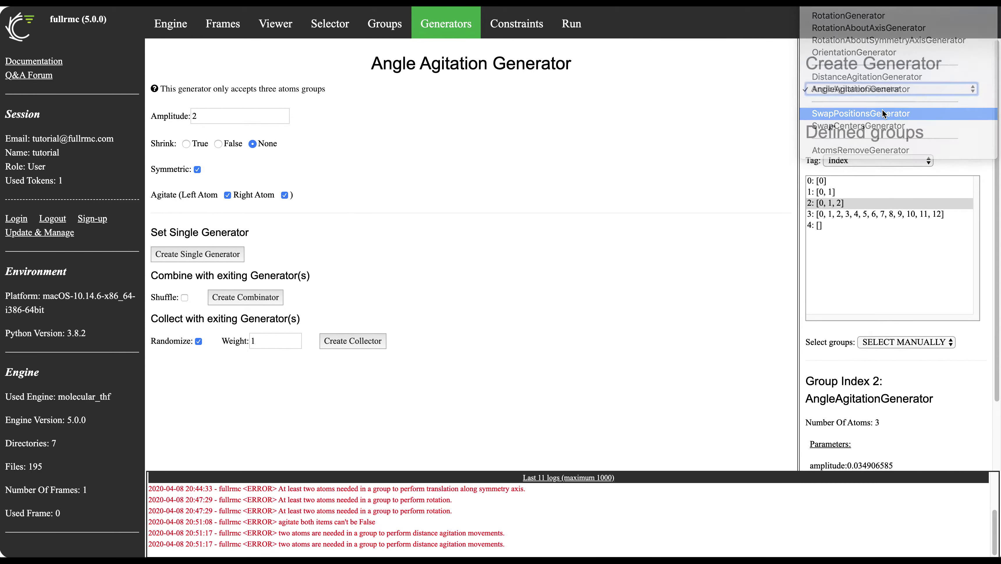
pyautogui.click(888, 86)
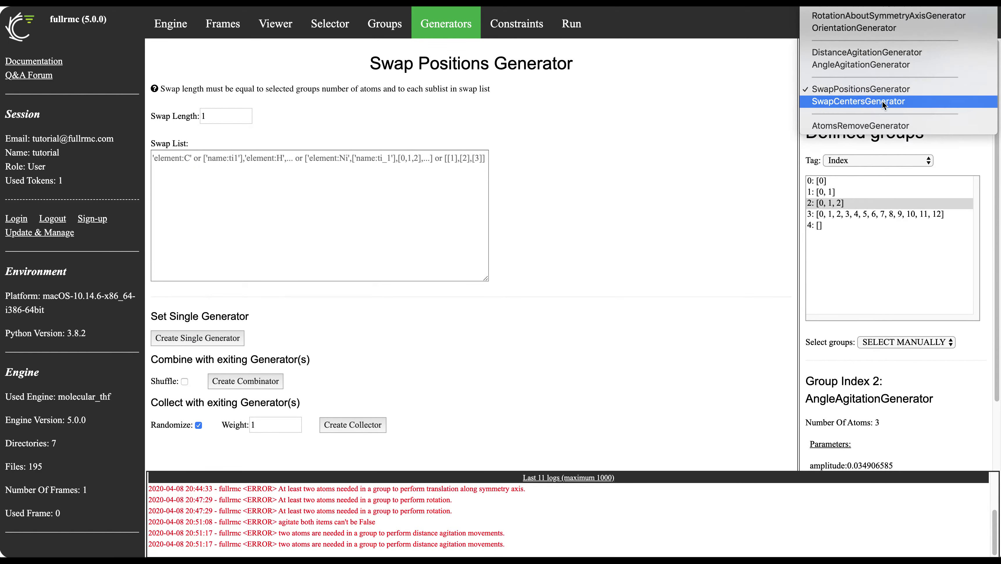
pyautogui.click(882, 101)
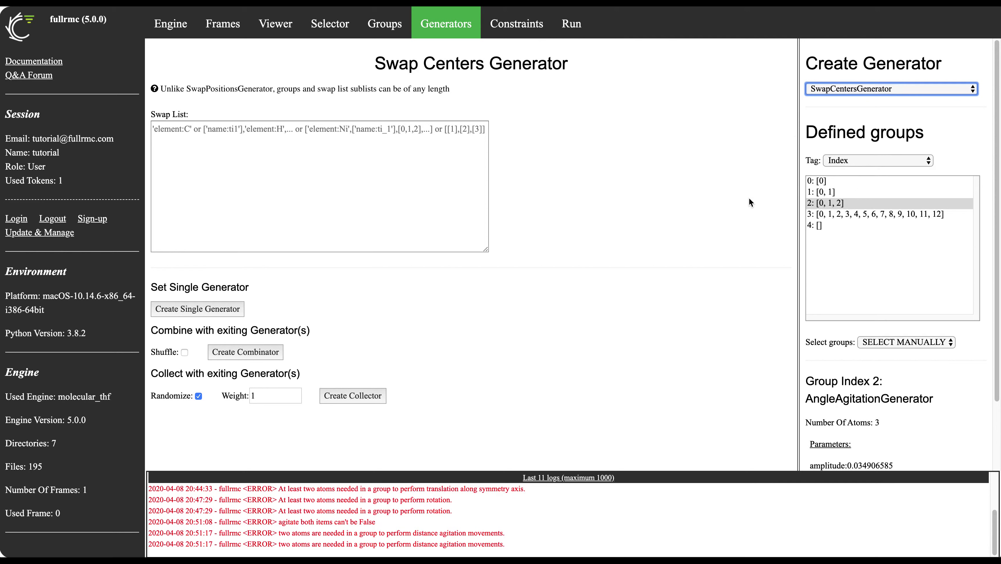
pyautogui.moveTo(270, 159)
pyautogui.moveTo(428, 162)
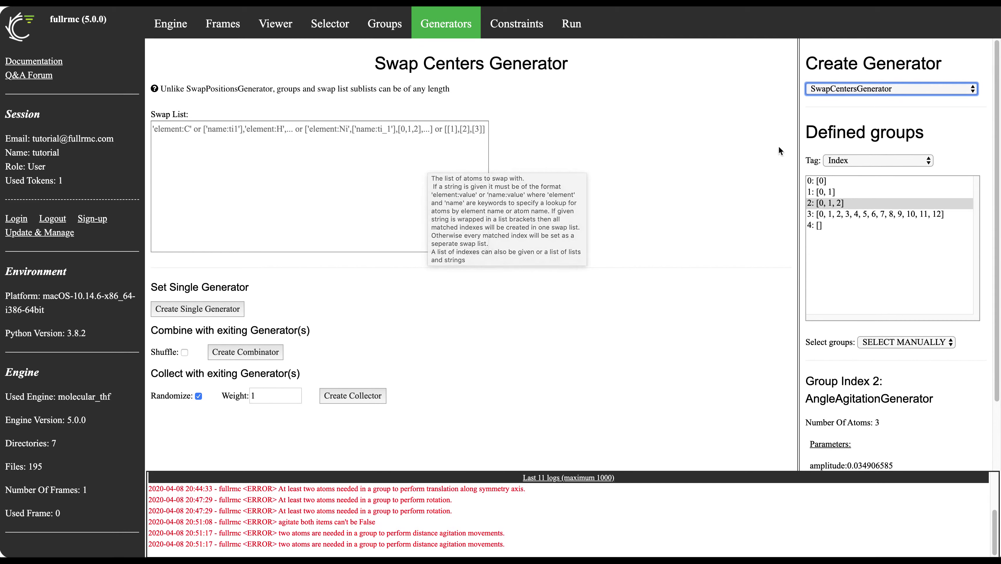
# Choose SwapPositionsGenerator as the type to create and select group 0, keeping the swap length at 1
pyautogui.click(878, 84)
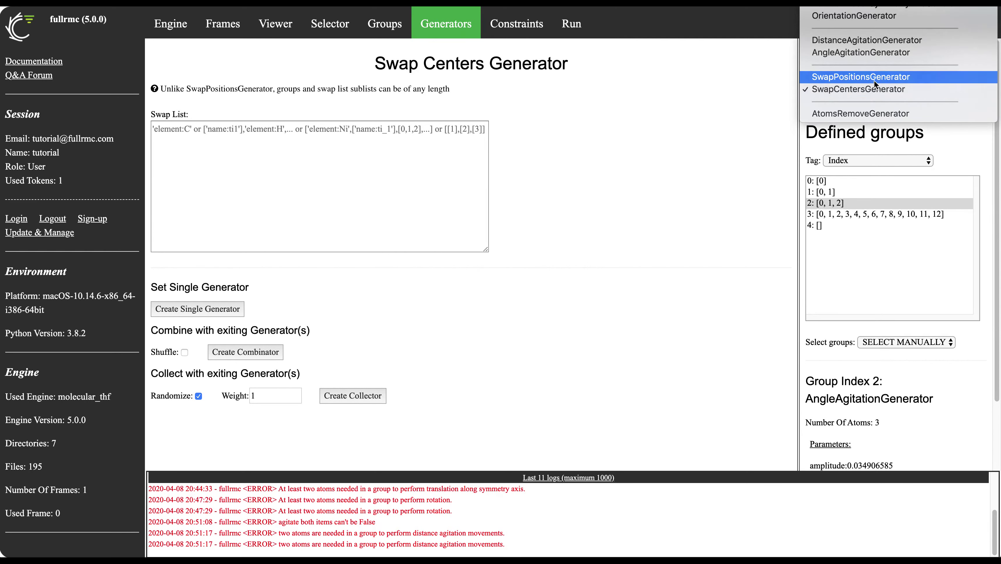
pyautogui.click(874, 79)
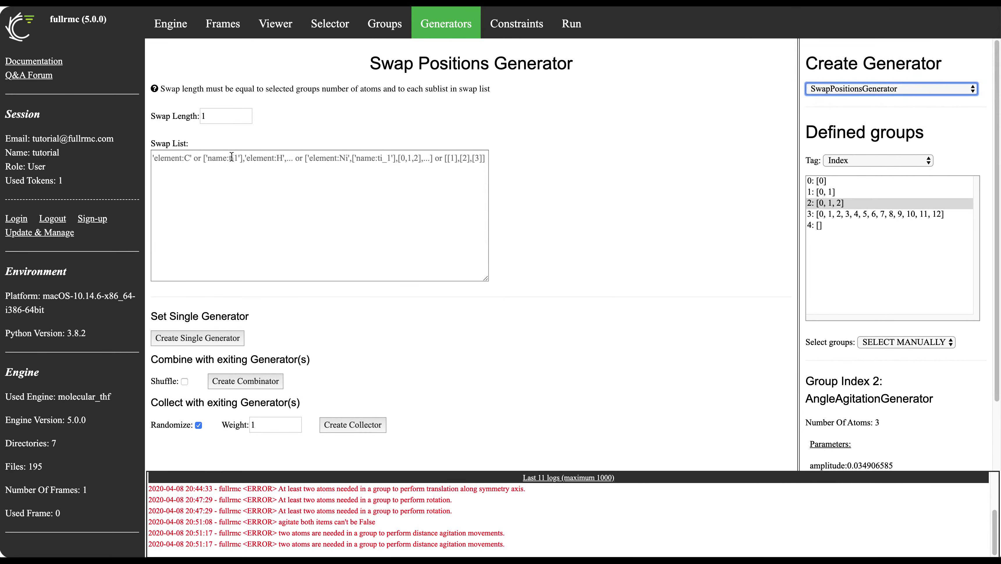
pyautogui.click(842, 182)
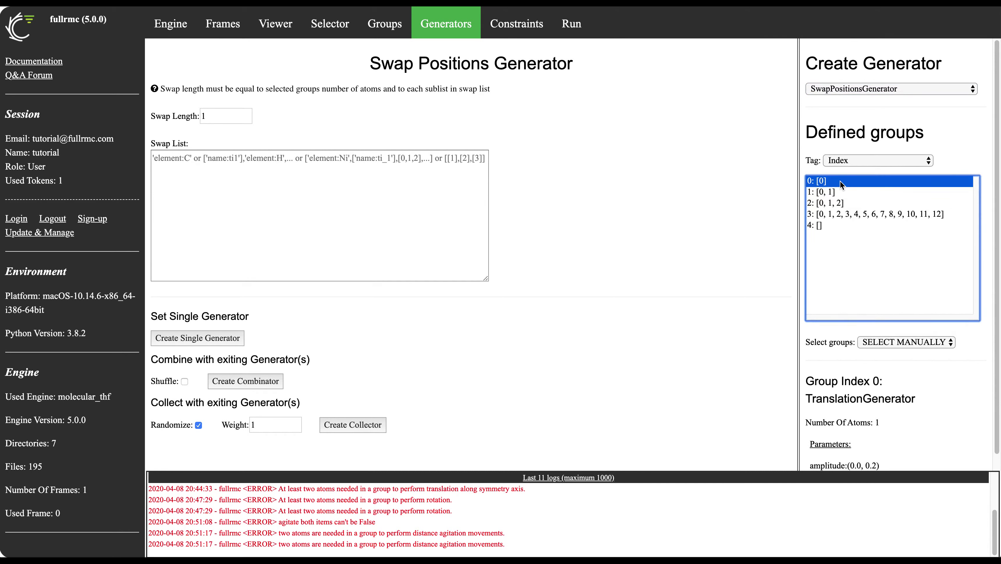
pyautogui.click(193, 117)
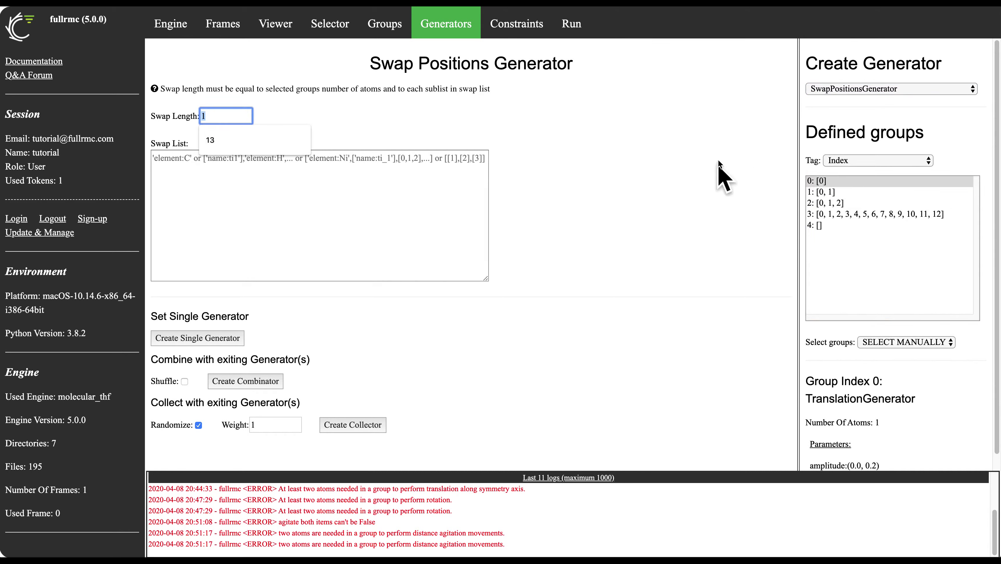
# Set the swap list to 'element:O' and create the single swap positions generator for group 0
pyautogui.click(385, 175)
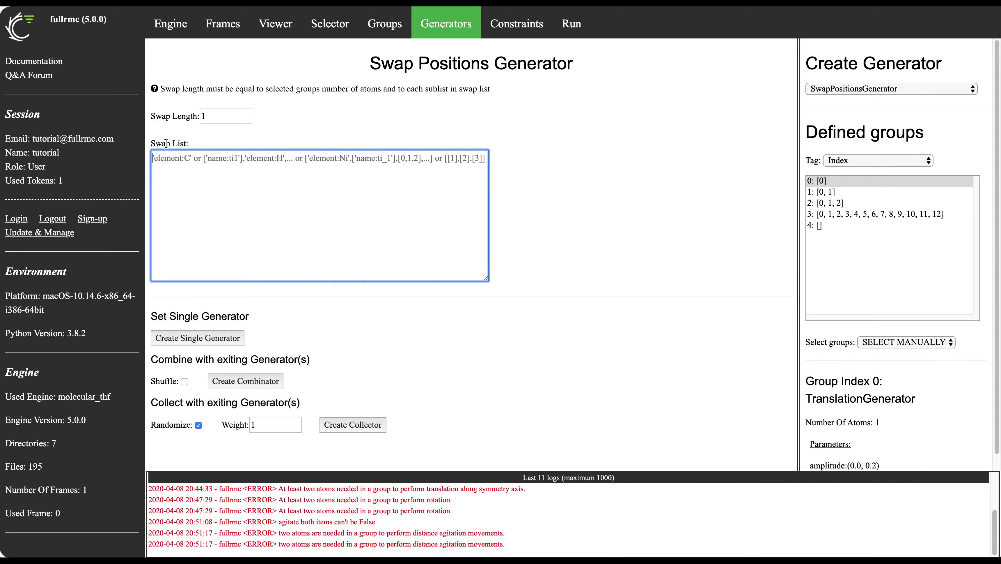
pyautogui.moveTo(167, 143)
pyautogui.moveTo(206, 174)
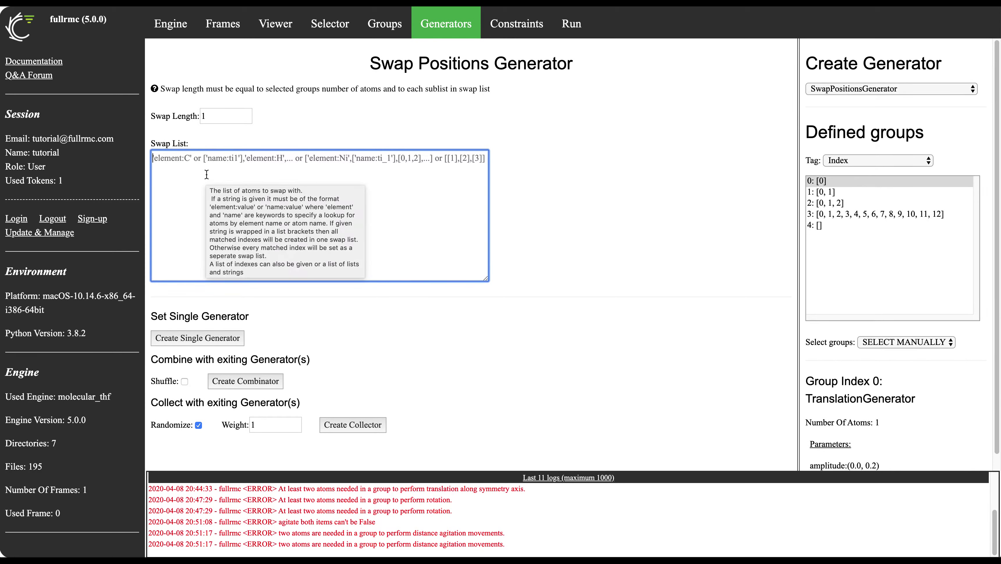
pyautogui.write("'")
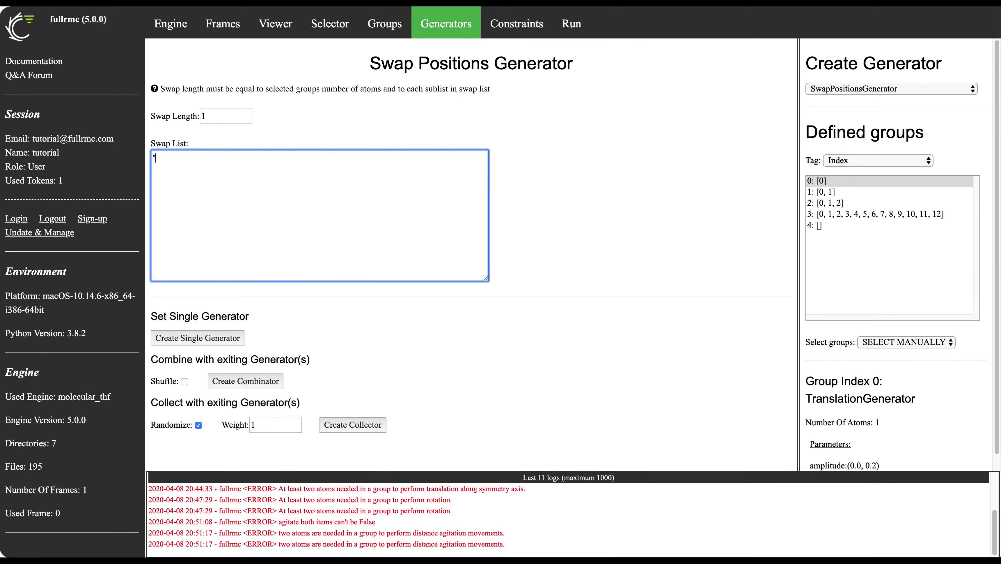
pyautogui.write("element:O'")
pyautogui.moveTo(220, 159); pyautogui.dragTo(151, 154)
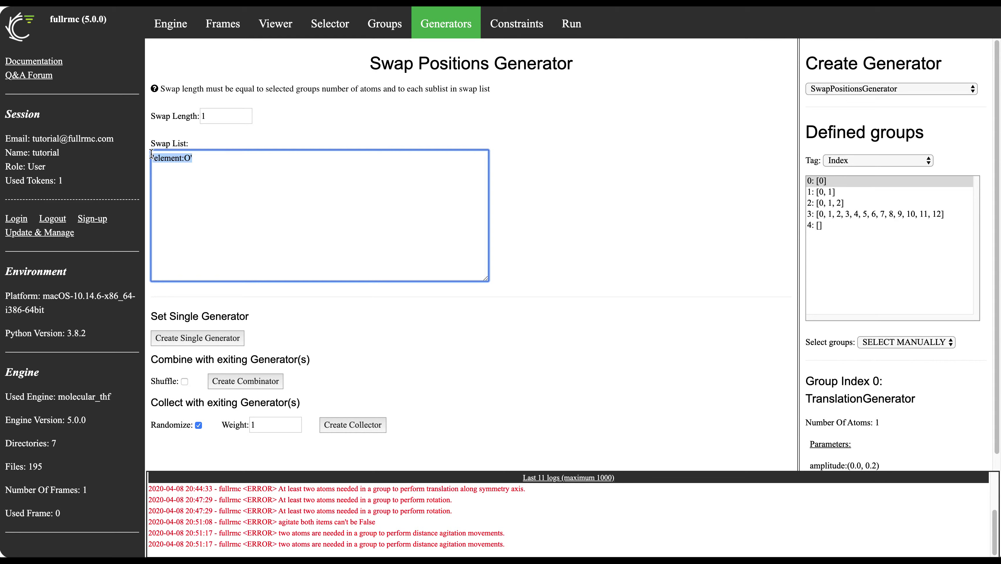
pyautogui.click(173, 336)
pyautogui.press('Return')
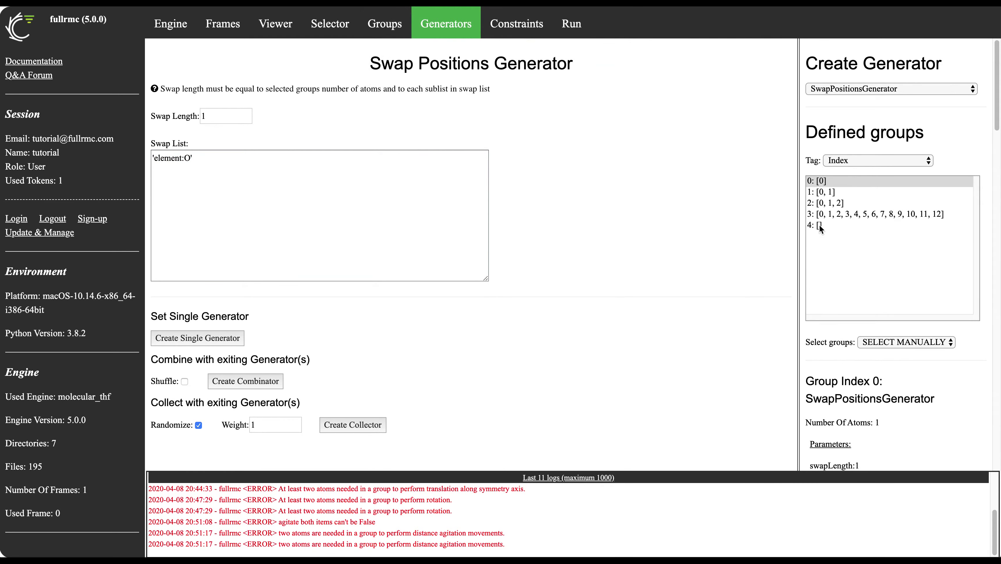
# Examine the parameters and swap list of group 0's swap positions generator
pyautogui.scroll(-4, 896, 246)
pyautogui.moveTo(847, 356); pyautogui.dragTo(961, 402)
pyautogui.scroll(-5, 960, 403)
pyautogui.scroll(-10, 961, 403)
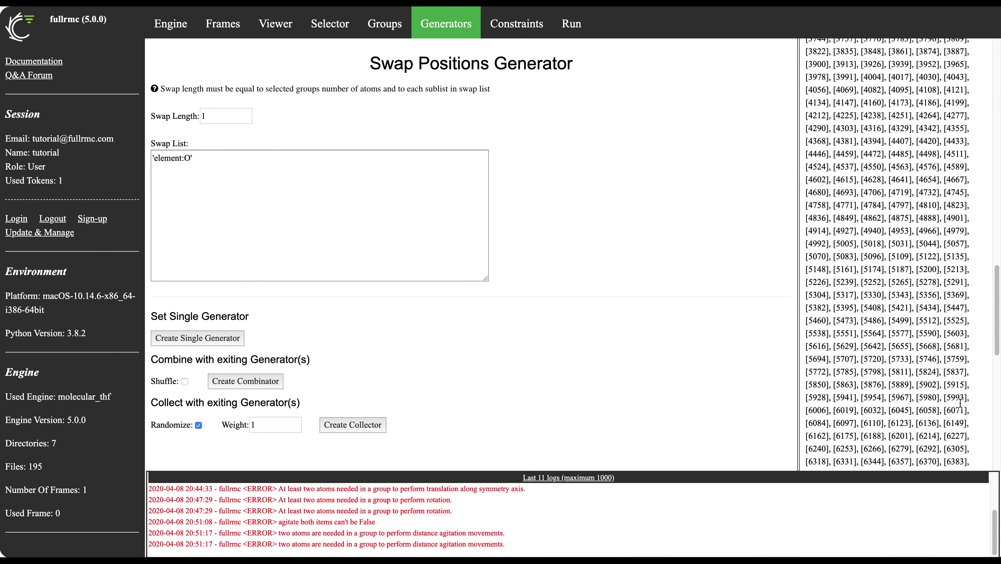
# Review the atom indexes in group 0's swap list from the first entry to the last
pyautogui.scroll(20, 962, 407)
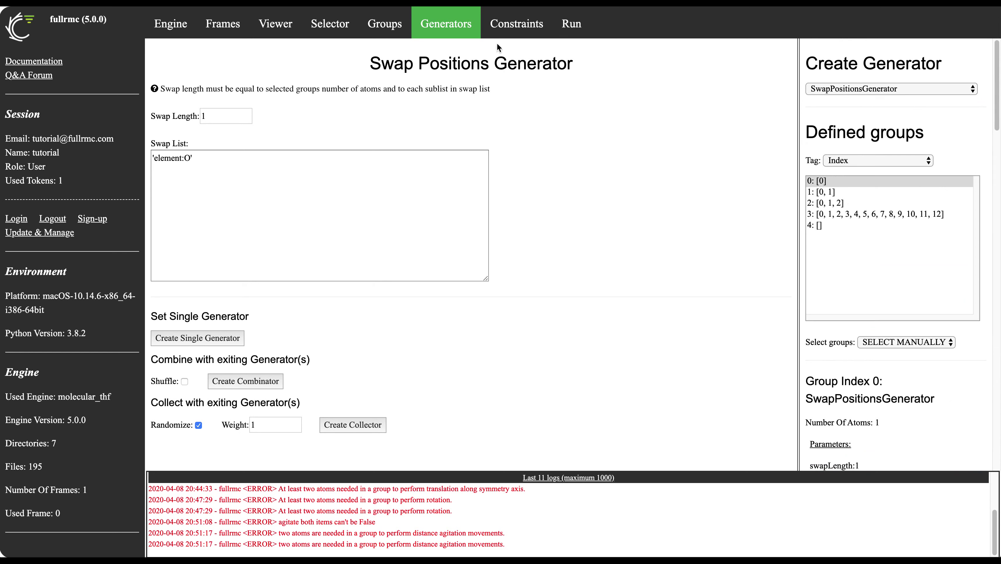
pyautogui.scroll(-1, 889, 352)
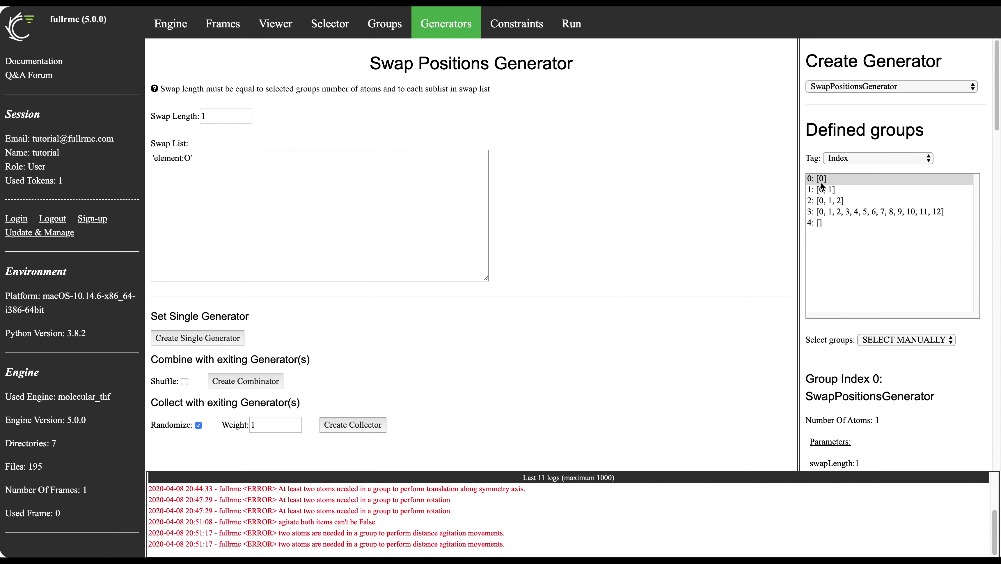
pyautogui.scroll(-3, 821, 186)
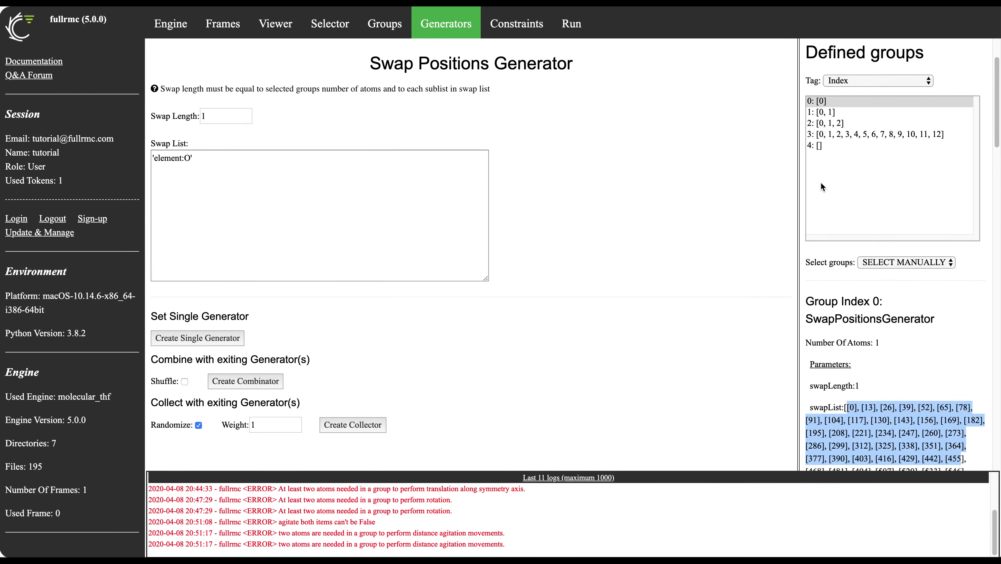
pyautogui.scroll(-5, 821, 185)
pyautogui.click(834, 202)
pyautogui.moveTo(806, 208); pyautogui.dragTo(884, 268)
pyautogui.scroll(-20, 868, 237)
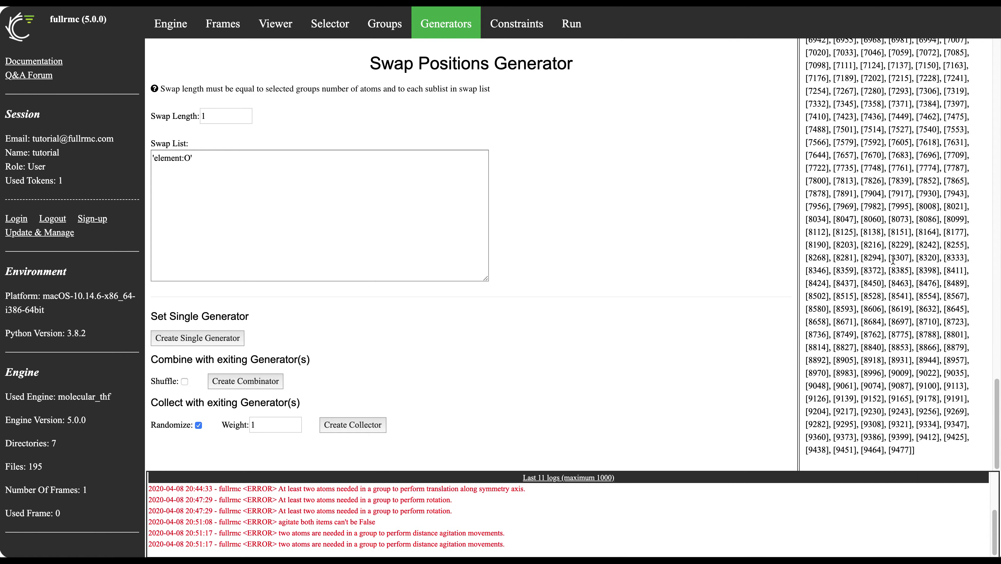
pyautogui.scroll(20, 894, 259)
pyautogui.scroll(-10, 894, 259)
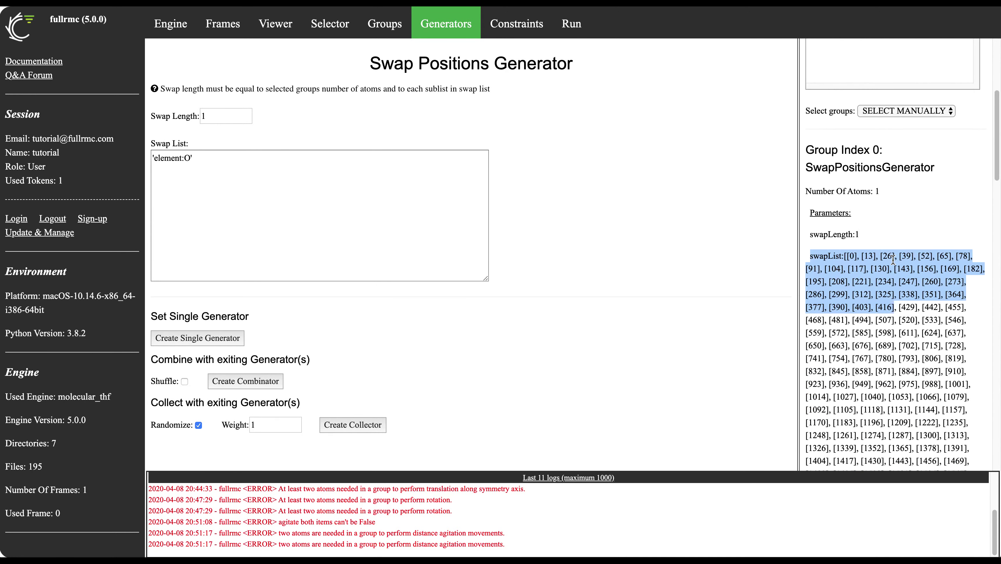
pyautogui.scroll(8, 893, 260)
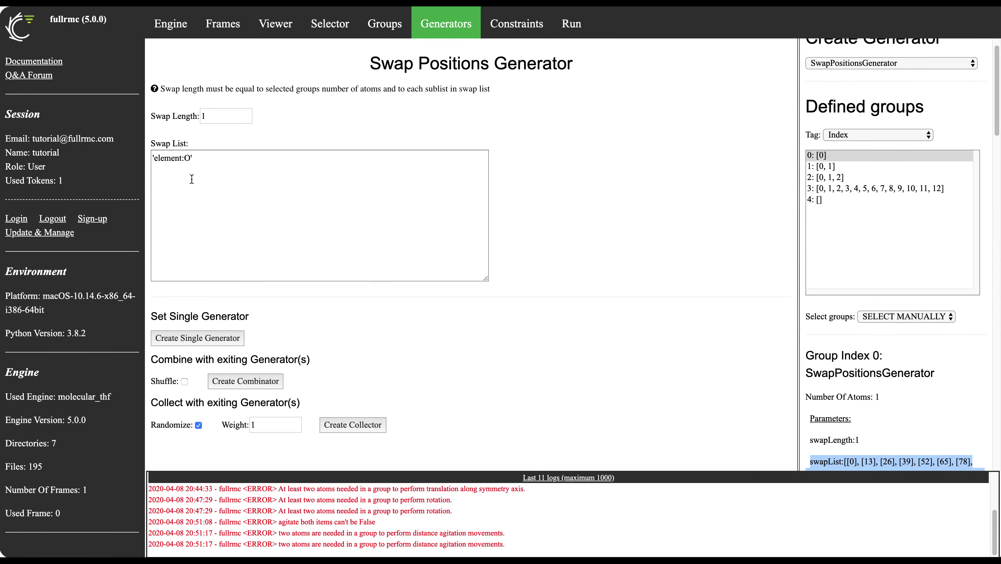
# Clear the swap positions swap list and choose SwapCentersGenerator as the type to create
pyautogui.moveTo(239, 159); pyautogui.dragTo(142, 161)
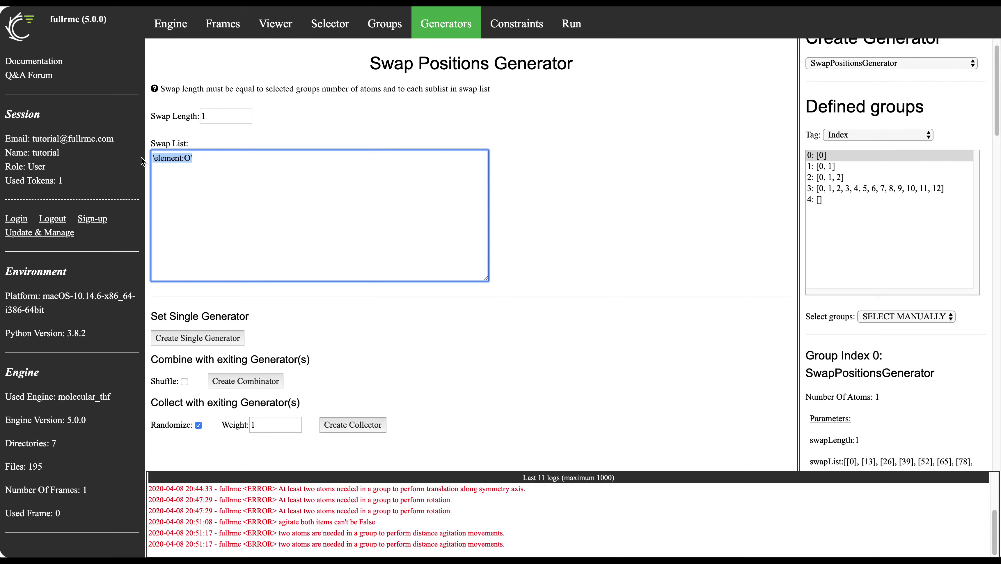
pyautogui.press('BackSpace')
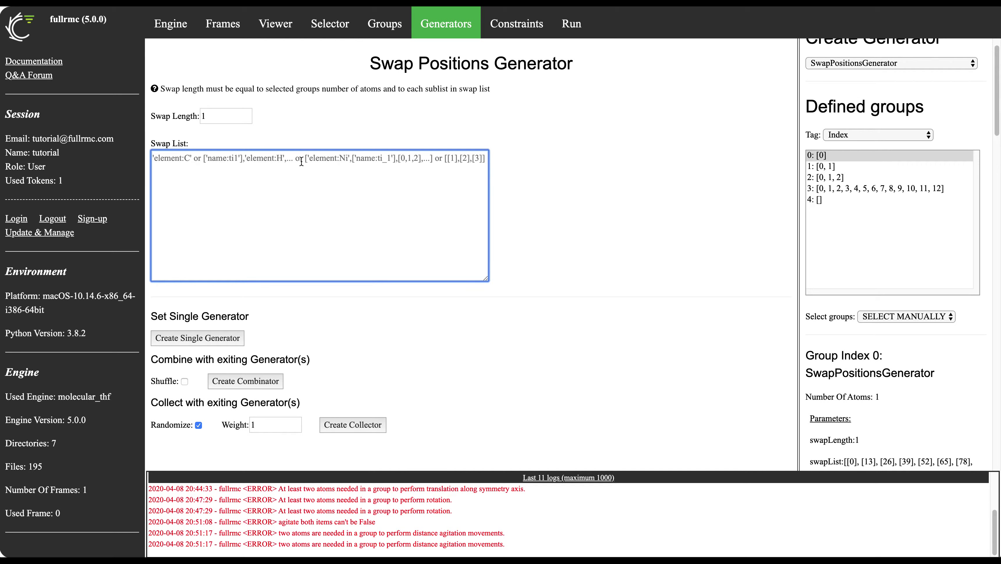
pyautogui.moveTo(302, 161)
pyautogui.scroll(2, 928, 103)
pyautogui.click(926, 90)
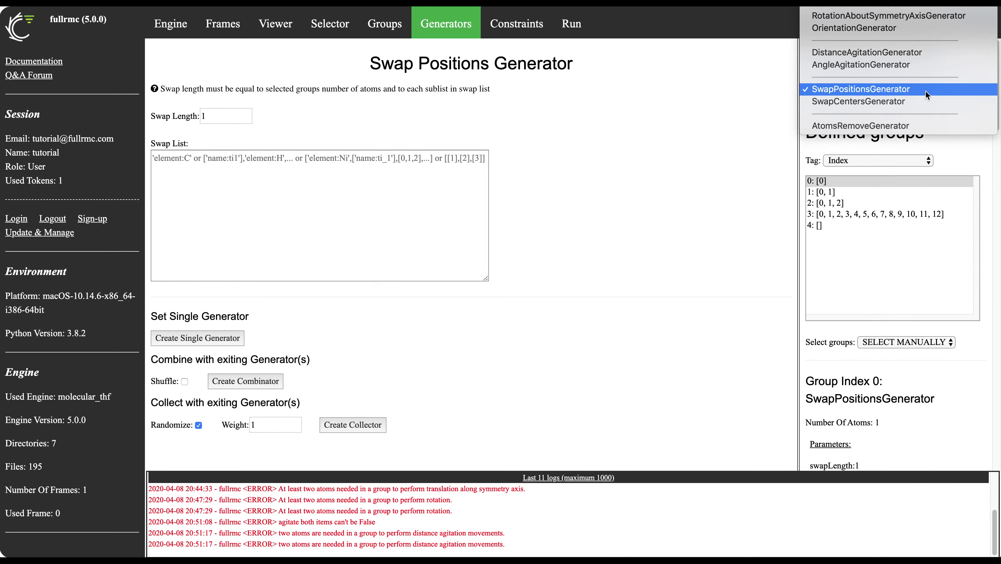
pyautogui.click(909, 102)
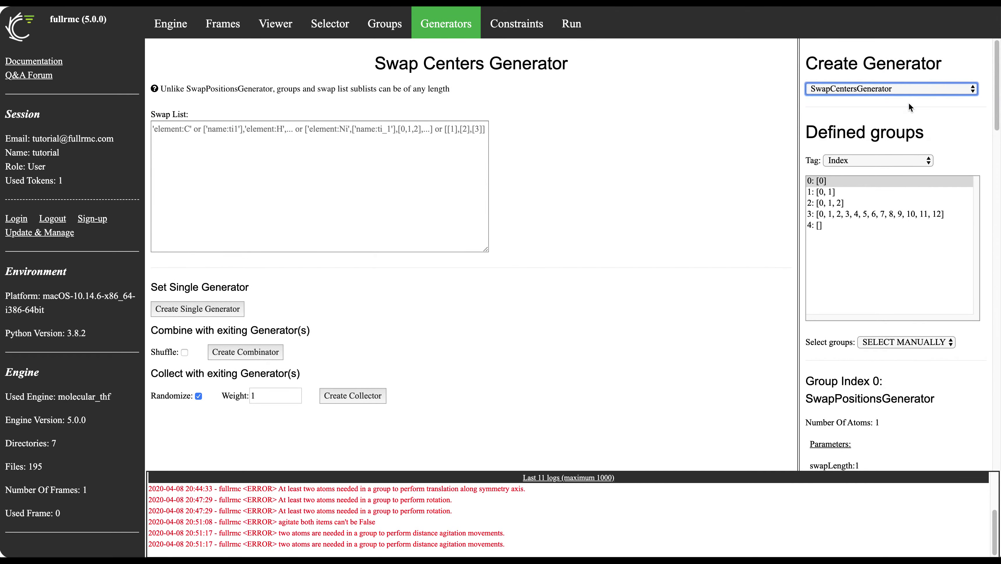
pyautogui.moveTo(266, 168)
pyautogui.moveTo(214, 129)
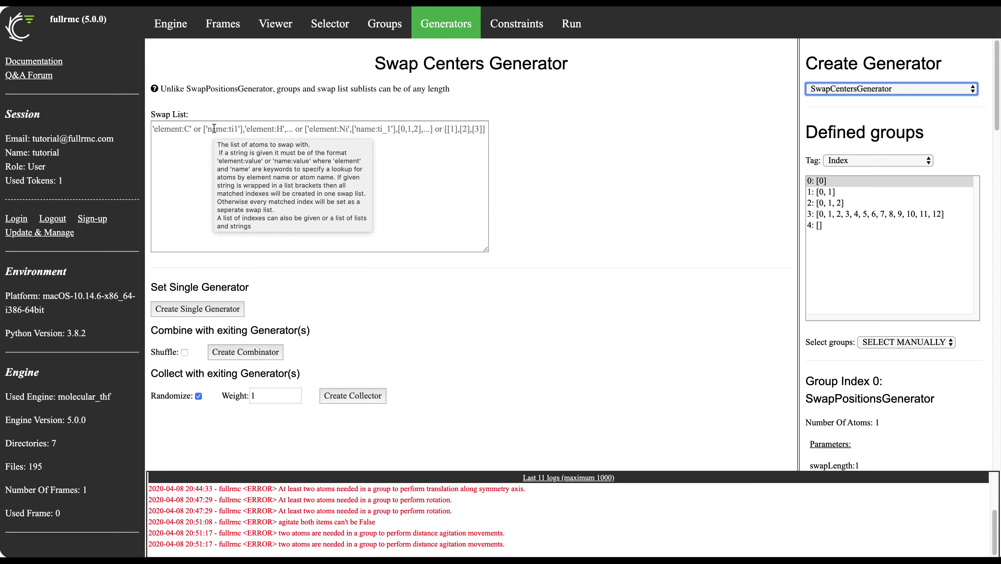
# Select group 2, set the swap list to 'element:C' and create the single swap centers generator
pyautogui.click(836, 203)
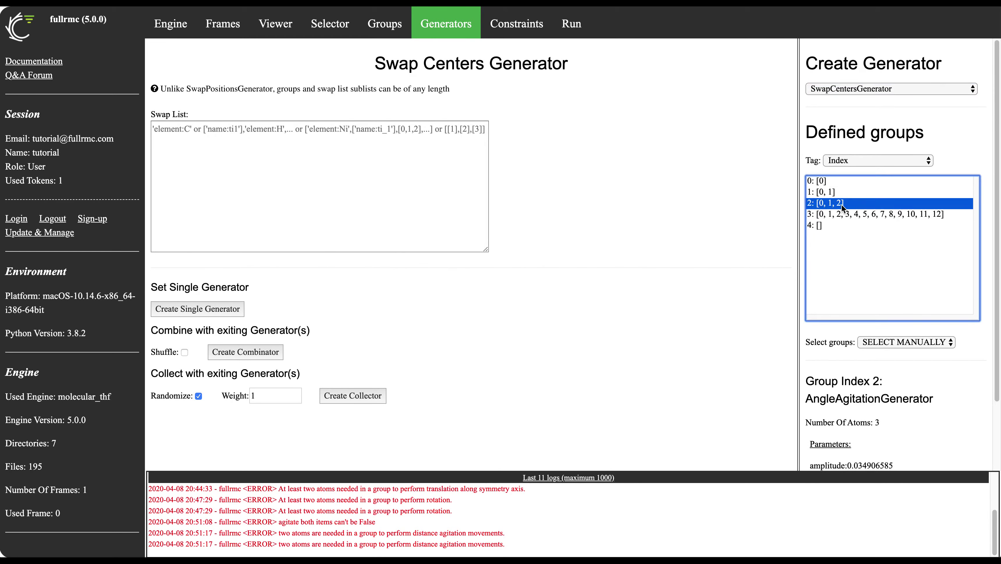
pyautogui.click(234, 163)
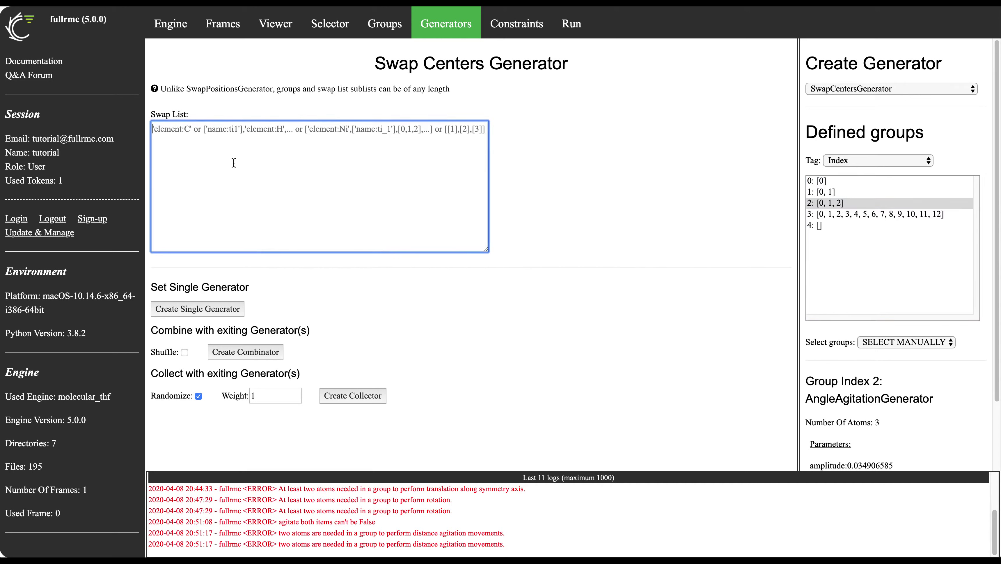
pyautogui.write("'element")
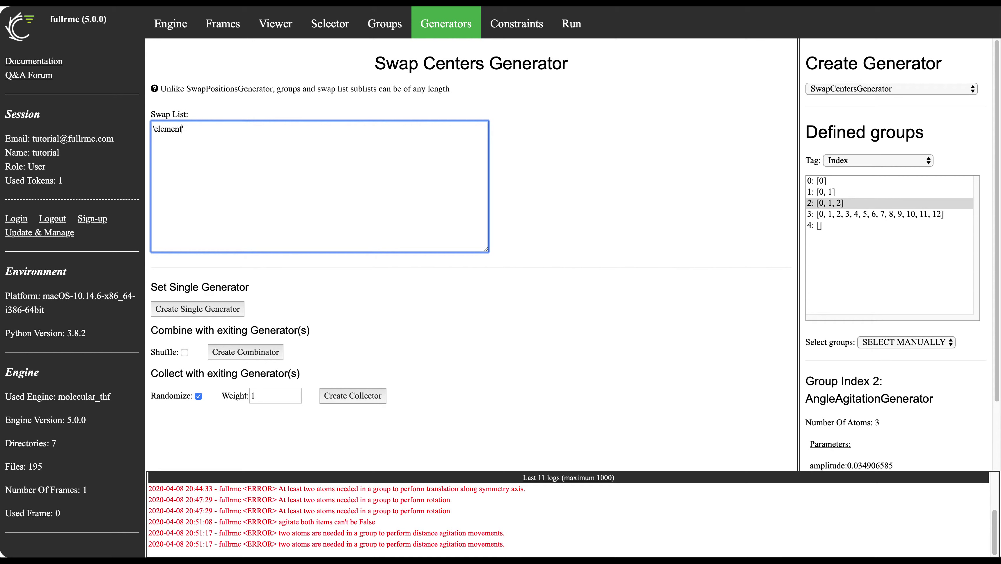
pyautogui.write(":C'")
pyautogui.press('super+a')
pyautogui.press('super+c')
pyautogui.click(162, 309)
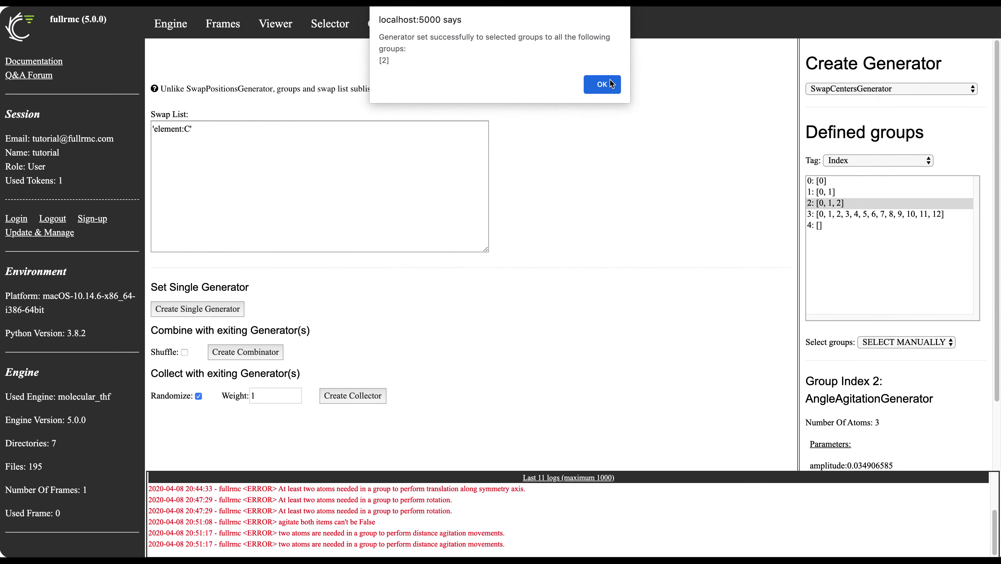
pyautogui.click(611, 83)
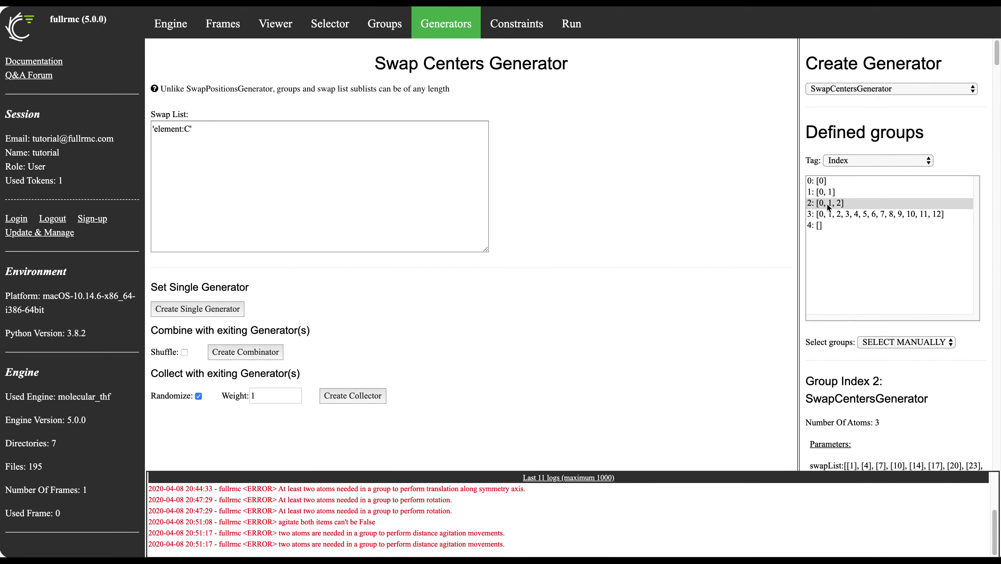
# Examine the swap list parameters of group 2's swap centers generator
pyautogui.scroll(-5, 827, 204)
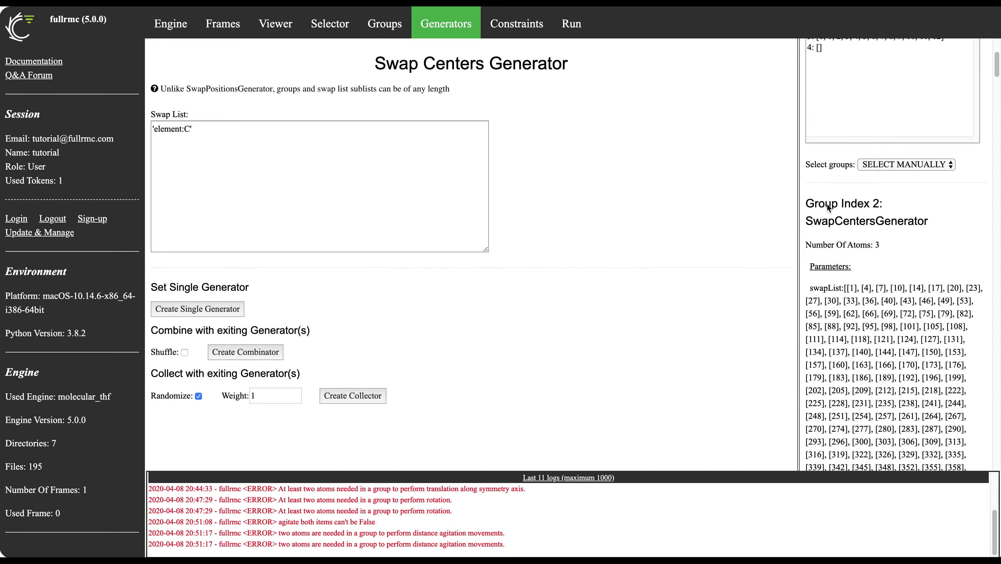
pyautogui.scroll(-9, 827, 204)
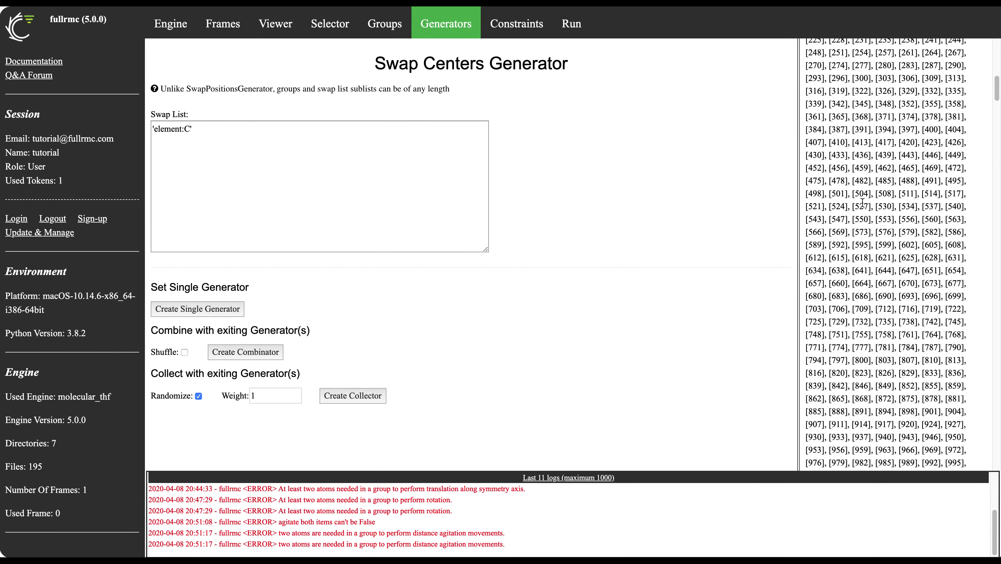
pyautogui.scroll(-20, 923, 322)
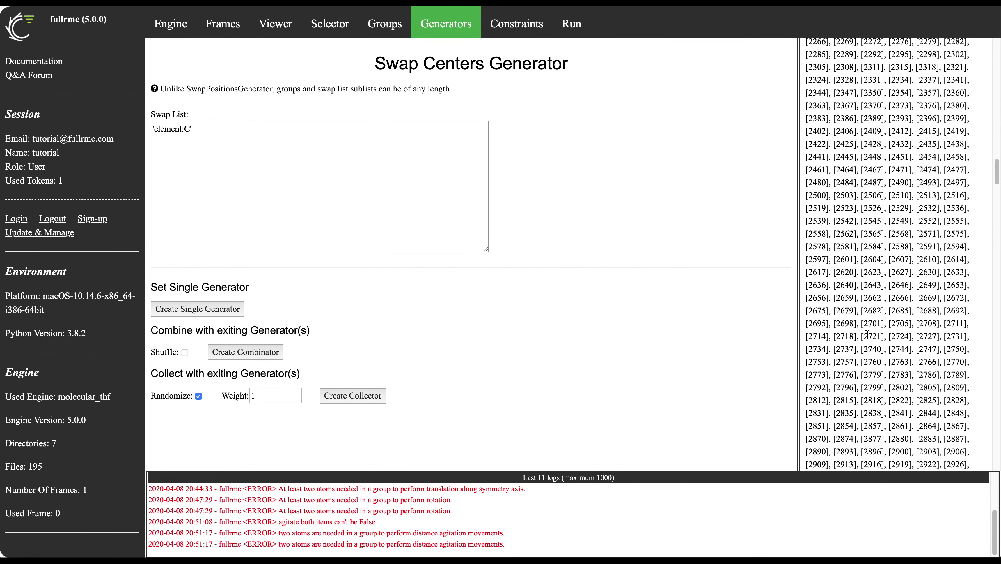
pyautogui.scroll(20, 867, 334)
pyautogui.scroll(10, 868, 334)
# Extend the swap list with a second entry so it reads 'element:C', 'name:C1'
pyautogui.click(236, 132)
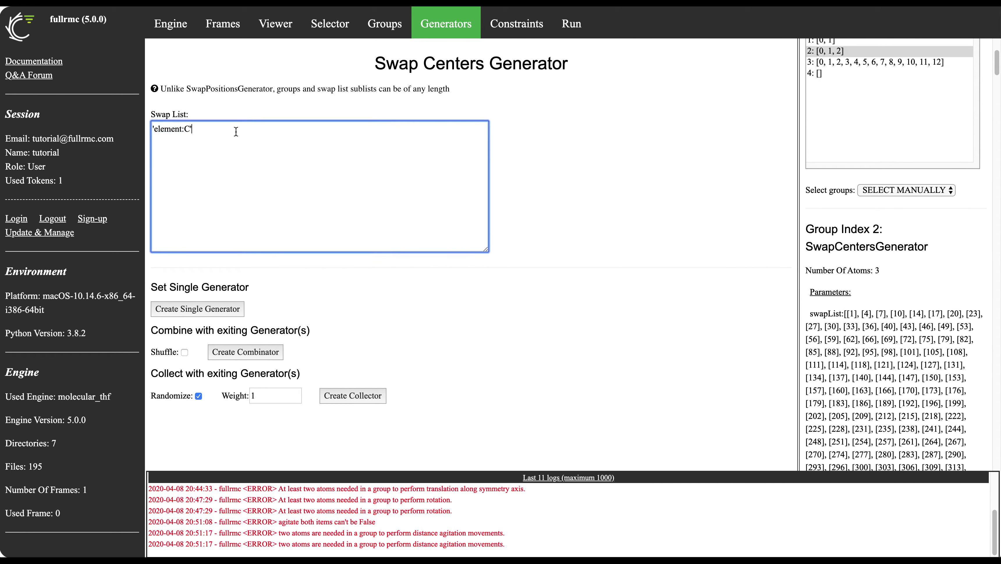
pyautogui.write(',')
pyautogui.press('super+v')
pyautogui.press('Left')
pyautogui.press('BackSpace')
pyautogui.press('BackSpace')
pyautogui.press('BackSpace')
pyautogui.press('BackSpace')
pyautogui.press('BackSpace')
pyautogui.press('BackSpace')
pyautogui.press('BackSpace')
pyautogui.write('namr')
pyautogui.press('BackSpace')
pyautogui.write('e')
pyautogui.press('Right')
pyautogui.press('Right')
pyautogui.write('1')
# Create the single swap centers generator for group 2 from the two-entry swap list and review its parameters
pyautogui.click(189, 308)
pyautogui.click(615, 87)
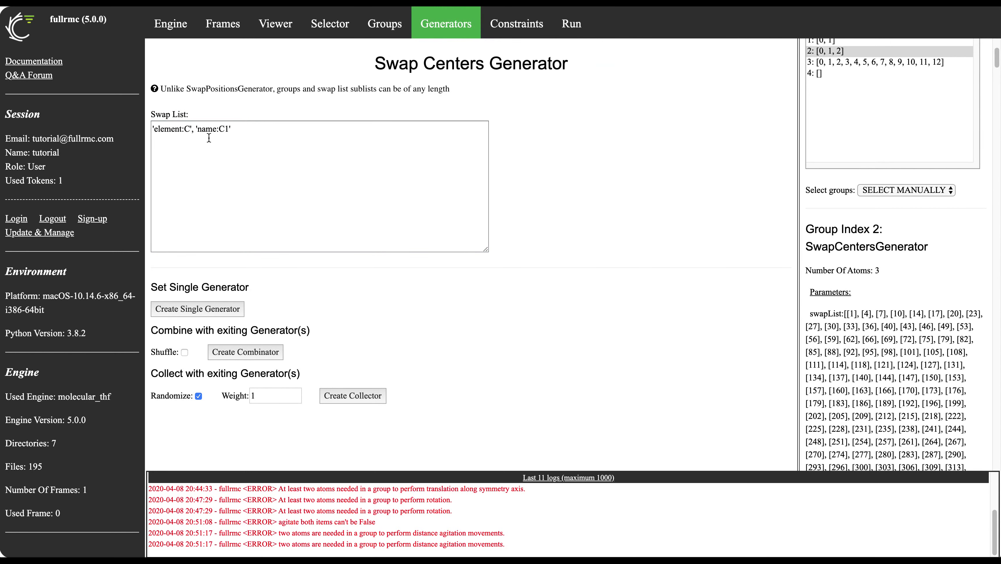
pyautogui.scroll(-10, 910, 238)
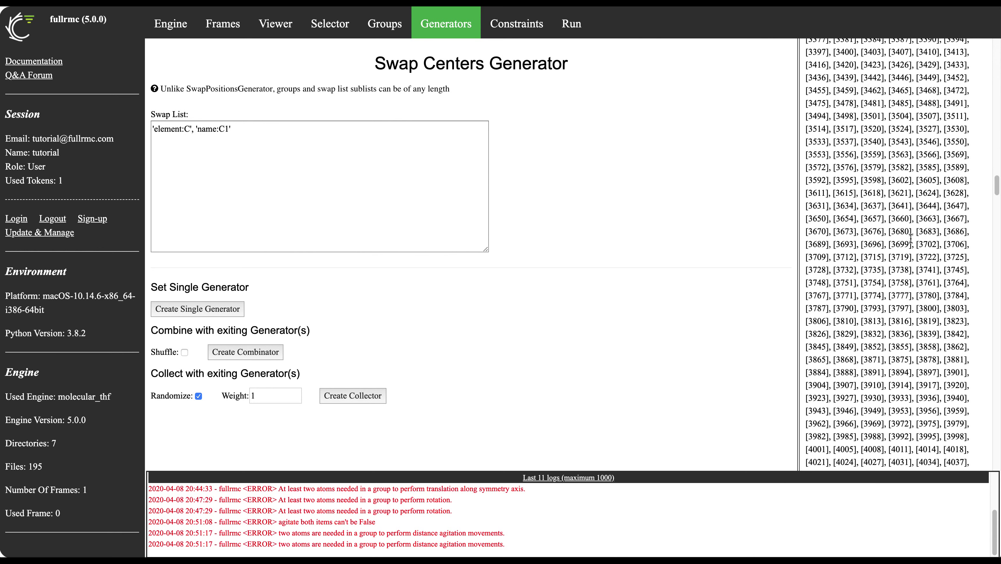
pyautogui.scroll(15, 911, 238)
pyautogui.scroll(3, 910, 238)
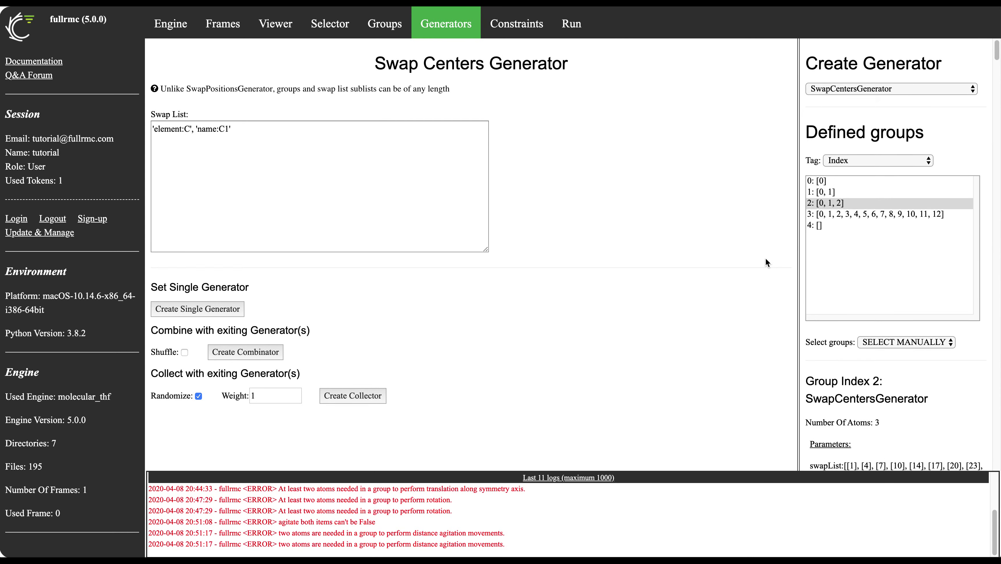
# Insert the index sublist [10,12,13] at the beginning of the swap list, before 'element:C'
pyautogui.click(265, 129)
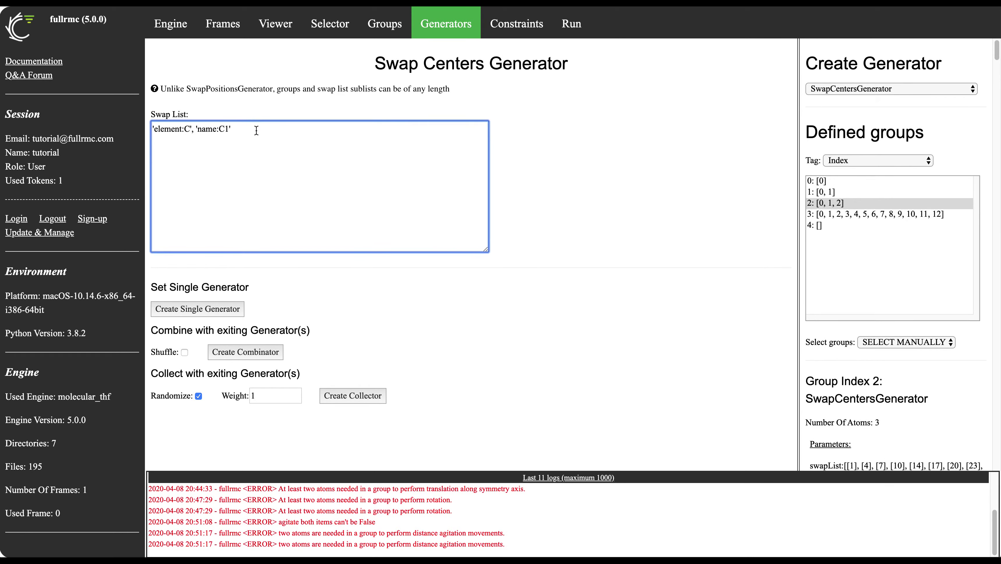
pyautogui.write('[]')
pyautogui.write(',')
pyautogui.write('1,2')
pyautogui.press('BackSpace')
pyautogui.press('BackSpace')
pyautogui.write('0,12,13')
pyautogui.moveTo(214, 129); pyautogui.dragTo(127, 134)
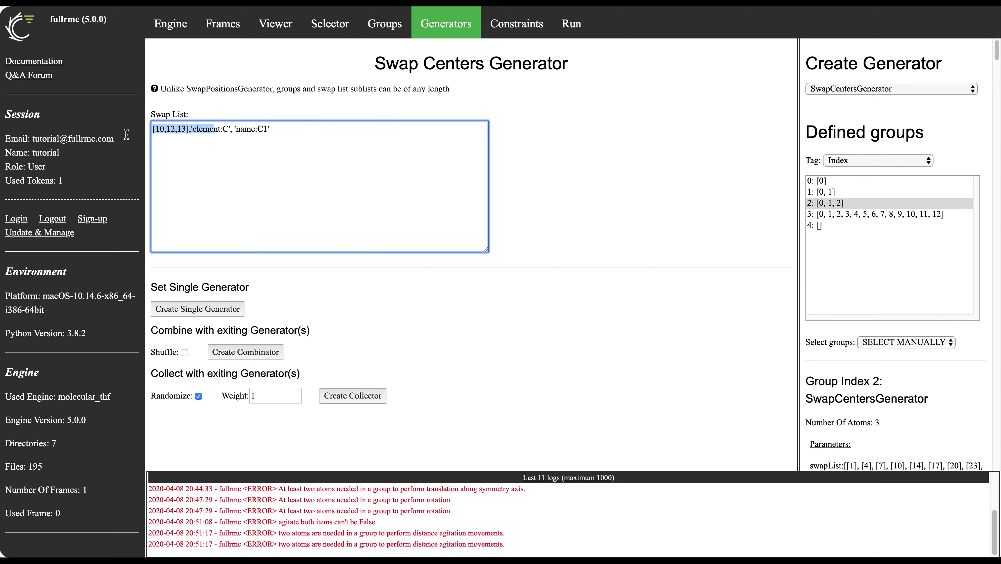
pyautogui.click(186, 157)
pyautogui.moveTo(190, 130); pyautogui.dragTo(149, 135)
pyautogui.moveTo(189, 129); pyautogui.dragTo(245, 258)
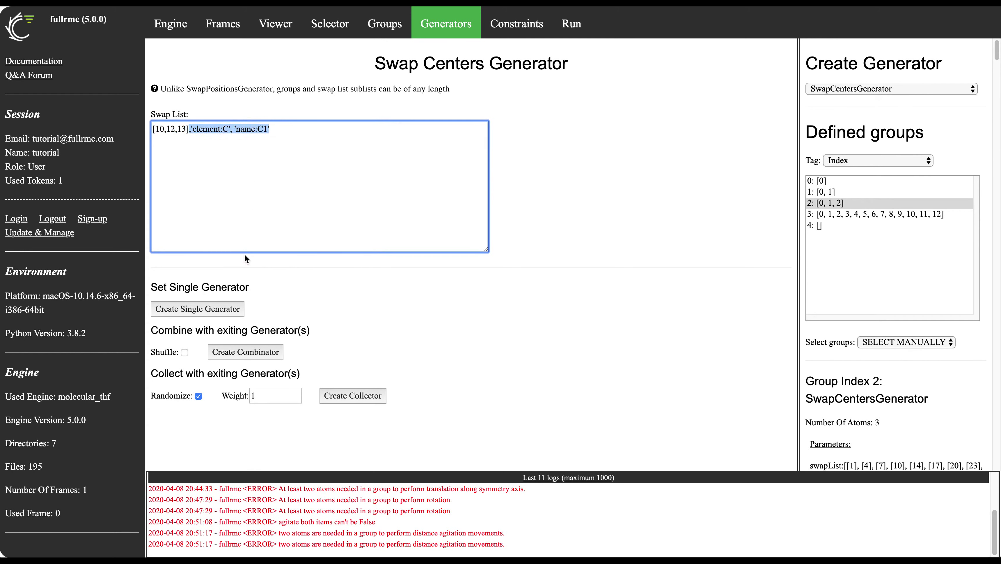
# Recreate group 2's single swap centers generator with the extended list and inspect the [10, 12, 13] sublist in its parameters
pyautogui.click(221, 311)
pyautogui.click(597, 83)
pyautogui.scroll(-3, 860, 165)
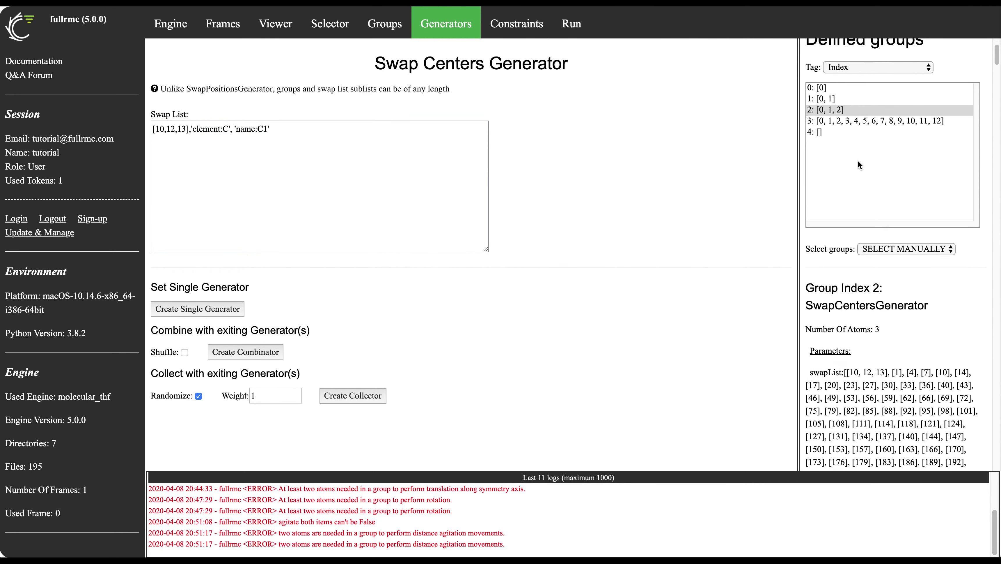
pyautogui.scroll(-1, 860, 165)
pyautogui.moveTo(847, 355); pyautogui.dragTo(888, 354)
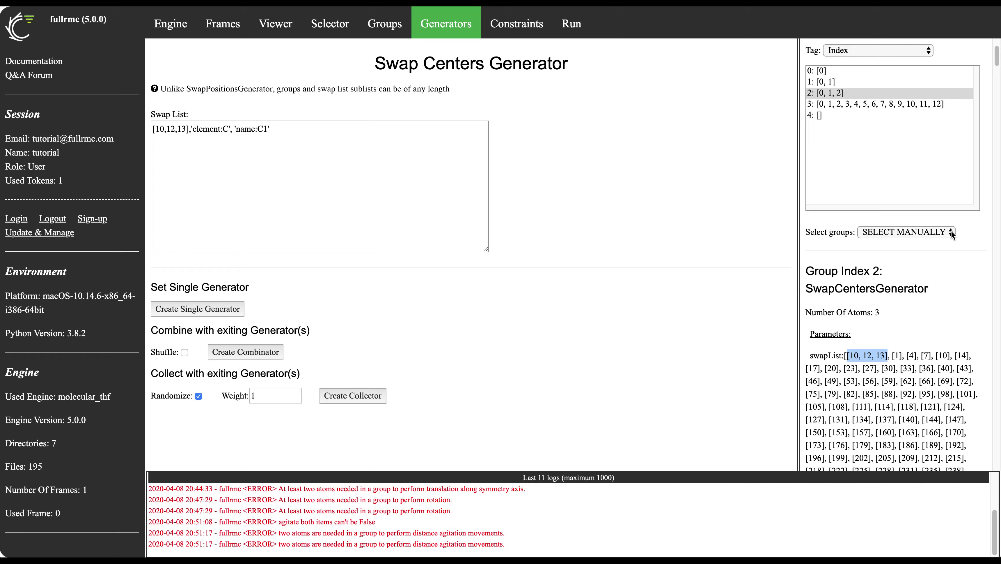
pyautogui.moveTo(807, 288); pyautogui.dragTo(930, 289)
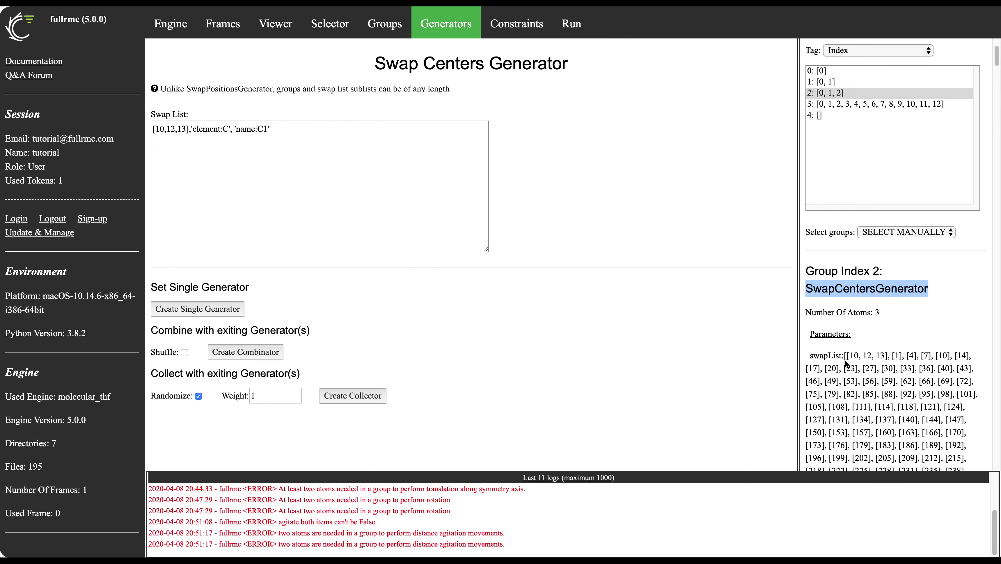
pyautogui.moveTo(845, 355); pyautogui.dragTo(891, 358)
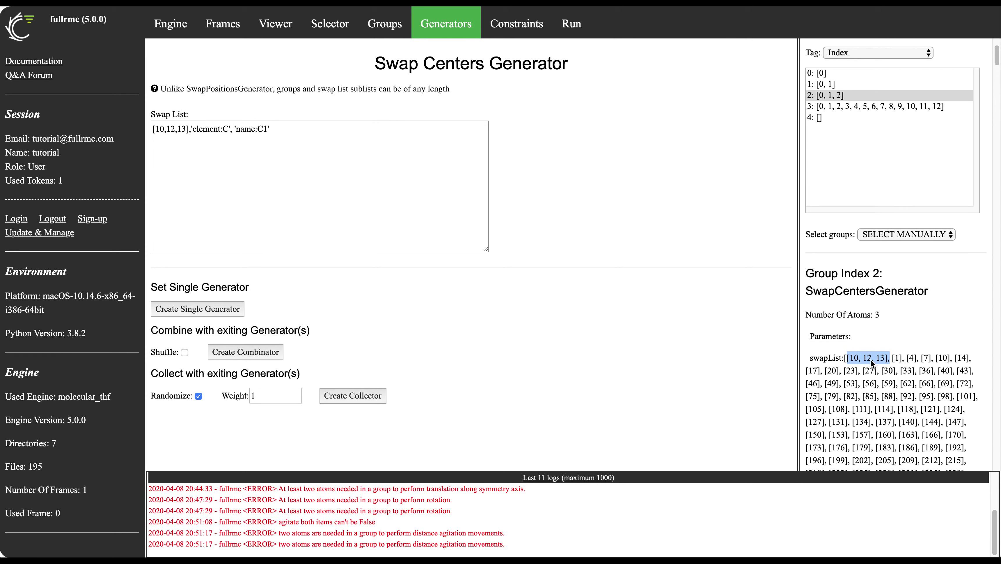
pyautogui.scroll(1, 871, 359)
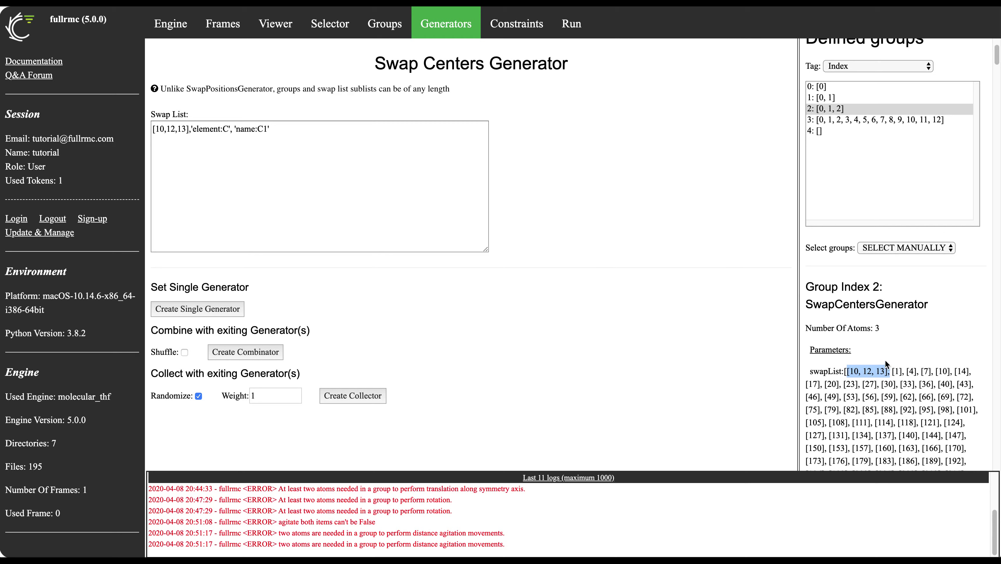
# Append the bracketed entry ['name:h11'] to the end of the swap list, after 'name:C1'
pyautogui.click(277, 135)
pyautogui.write(',')
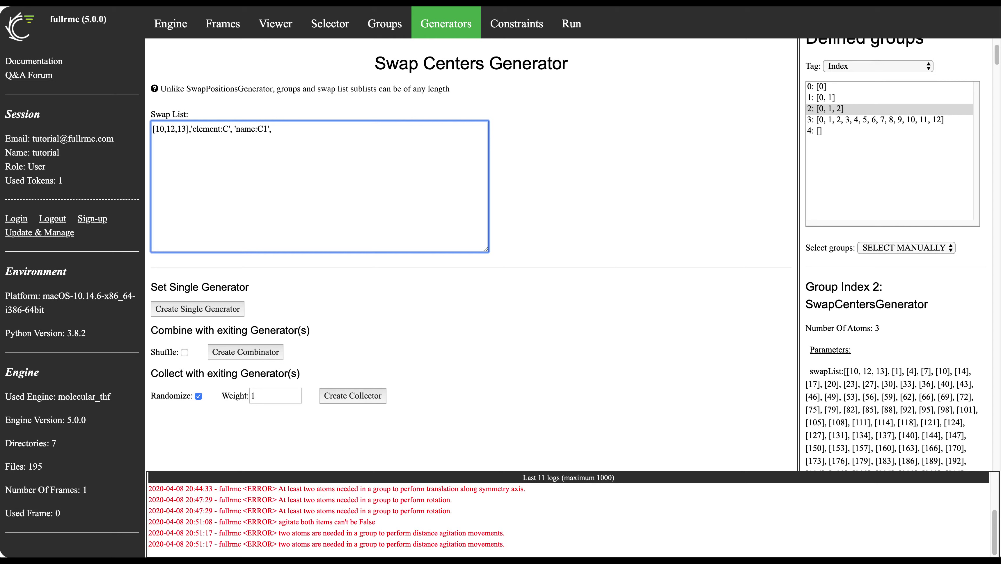
pyautogui.write('"')
pyautogui.write('name:h11')
pyautogui.write("'")
pyautogui.write(']')
pyautogui.click(275, 129)
pyautogui.press('BackSpace')
pyautogui.write('[')
# Move the ['name:h11'] entry directly behind the [10,12,13] sublist, ahead of 'element:C'
pyautogui.moveTo(274, 129); pyautogui.dragTo(138, 131)
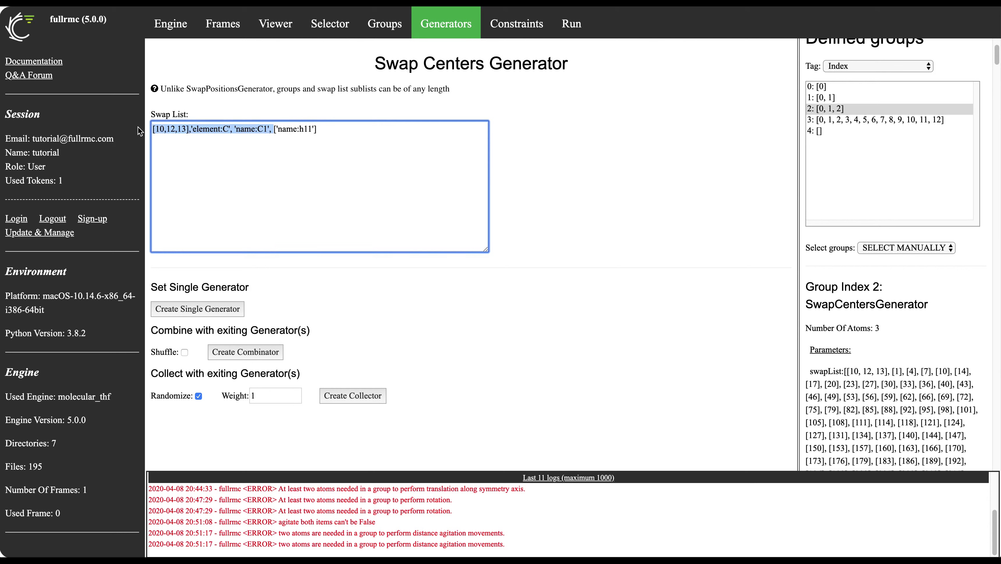
pyautogui.press('Right')
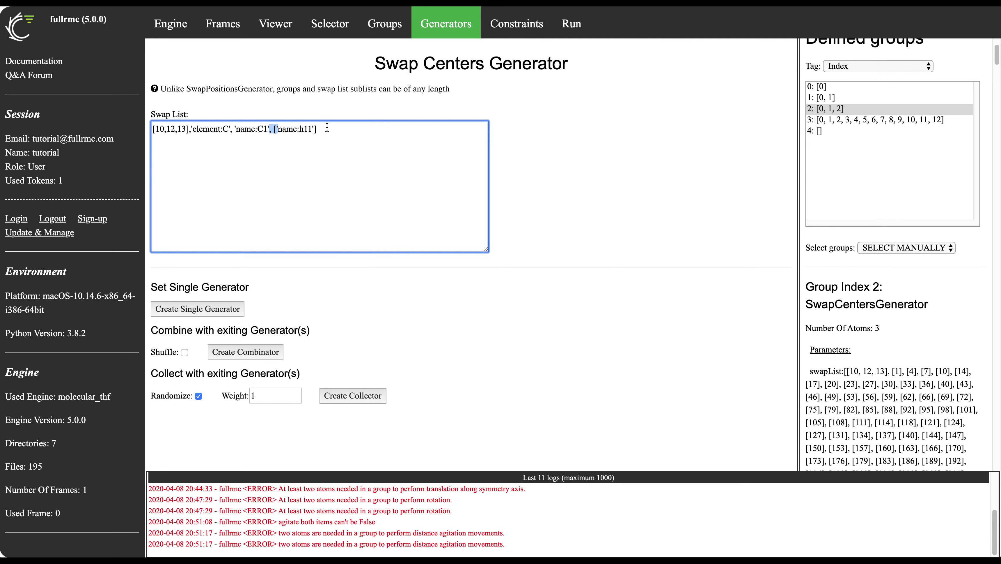
pyautogui.moveTo(325, 129); pyautogui.dragTo(192, 130)
pyautogui.write(",['name:h11")
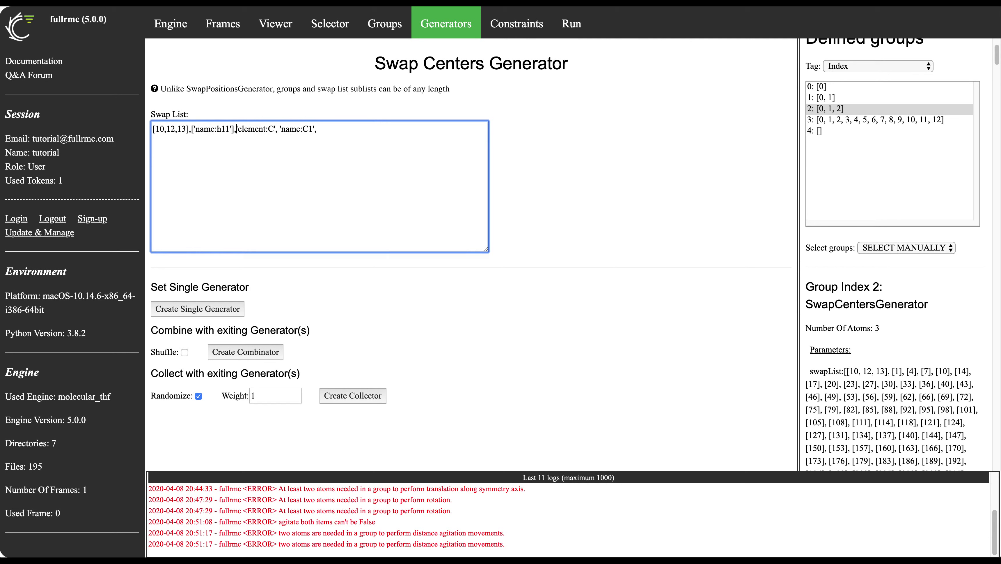
# Restore the opening quote of 'element:C' and try to create group 2's single swap centers generator with the ['name:h11'] sublist
pyautogui.write("'")
pyautogui.click(349, 129)
pyautogui.press('super+a')
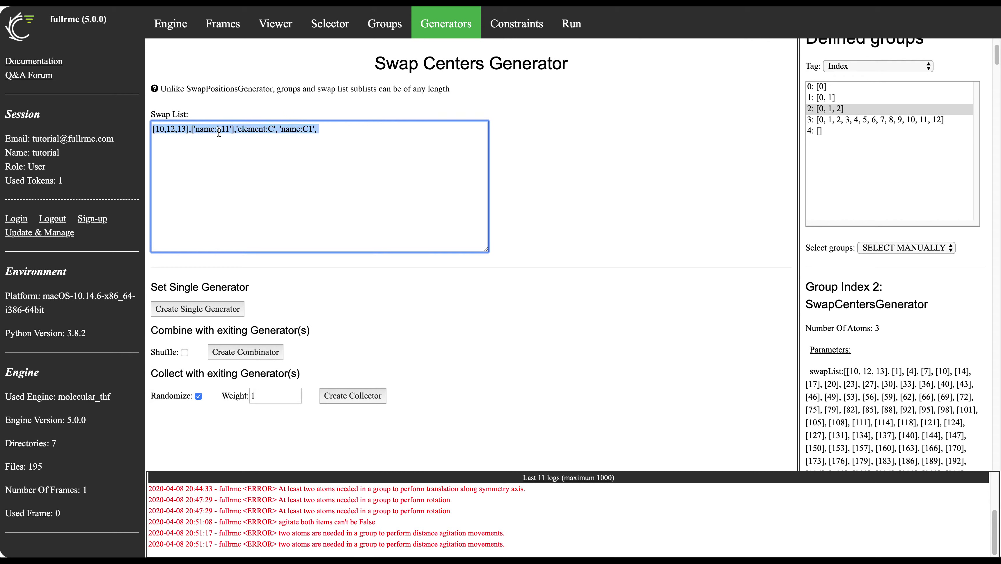
pyautogui.click(197, 309)
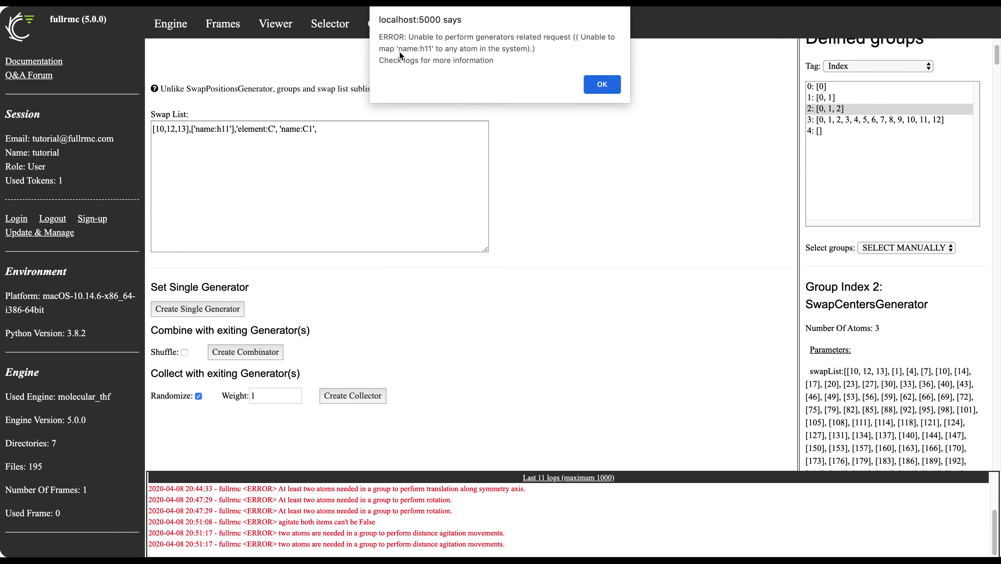
pyautogui.click(597, 85)
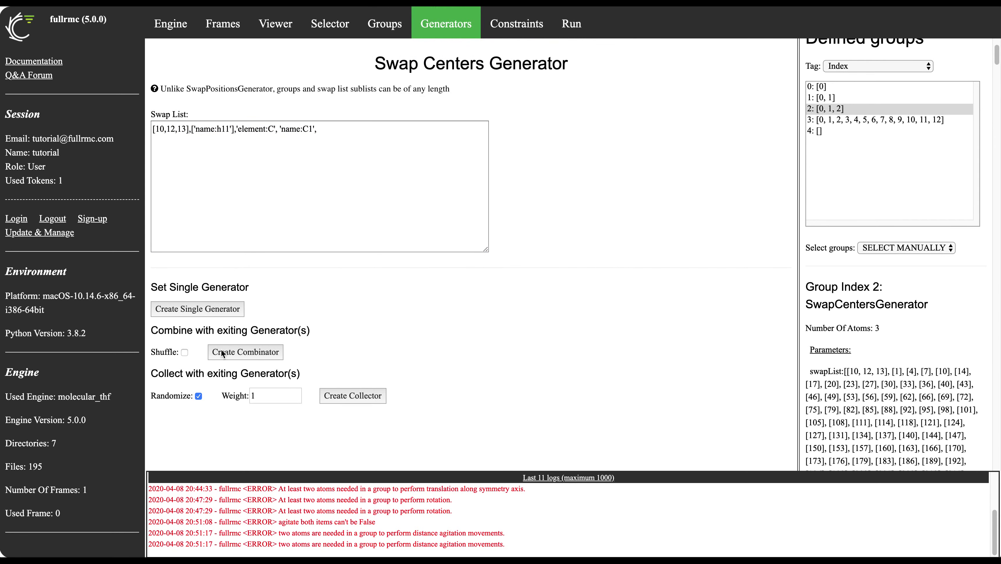
# Correct the sublist entry to ['name:H11'] and create the single swap centers generator for group 2
pyautogui.click(222, 132)
pyautogui.press('BackSpace')
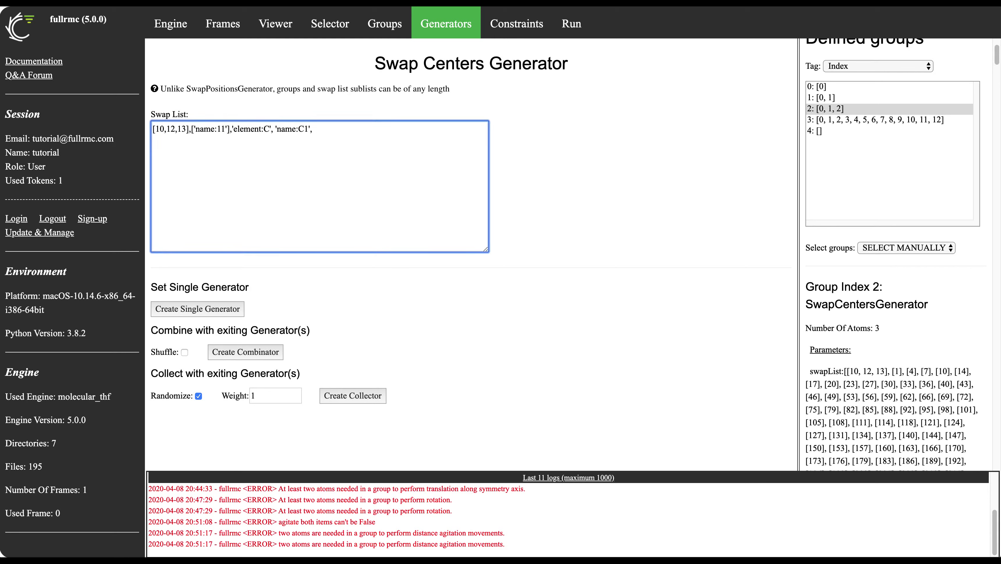
pyautogui.write('H')
pyautogui.click(236, 304)
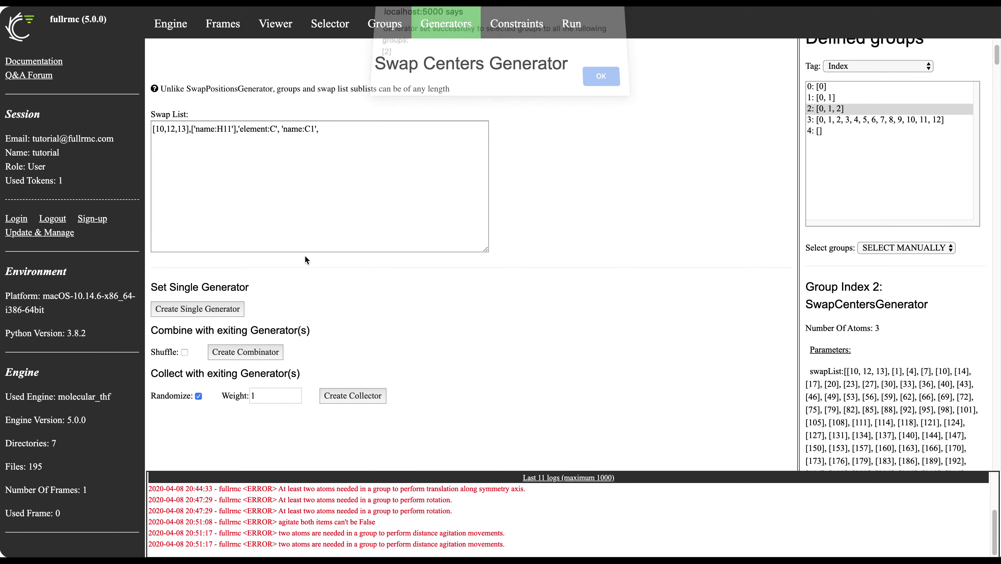
pyautogui.click(599, 82)
# Examine how the ['name:H11'] sublist expands into atom indexes in group 2's swapList parameter
pyautogui.scroll(-5, 890, 266)
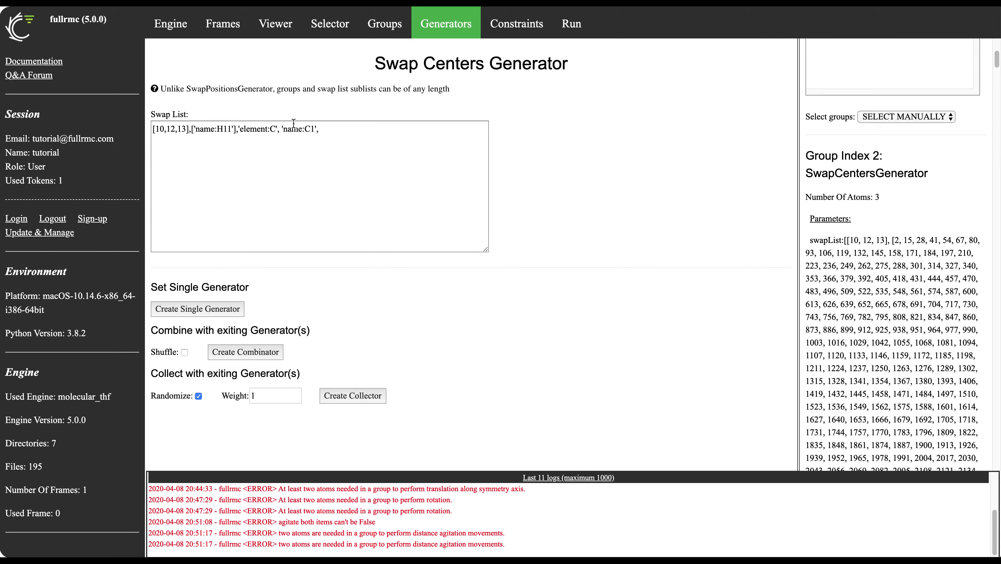
pyautogui.moveTo(893, 240); pyautogui.dragTo(915, 298)
pyautogui.scroll(-10, 914, 297)
pyautogui.scroll(-1, 913, 297)
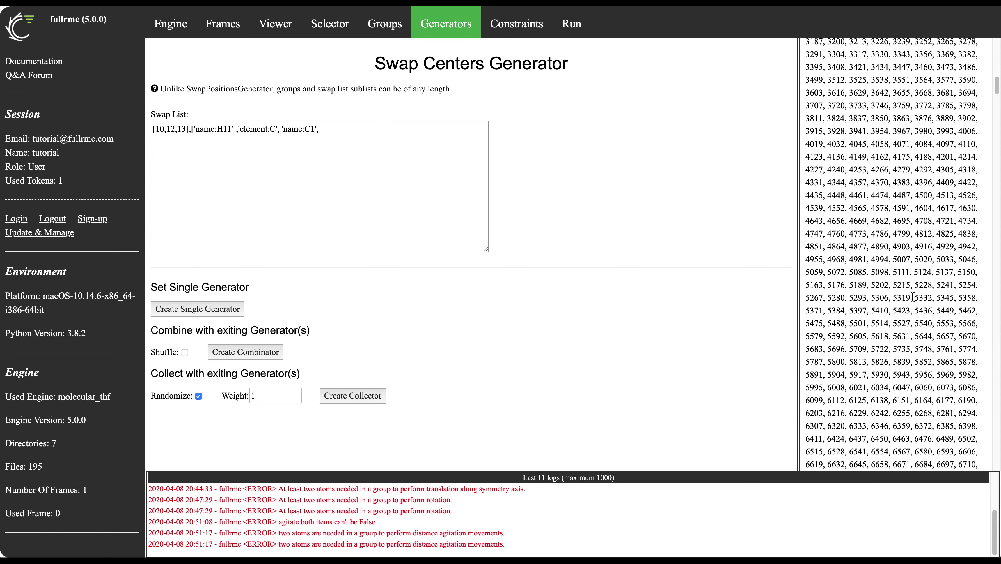
pyautogui.scroll(-15, 913, 297)
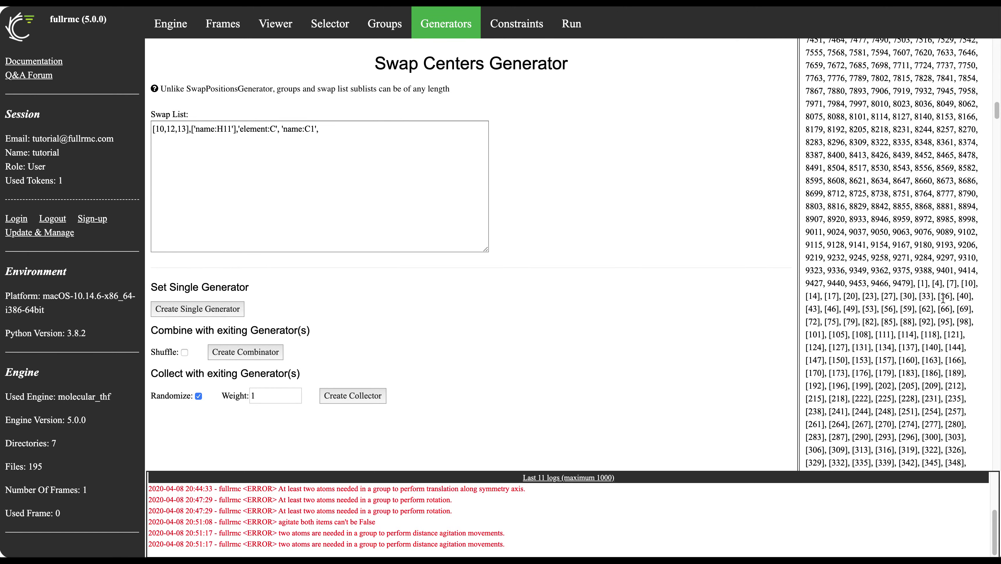
pyautogui.keyDown('shift'); pyautogui.click(917, 285); pyautogui.keyUp('shift')
pyautogui.scroll(15, 919, 297)
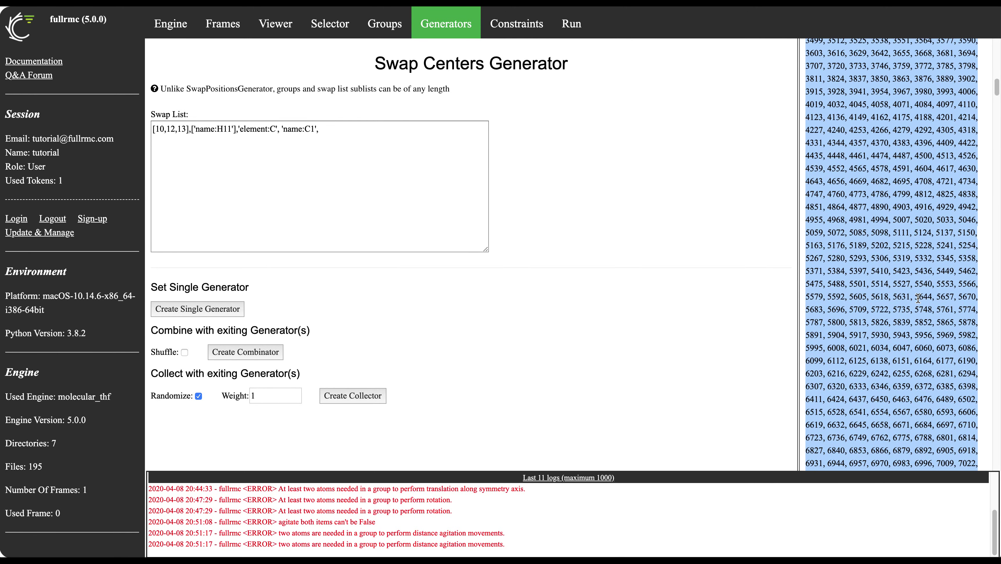
pyautogui.scroll(15, 919, 298)
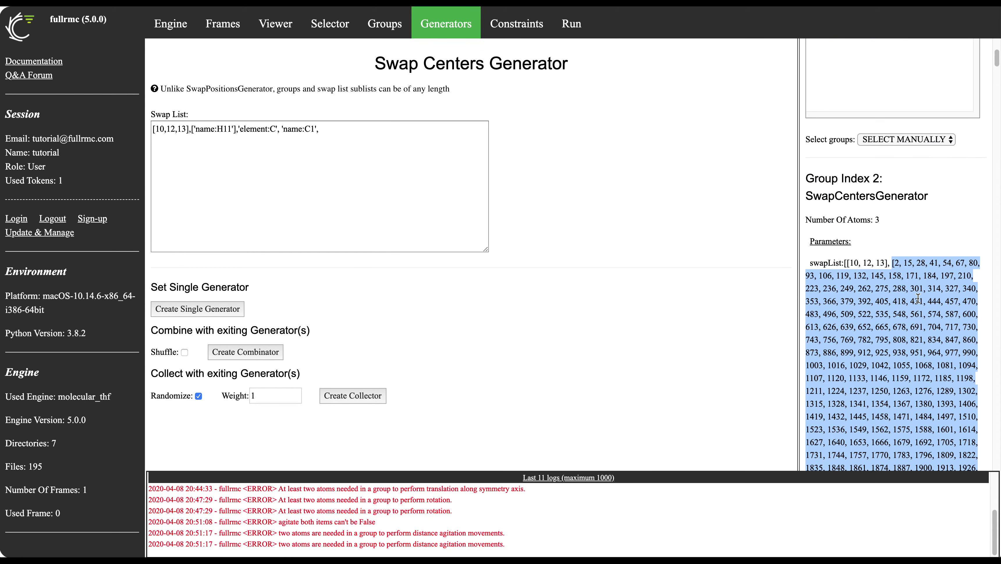
pyautogui.scroll(5, 919, 299)
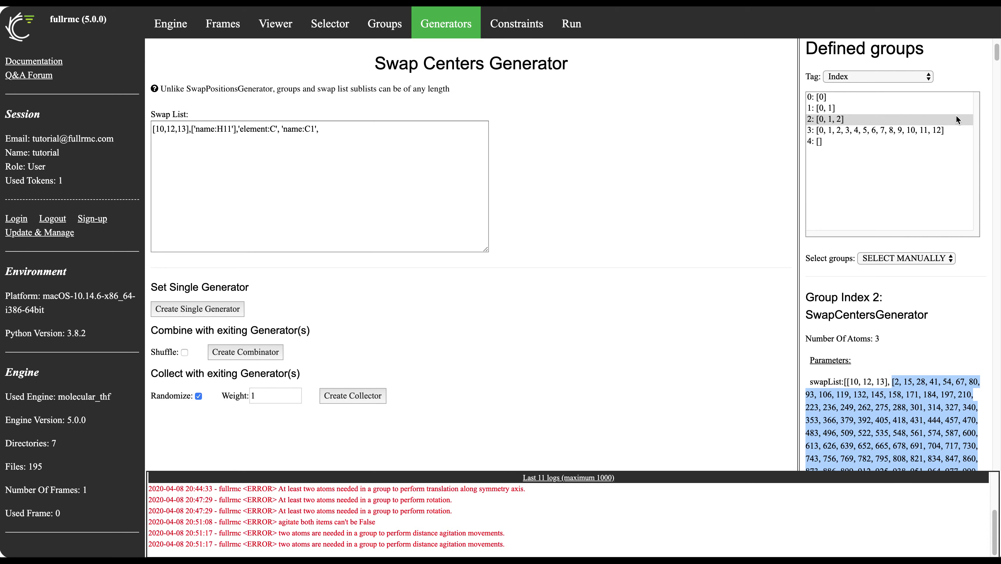
pyautogui.scroll(3, 951, 67)
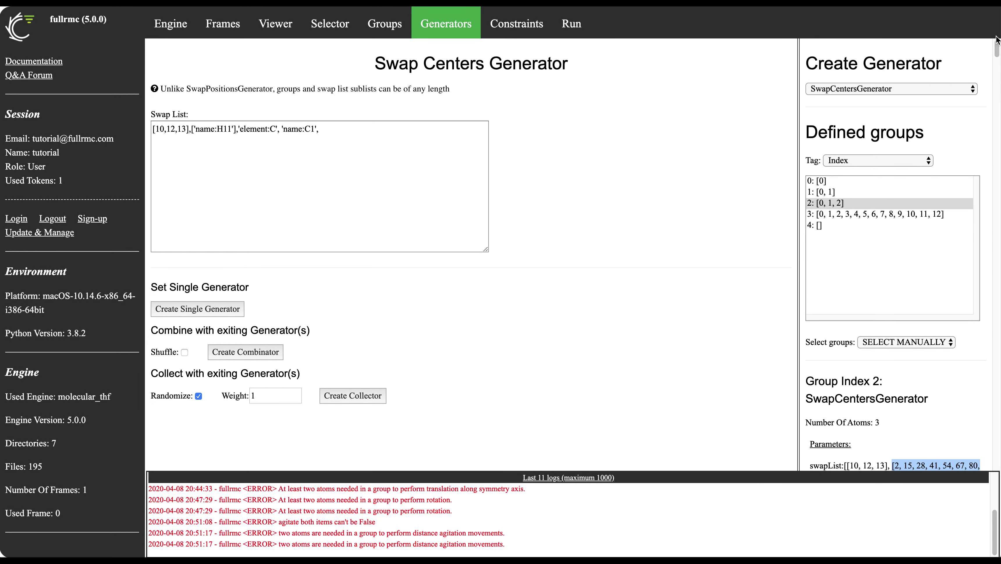
# Switch the generator type to AtomsRemoveGenerator and try to create it as the single generator of group 2
pyautogui.click(889, 90)
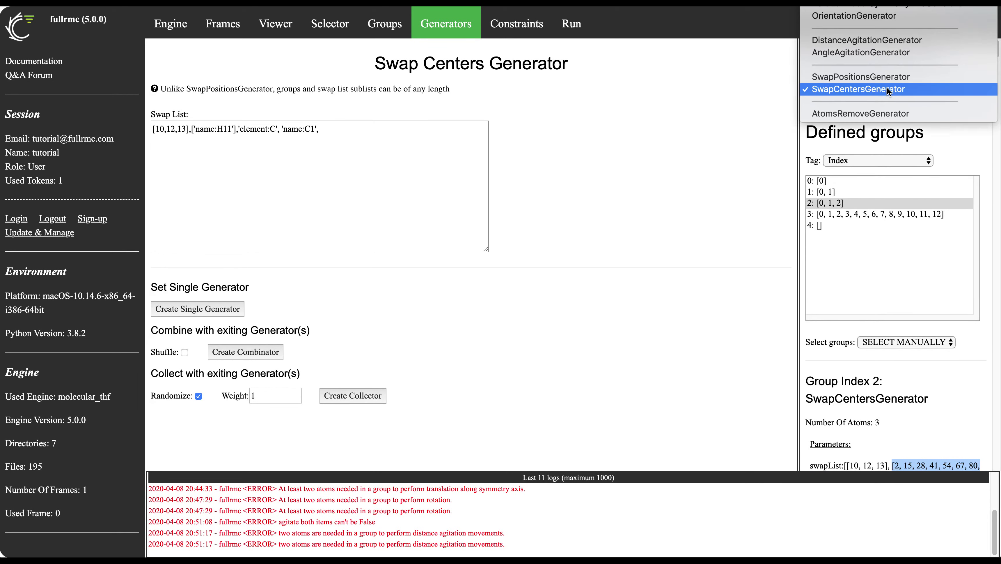
pyautogui.click(872, 114)
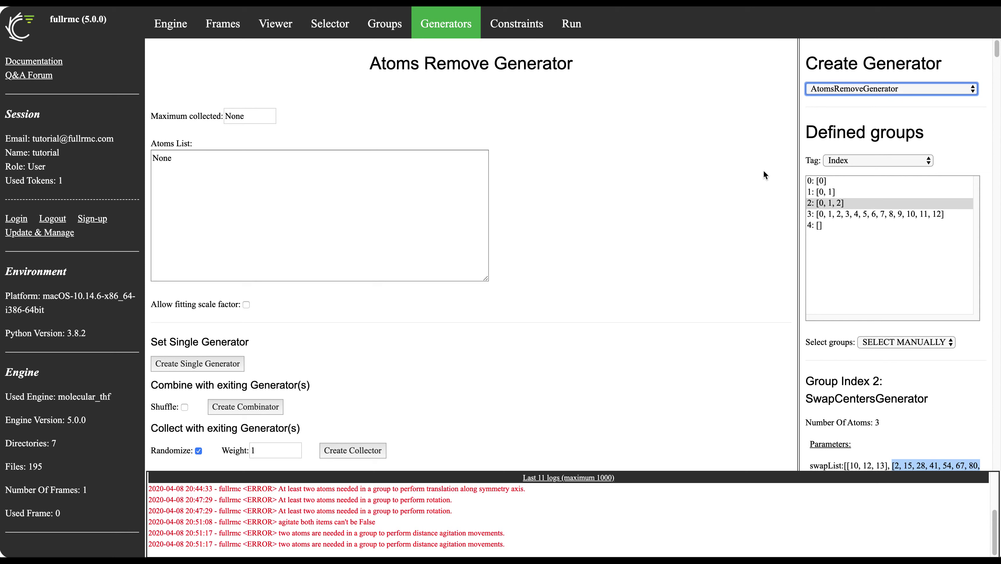
pyautogui.click(200, 366)
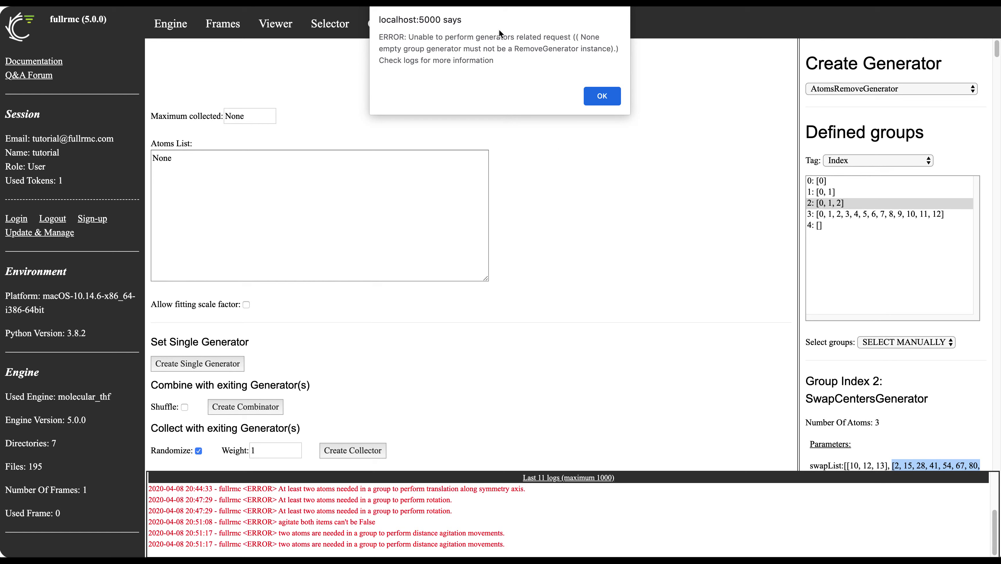
pyautogui.click(605, 95)
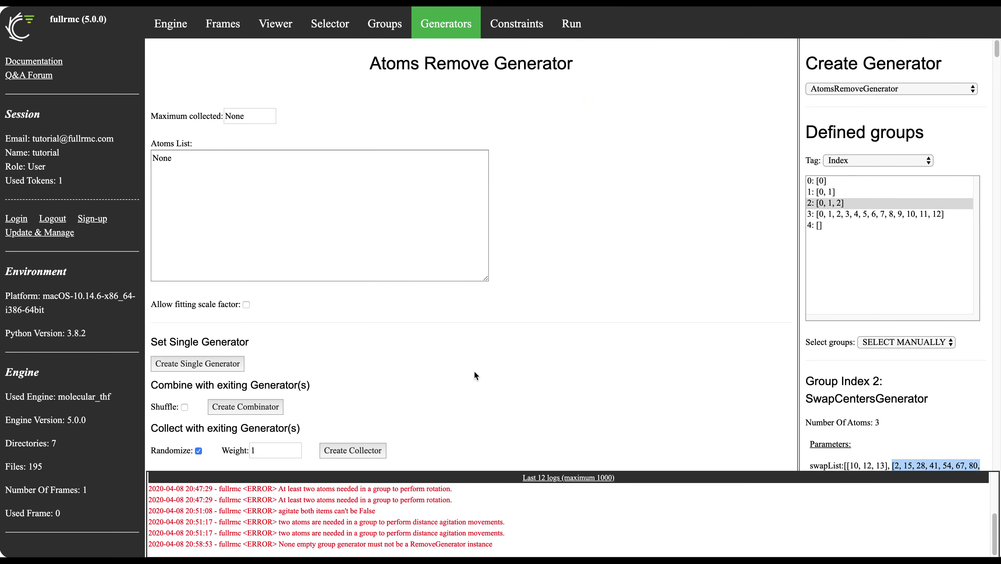
pyautogui.moveTo(509, 550); pyautogui.dragTo(236, 513)
pyautogui.click(455, 325)
# Create a single atoms remove generator with default settings for the empty group 4 and view its parameters
pyautogui.click(825, 224)
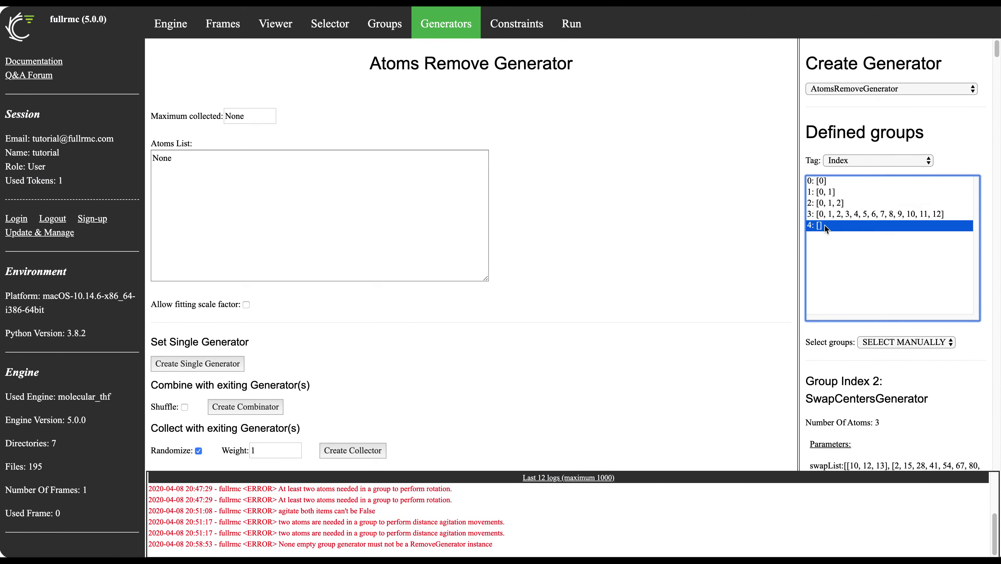
pyautogui.click(183, 362)
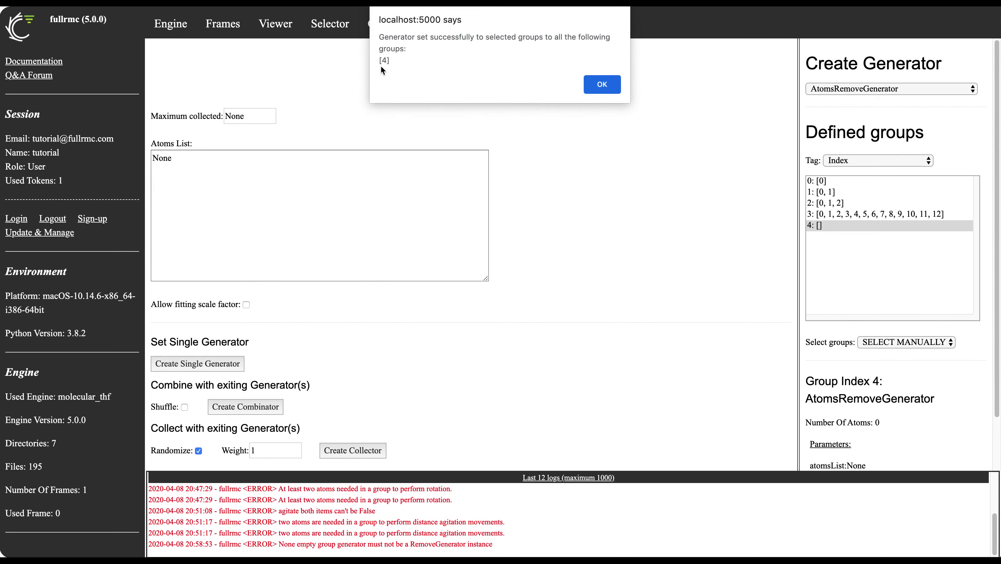
pyautogui.click(609, 86)
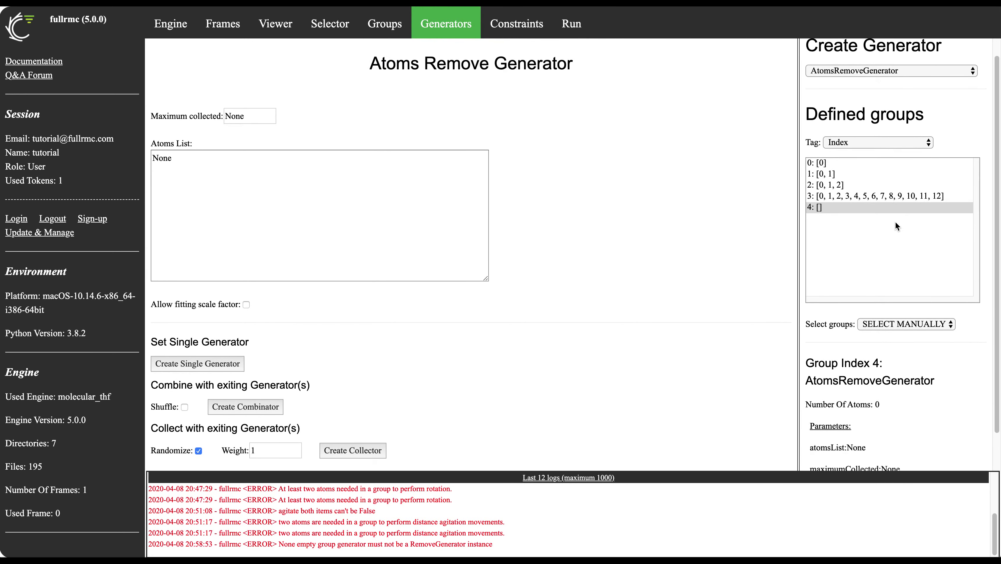
pyautogui.scroll(-2, 895, 226)
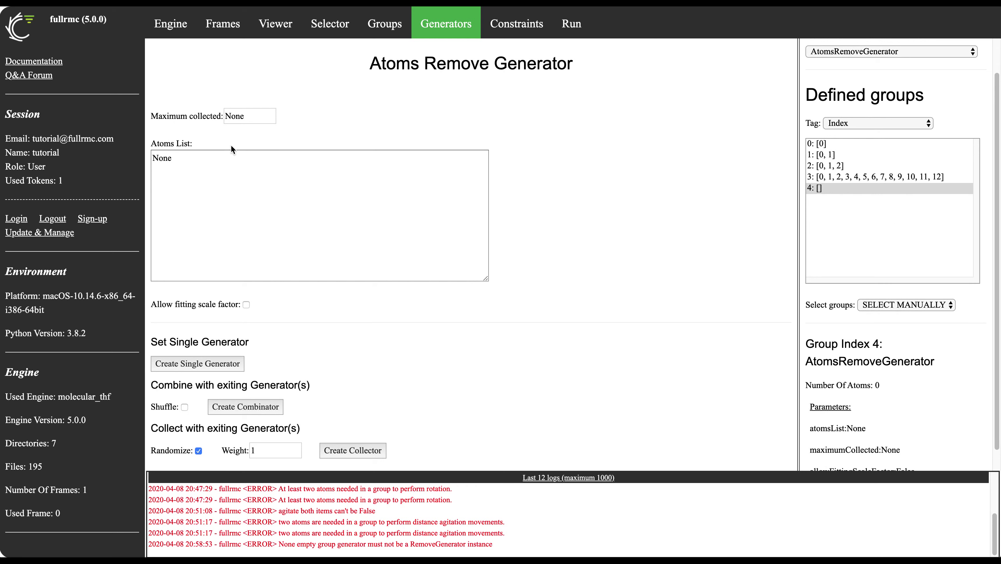
# Set the atoms remove generator's maximum collected to 10
pyautogui.doubleClick(202, 117)
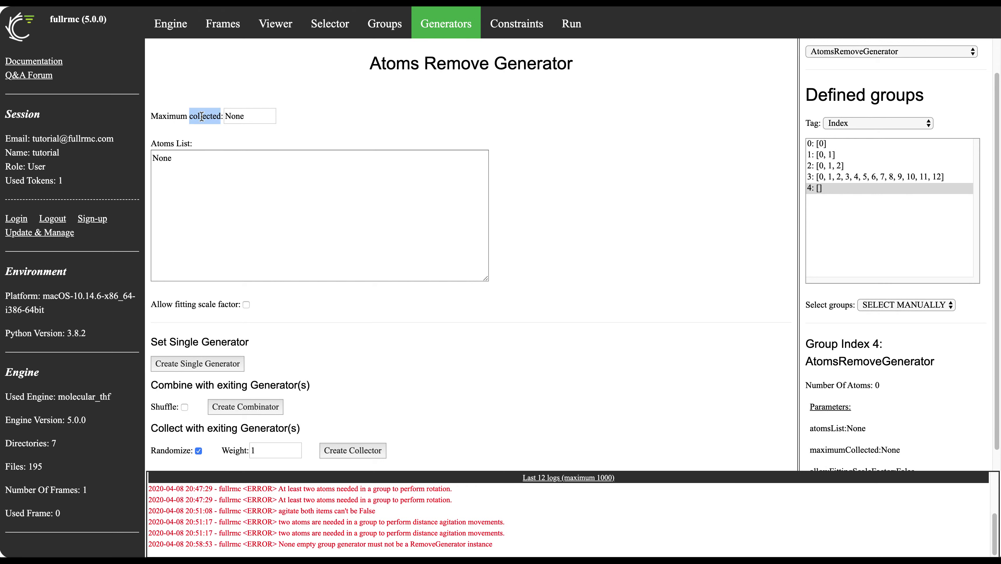
pyautogui.moveTo(153, 117); pyautogui.dragTo(279, 115)
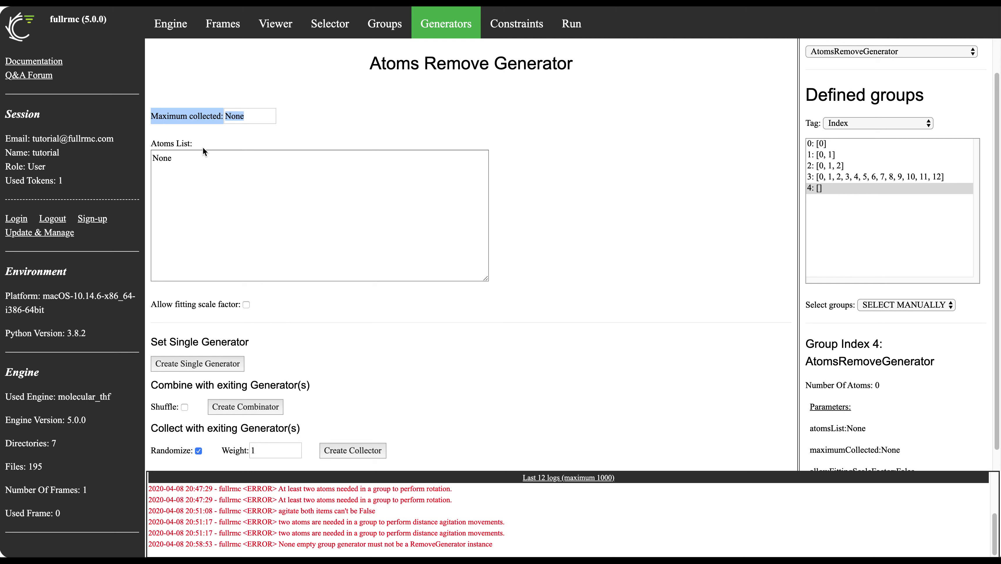
pyautogui.click(254, 116)
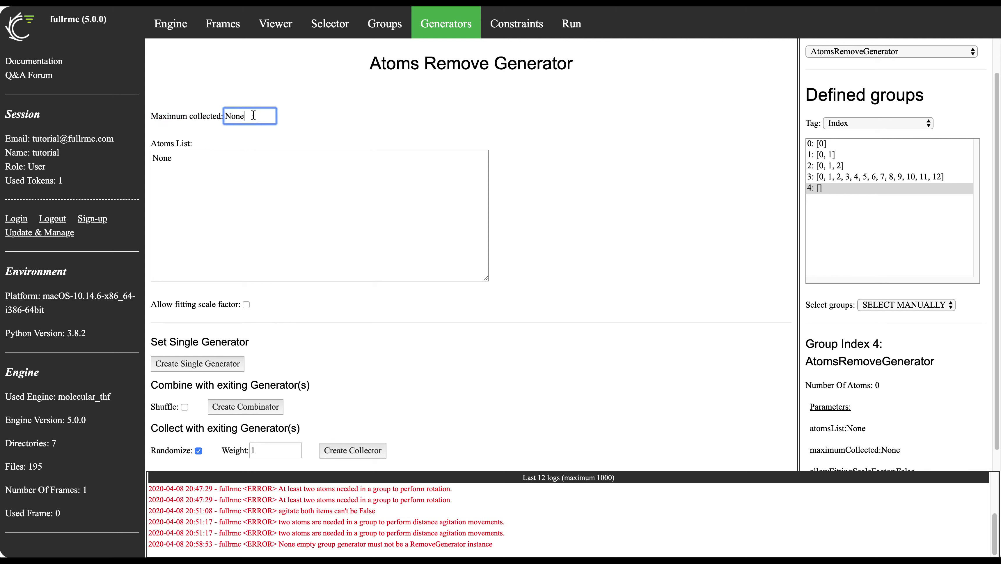
pyautogui.doubleClick(255, 117)
pyautogui.write('10')
pyautogui.moveTo(211, 120)
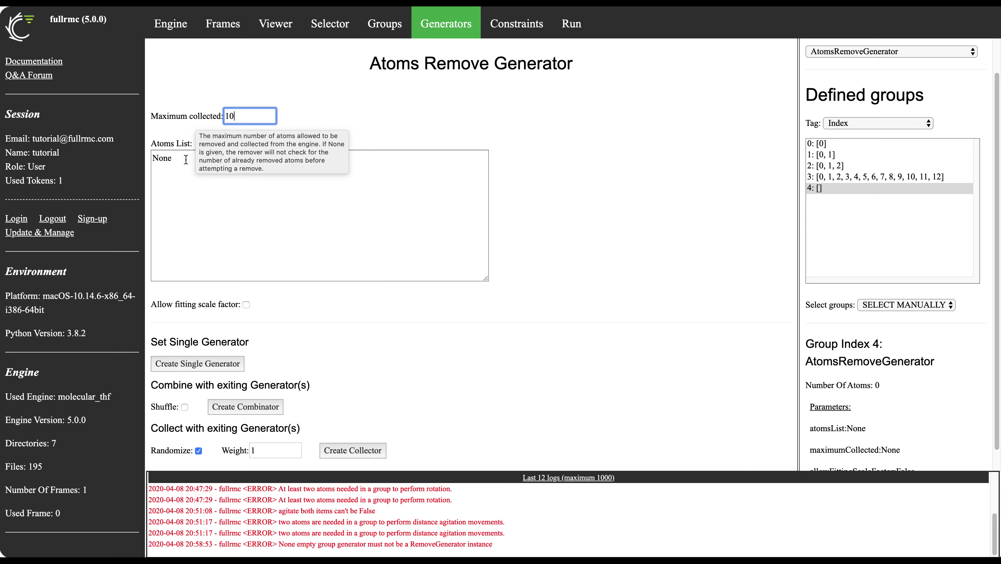
# Replace the None entry in the atoms list with 'element:H'
pyautogui.click(174, 161)
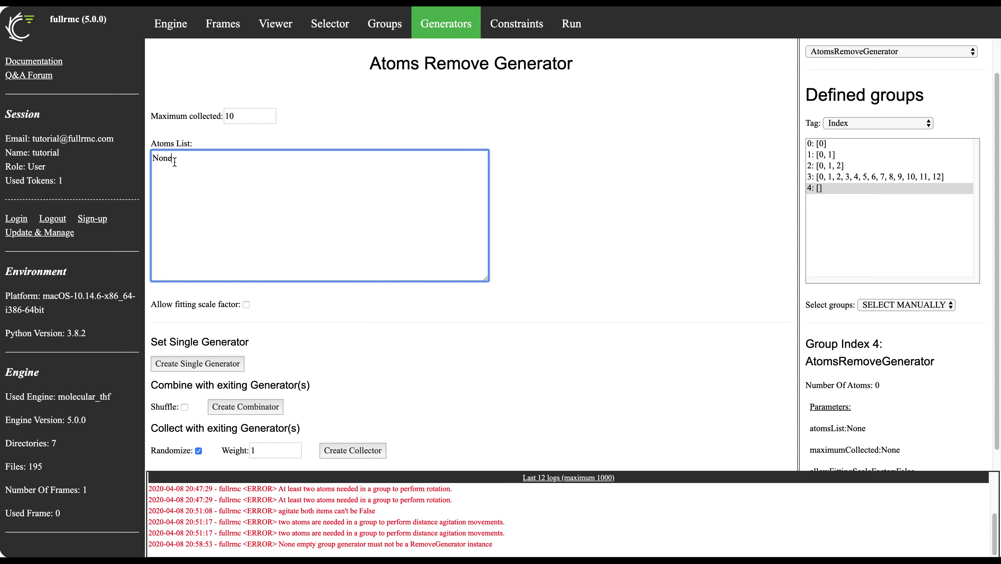
pyautogui.click(170, 131)
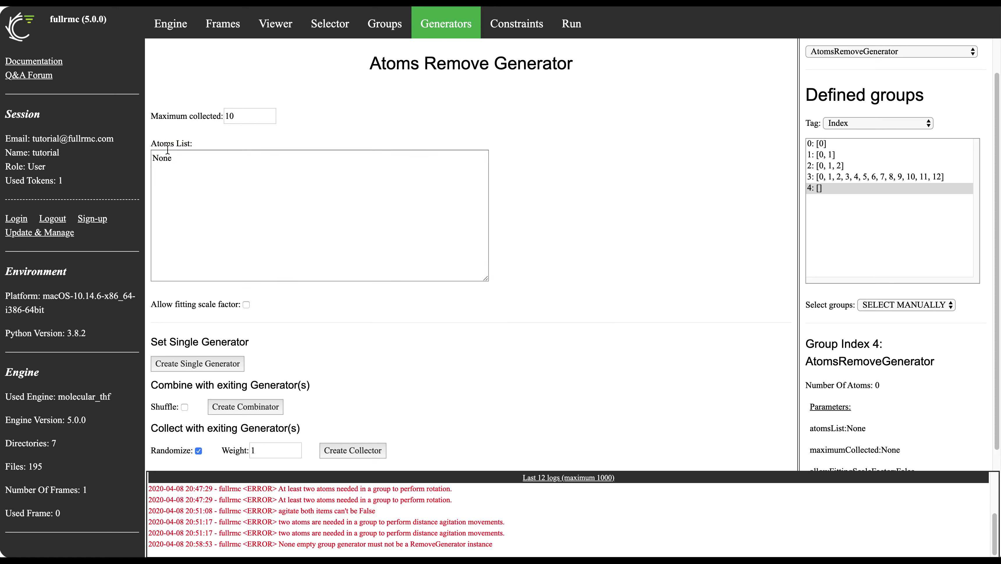
pyautogui.moveTo(168, 149)
pyautogui.click(190, 158)
pyautogui.press('super+a')
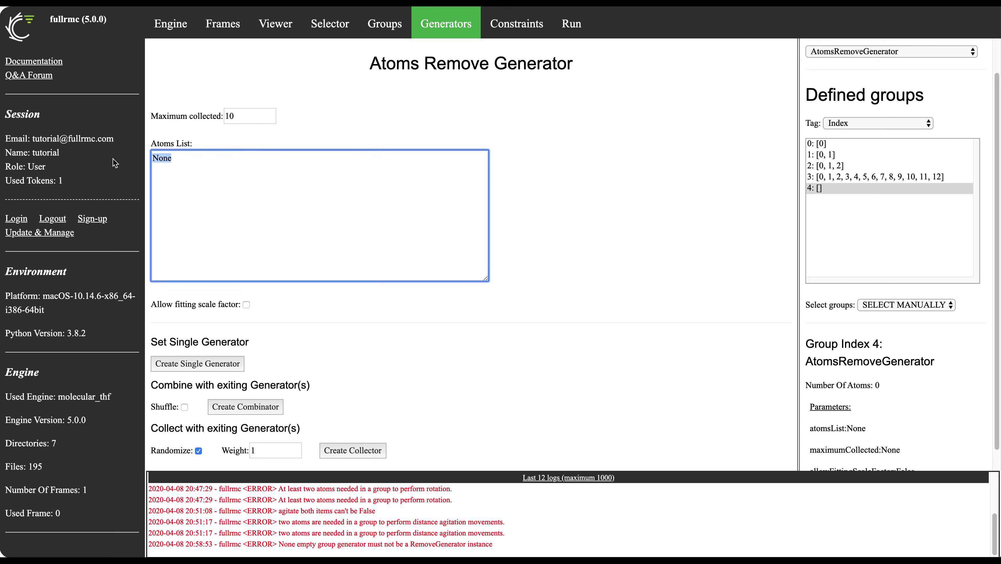
pyautogui.press('BackSpace')
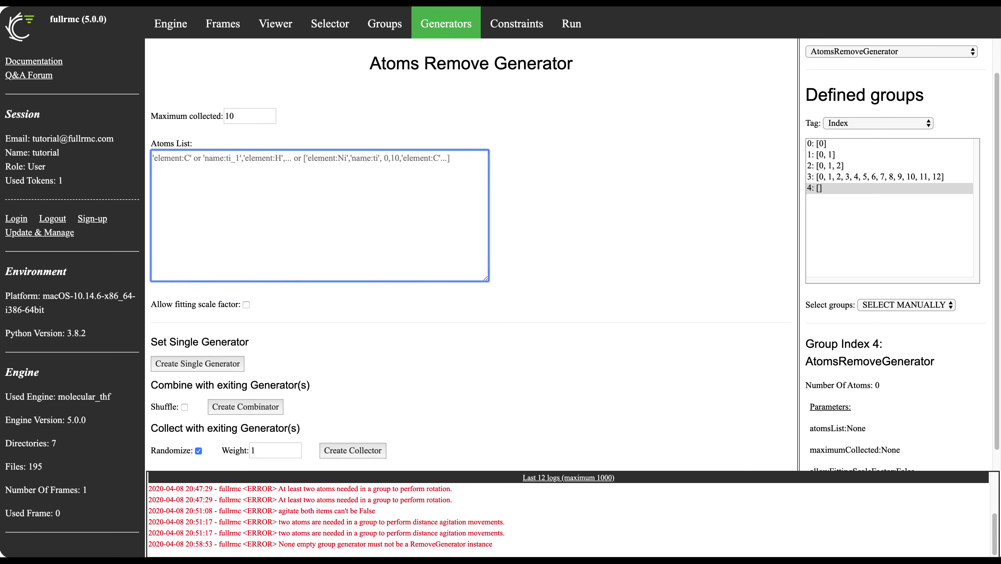
pyautogui.write("'")
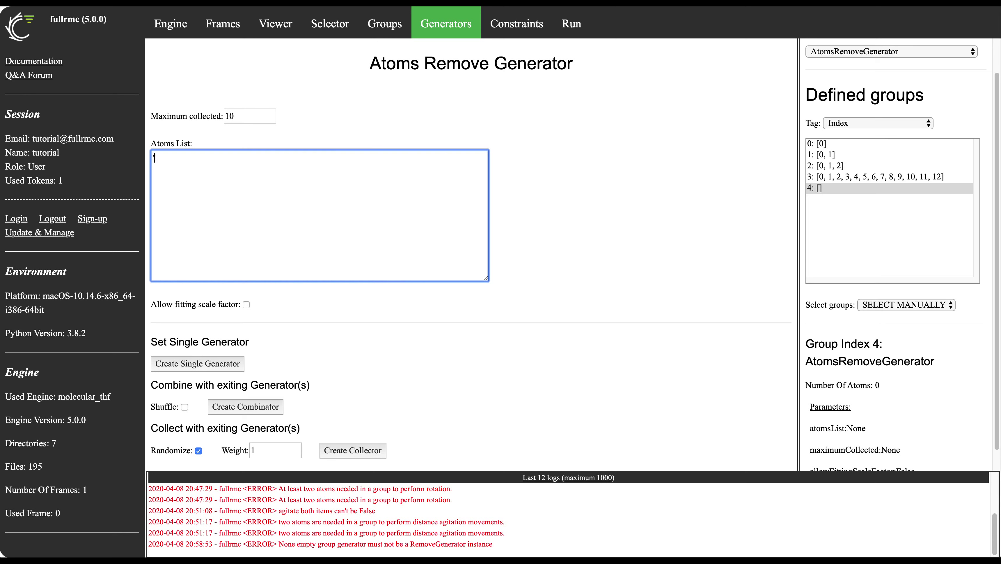
pyautogui.write('element')
pyautogui.write(':')
pyautogui.write('H')
# Change the atoms list entry to 'name:H11'
pyautogui.click(202, 157)
pyautogui.tripleClick(165, 158)
pyautogui.click(165, 157)
pyautogui.doubleClick(182, 158)
pyautogui.write('name:H11')
pyautogui.moveTo(204, 158); pyautogui.dragTo(154, 158)
# Add 'name:H12' as a second entry in the atoms list, after 'name:H11'
pyautogui.click(199, 156)
pyautogui.write(", 'na")
pyautogui.press('BackSpace')
pyautogui.press('BackSpace')
pyautogui.press('BackSpace')
pyautogui.press('BackSpace')
pyautogui.write("'name:H12'")
pyautogui.moveTo(249, 158); pyautogui.dragTo(144, 156)
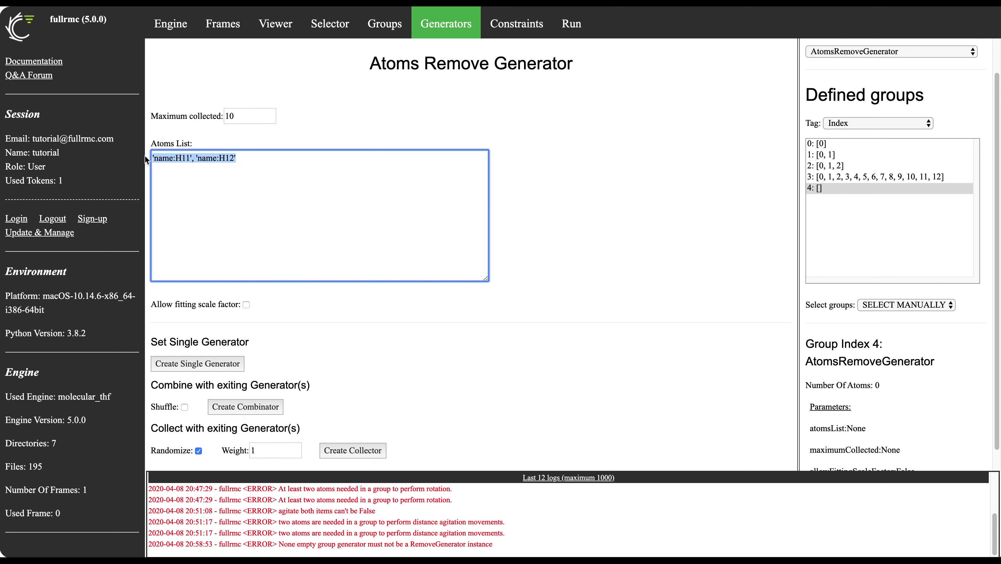
pyautogui.moveTo(223, 167)
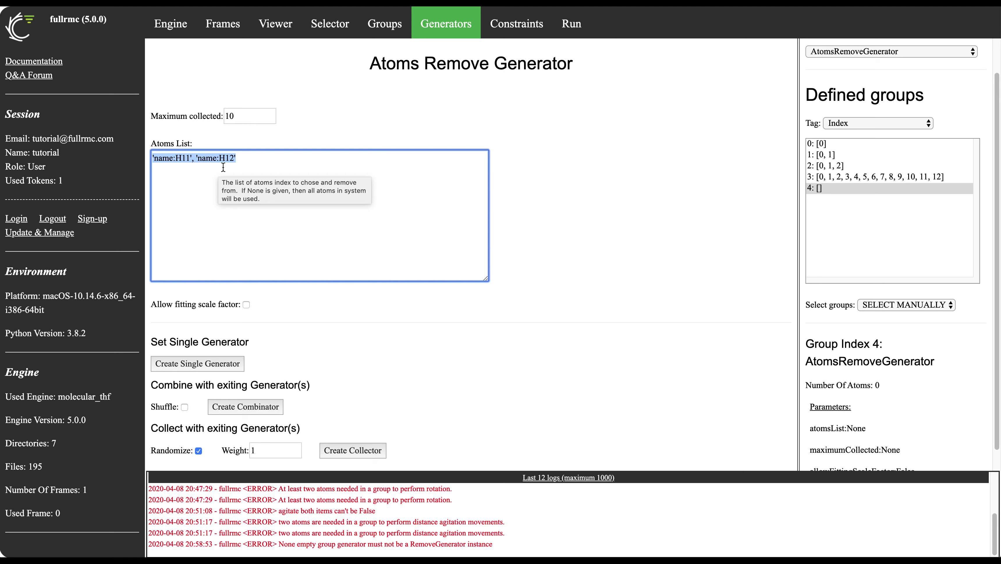
# Recreate group 4's single atoms remove generator with the new settings and inspect the expanded atomsList in its parameters
pyautogui.click(207, 360)
pyautogui.click(601, 84)
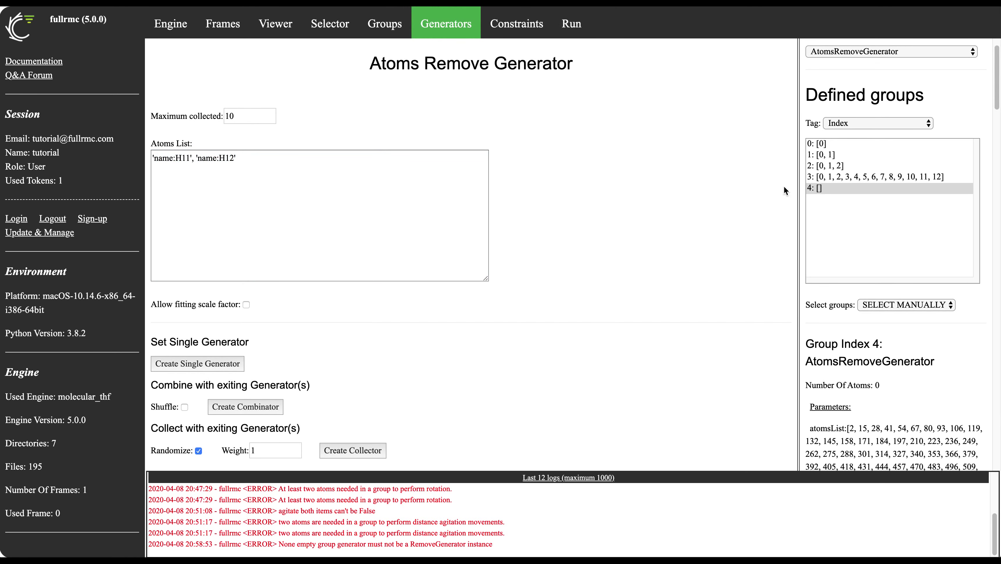
pyautogui.scroll(-6, 894, 229)
pyautogui.scroll(-1, 894, 229)
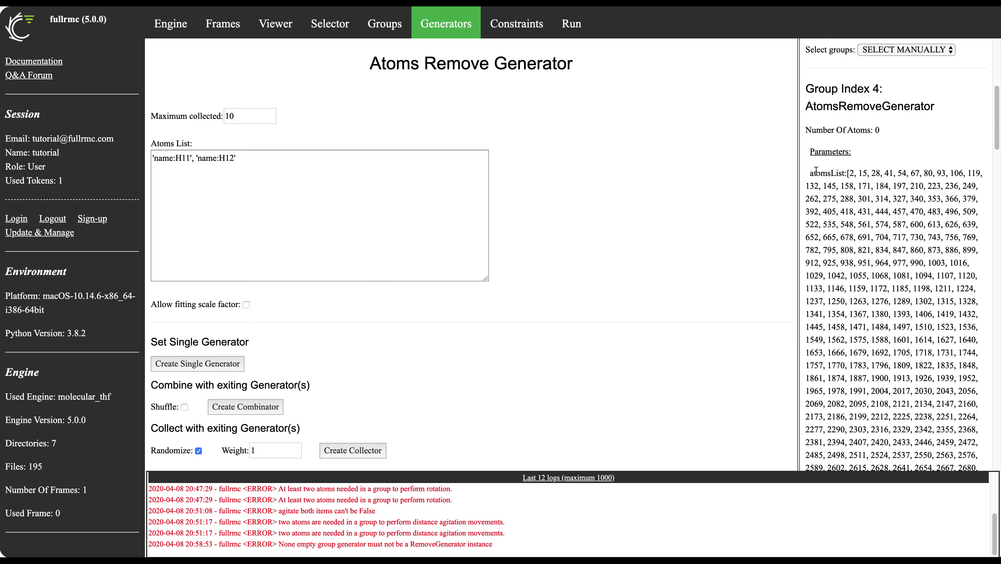
pyautogui.moveTo(807, 173); pyautogui.dragTo(876, 182)
pyautogui.scroll(-20, 877, 182)
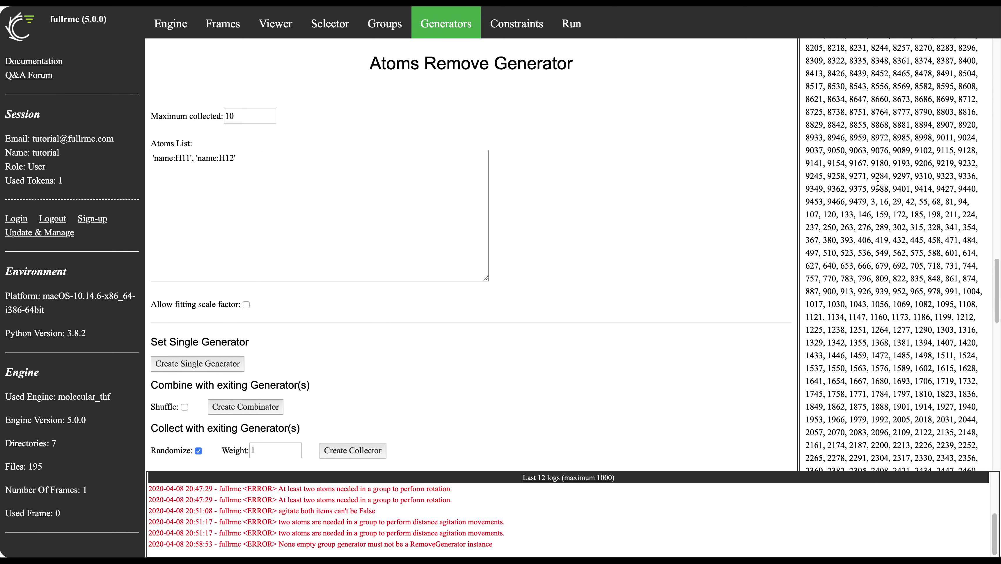
pyautogui.scroll(15, 878, 185)
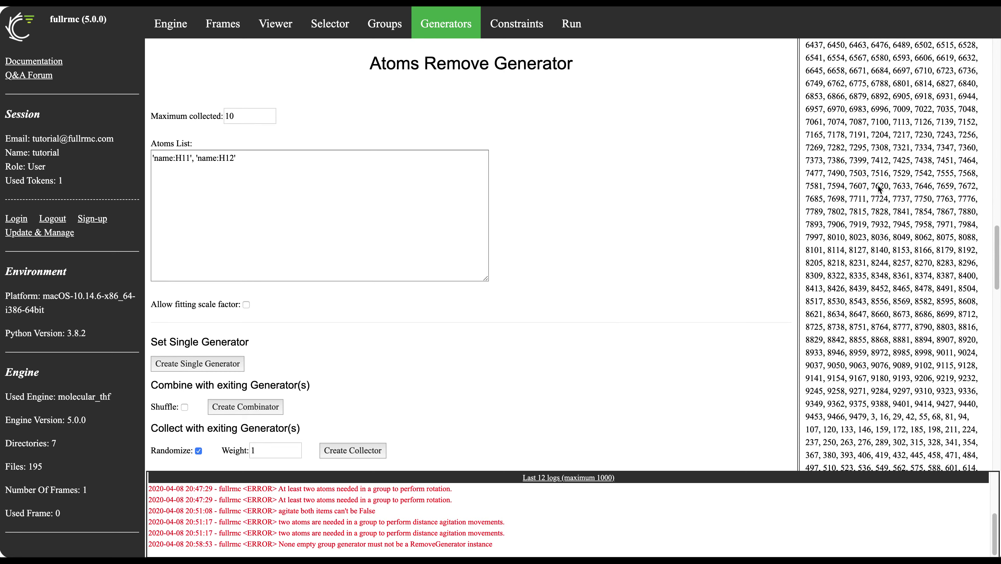
# Review the start of group 4's atomsList parameter and the list of available generator types, leaving the AtomsRemoveGenerator selection as is
pyautogui.scroll(20, 879, 185)
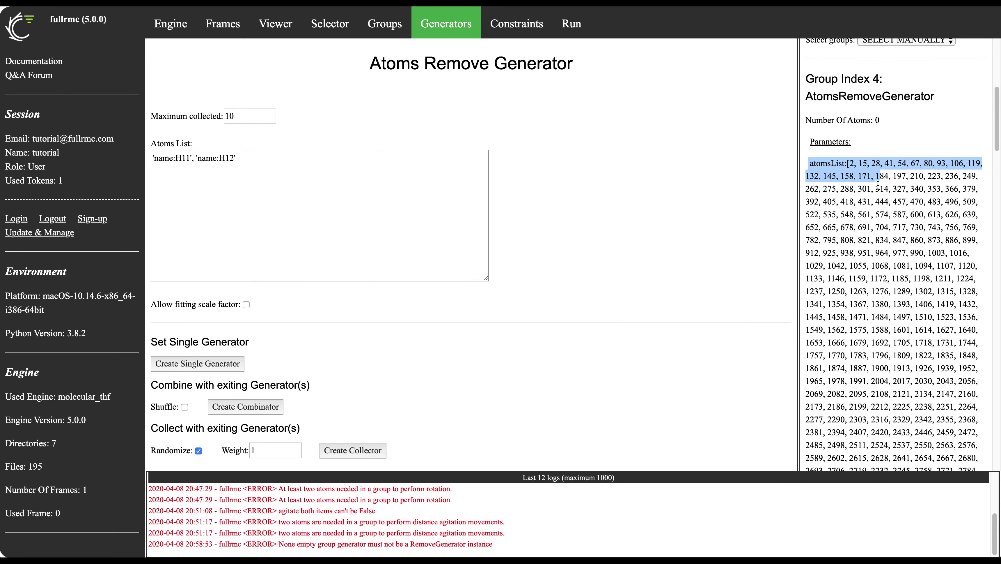
pyautogui.scroll(5, 878, 185)
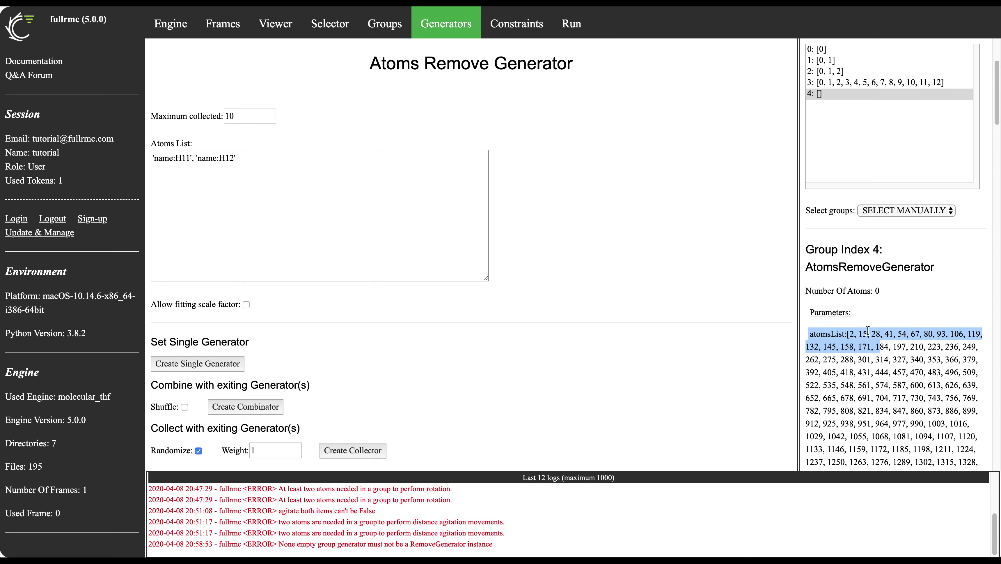
pyautogui.click(868, 330)
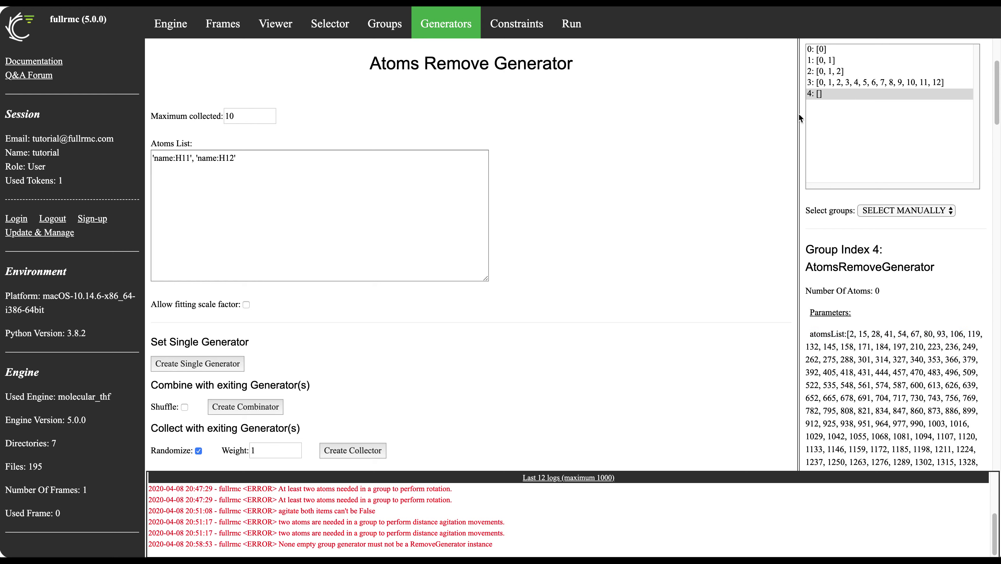
pyautogui.scroll(5, 877, 119)
pyautogui.click(872, 88)
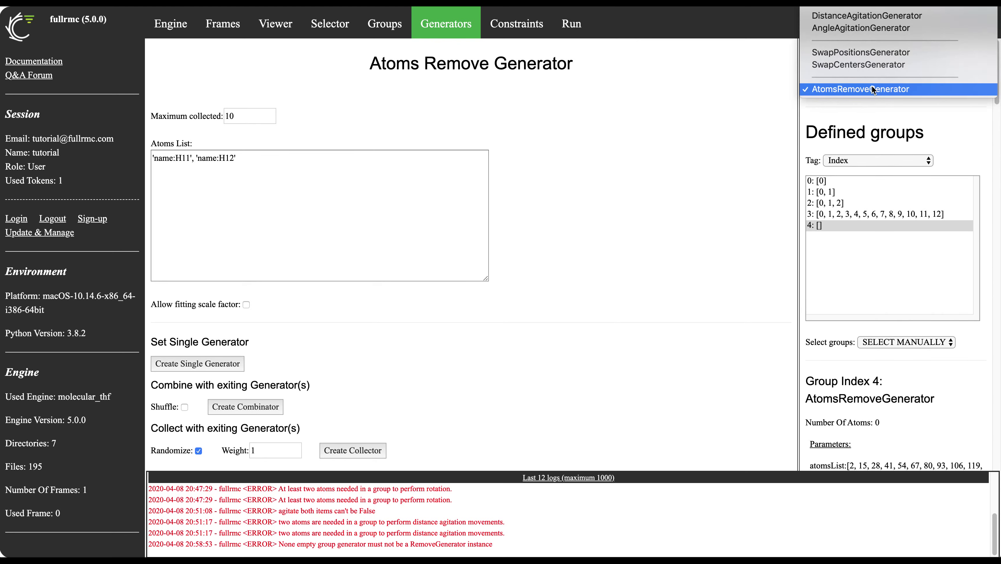
pyautogui.click(760, 182)
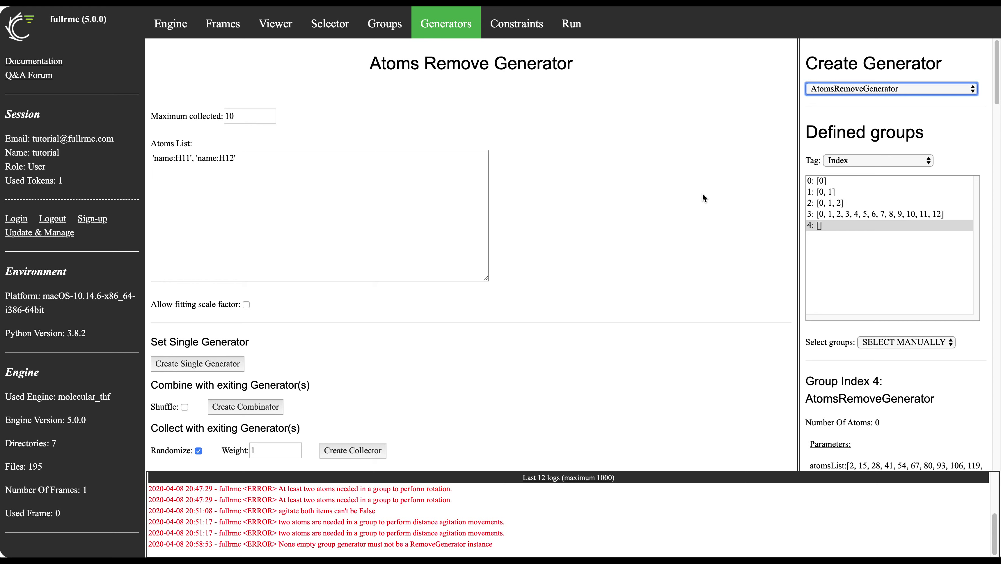
pyautogui.click(864, 88)
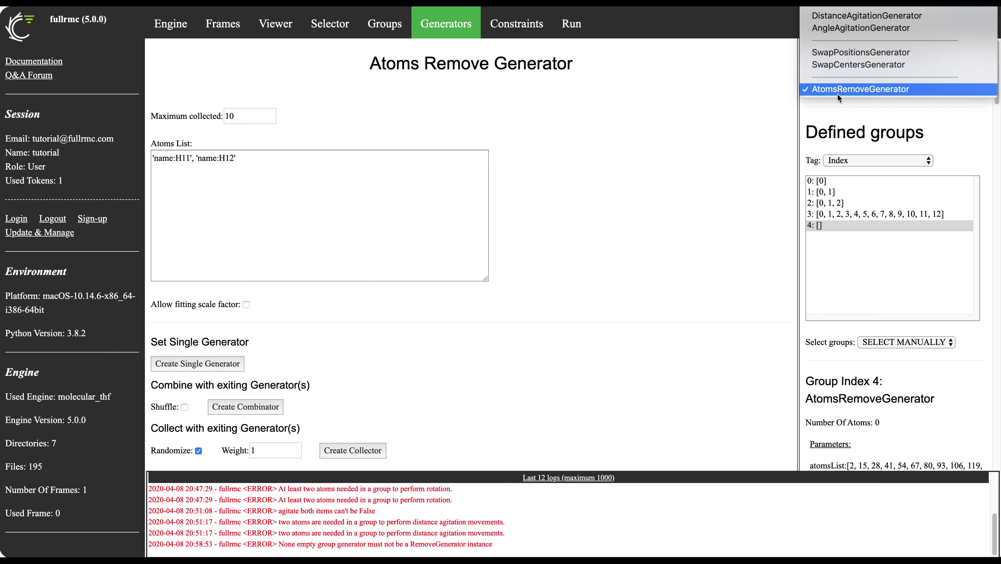
pyautogui.click(739, 134)
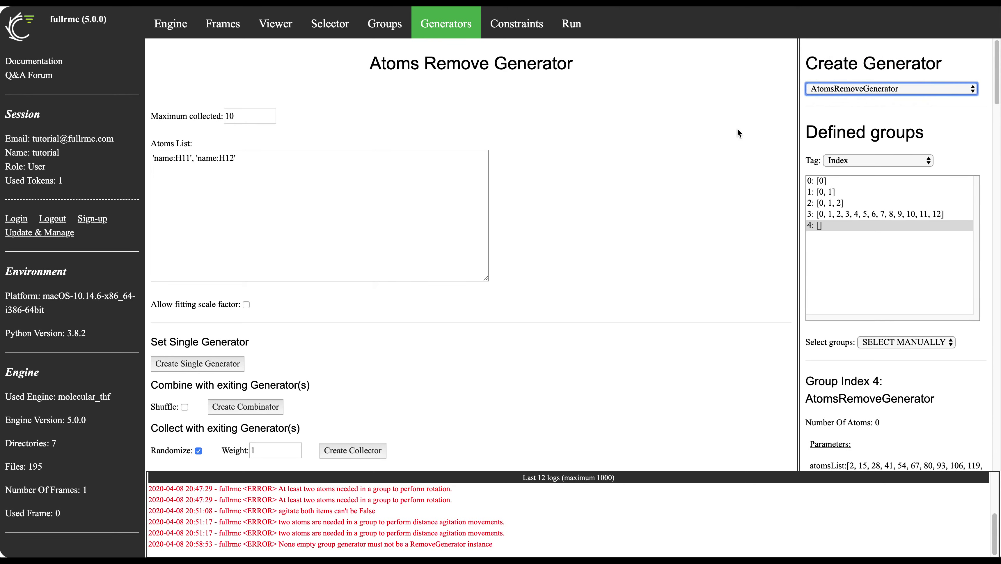